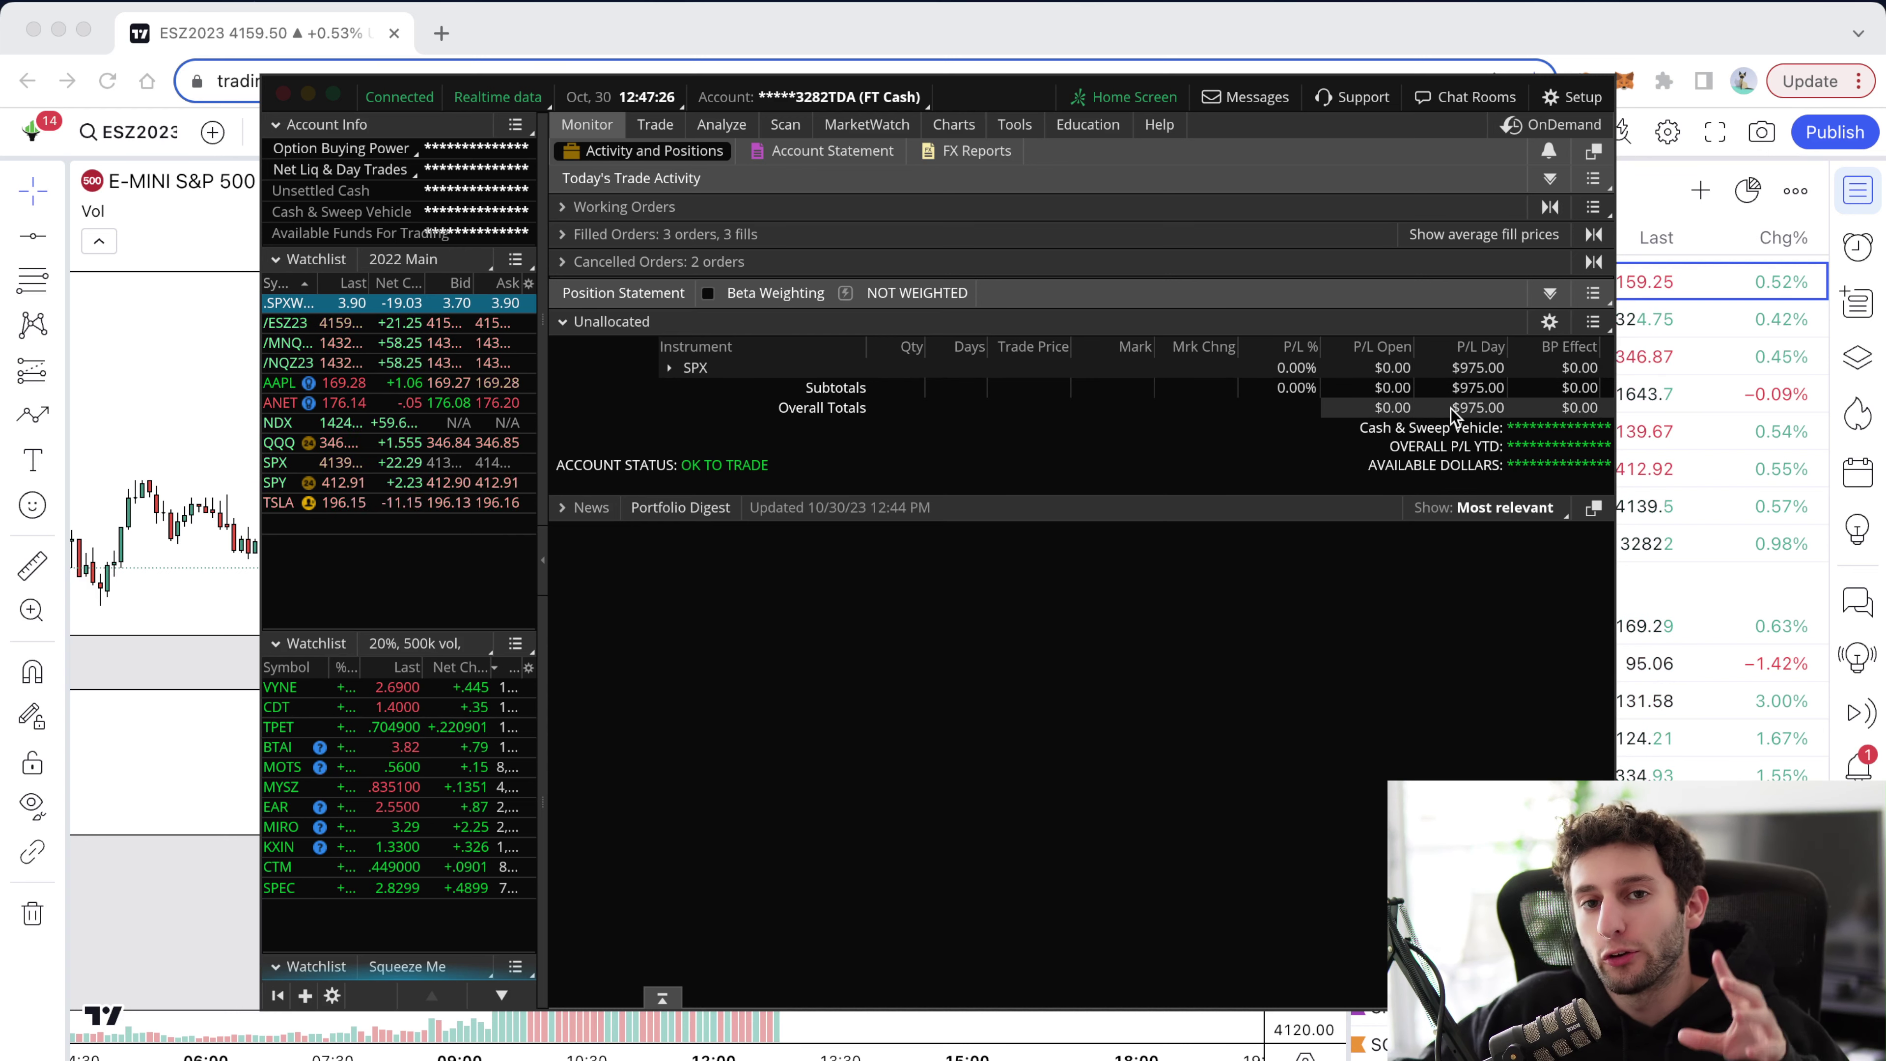
Step: Open the SPXW option's chart with its trade markers, and switch to TradingView to examine the ESZ2023 five-minute price action
{"action": "left_click", "coordinate": [942, 126]}
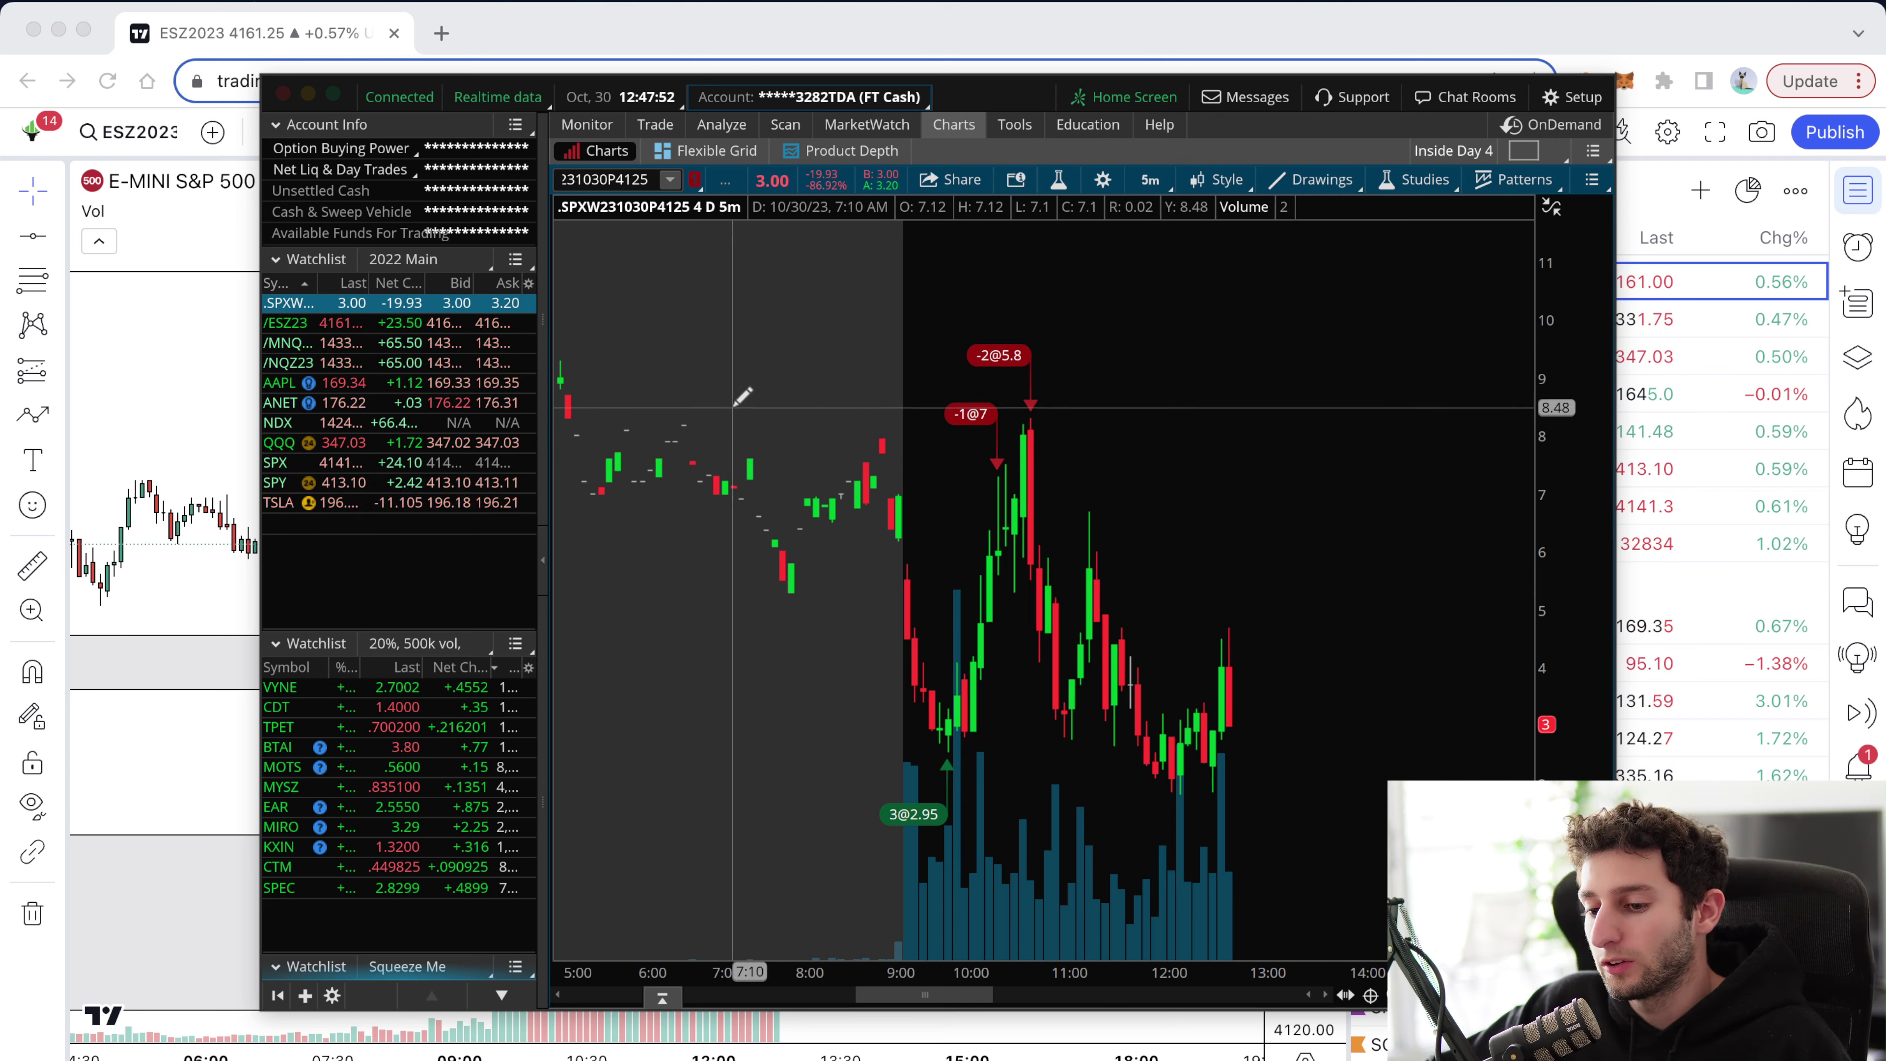
{"action": "key", "text": "super+Tab"}
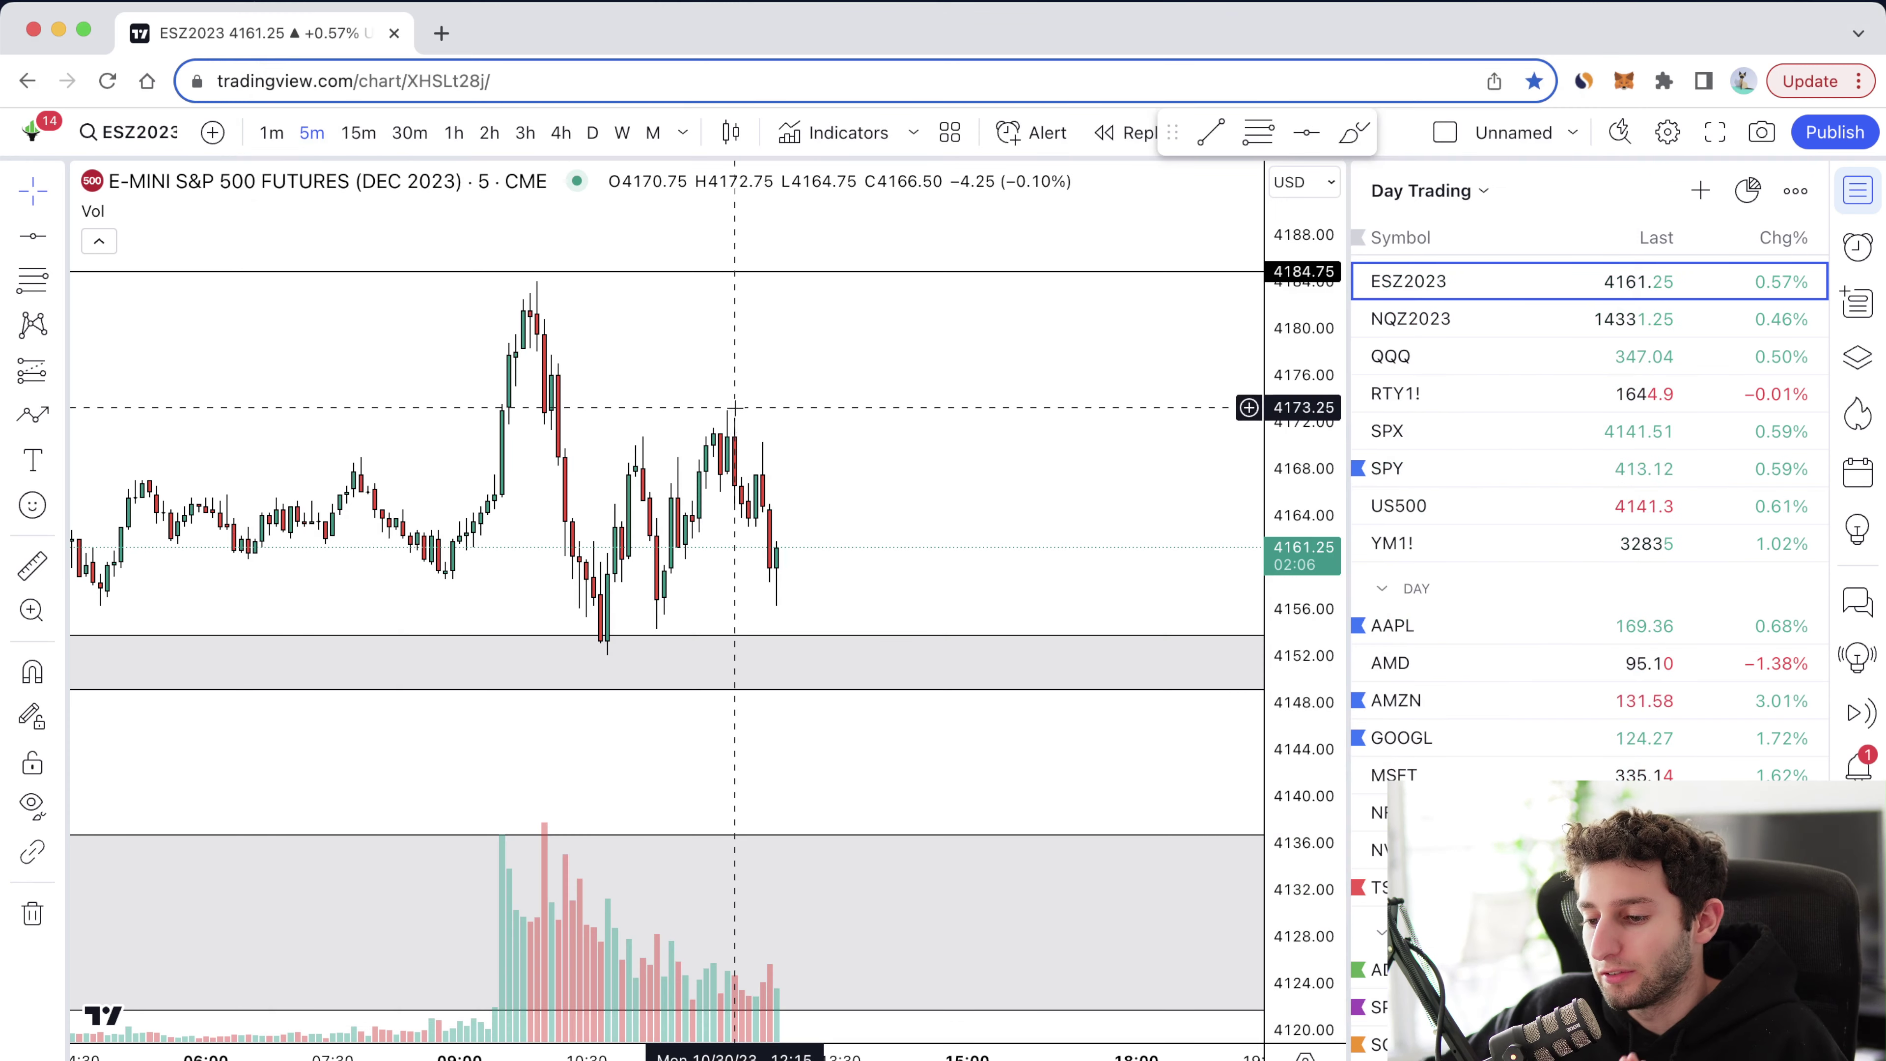
{"action": "scroll", "coordinate": [737, 420], "scroll_direction": "down", "scroll_amount": 5}
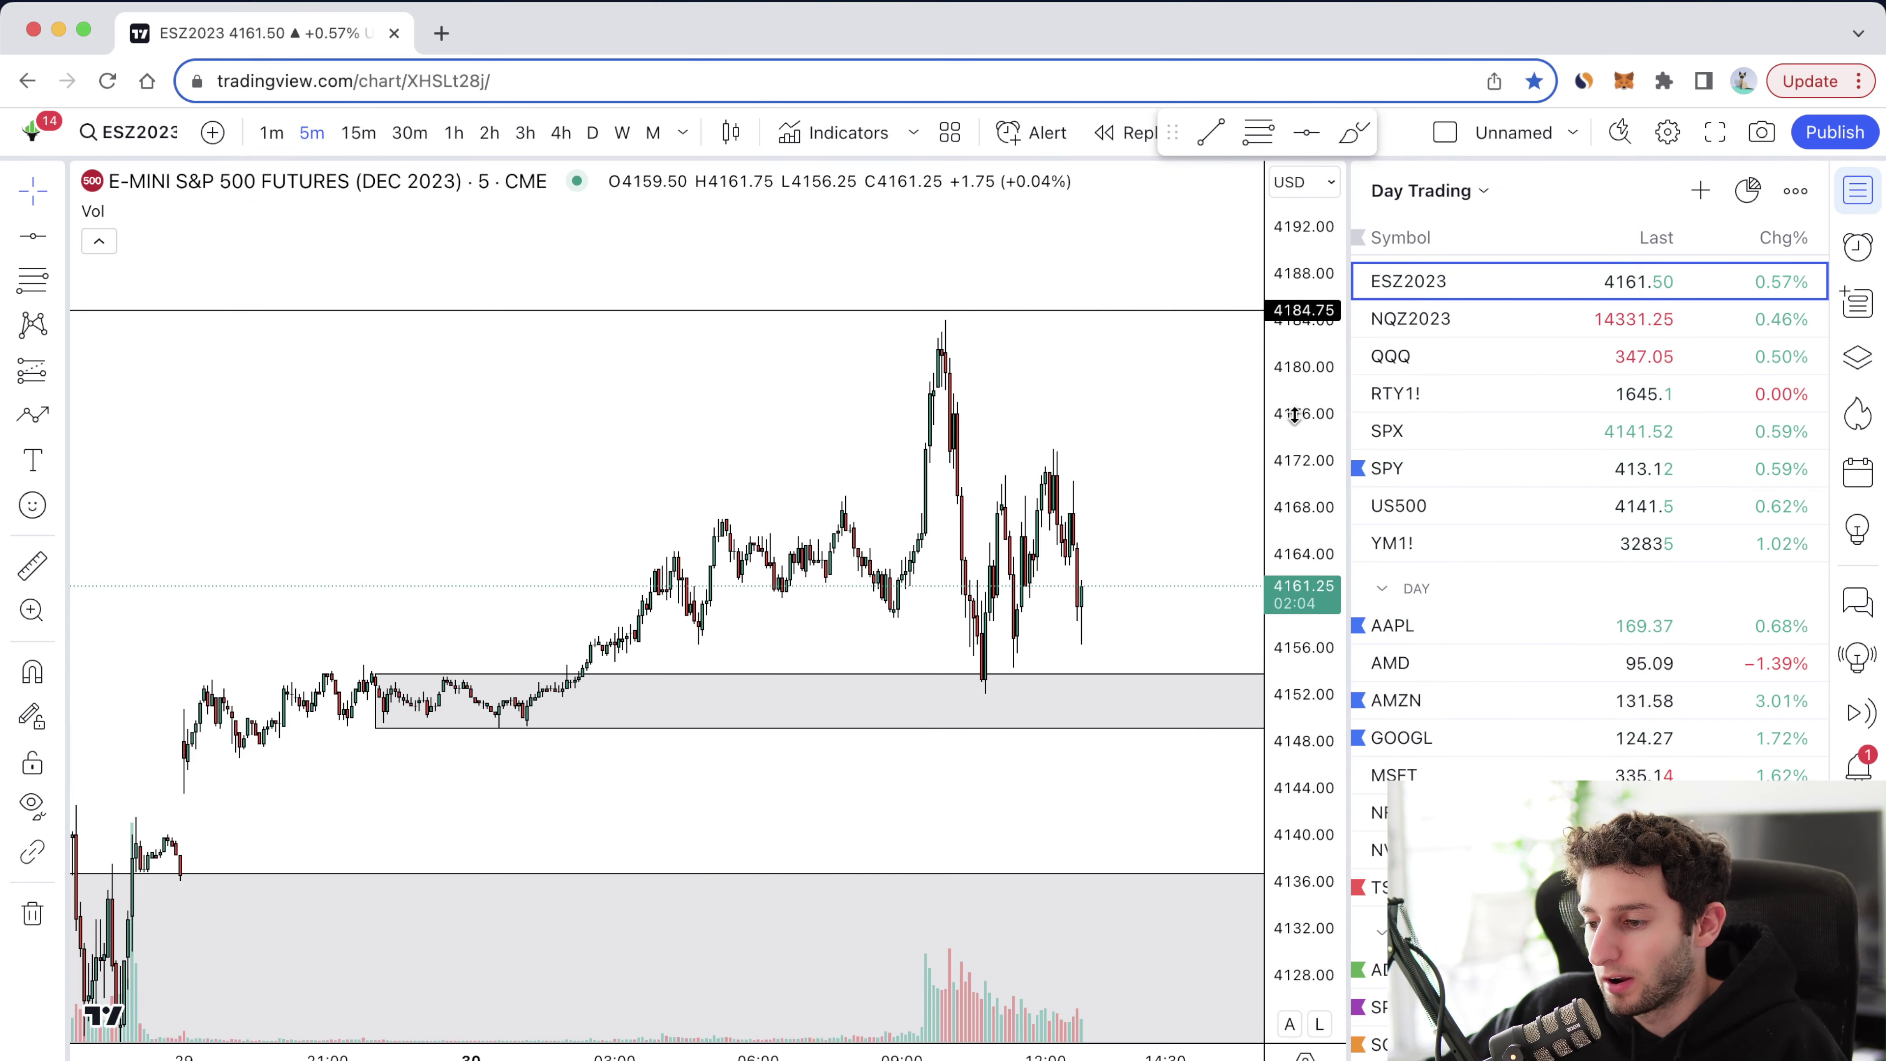
{"action": "left_click_drag", "start_coordinate": [1294, 416], "coordinate": [1294, 461]}
{"action": "scroll", "coordinate": [1129, 497], "scroll_direction": "up", "scroll_amount": 4}
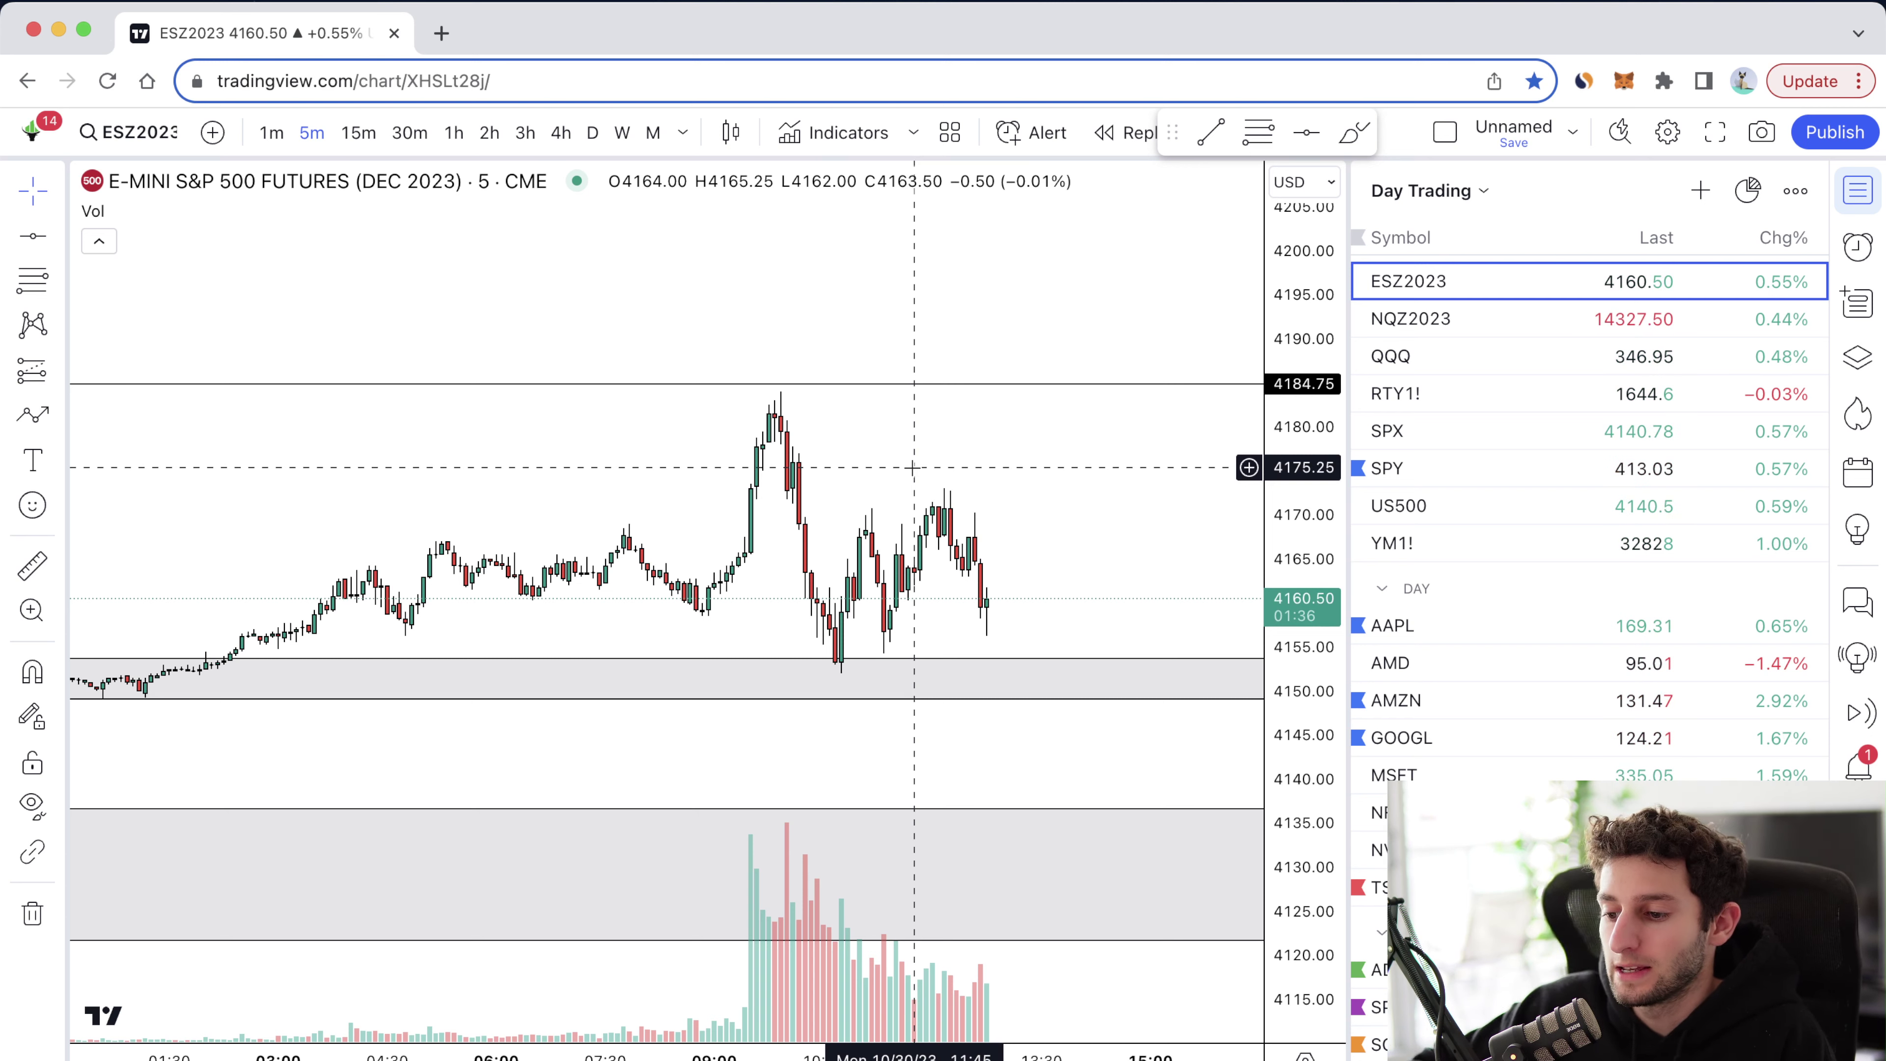
{"action": "scroll", "coordinate": [913, 469], "scroll_direction": "down", "scroll_amount": 3}
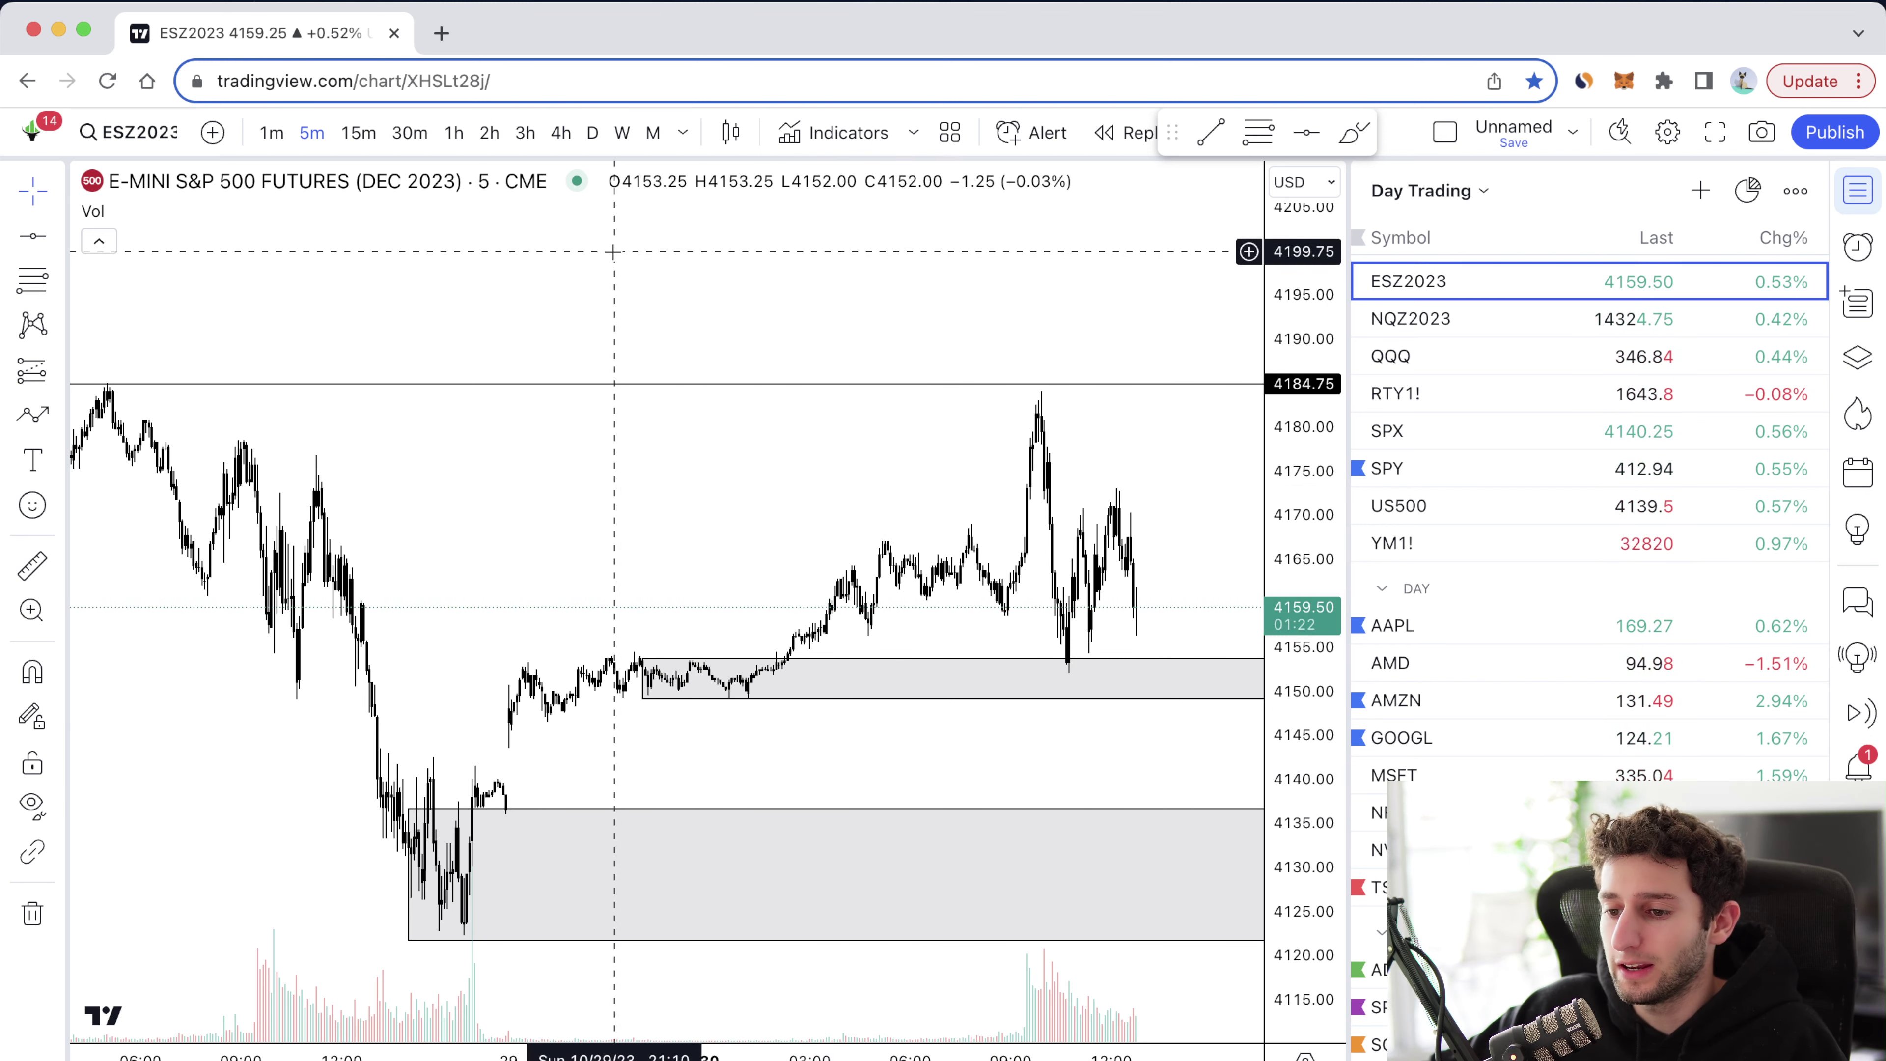
Step: On the 4-hour chart, replace the ray at 4184.75 with a rectangle zone from about 4177.75 to 4184.75
{"action": "left_click", "coordinate": [558, 133]}
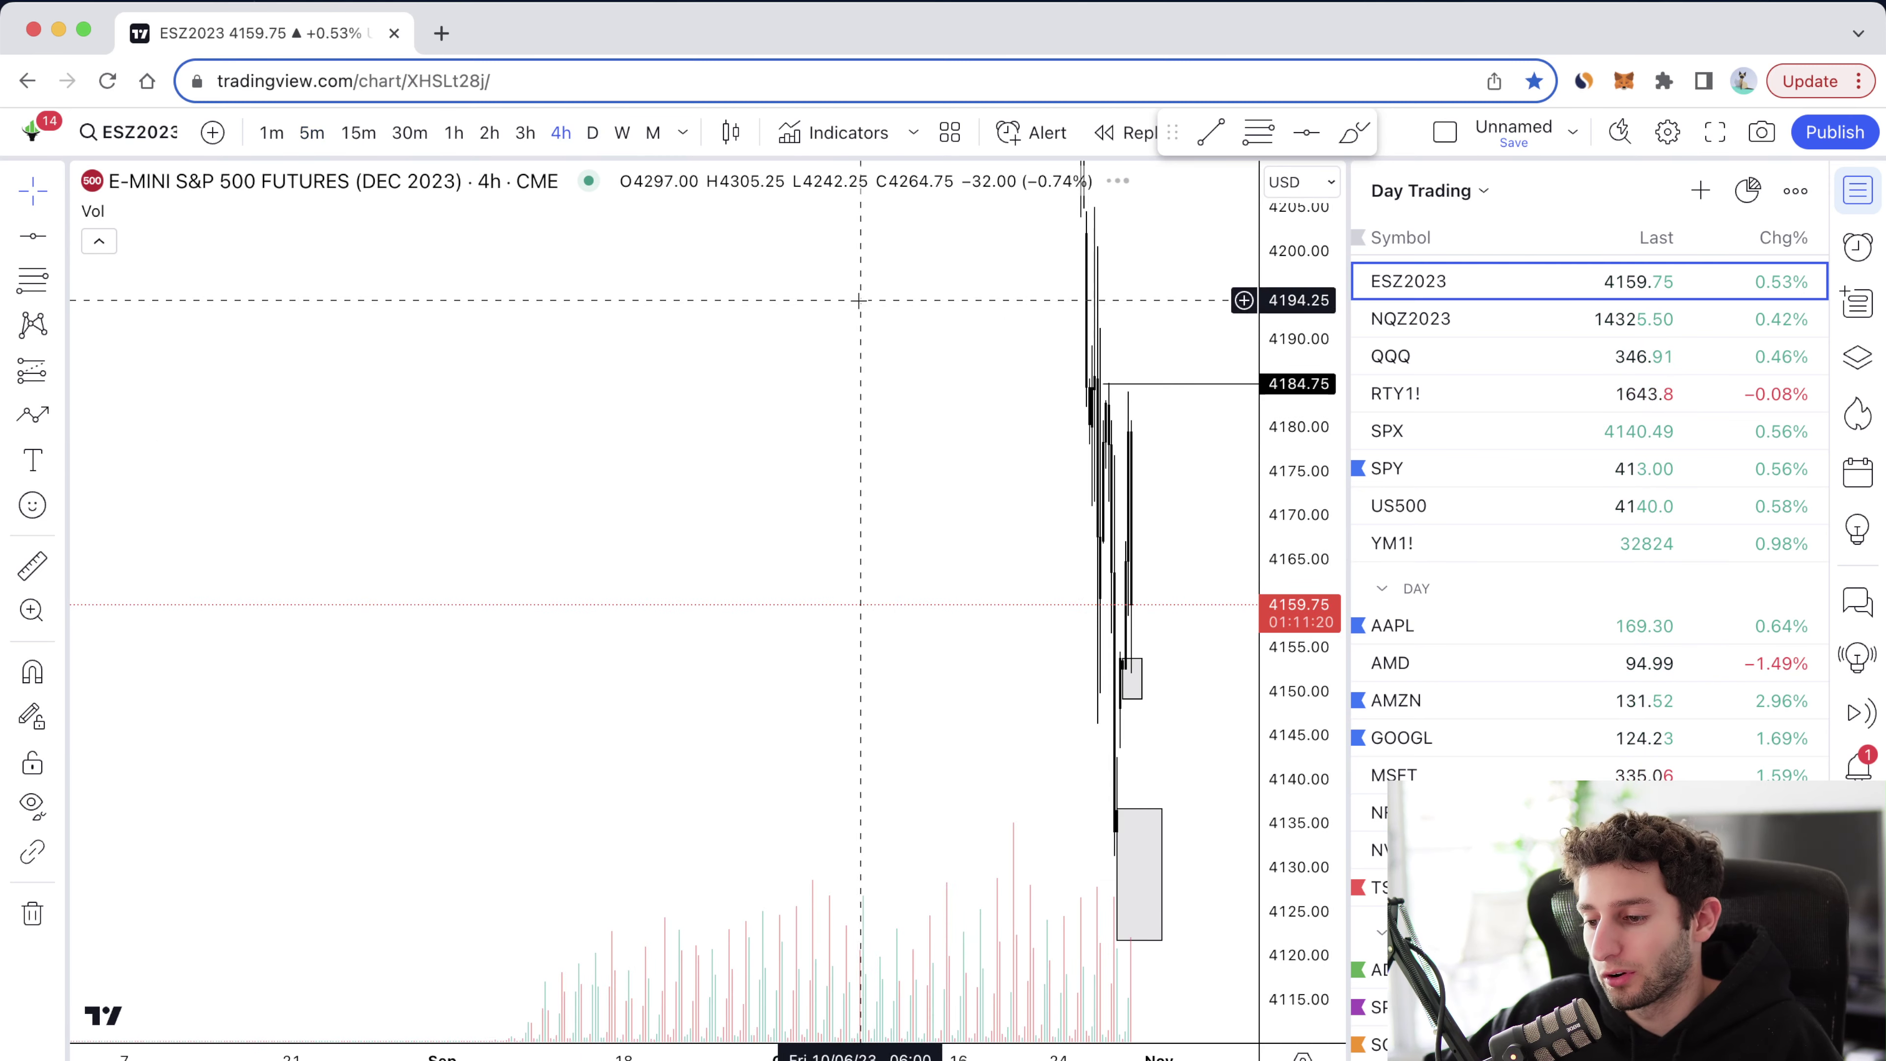
{"action": "scroll", "coordinate": [607, 454], "scroll_direction": "up", "scroll_amount": 10}
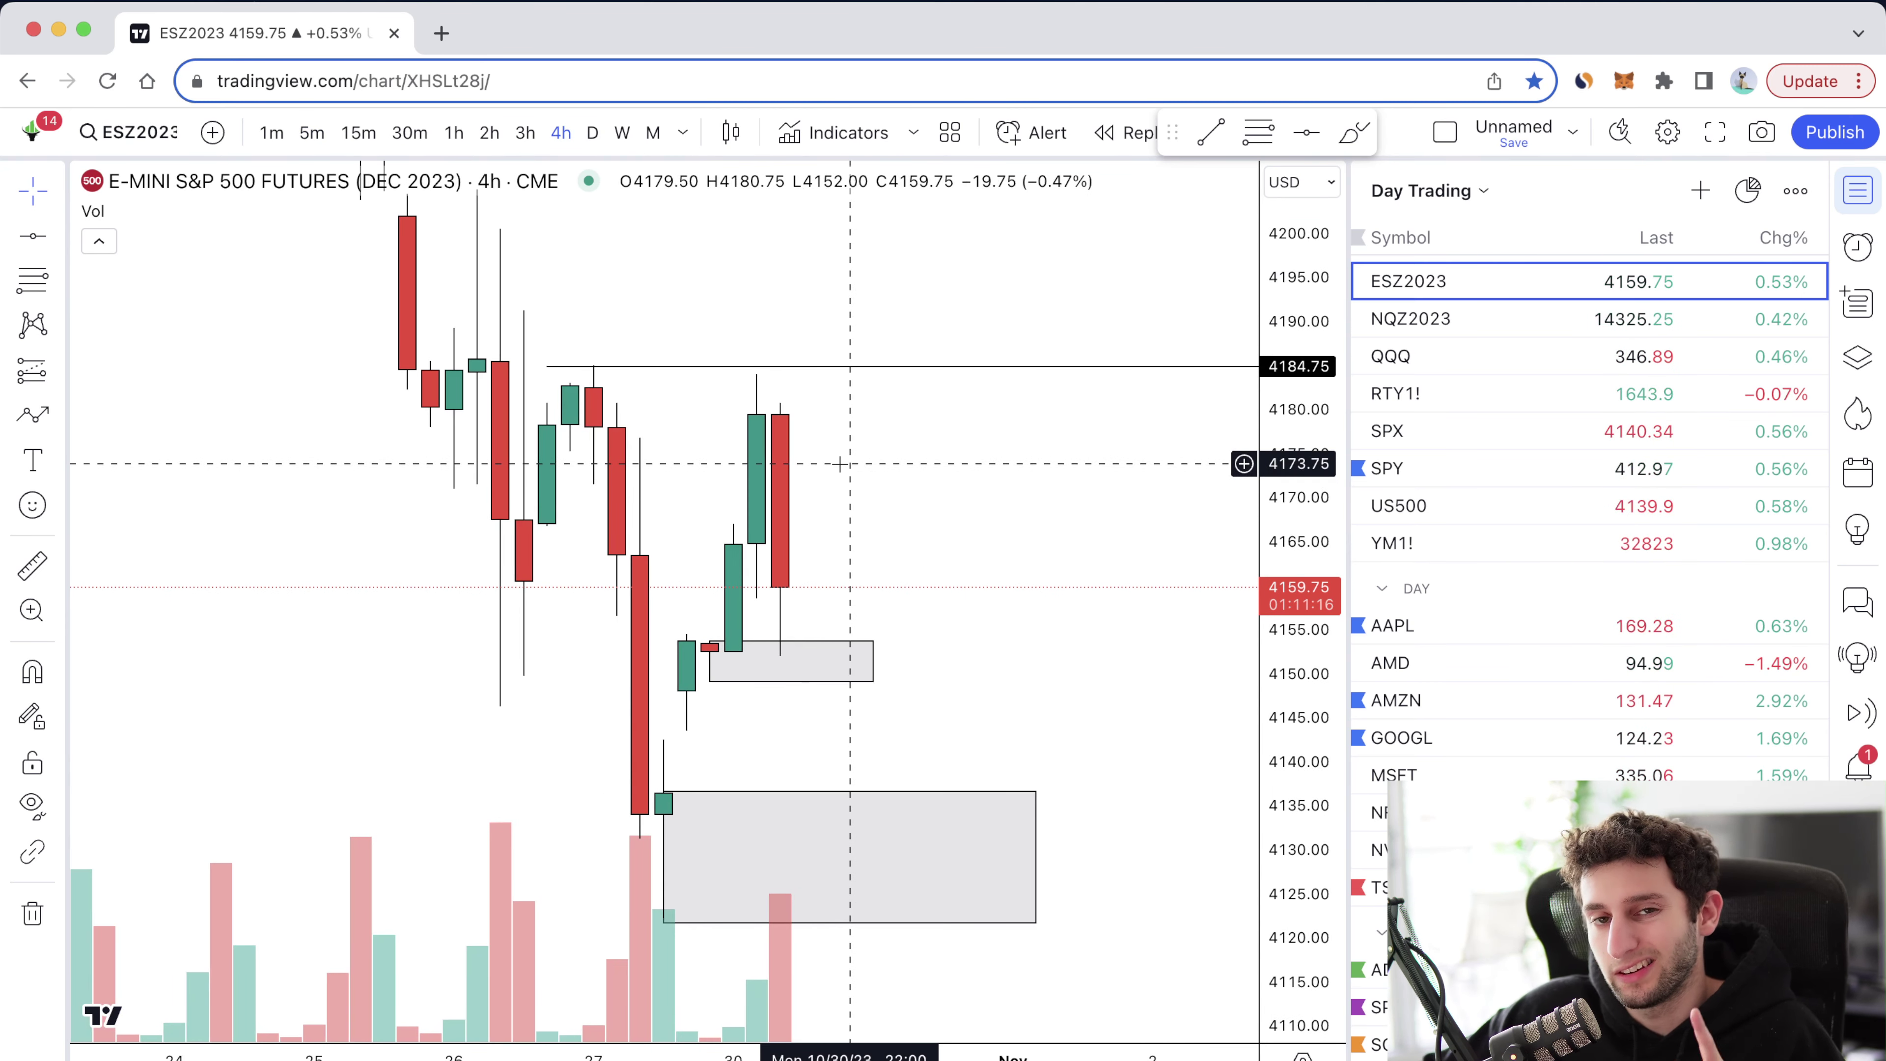
{"action": "left_click", "coordinate": [55, 415]}
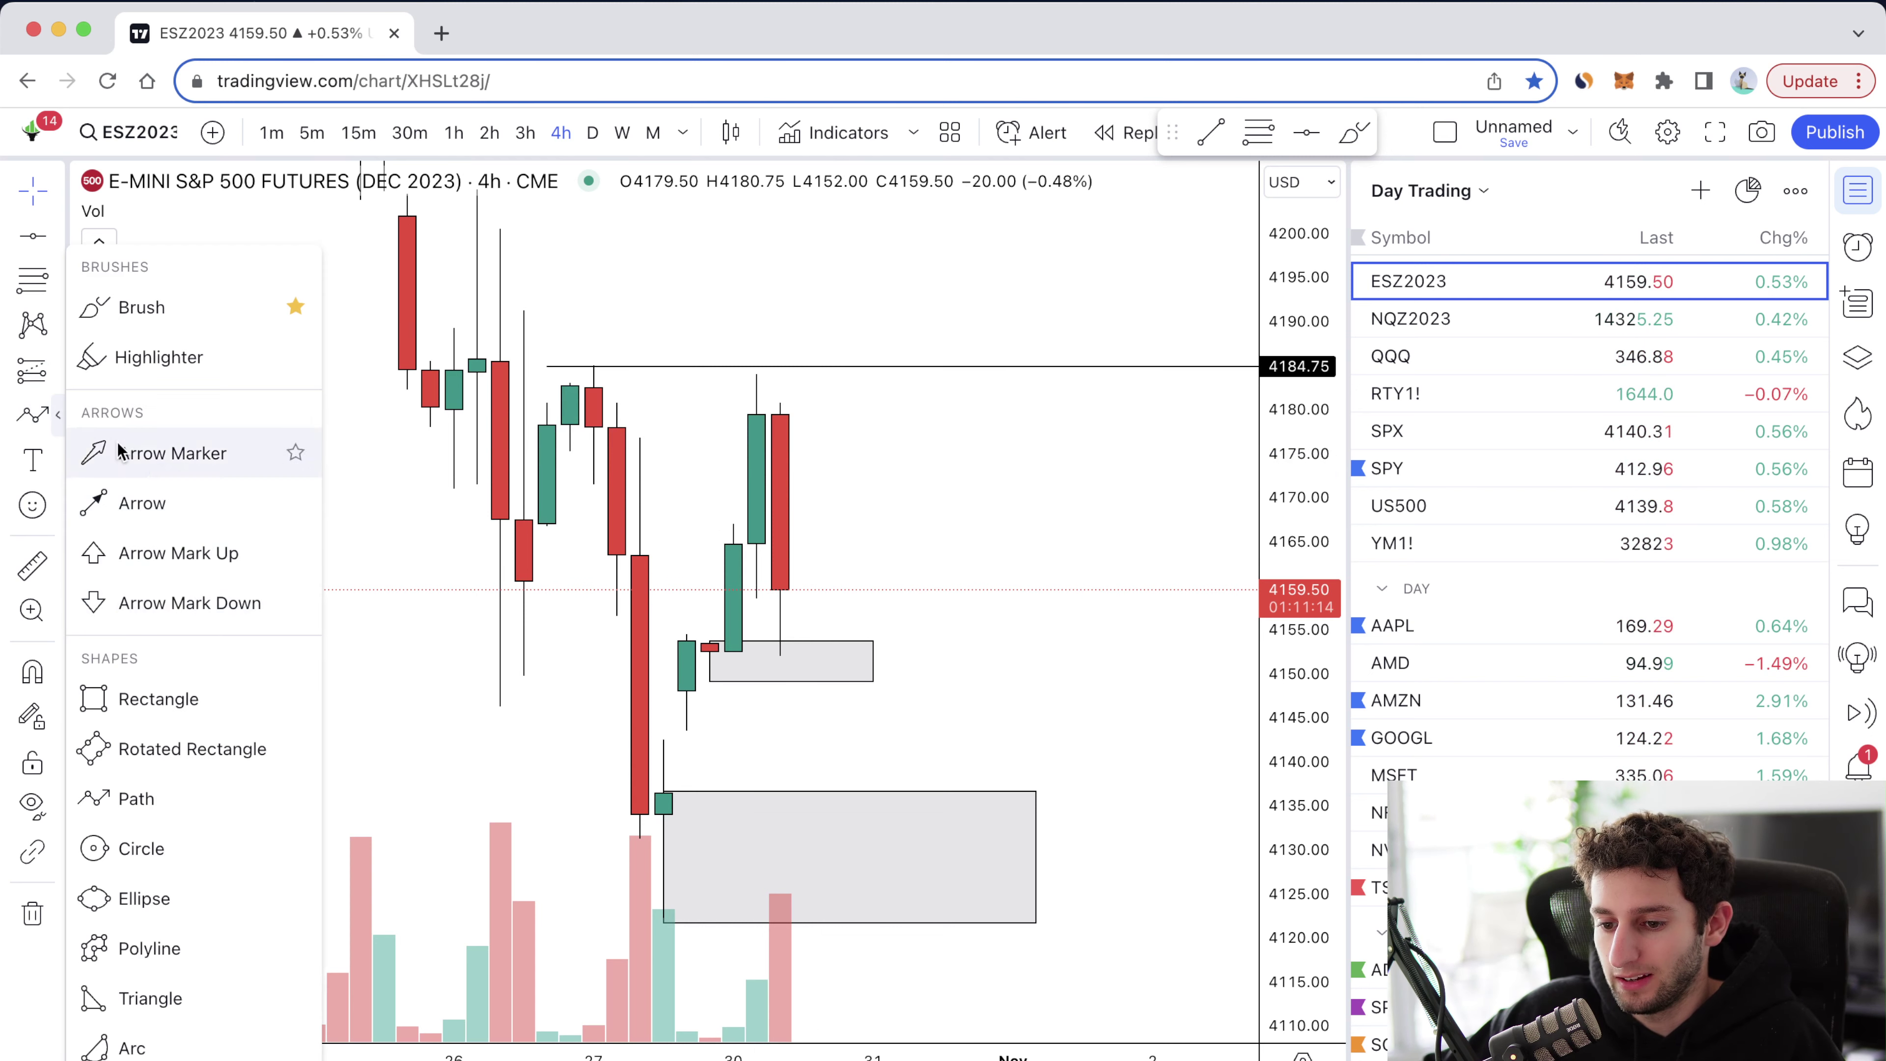
{"action": "left_click", "coordinate": [179, 698]}
{"action": "left_click", "coordinate": [570, 430]}
{"action": "left_click", "coordinate": [802, 371]}
{"action": "left_click_drag", "start_coordinate": [803, 371], "coordinate": [897, 367]}
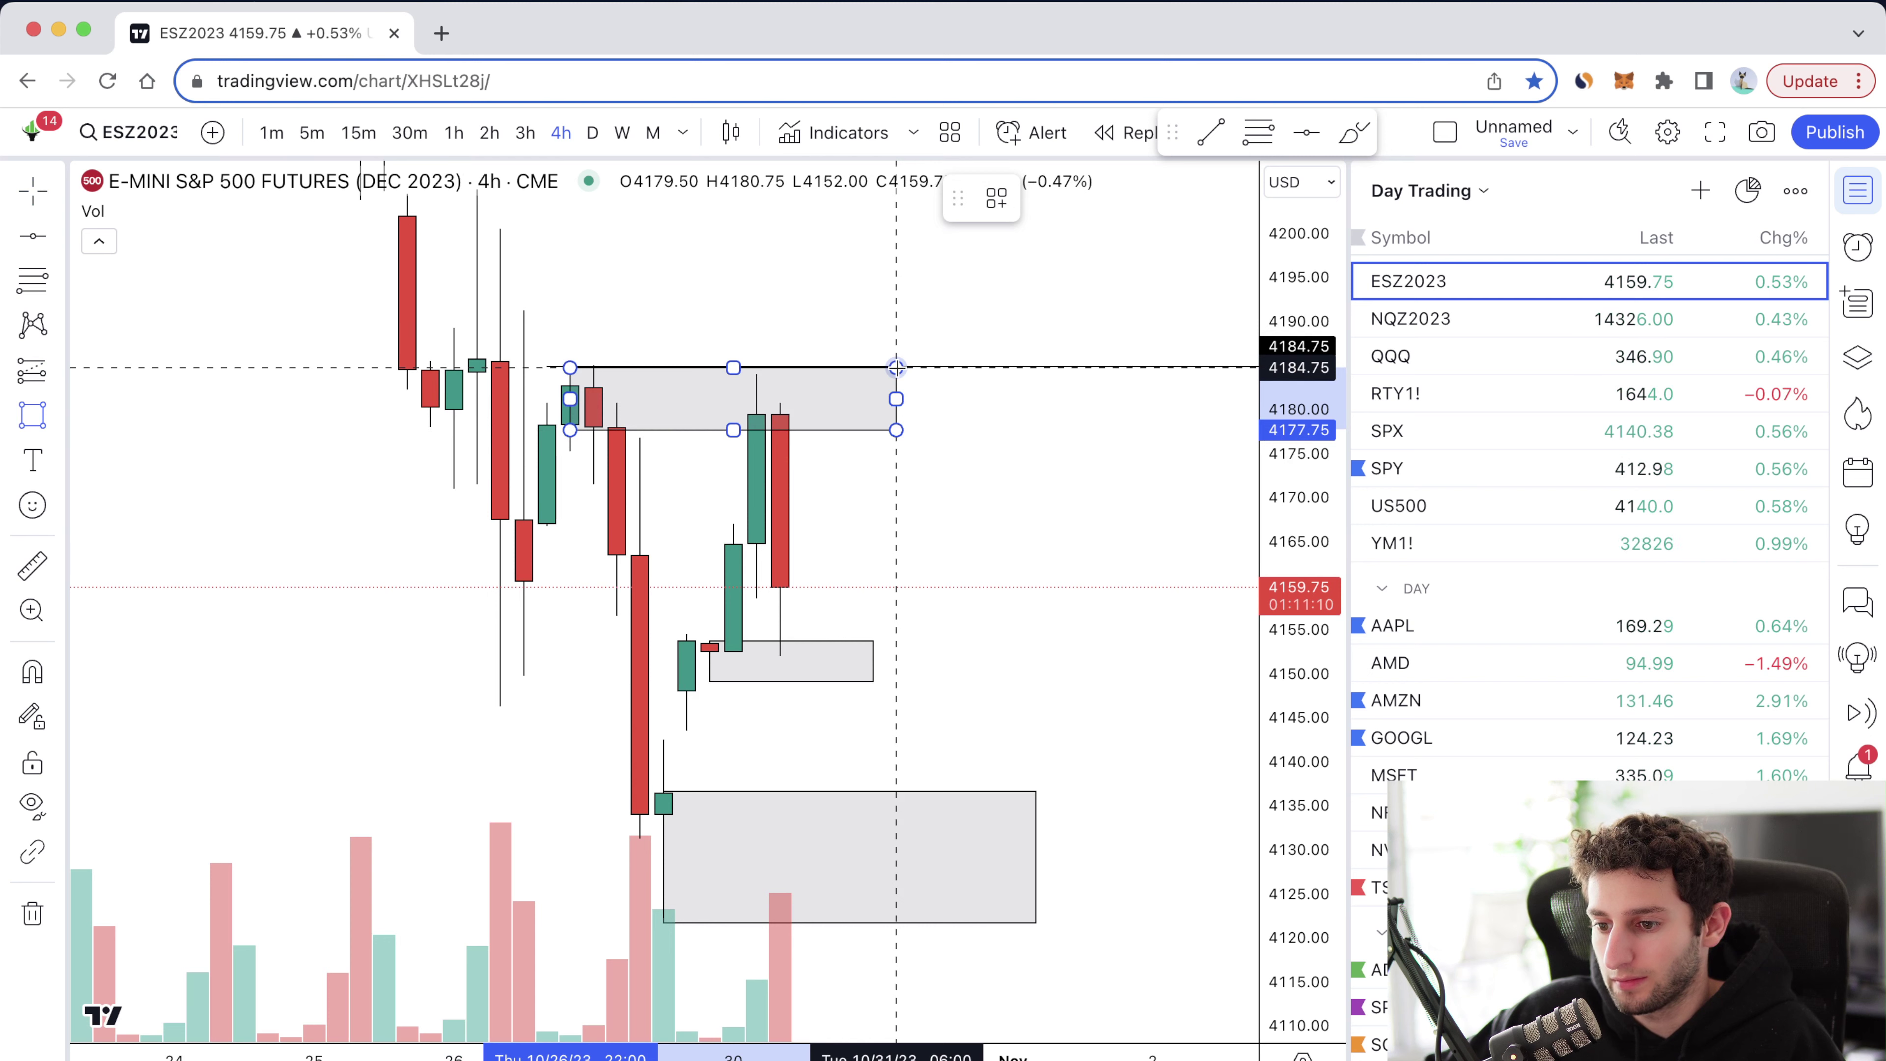
{"action": "left_click", "coordinate": [1023, 405]}
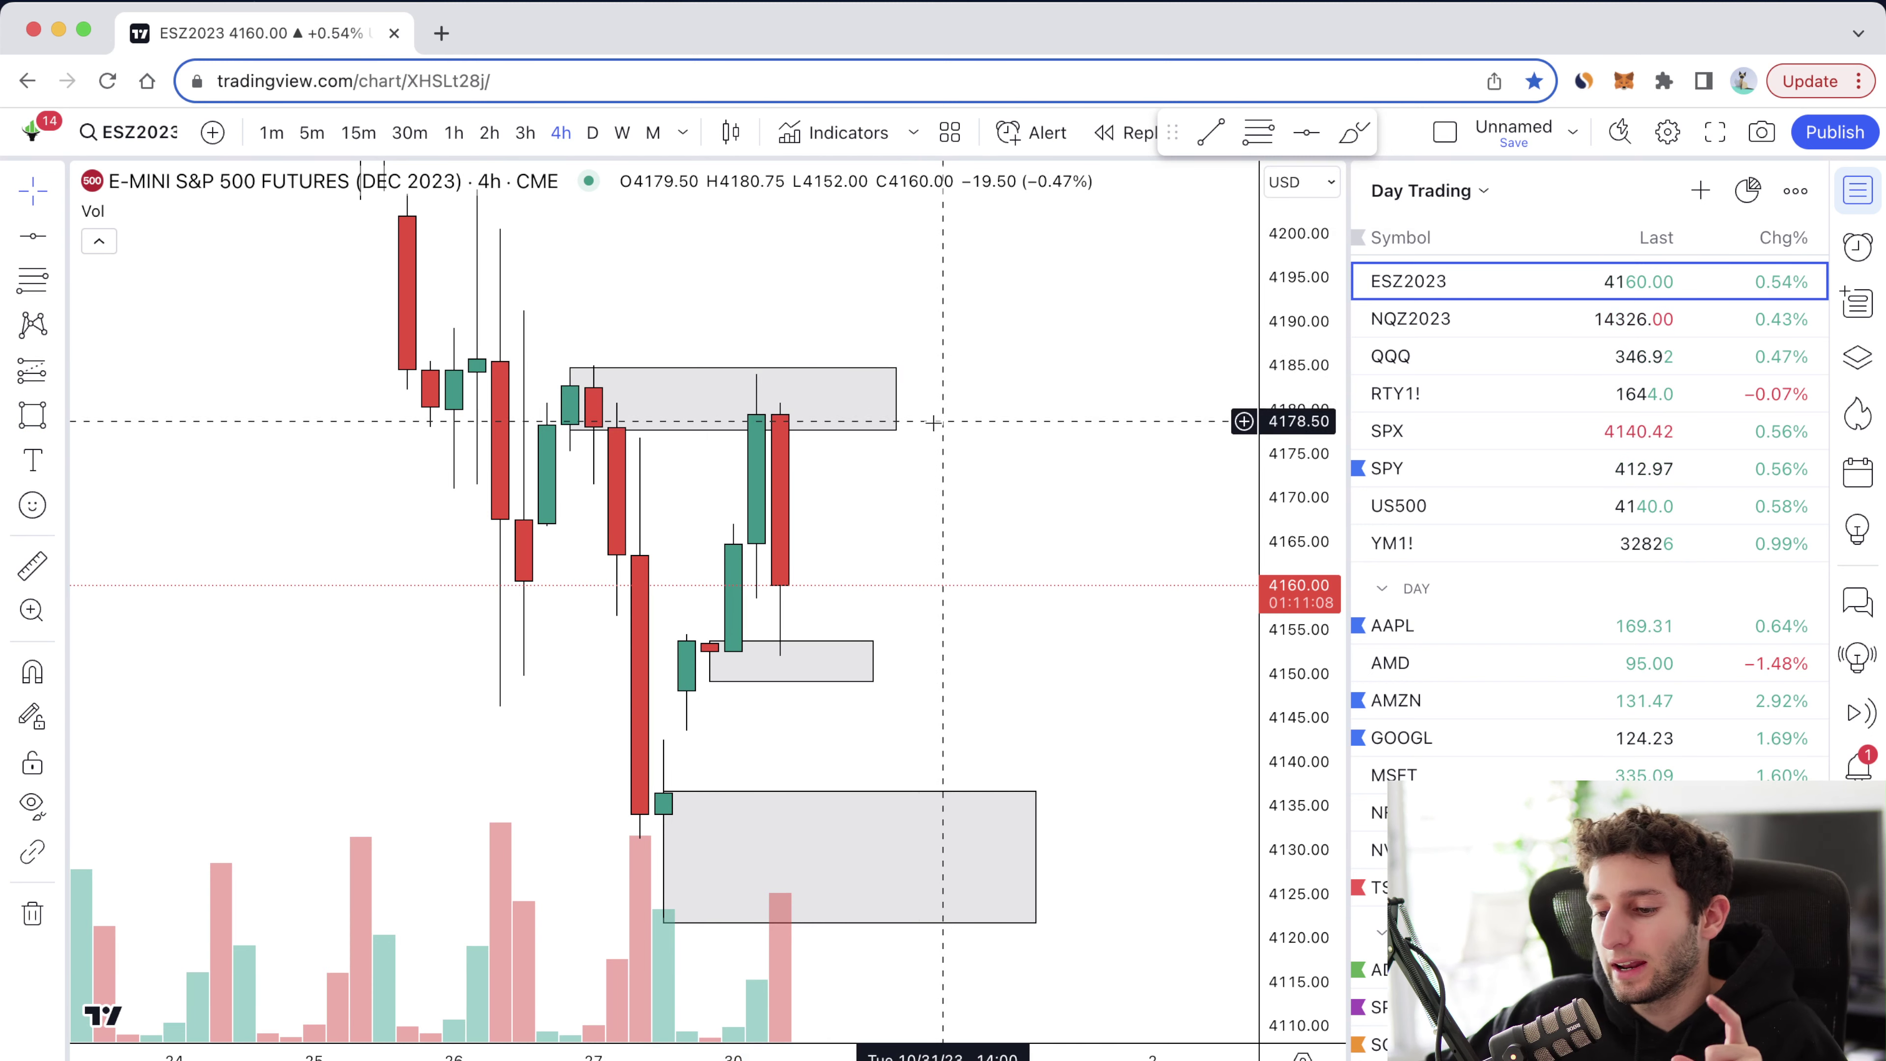
Step: Extend the small zone near 4150 back in time so it starts level with the lower zone's start
{"action": "left_click", "coordinate": [709, 661]}
{"action": "left_click_drag", "start_coordinate": [709, 660], "coordinate": [668, 668]}
{"action": "key", "text": "Escape"}
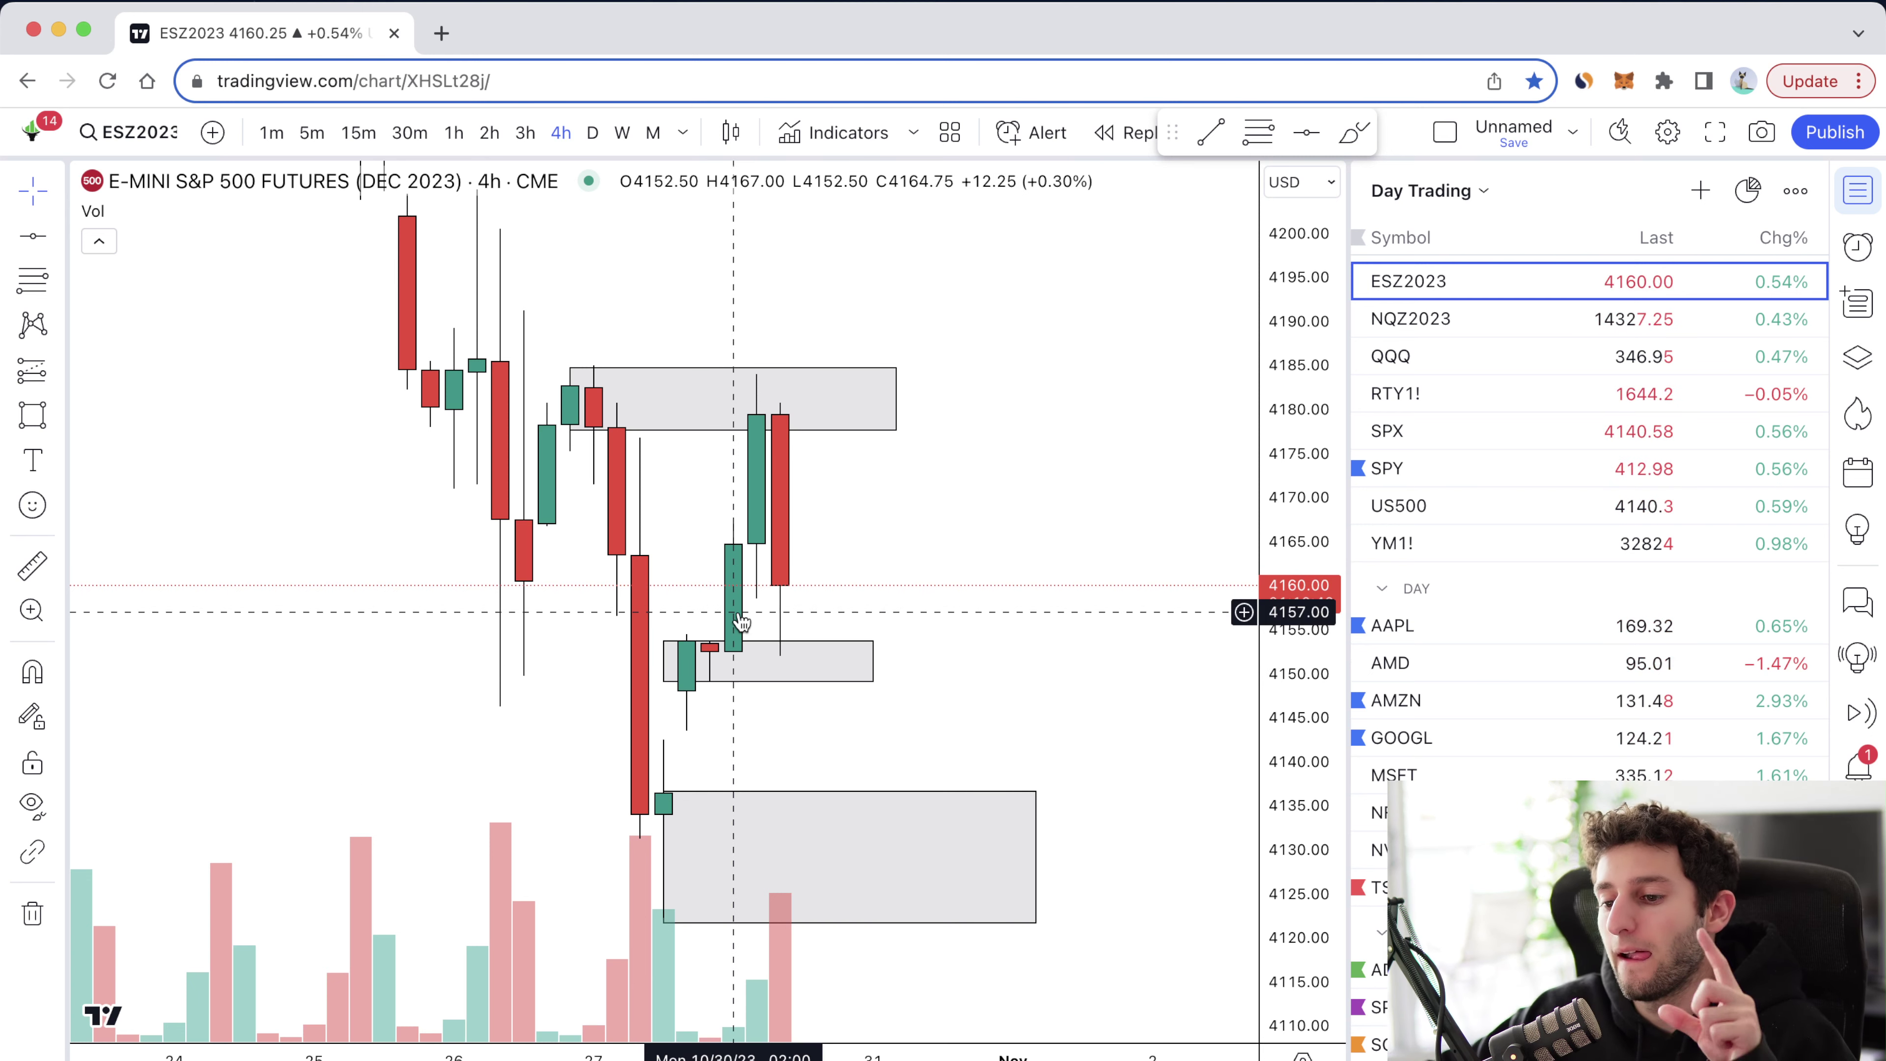
{"action": "left_click_drag", "start_coordinate": [876, 569], "coordinate": [945, 641]}
{"action": "left_click_drag", "start_coordinate": [1268, 775], "coordinate": [1189, 524]}
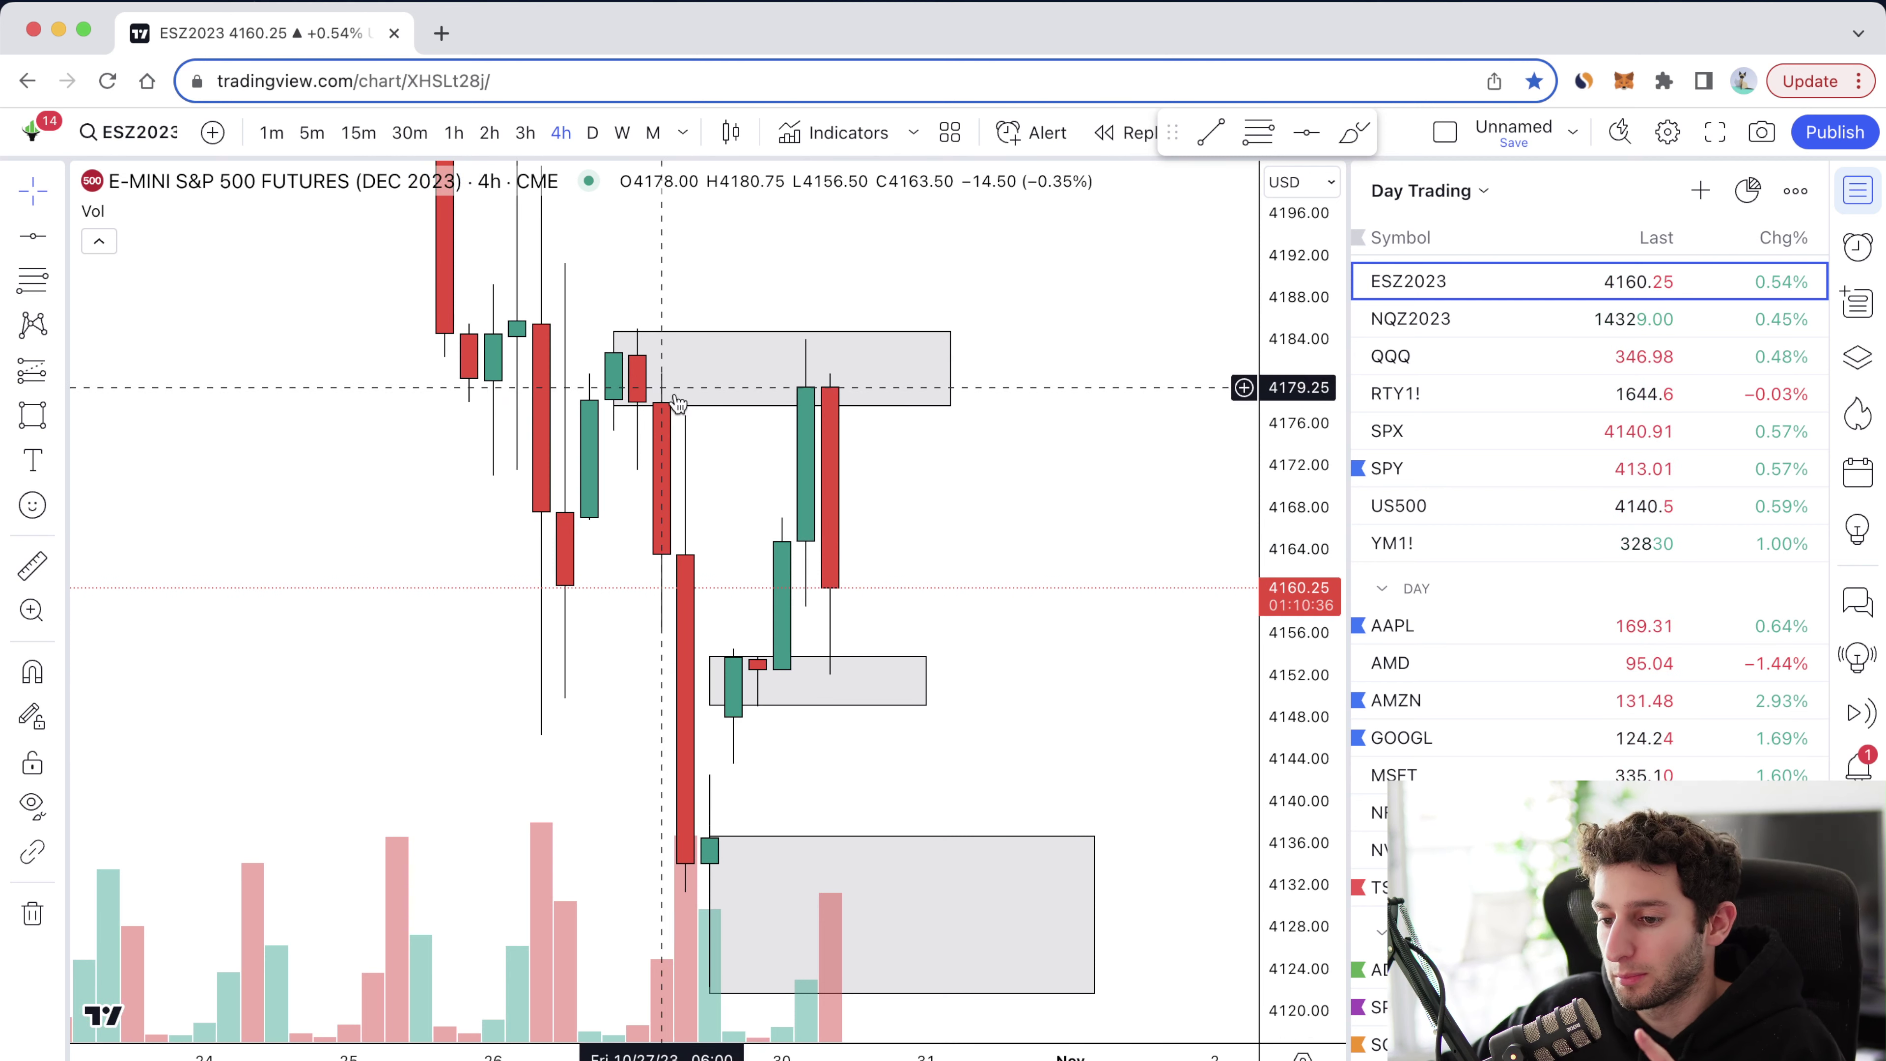
{"action": "left_click", "coordinate": [835, 675]}
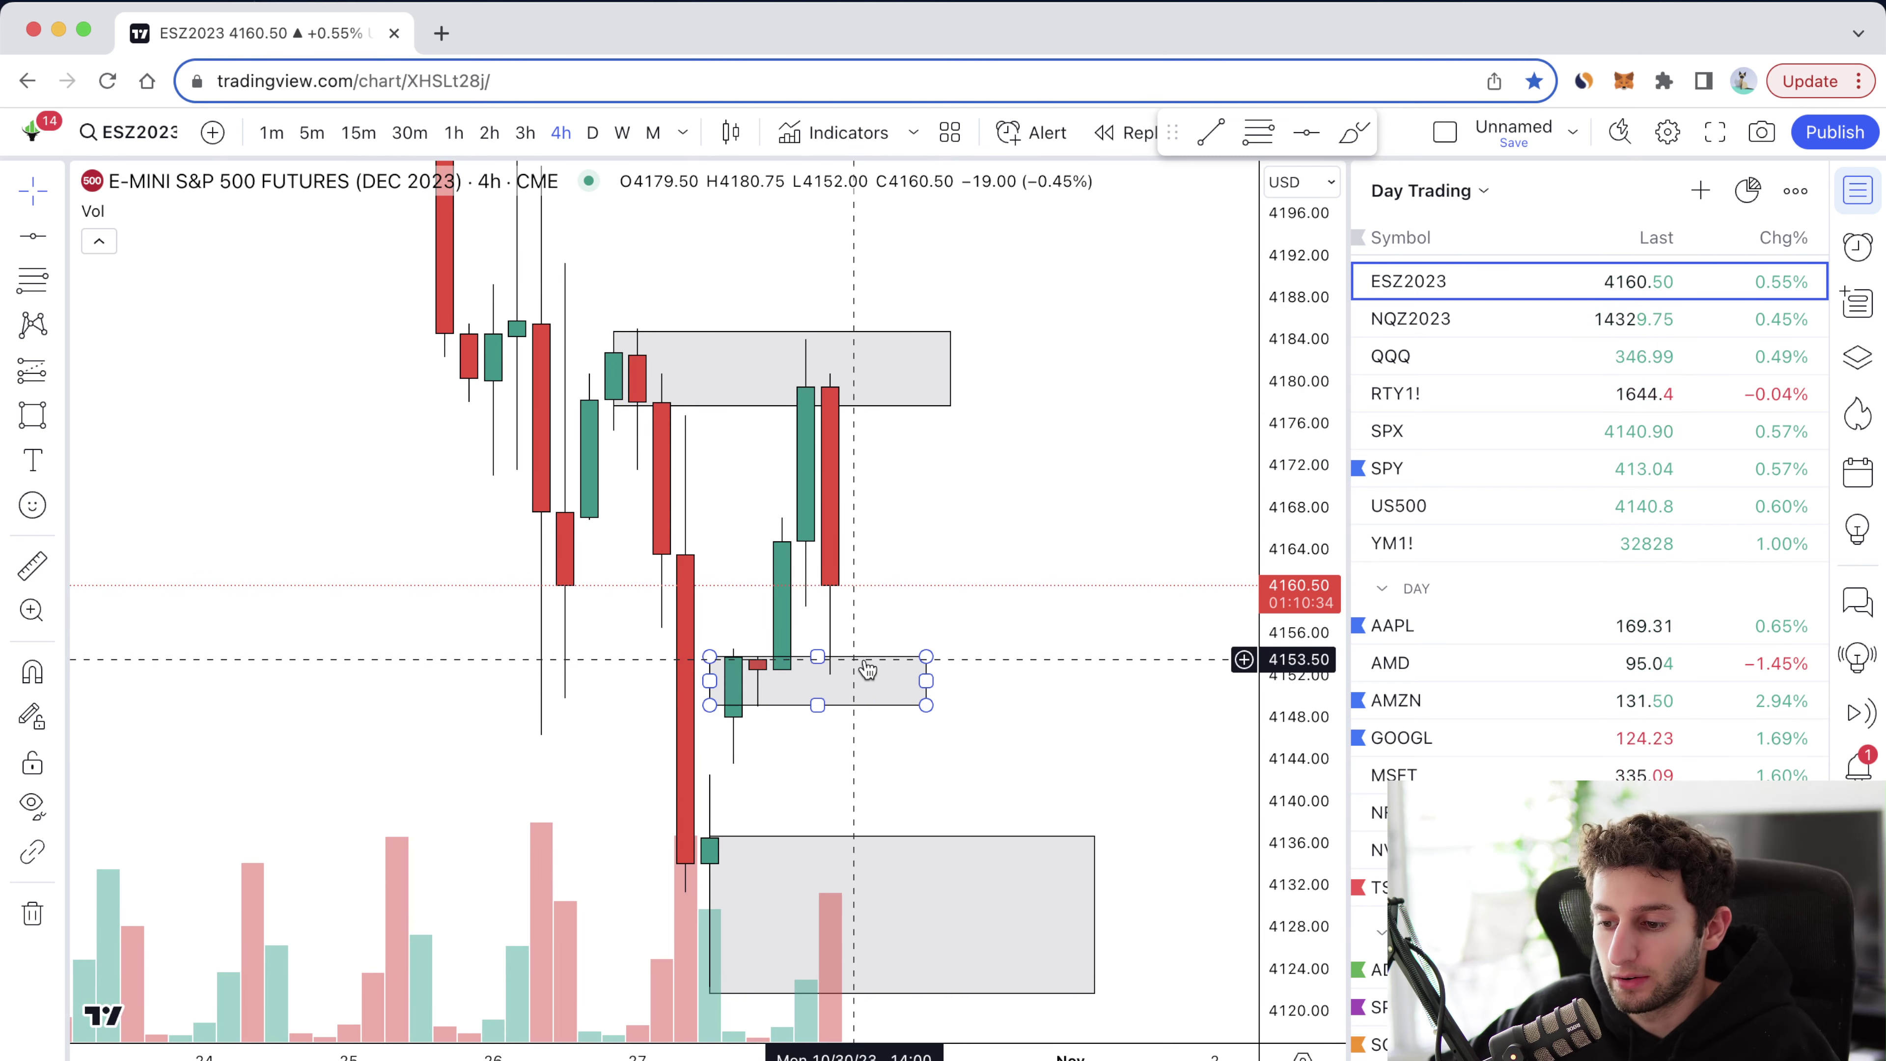
{"action": "left_click", "coordinate": [897, 617]}
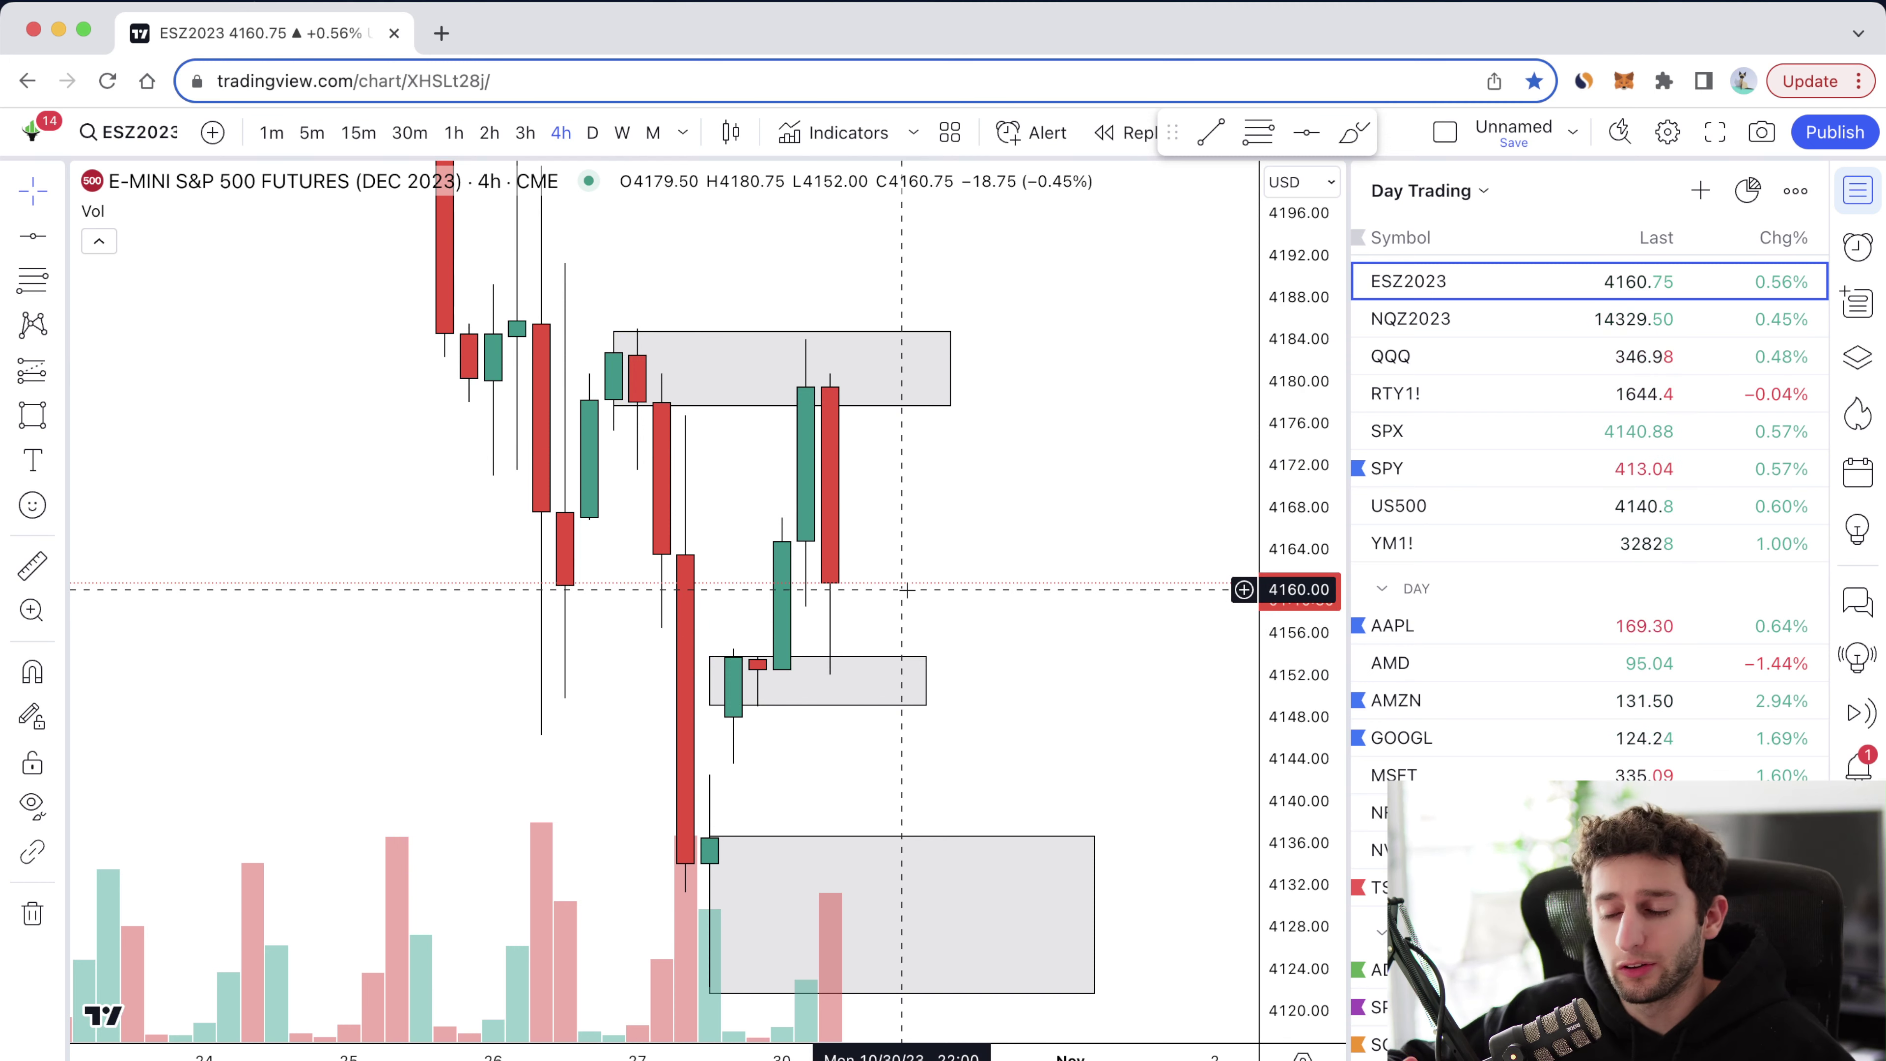
{"action": "left_click", "coordinate": [611, 355]}
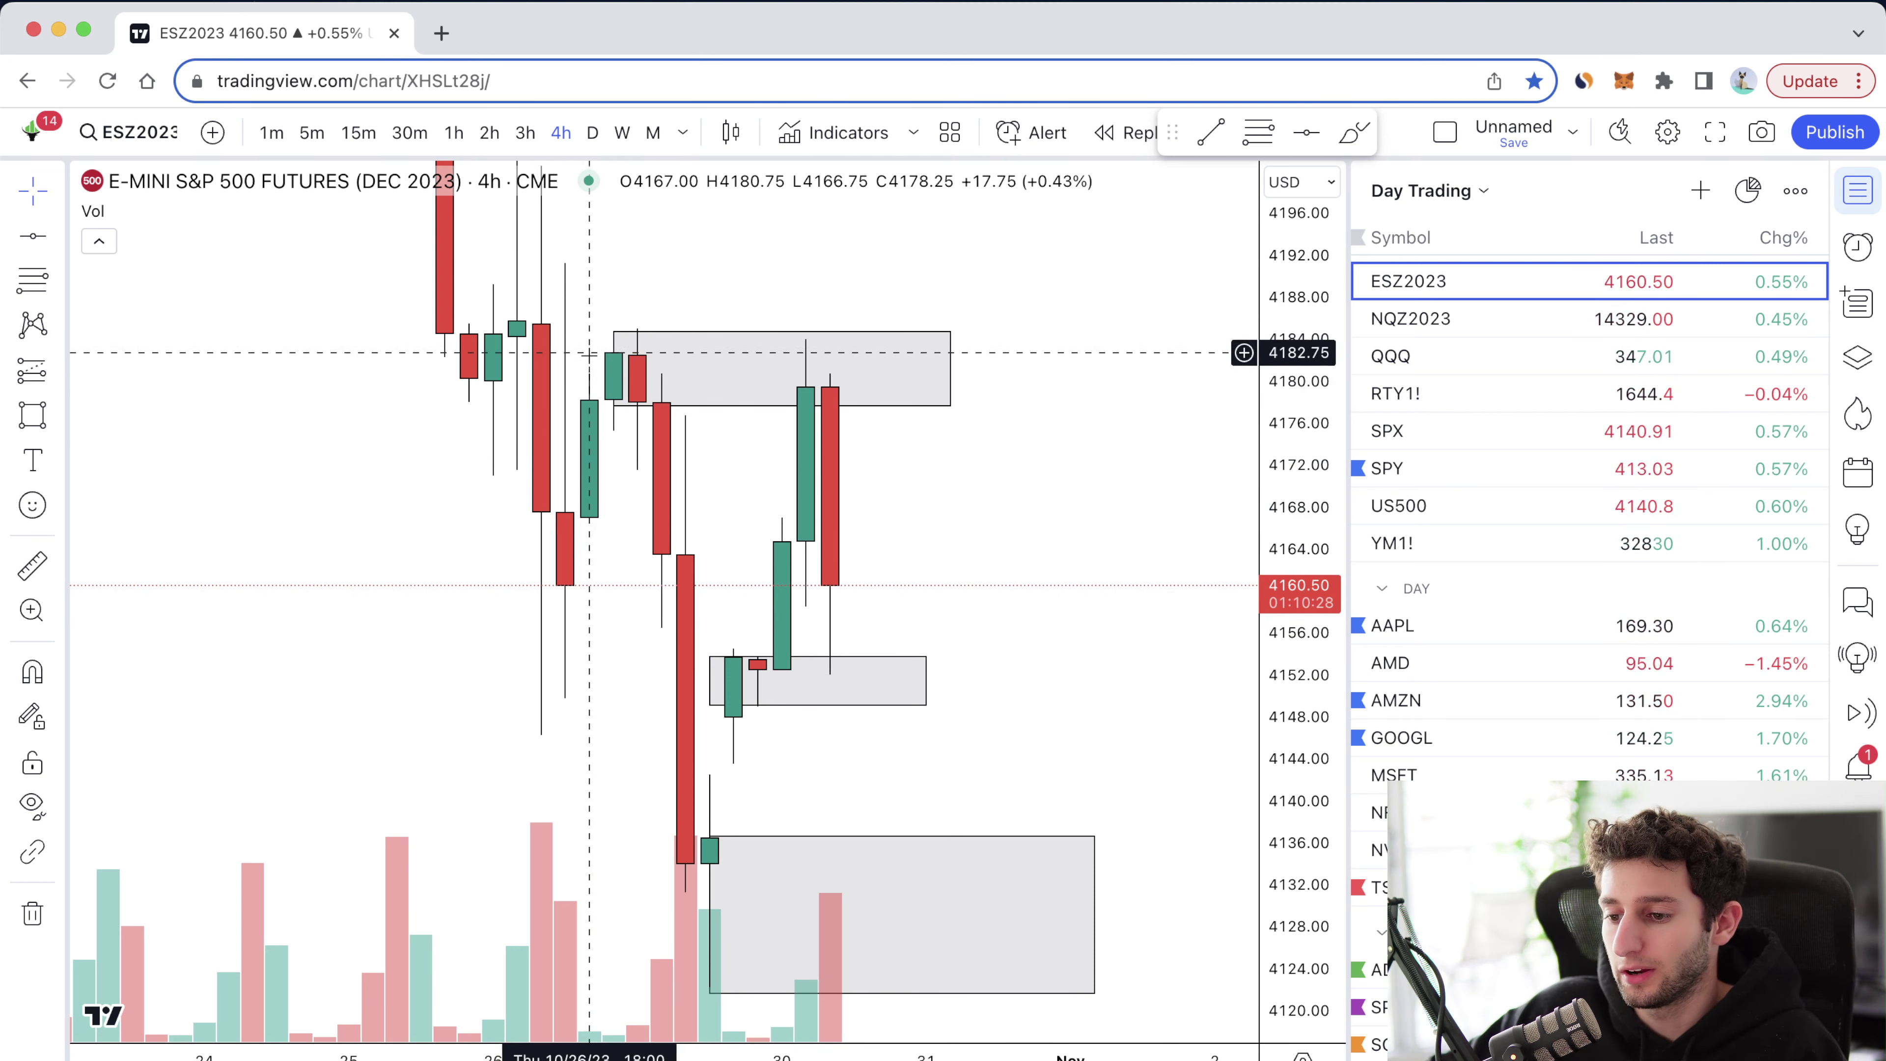
Step: Draw a trend line at about 4147 from the October 26 candle's low to the large red October 27 candle
{"action": "left_click_drag", "start_coordinate": [1297, 729], "coordinate": [1301, 880]}
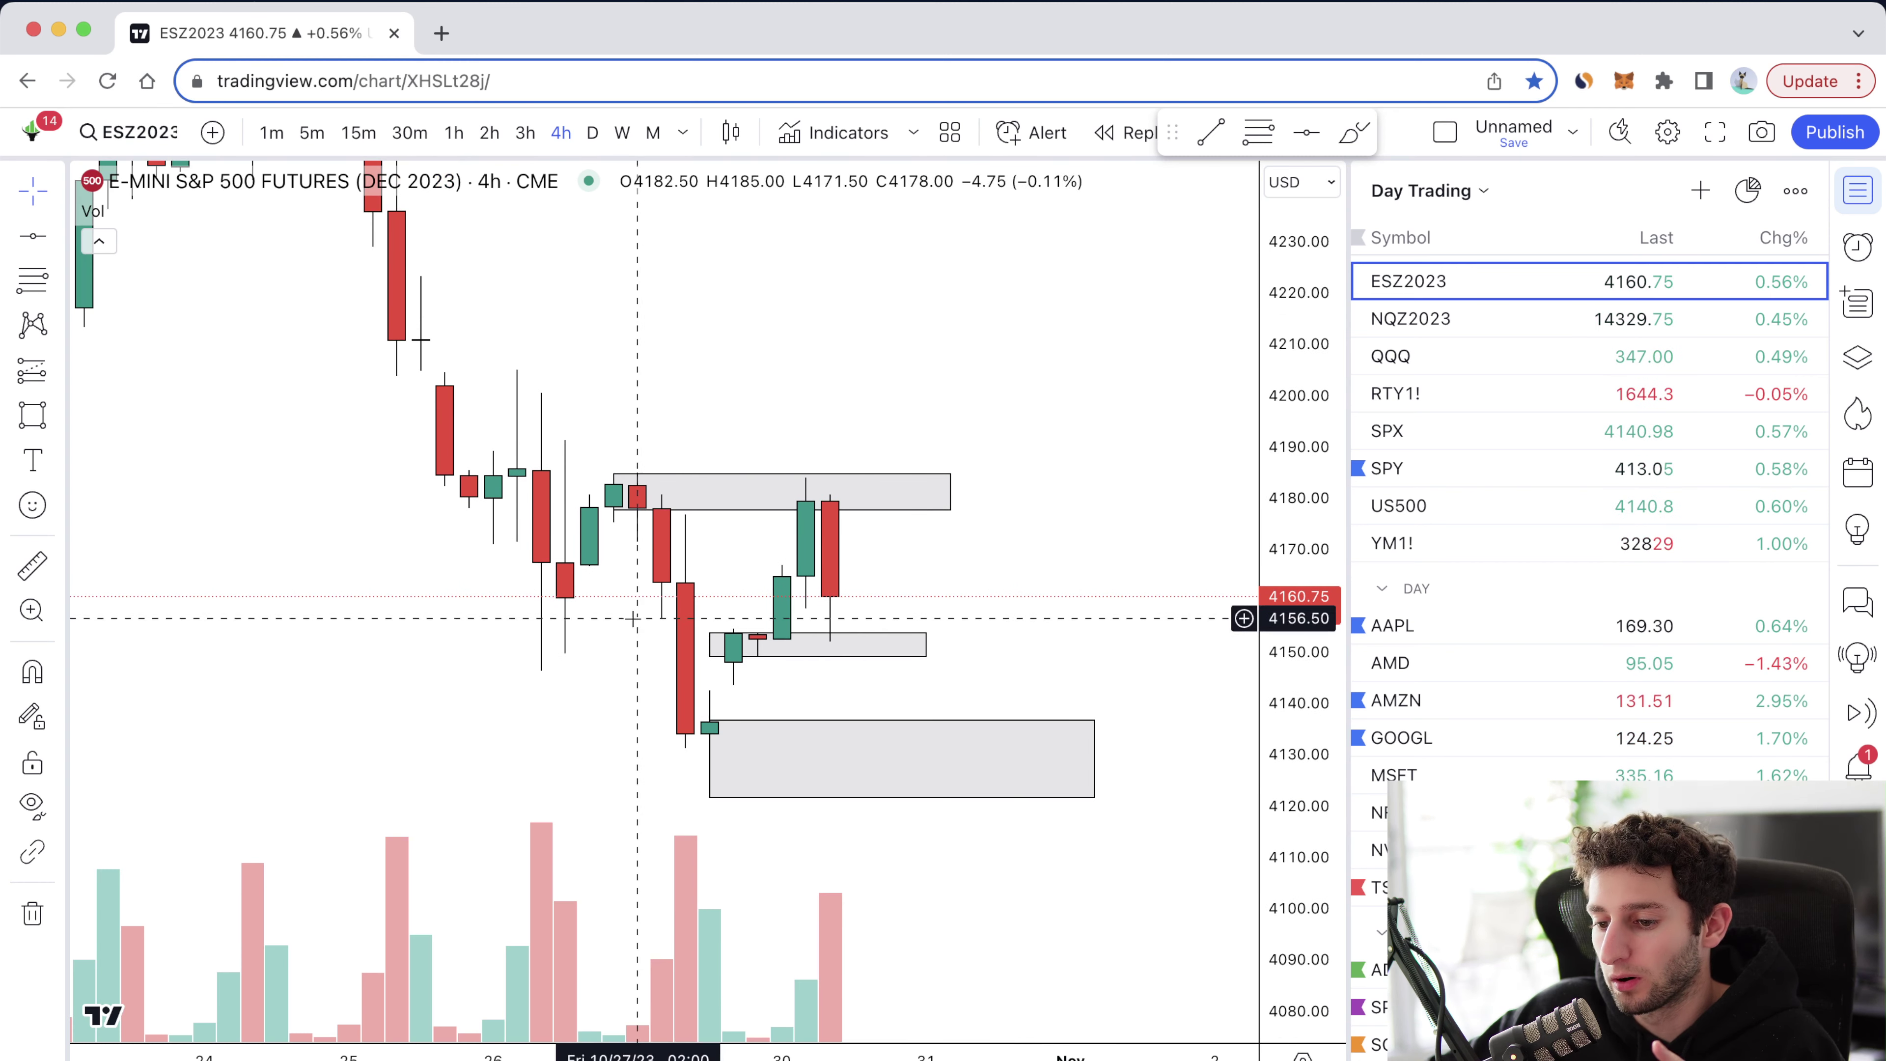
{"action": "key", "text": "alt+t"}
{"action": "left_click", "coordinate": [542, 667]}
{"action": "left_click", "coordinate": [678, 667]}
{"action": "left_click", "coordinate": [791, 639]}
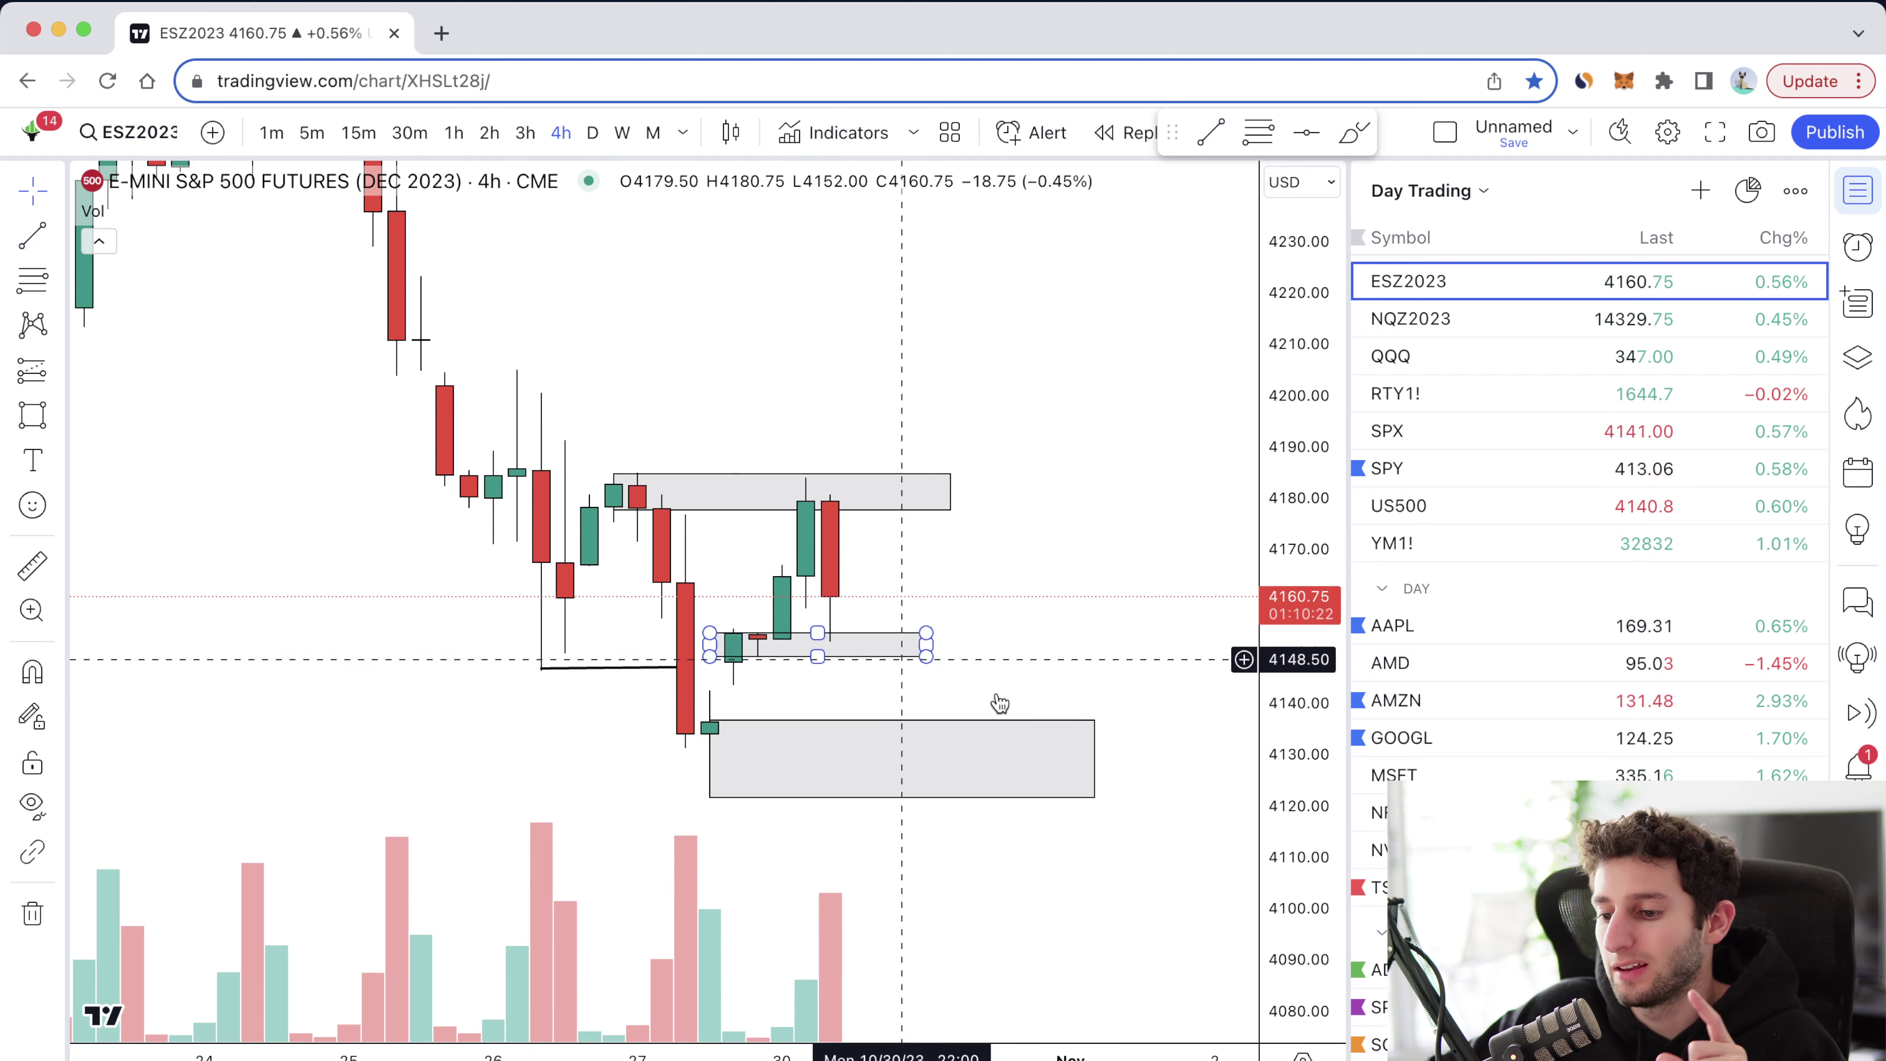
Step: Return to the five-minute chart and examine the price swings between the marked higher-timeframe zones
{"action": "key", "text": "alt+r"}
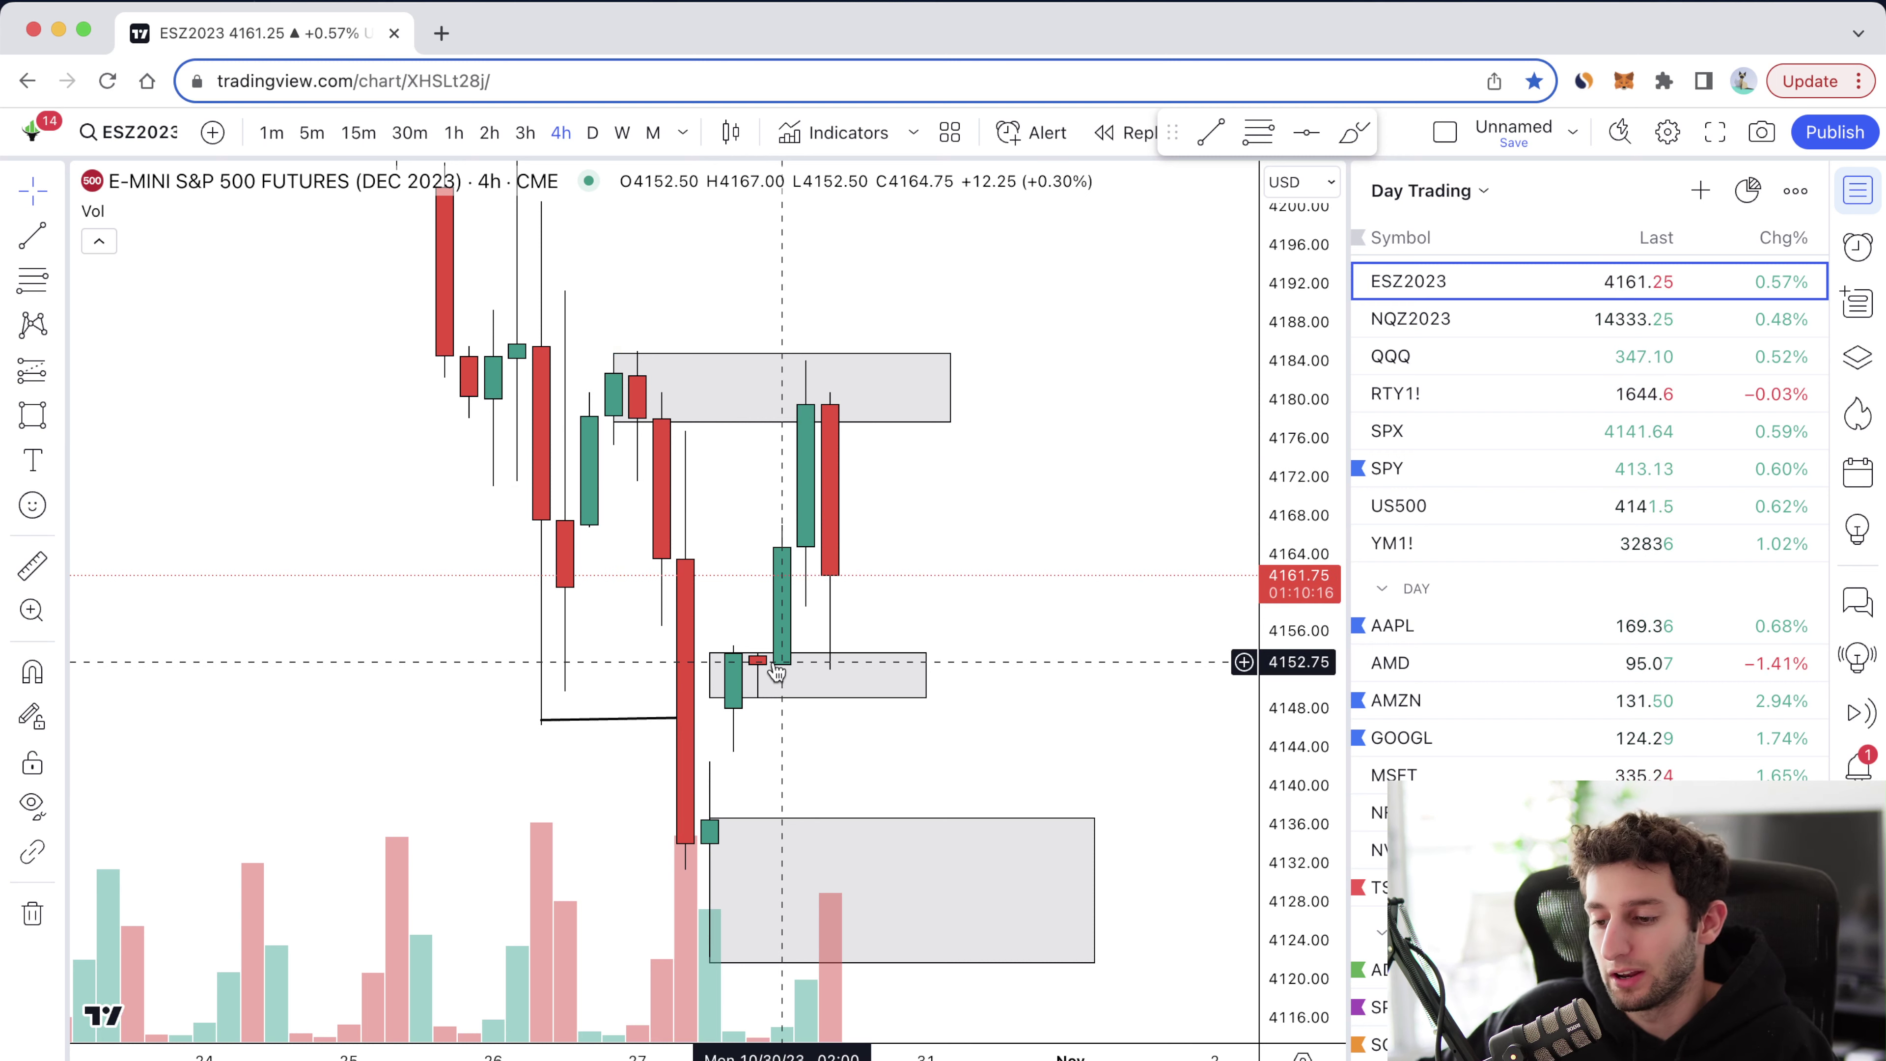
{"action": "left_click", "coordinate": [698, 428]}
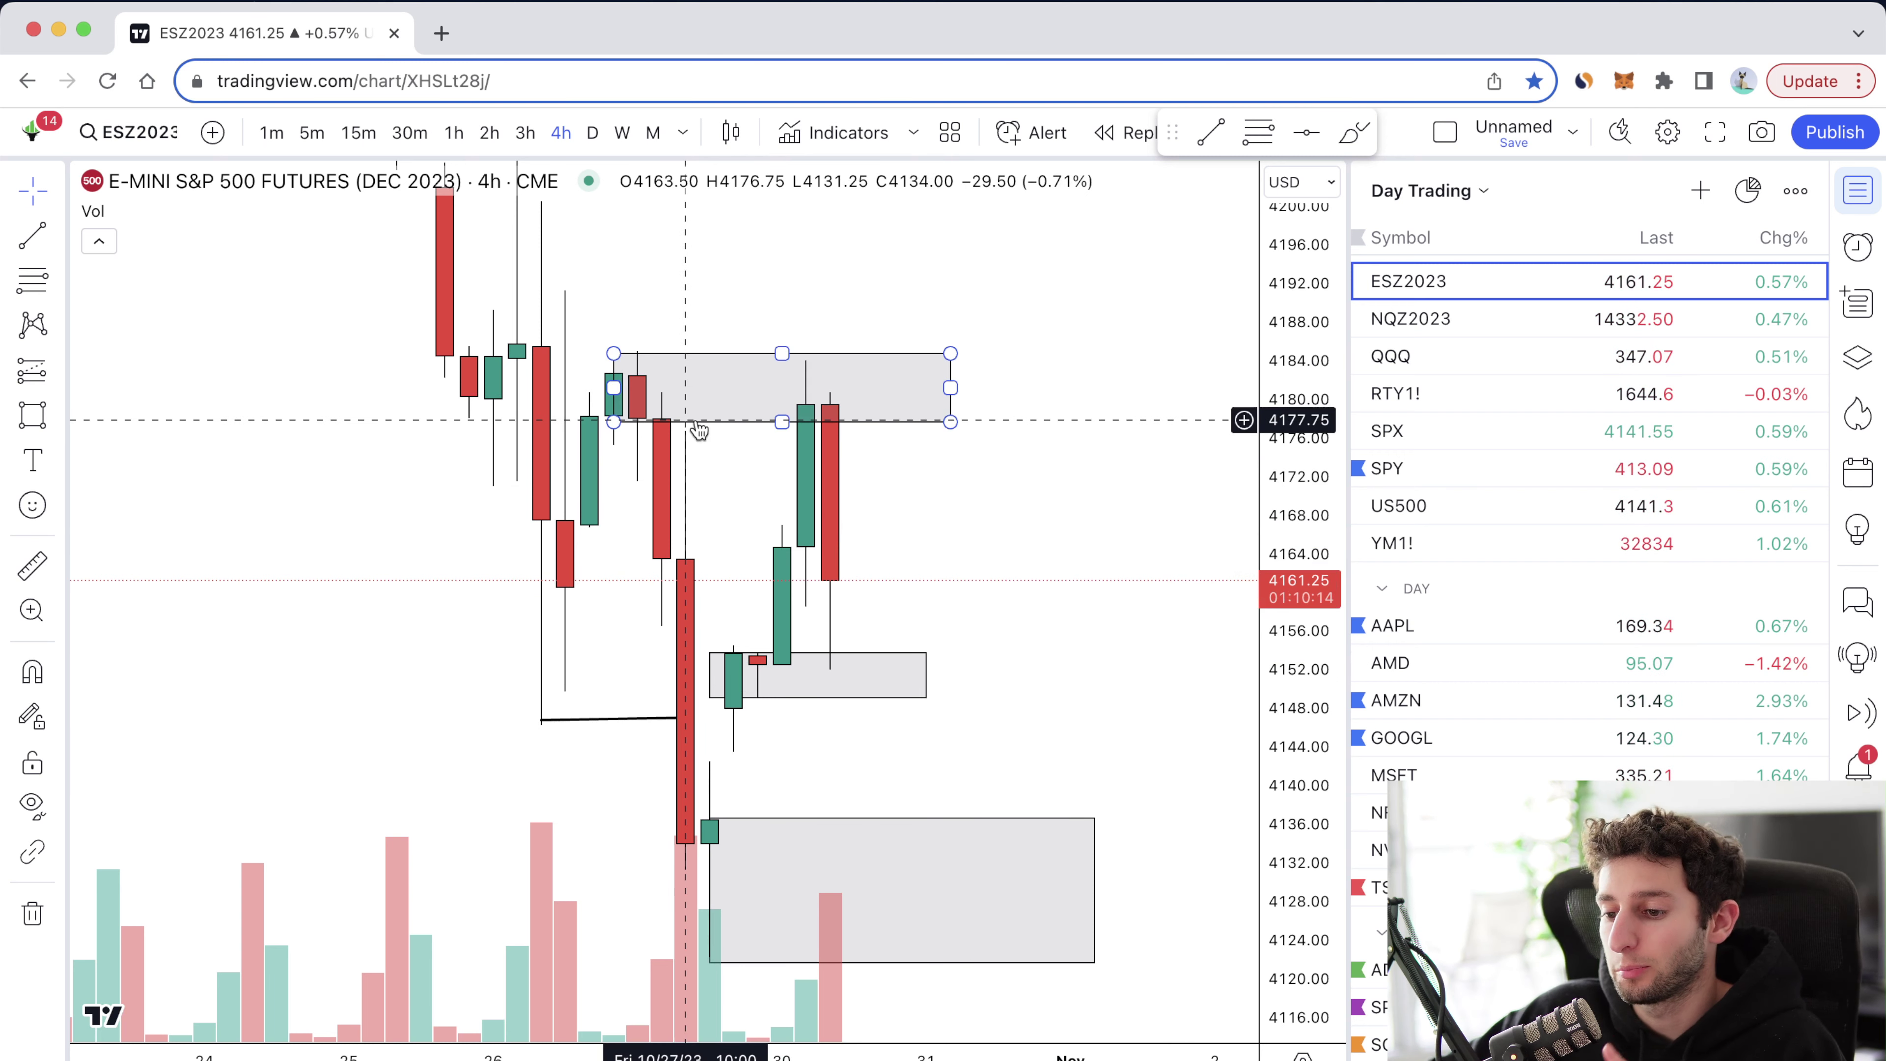
{"action": "left_click", "coordinate": [862, 638]}
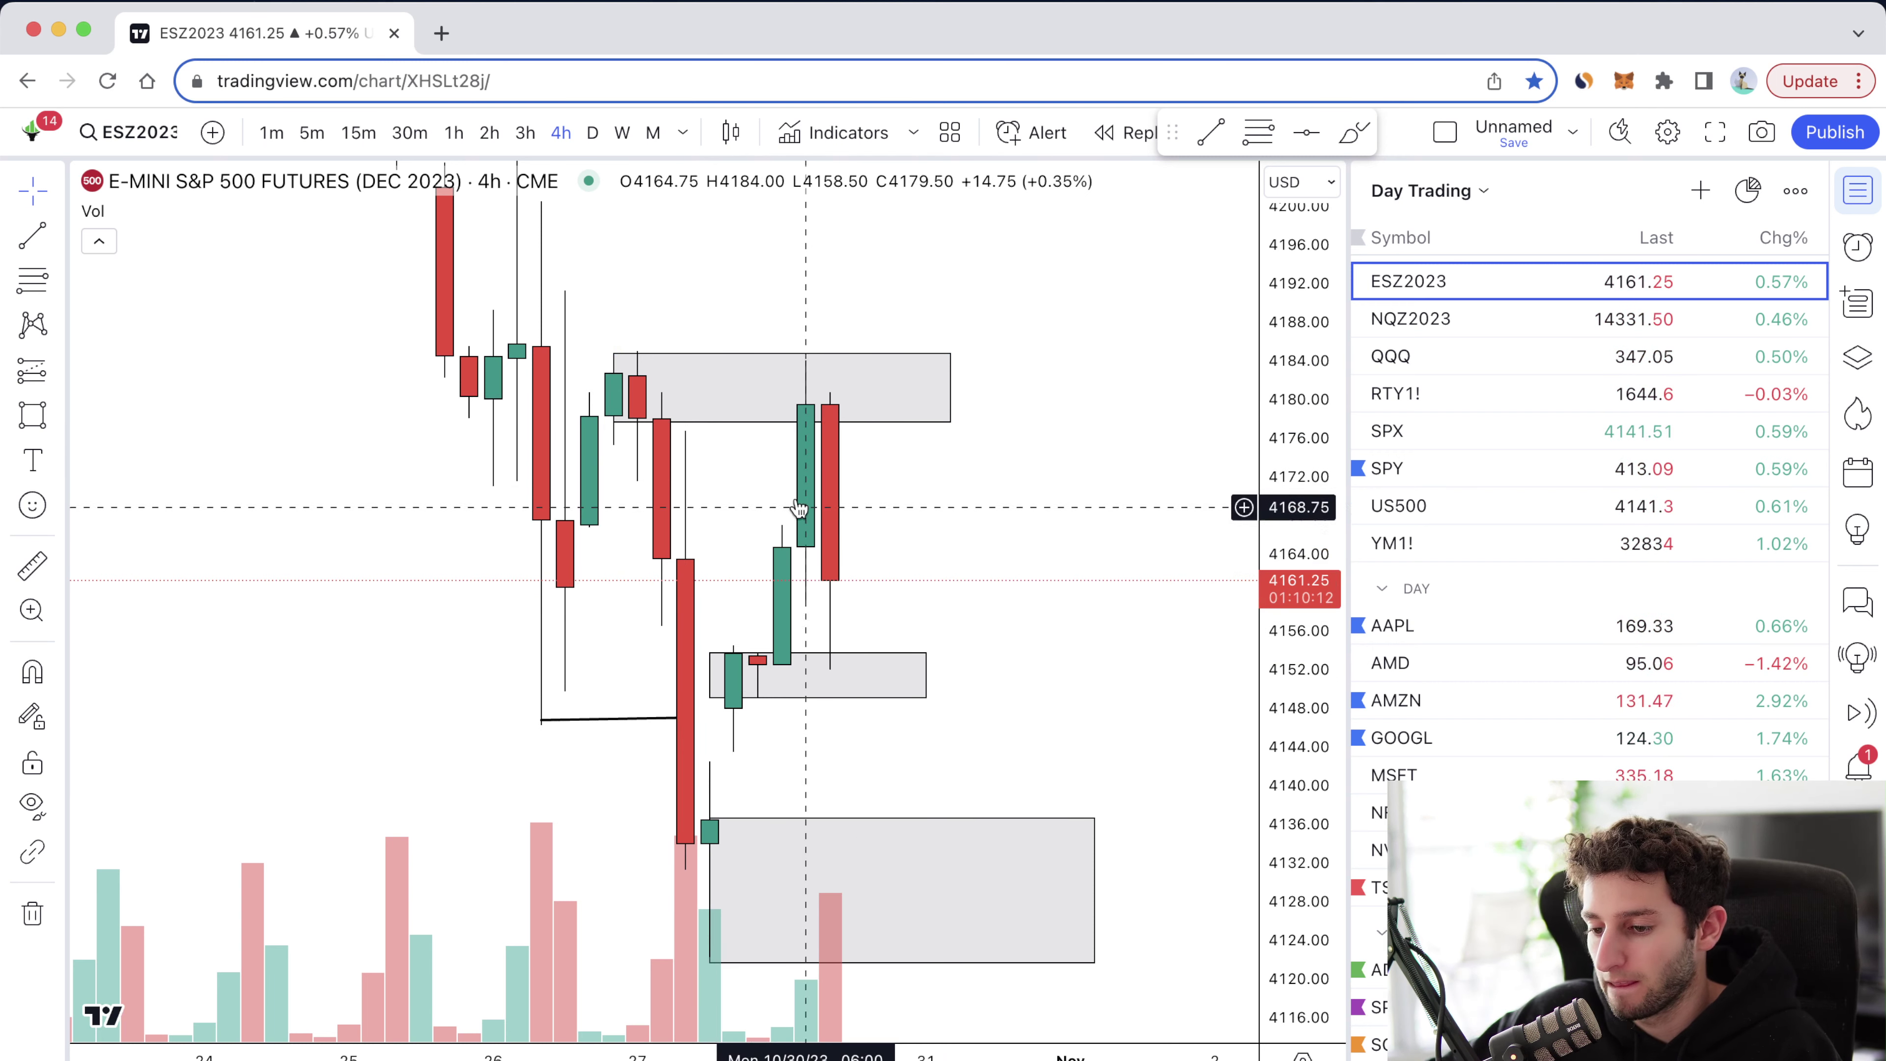
{"action": "left_click", "coordinate": [323, 136]}
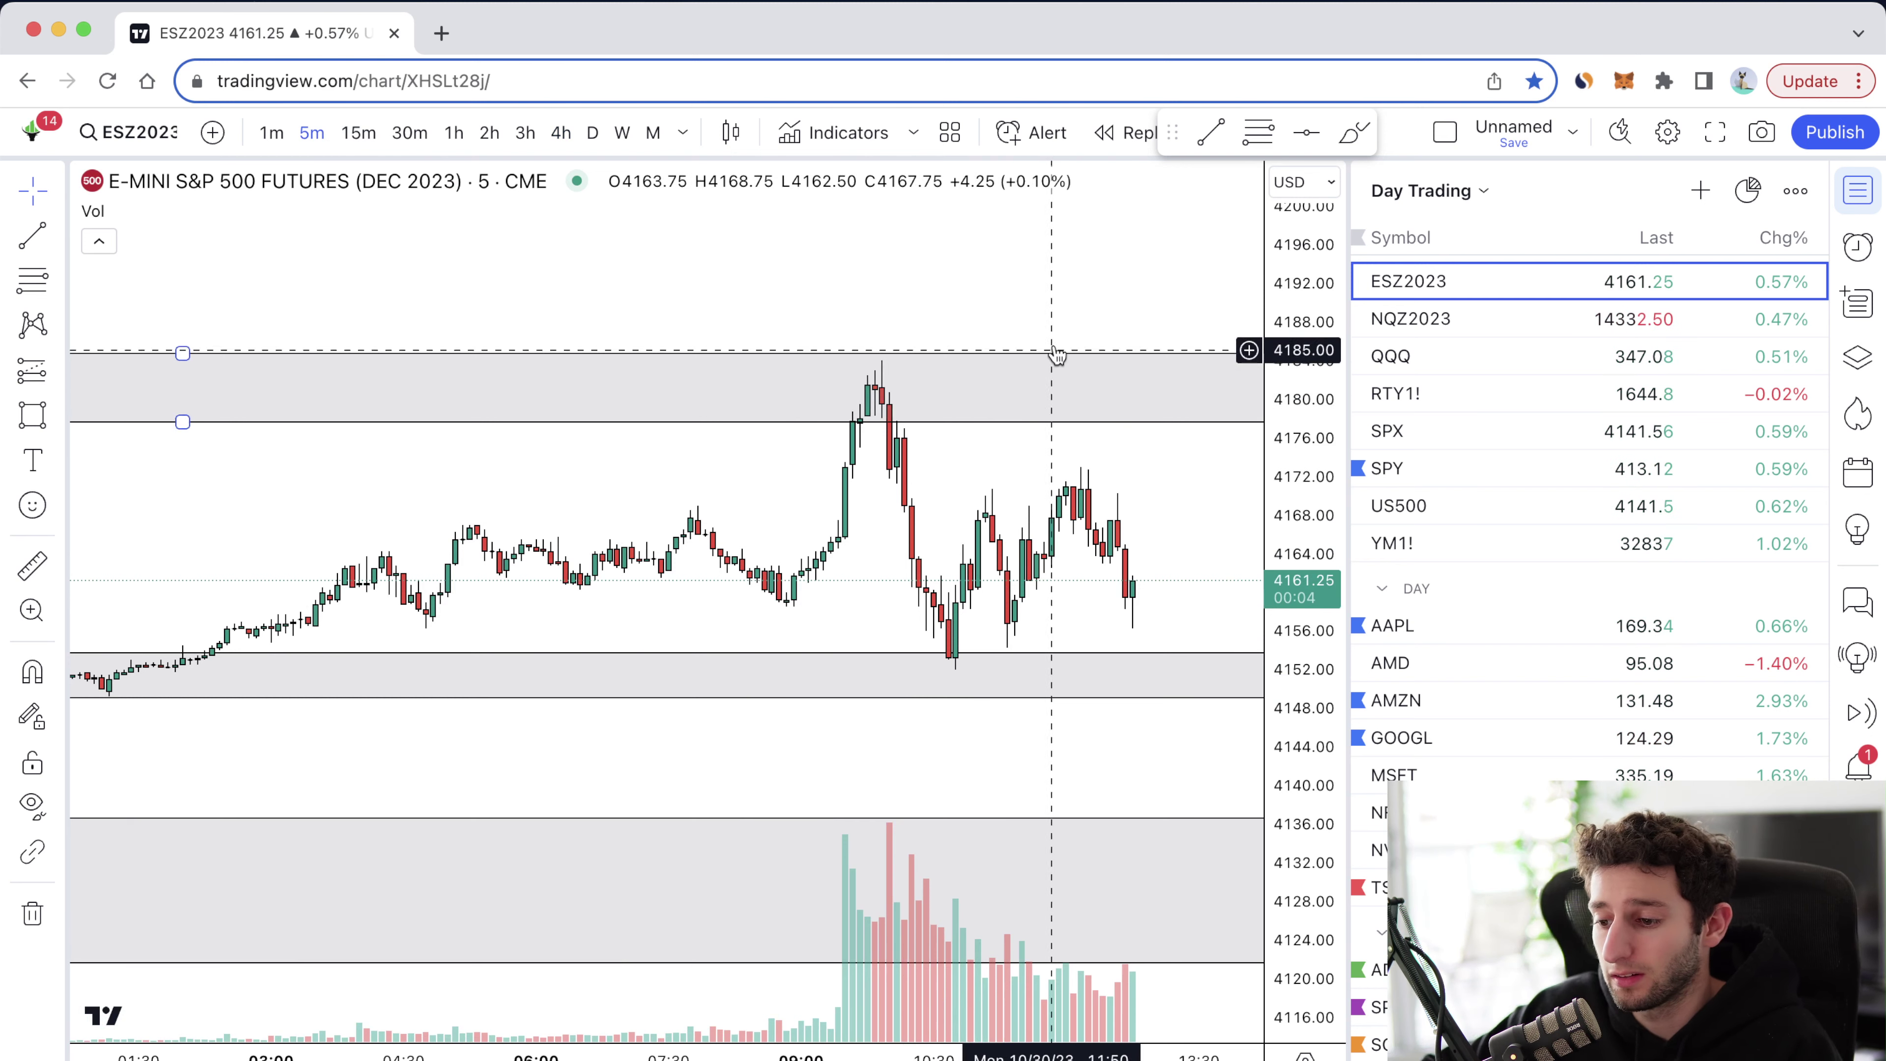
{"action": "double_click", "coordinate": [1295, 821]}
{"action": "scroll", "coordinate": [1032, 437], "scroll_direction": "up", "scroll_amount": 3}
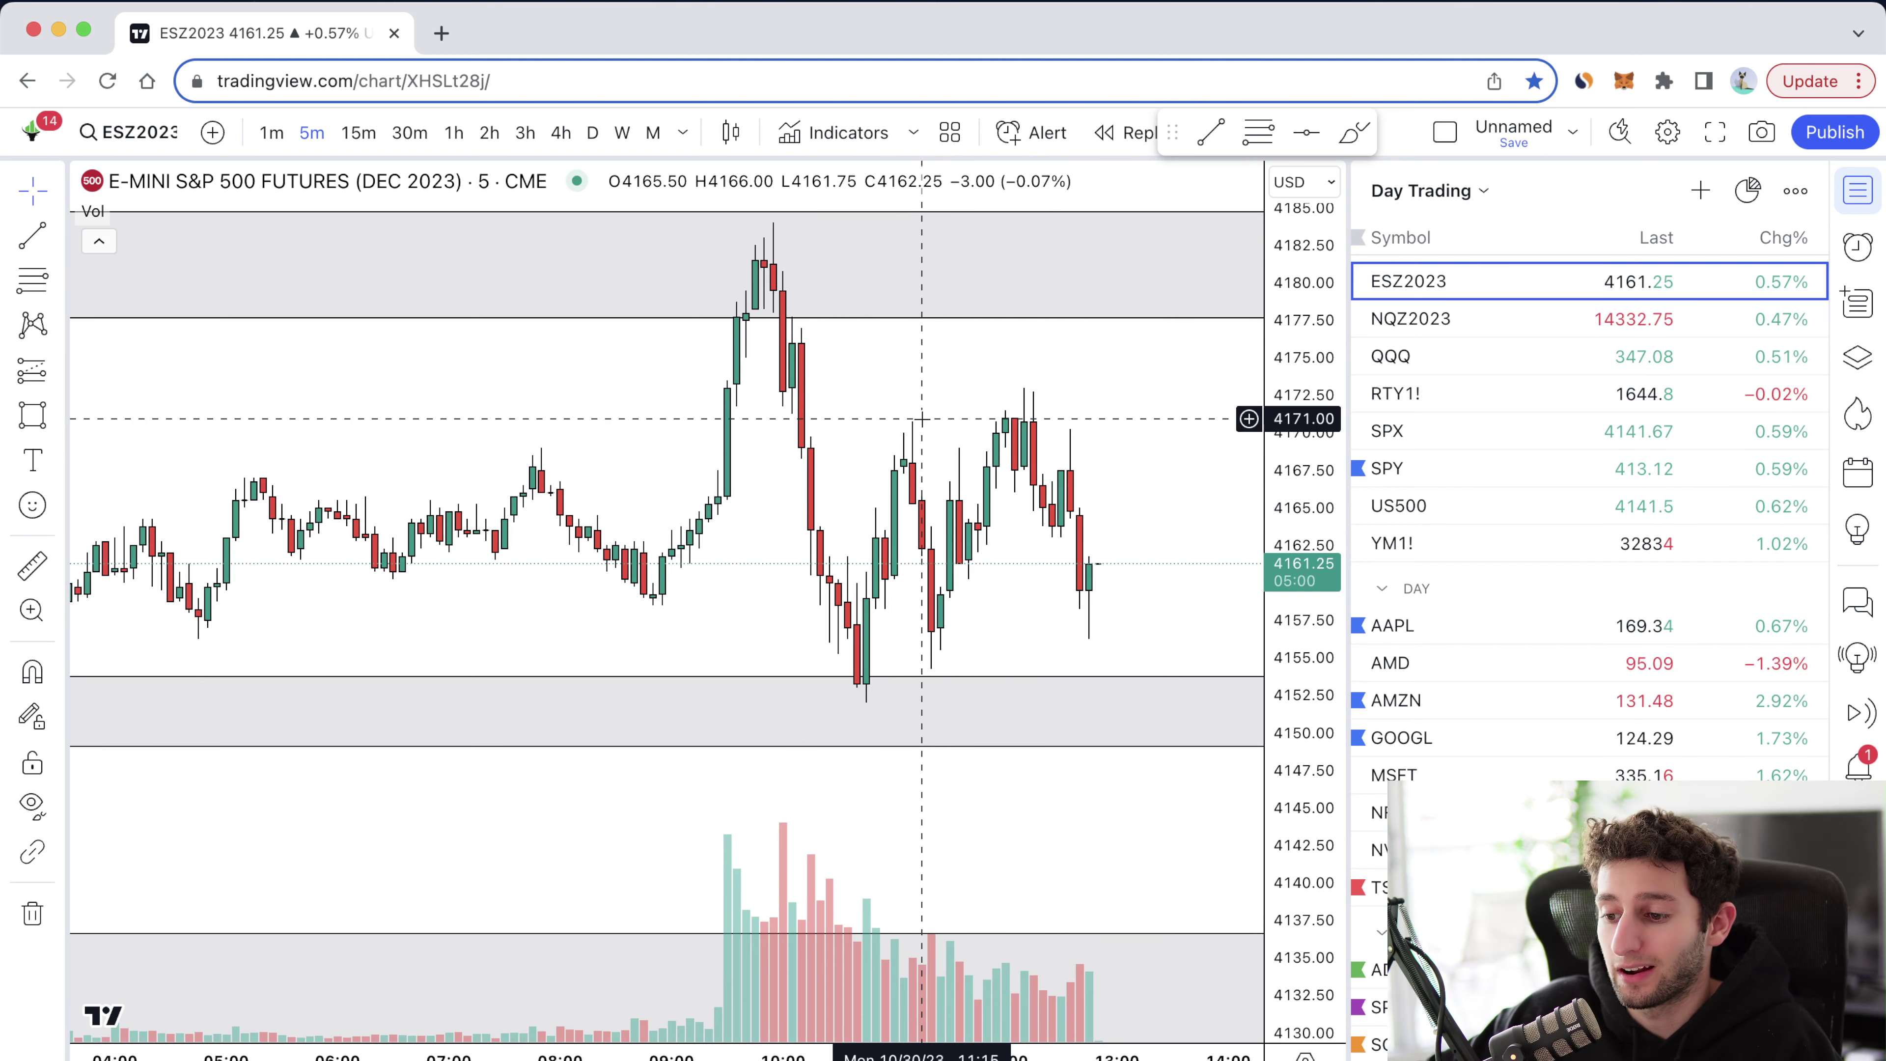
{"action": "scroll", "coordinate": [921, 420], "scroll_direction": "down", "scroll_amount": 4}
{"action": "scroll", "coordinate": [862, 436], "scroll_direction": "down", "scroll_amount": 5}
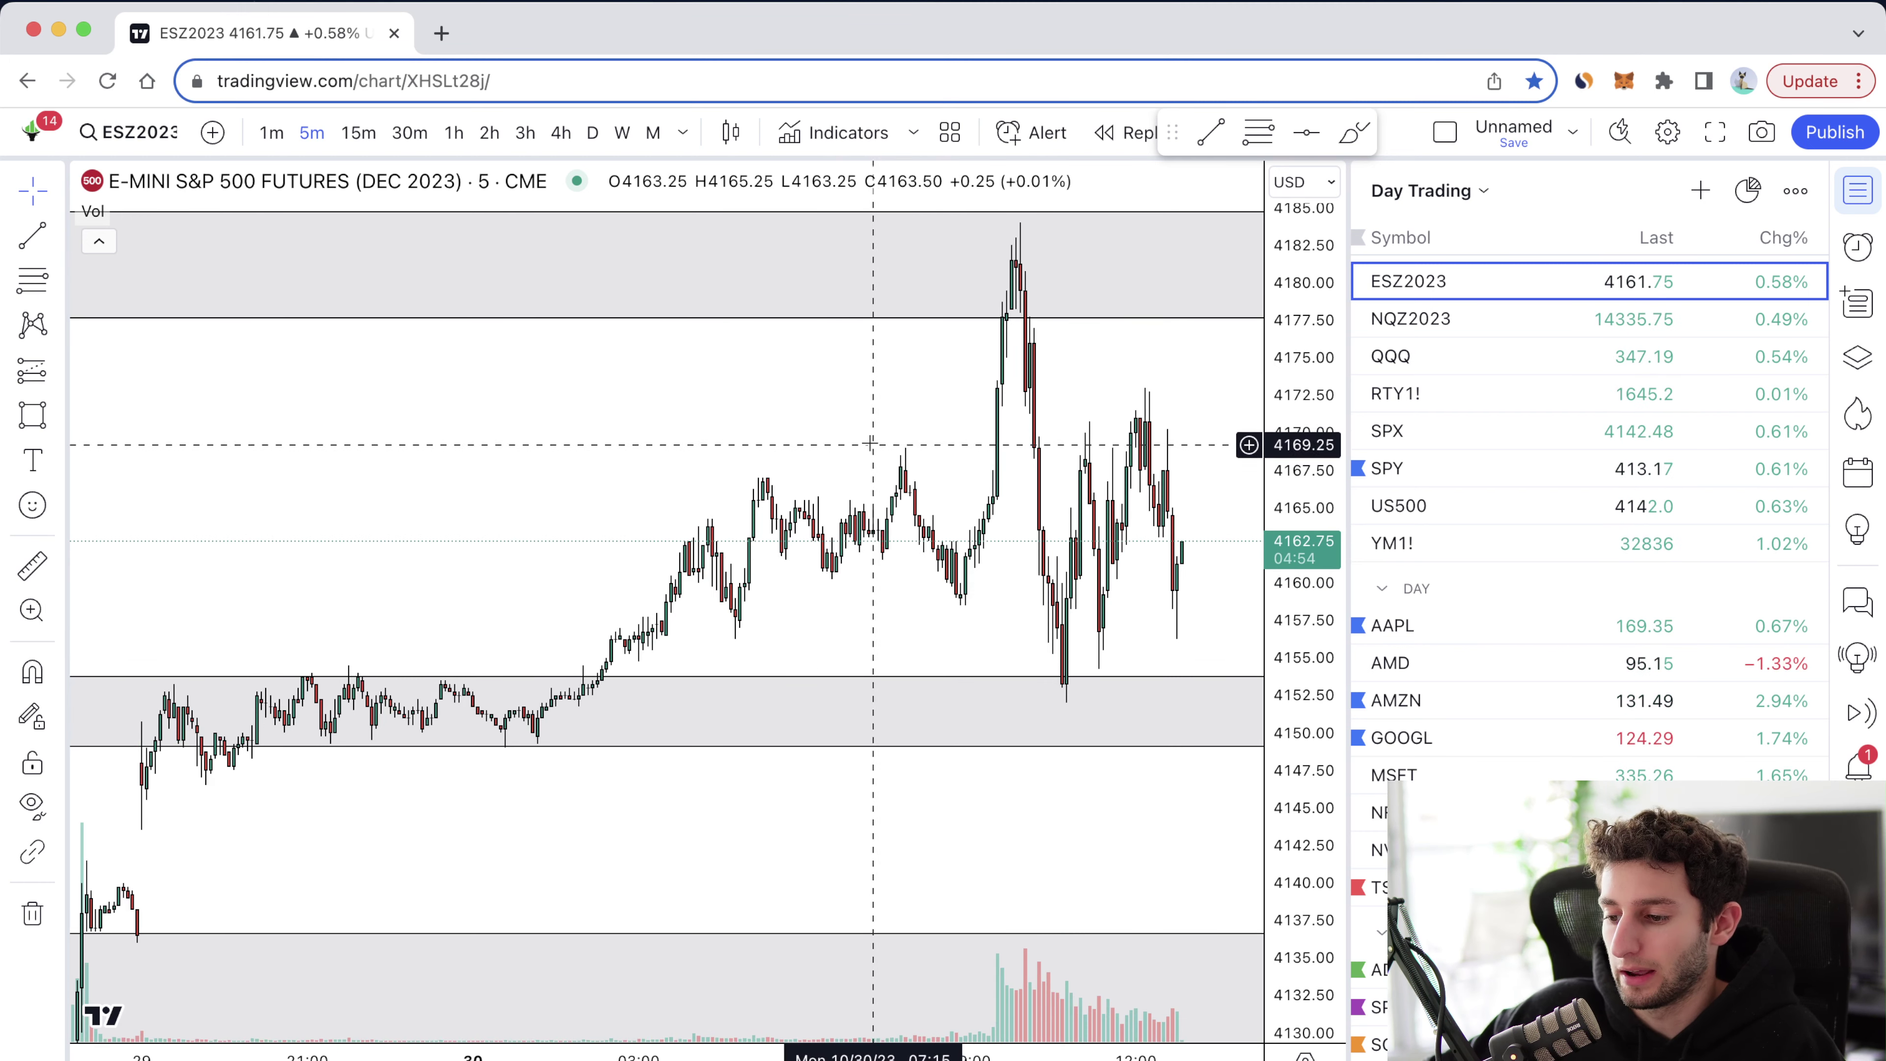
{"action": "scroll", "coordinate": [827, 431], "scroll_direction": "up", "scroll_amount": 5}
{"action": "left_click_drag", "start_coordinate": [737, 417], "coordinate": [550, 392]}
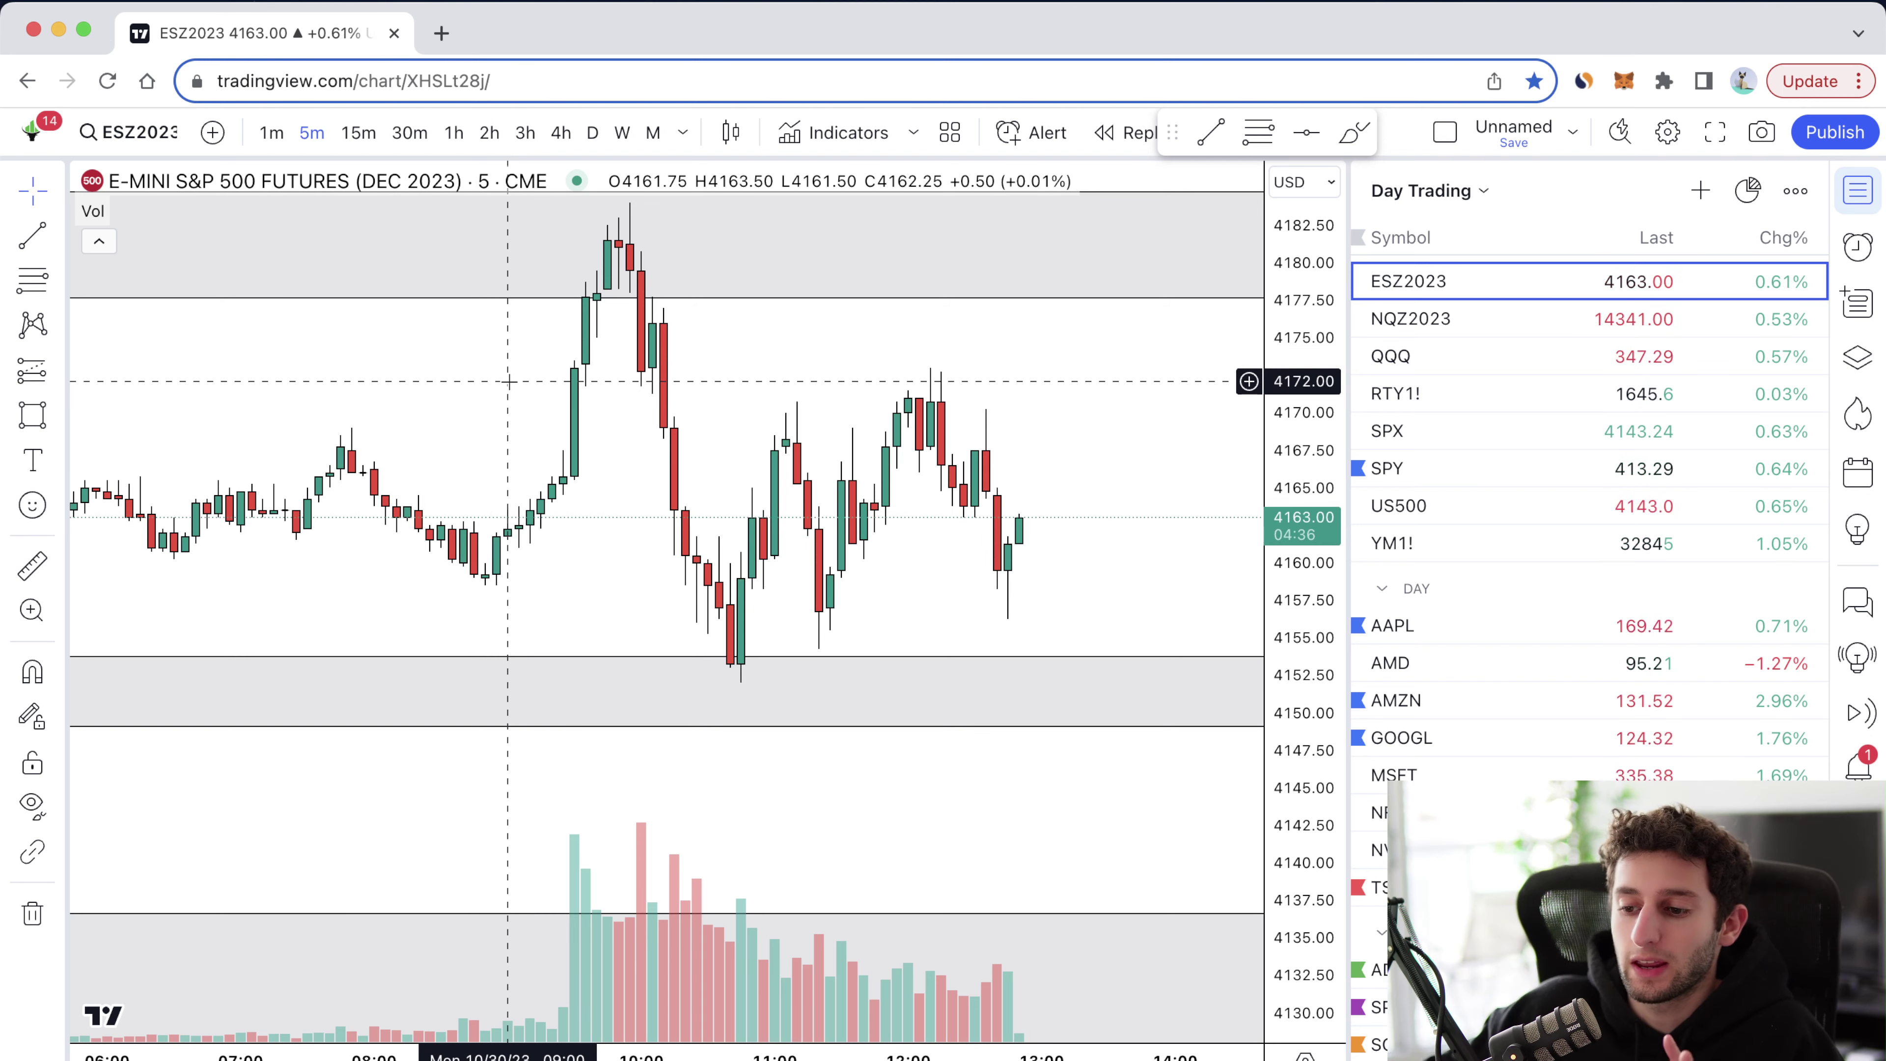
Step: Add the text note "1. Look at HTF zone" in the open area above the overnight candles, with font size 20
{"action": "scroll", "coordinate": [223, 423], "scroll_direction": "down", "scroll_amount": 5}
{"action": "left_click", "coordinate": [33, 460]}
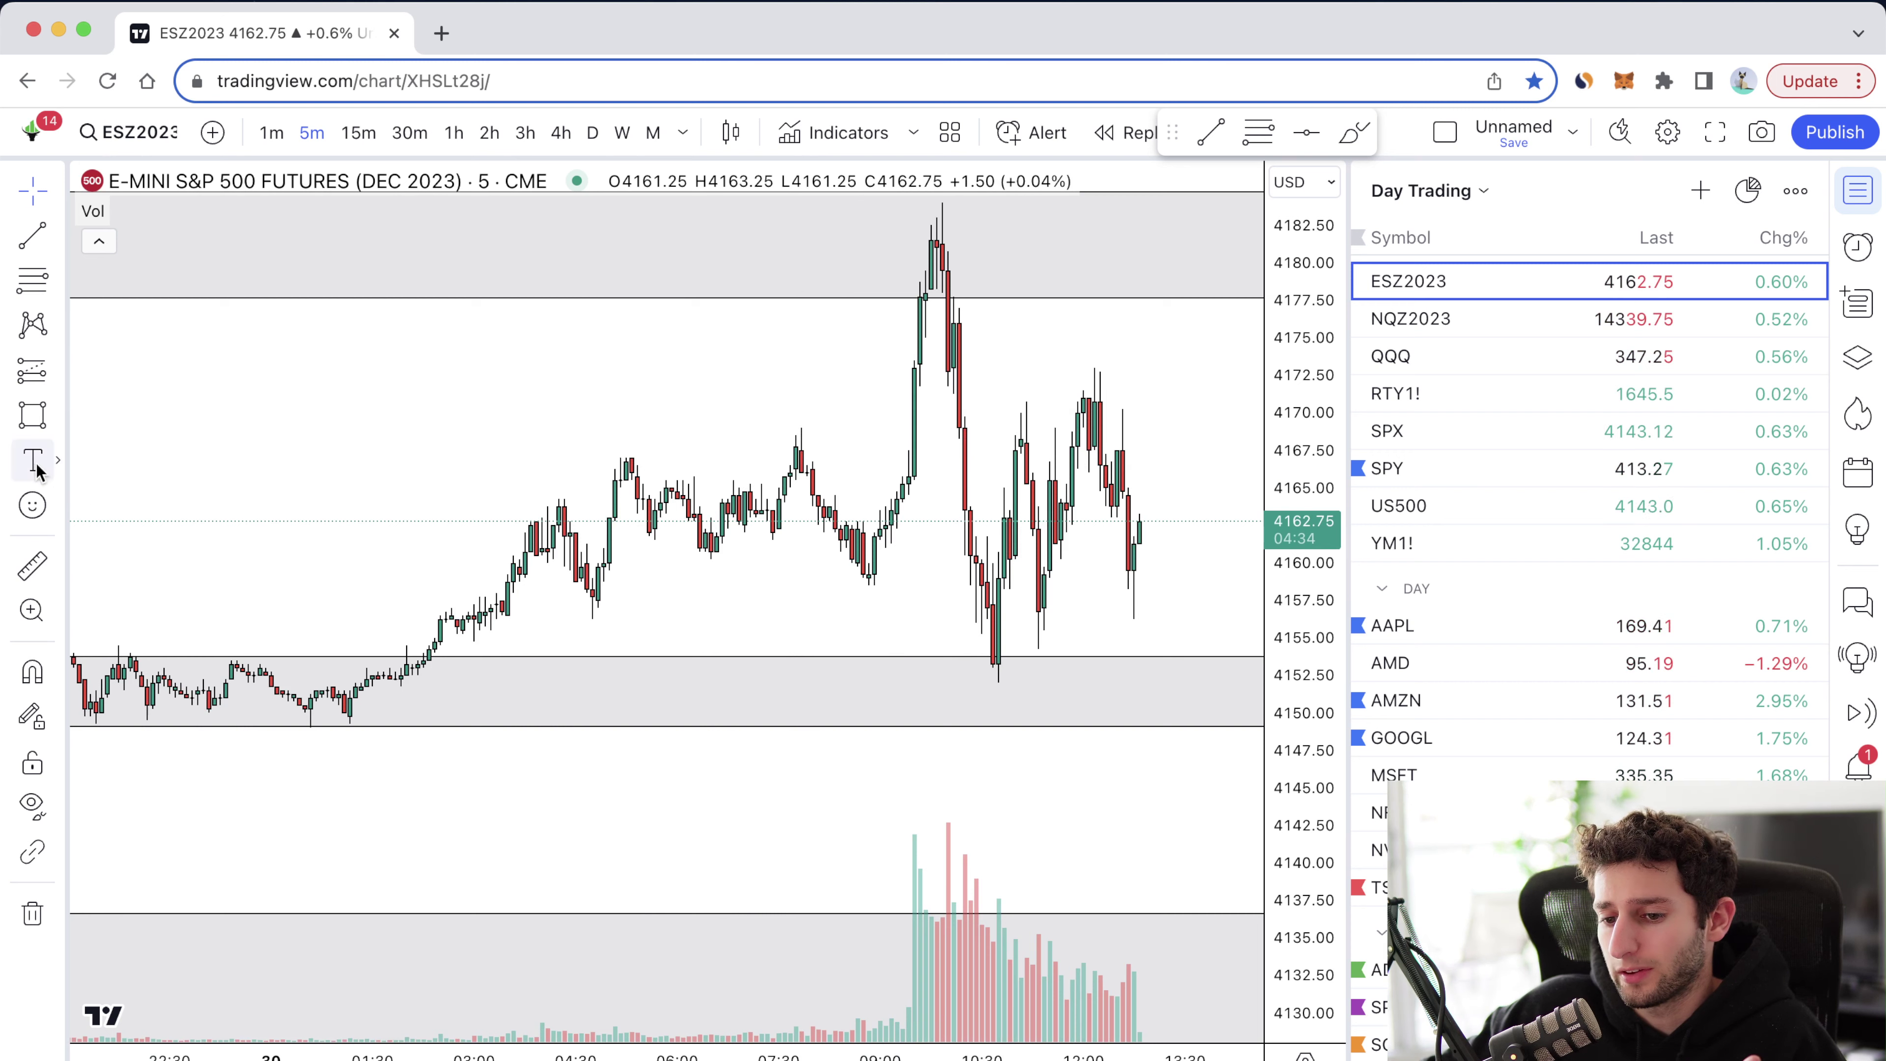
{"action": "left_click", "coordinate": [389, 387]}
{"action": "type", "text": "1."}
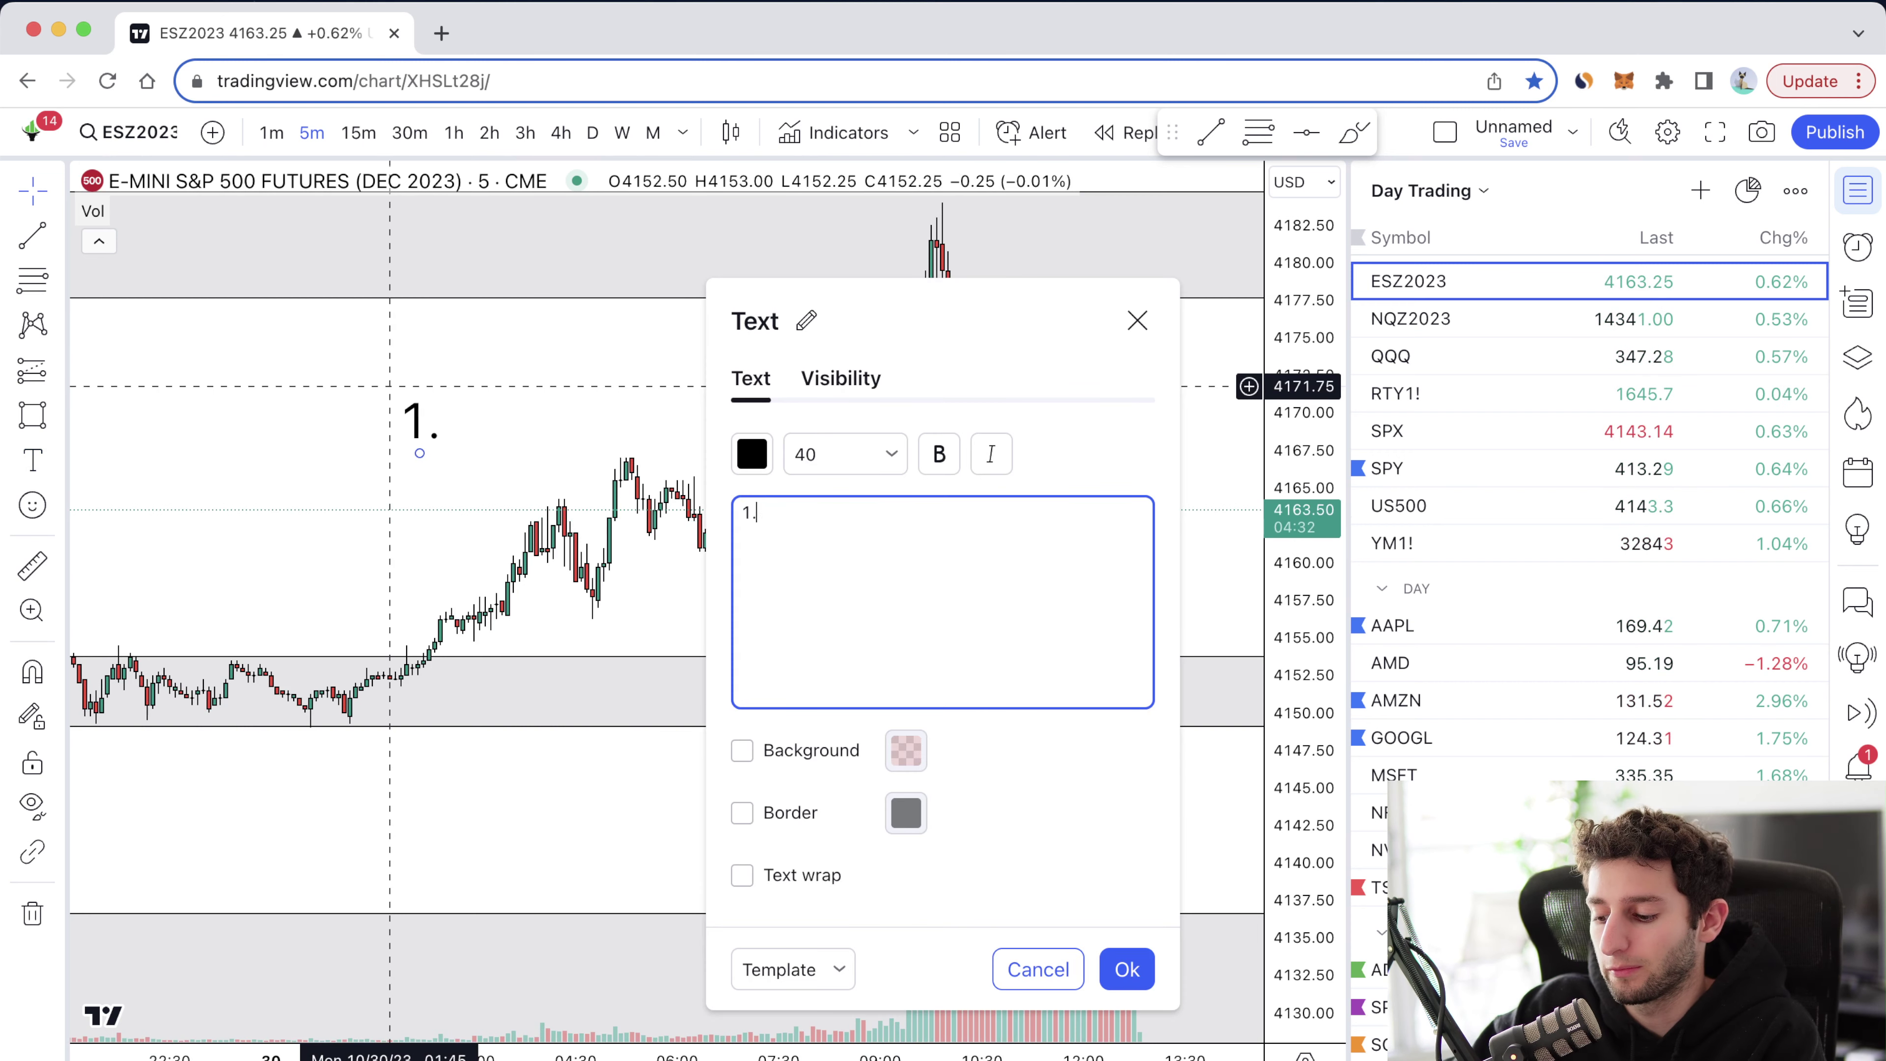
{"action": "type", "text": " Look at HTF zone"}
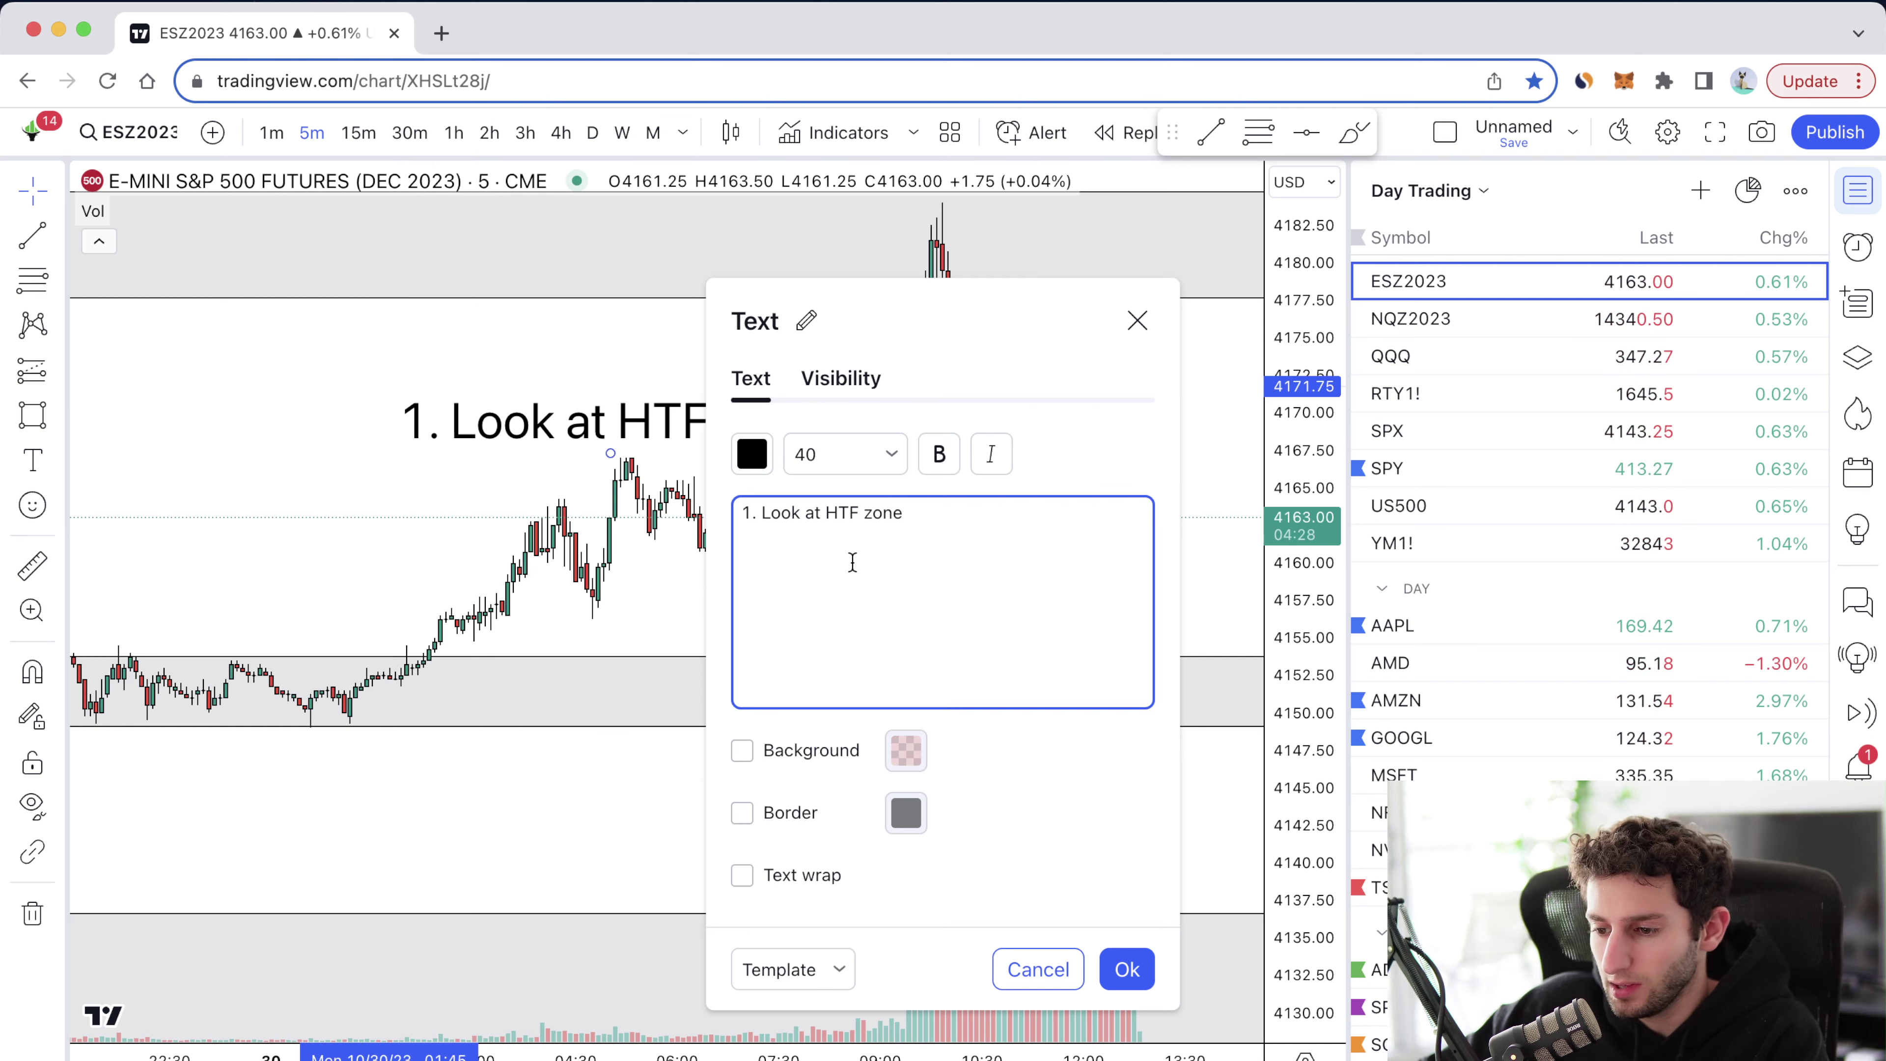
{"action": "left_click", "coordinate": [883, 454]}
{"action": "left_click", "coordinate": [843, 703]}
Step: Append "--> Not trade against those zones" to the note and move it to an earlier time, clear of the candles
{"action": "triple_click", "coordinate": [935, 526]}
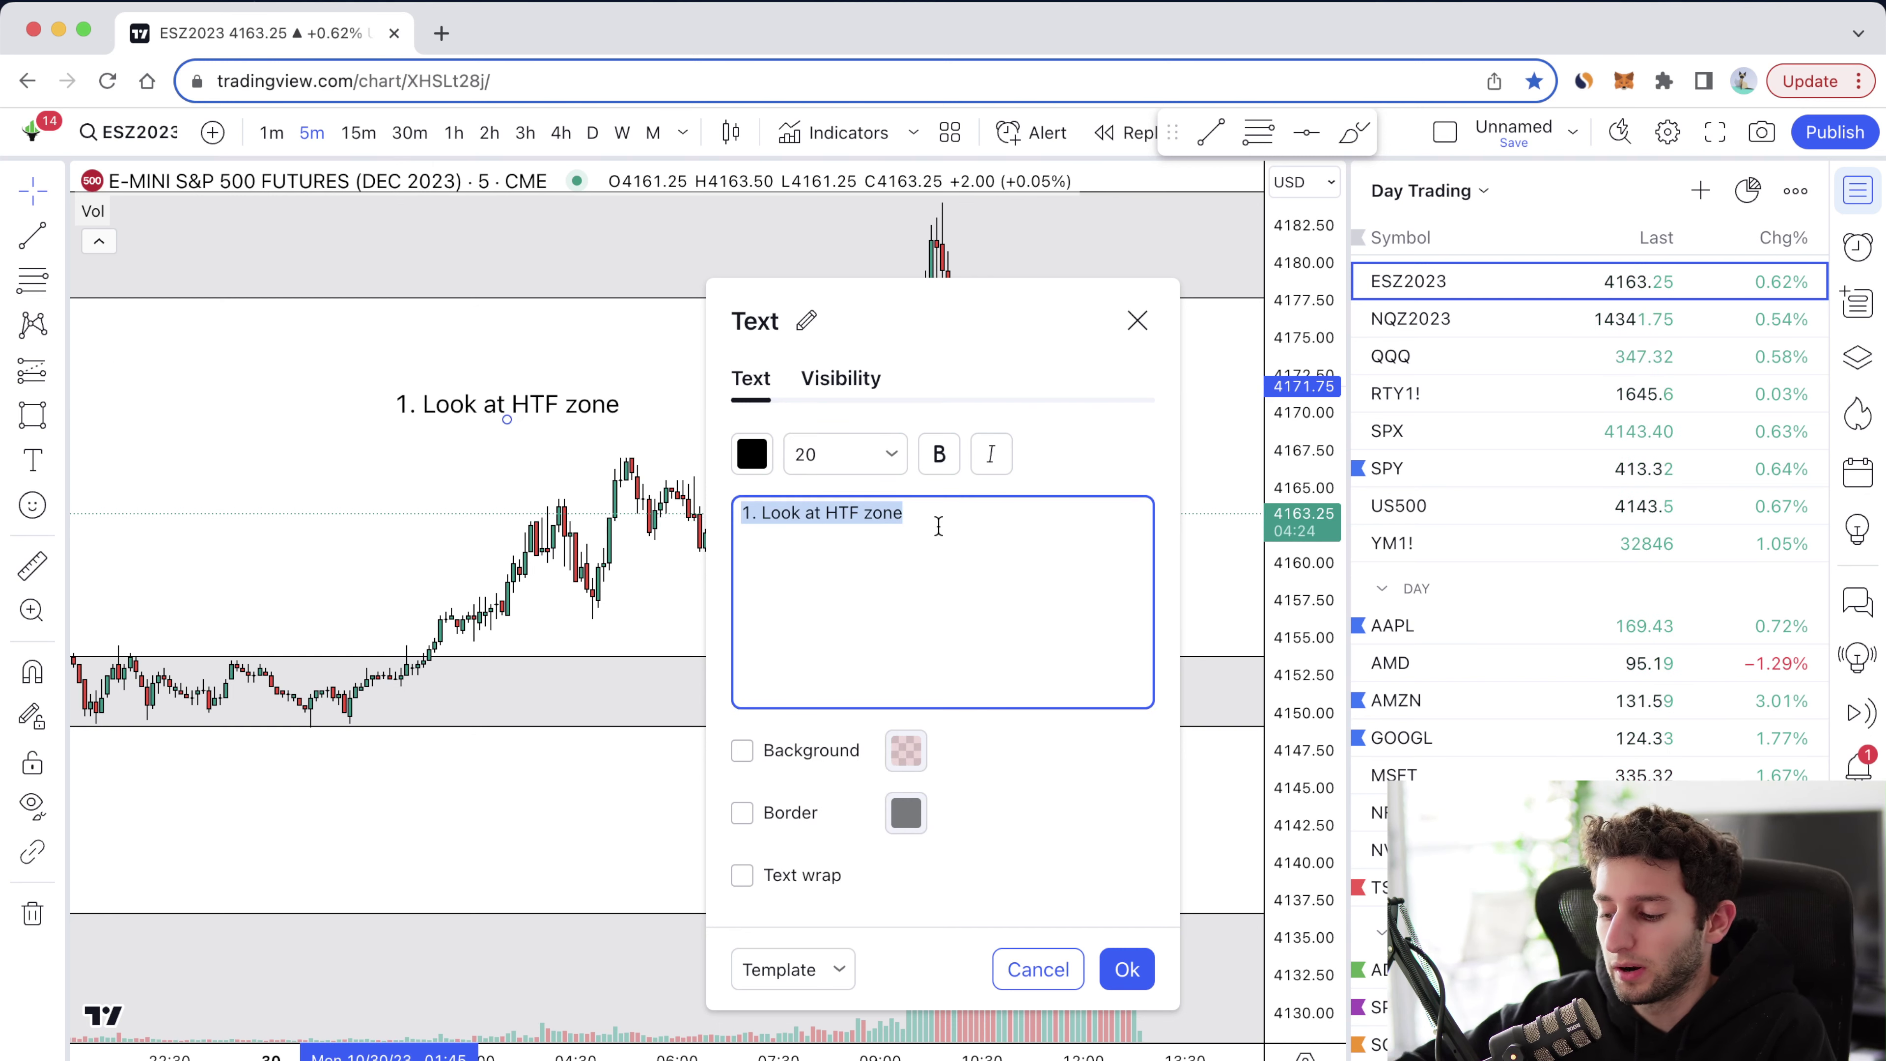
{"action": "left_click", "coordinate": [938, 526]}
{"action": "type", "text": "--"}
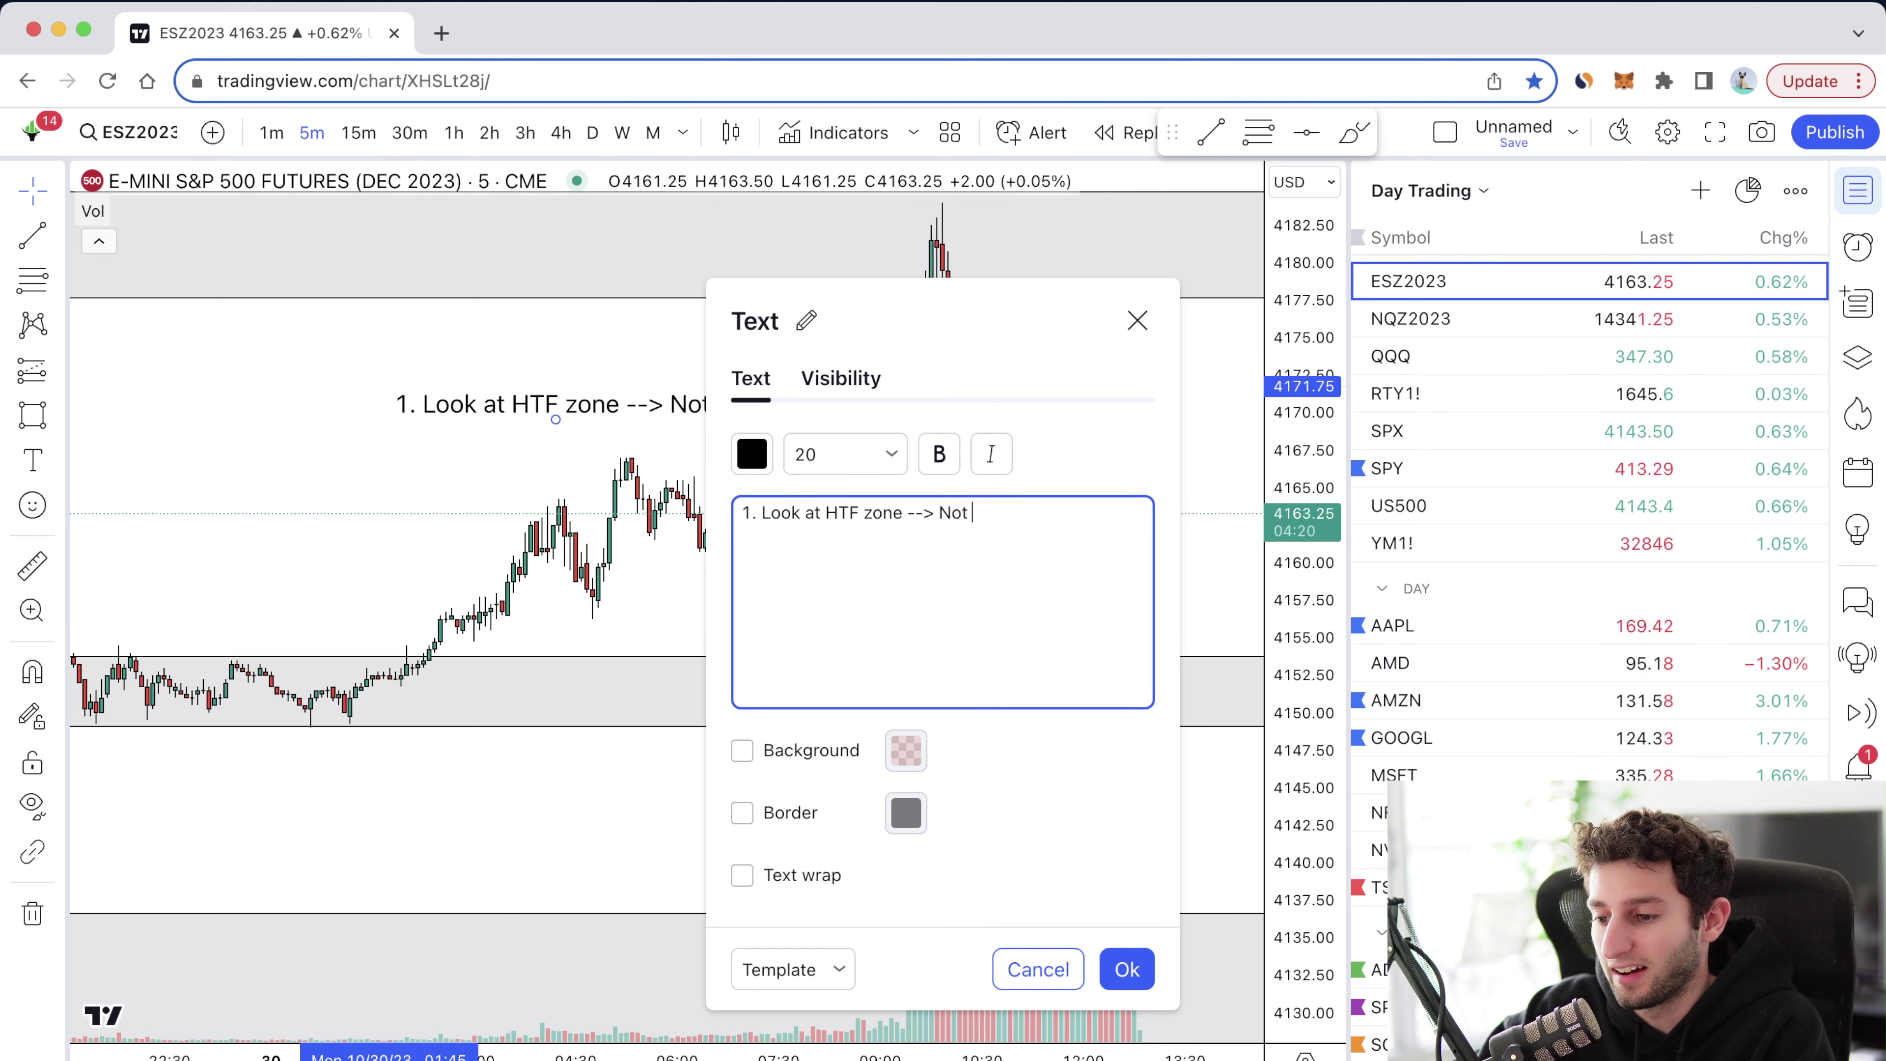
{"action": "type", "text": "ainst"}
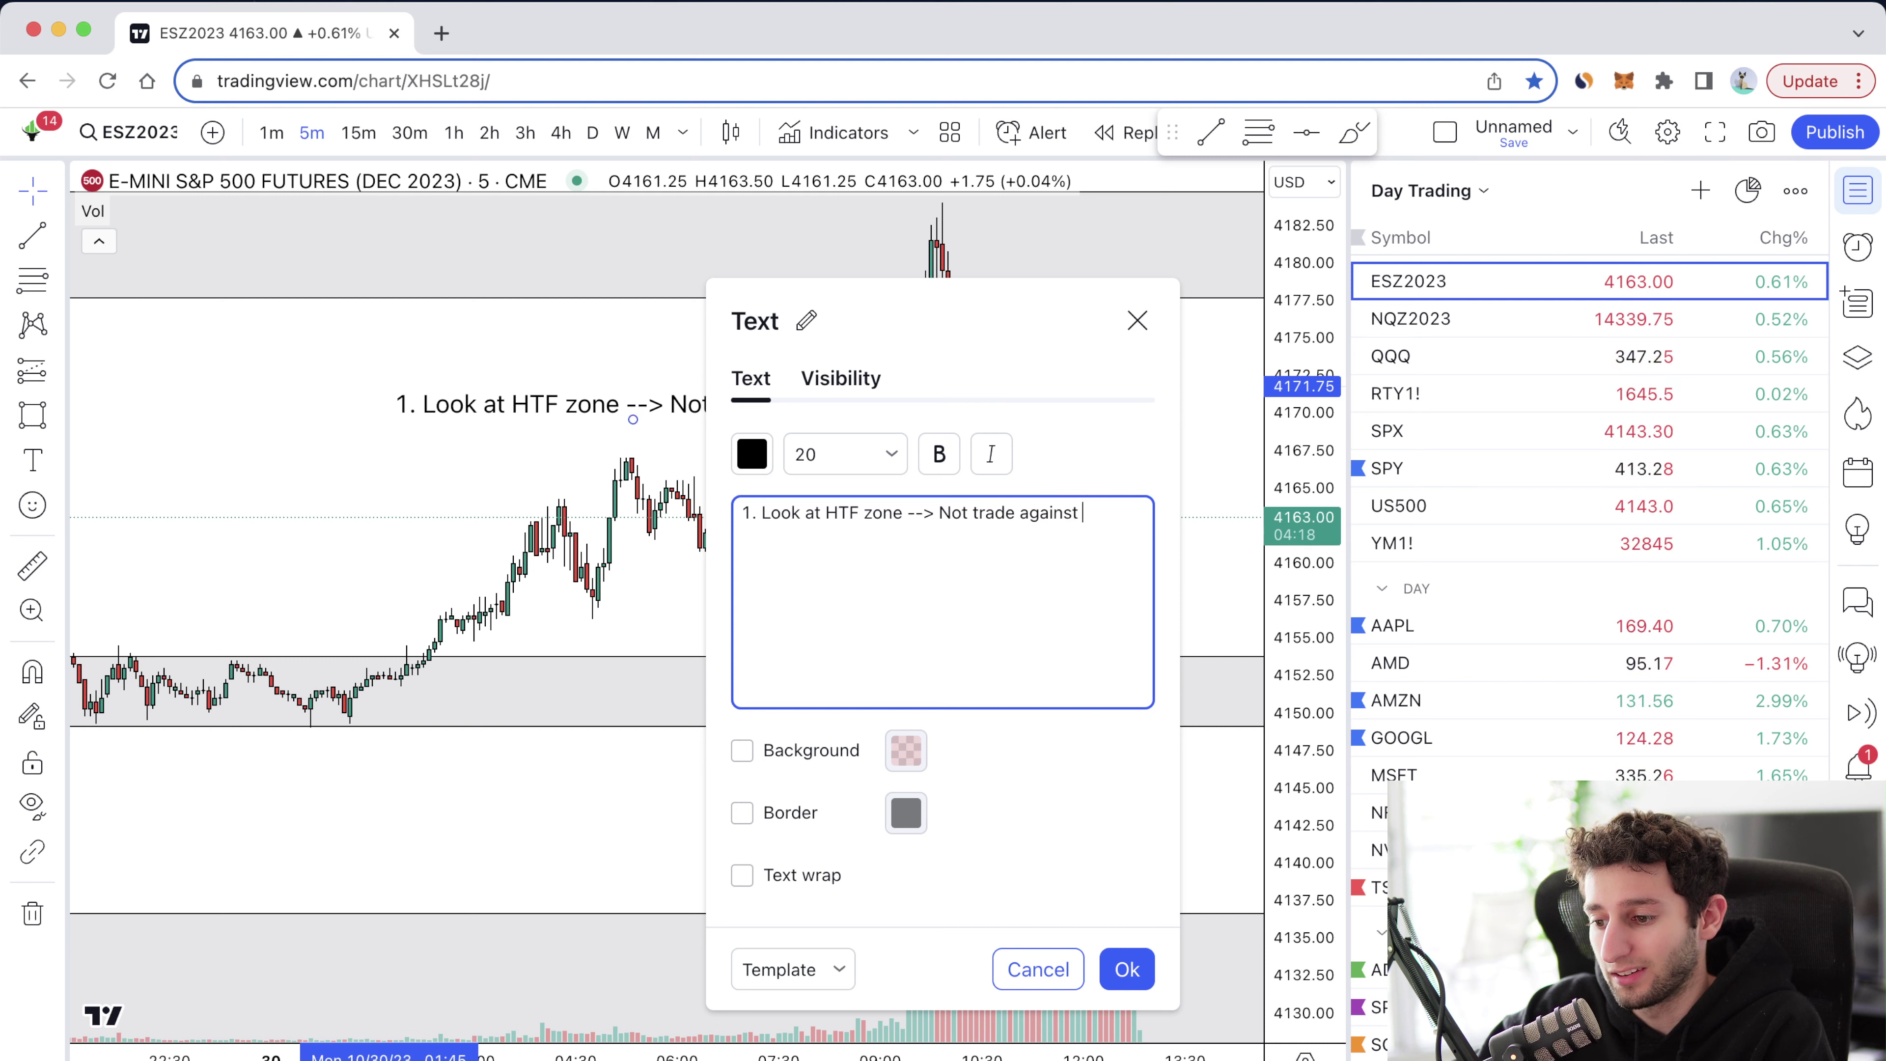
{"action": "key", "text": "BackSpace"}
{"action": "type", "text": "nes"}
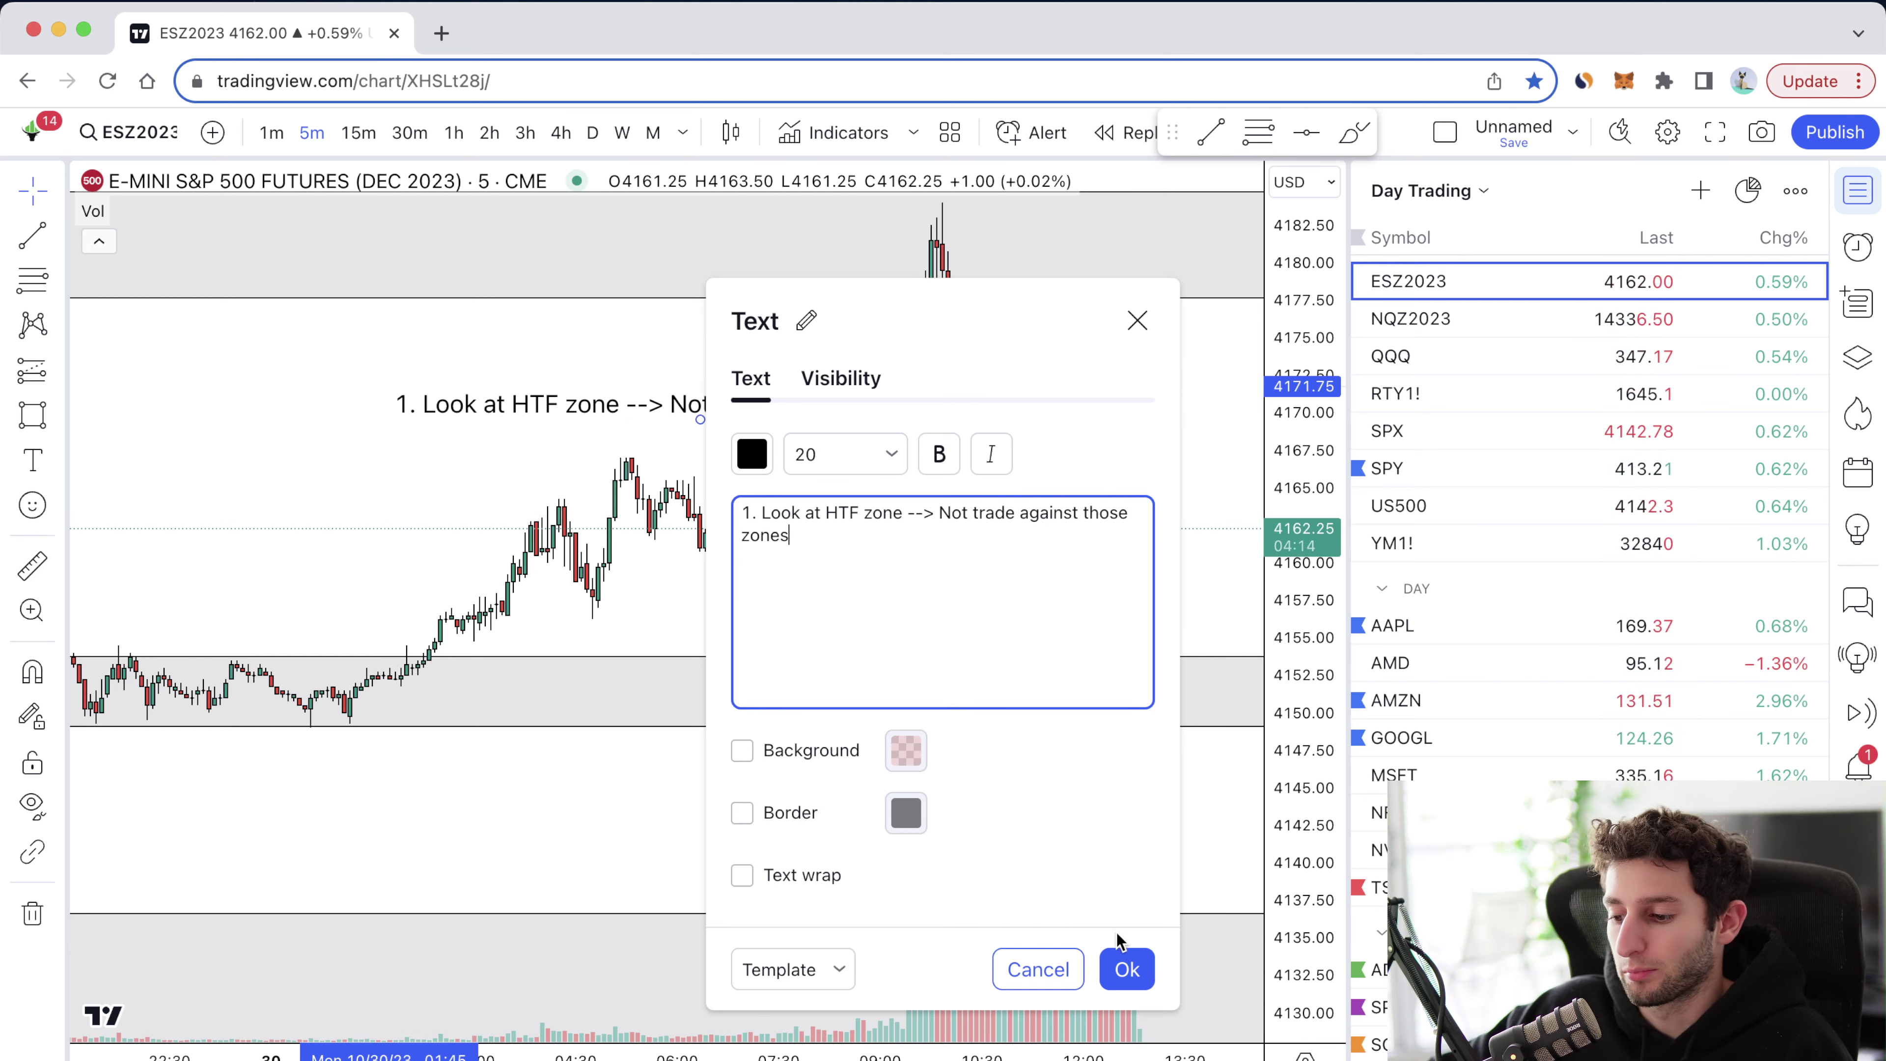
{"action": "left_click", "coordinate": [1123, 967]}
{"action": "left_click_drag", "start_coordinate": [770, 407], "coordinate": [466, 407]}
Step: Draw a rectangle from about 4159 to 4166.75 around the base of candles just before the sharp morning rally
{"action": "left_click_drag", "start_coordinate": [1071, 229], "coordinate": [1004, 362]}
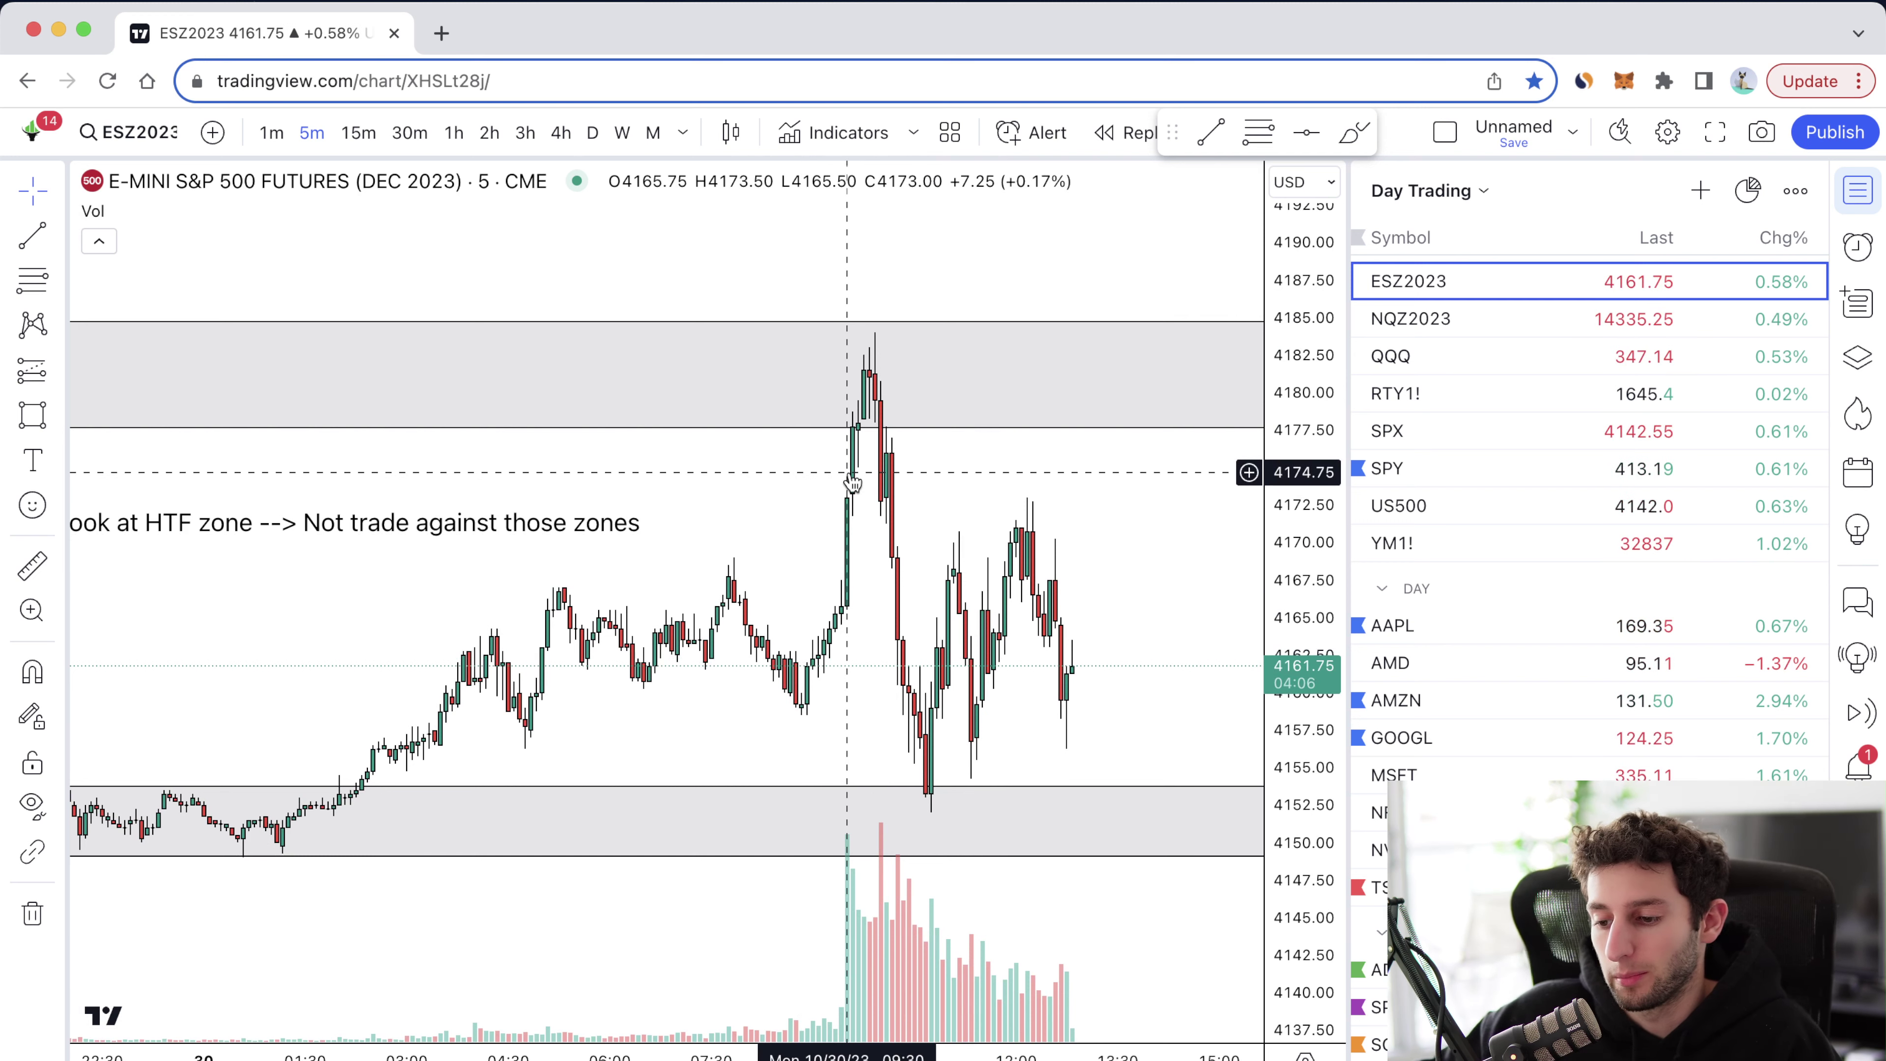
{"action": "key", "text": "alt+shift+r"}
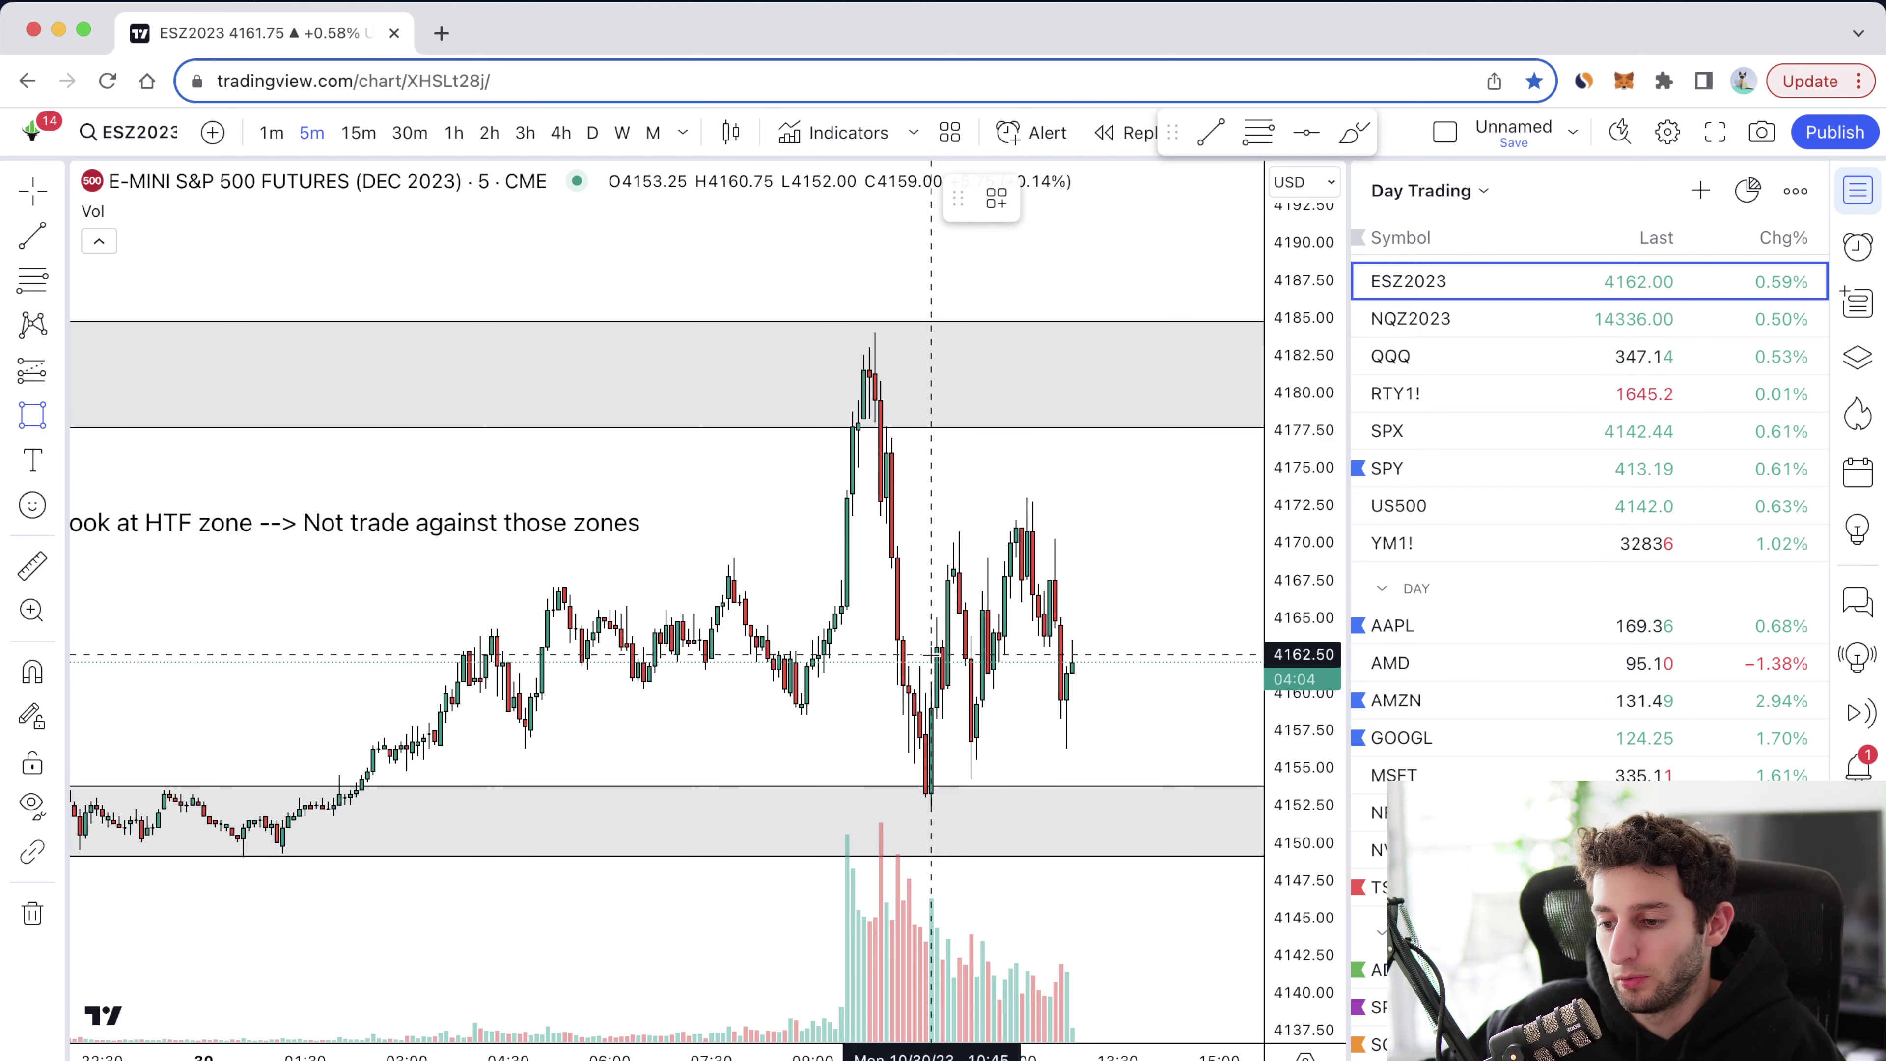
{"action": "mouse_move", "coordinate": [835, 633]}
{"action": "left_mouse_down"}
{"action": "mouse_move", "coordinate": [898, 591]}
{"action": "mouse_move", "coordinate": [800, 632]}
{"action": "mouse_move", "coordinate": [795, 708]}
{"action": "left_mouse_up"}
{"action": "left_click", "coordinate": [791, 522]}
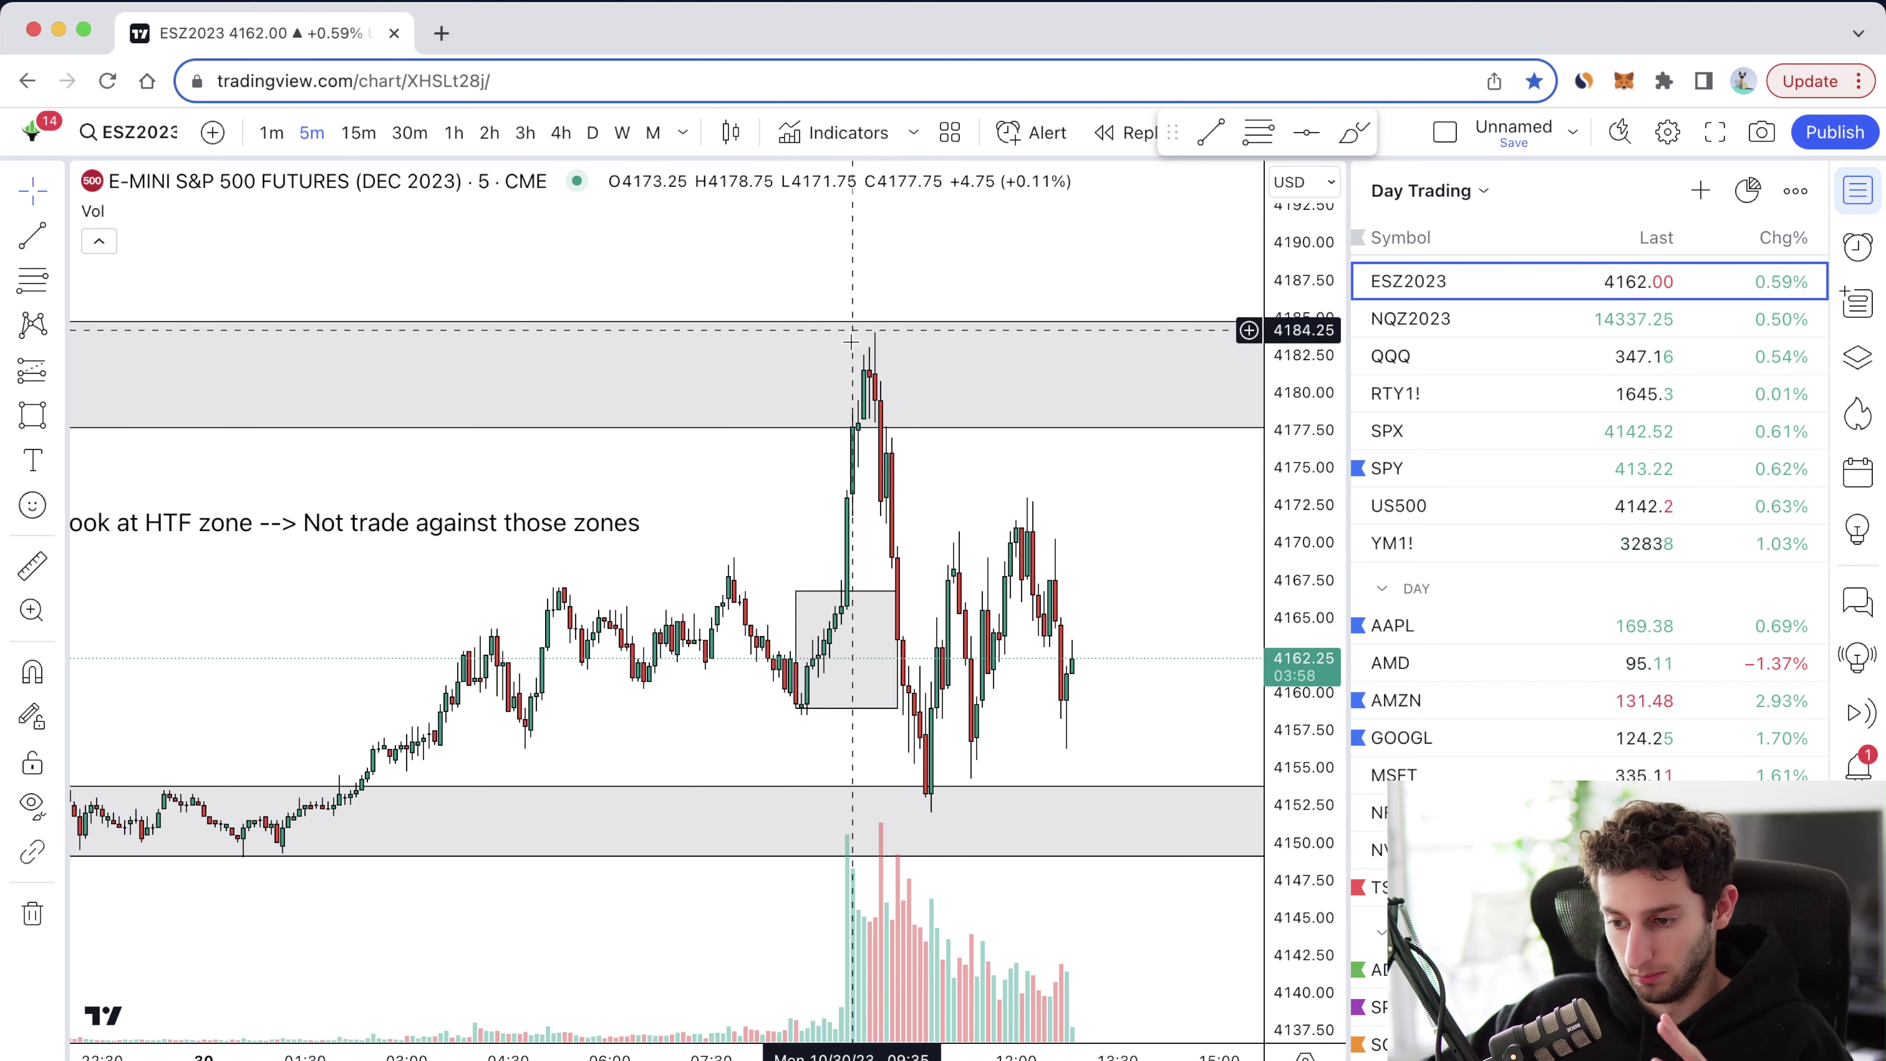
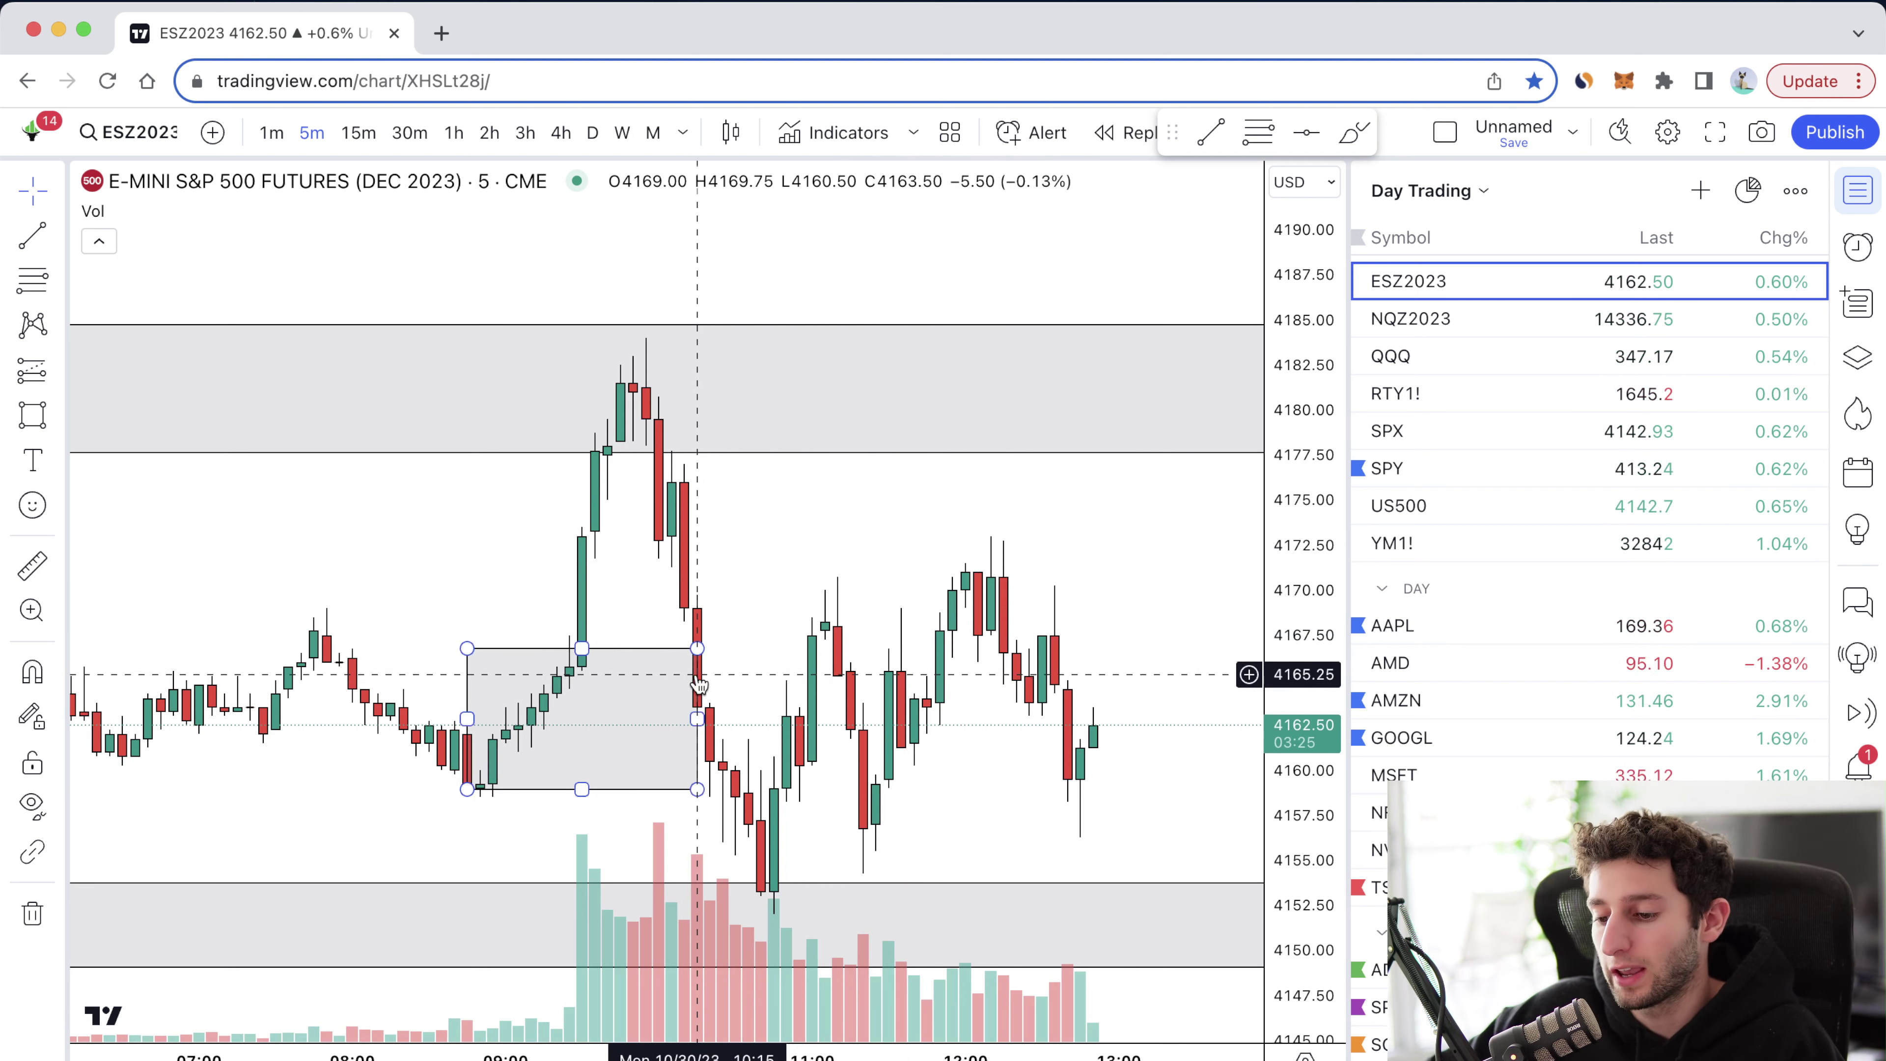
Step: Delete the rectangle drawn around the base of candles before the sharp morning rally
{"action": "left_click", "coordinate": [696, 682]}
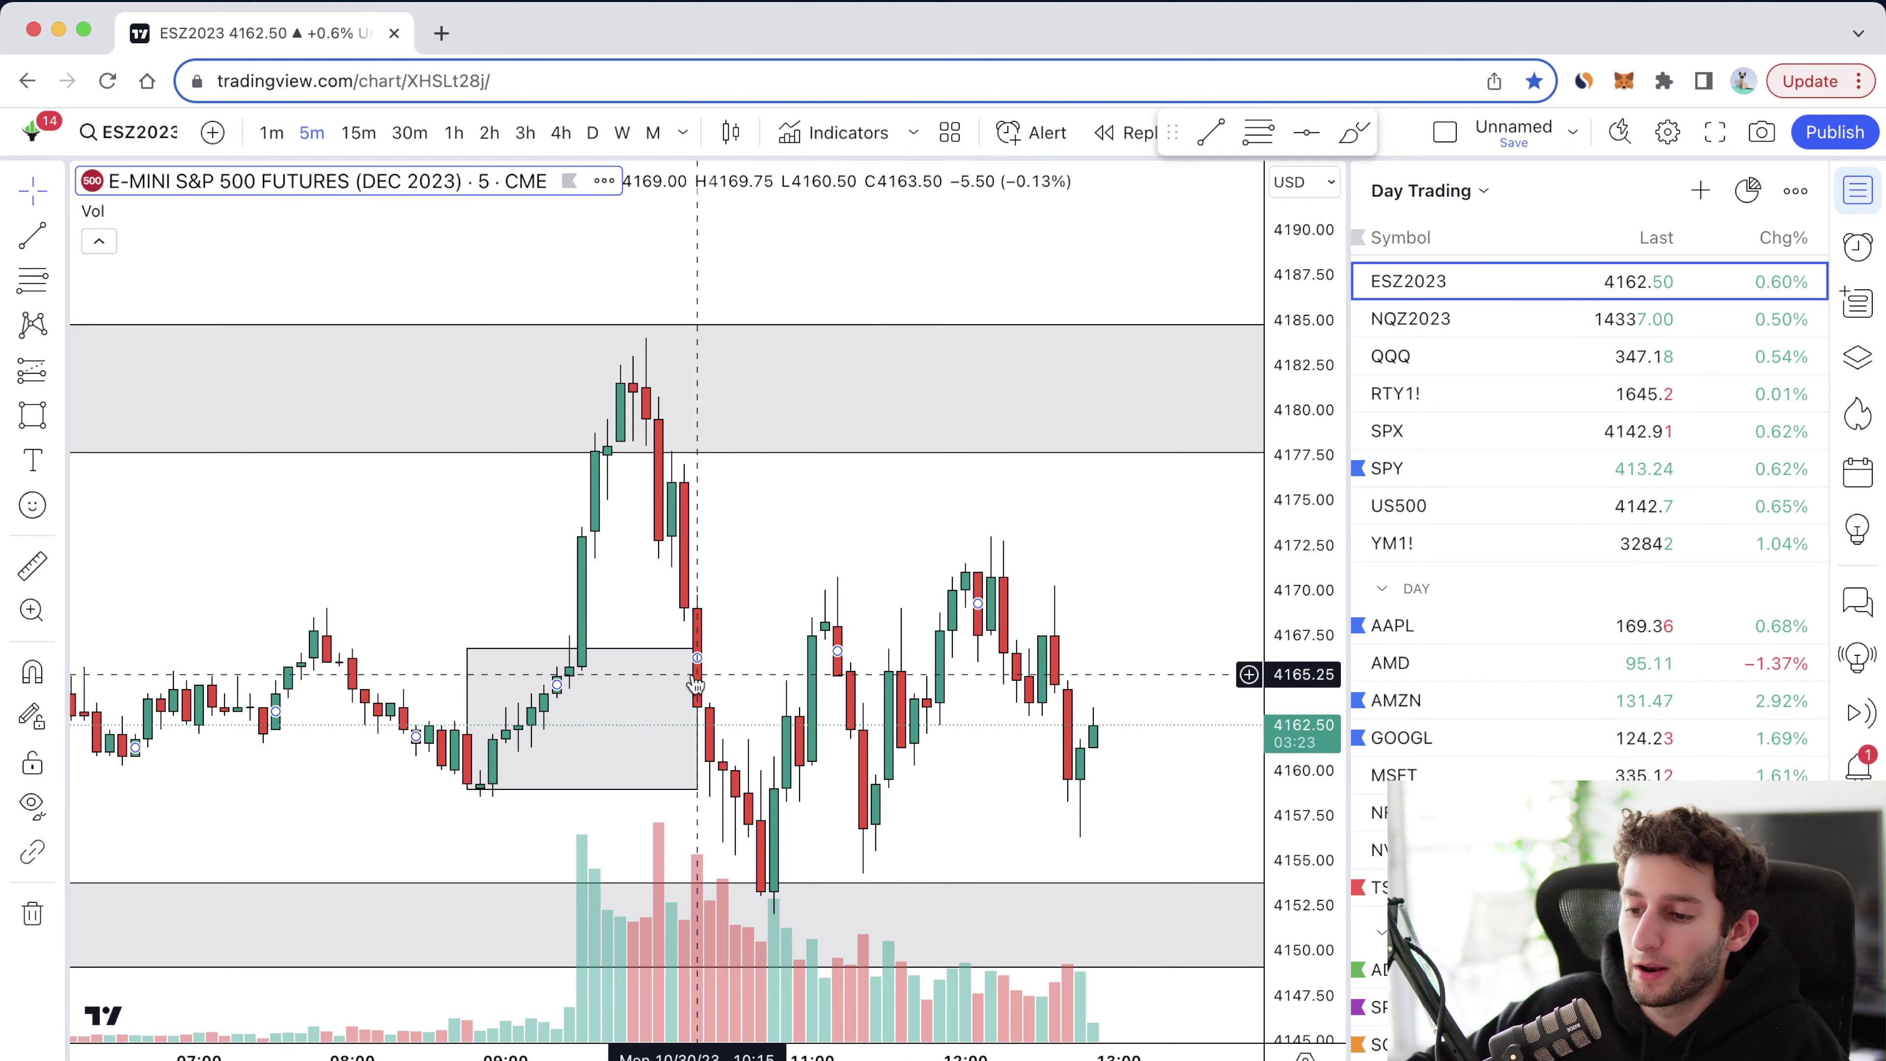
{"action": "left_click", "coordinate": [696, 650]}
{"action": "key", "text": "BackSpace"}
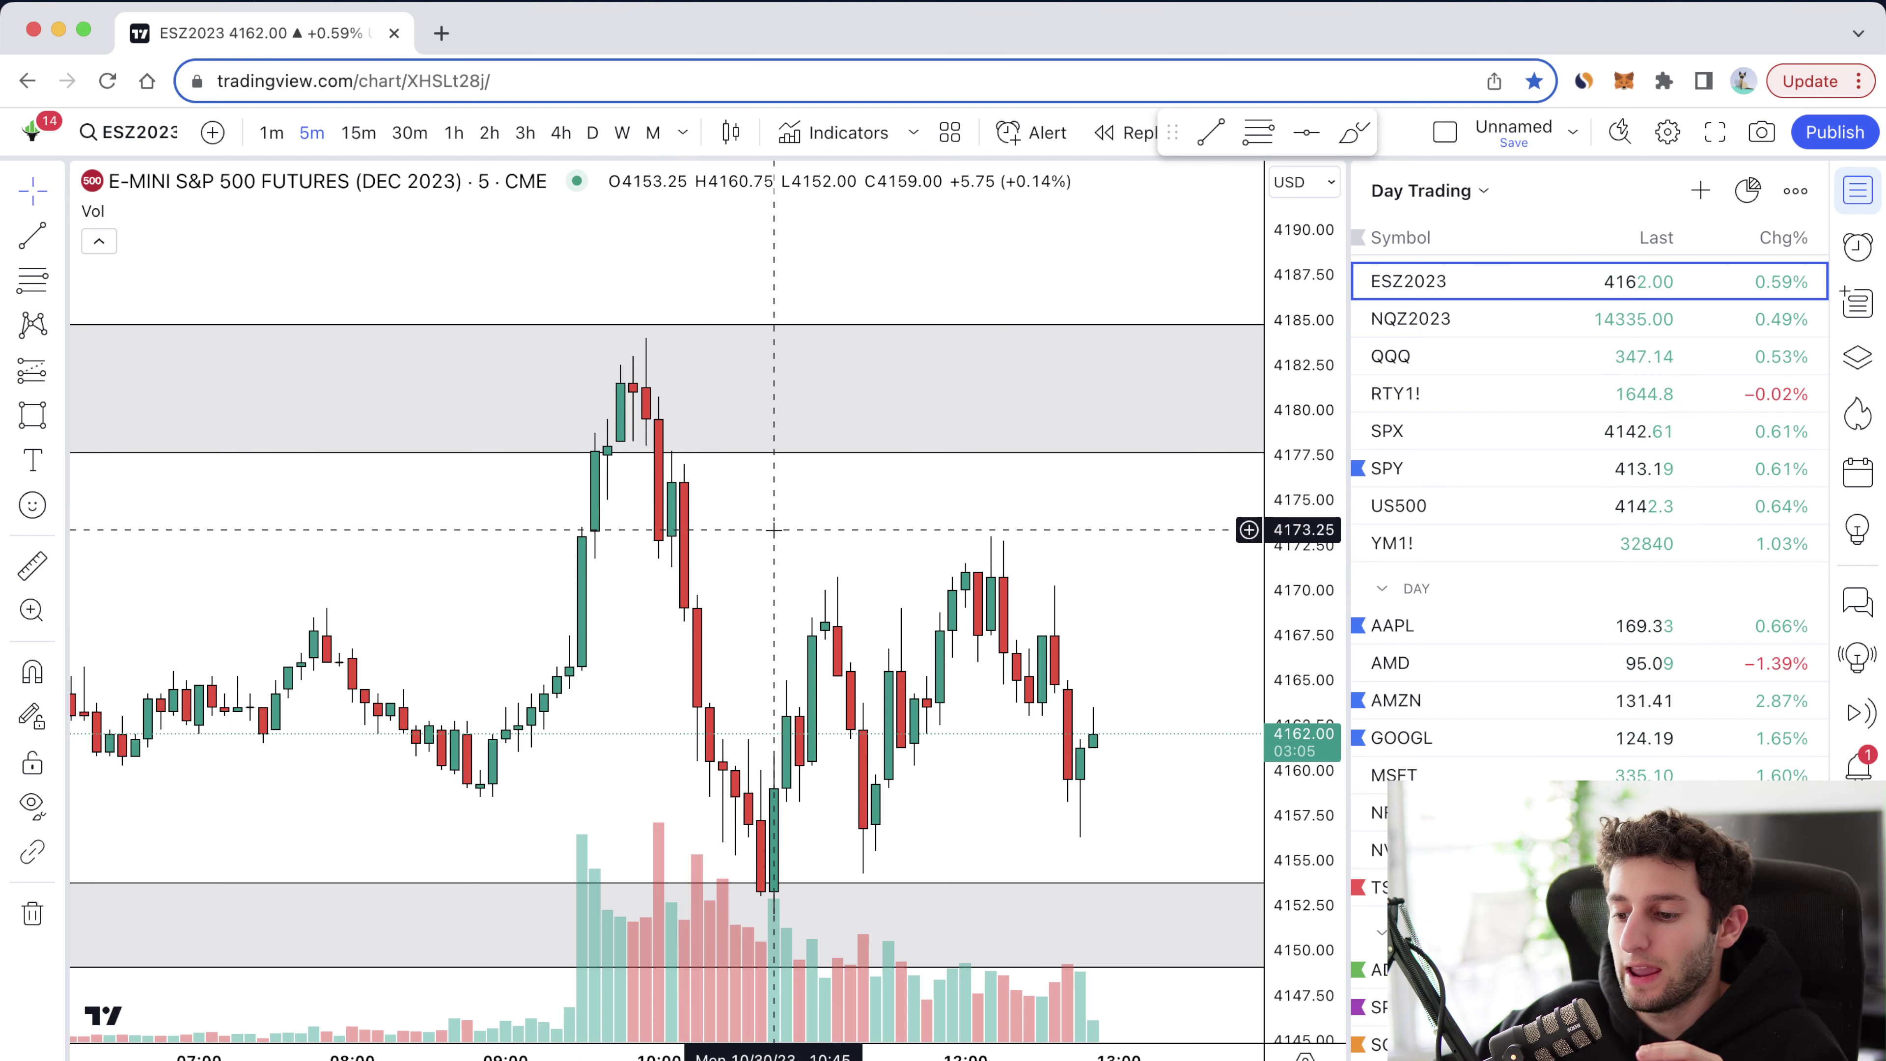
{"action": "left_click_drag", "start_coordinate": [774, 530], "coordinate": [783, 511]}
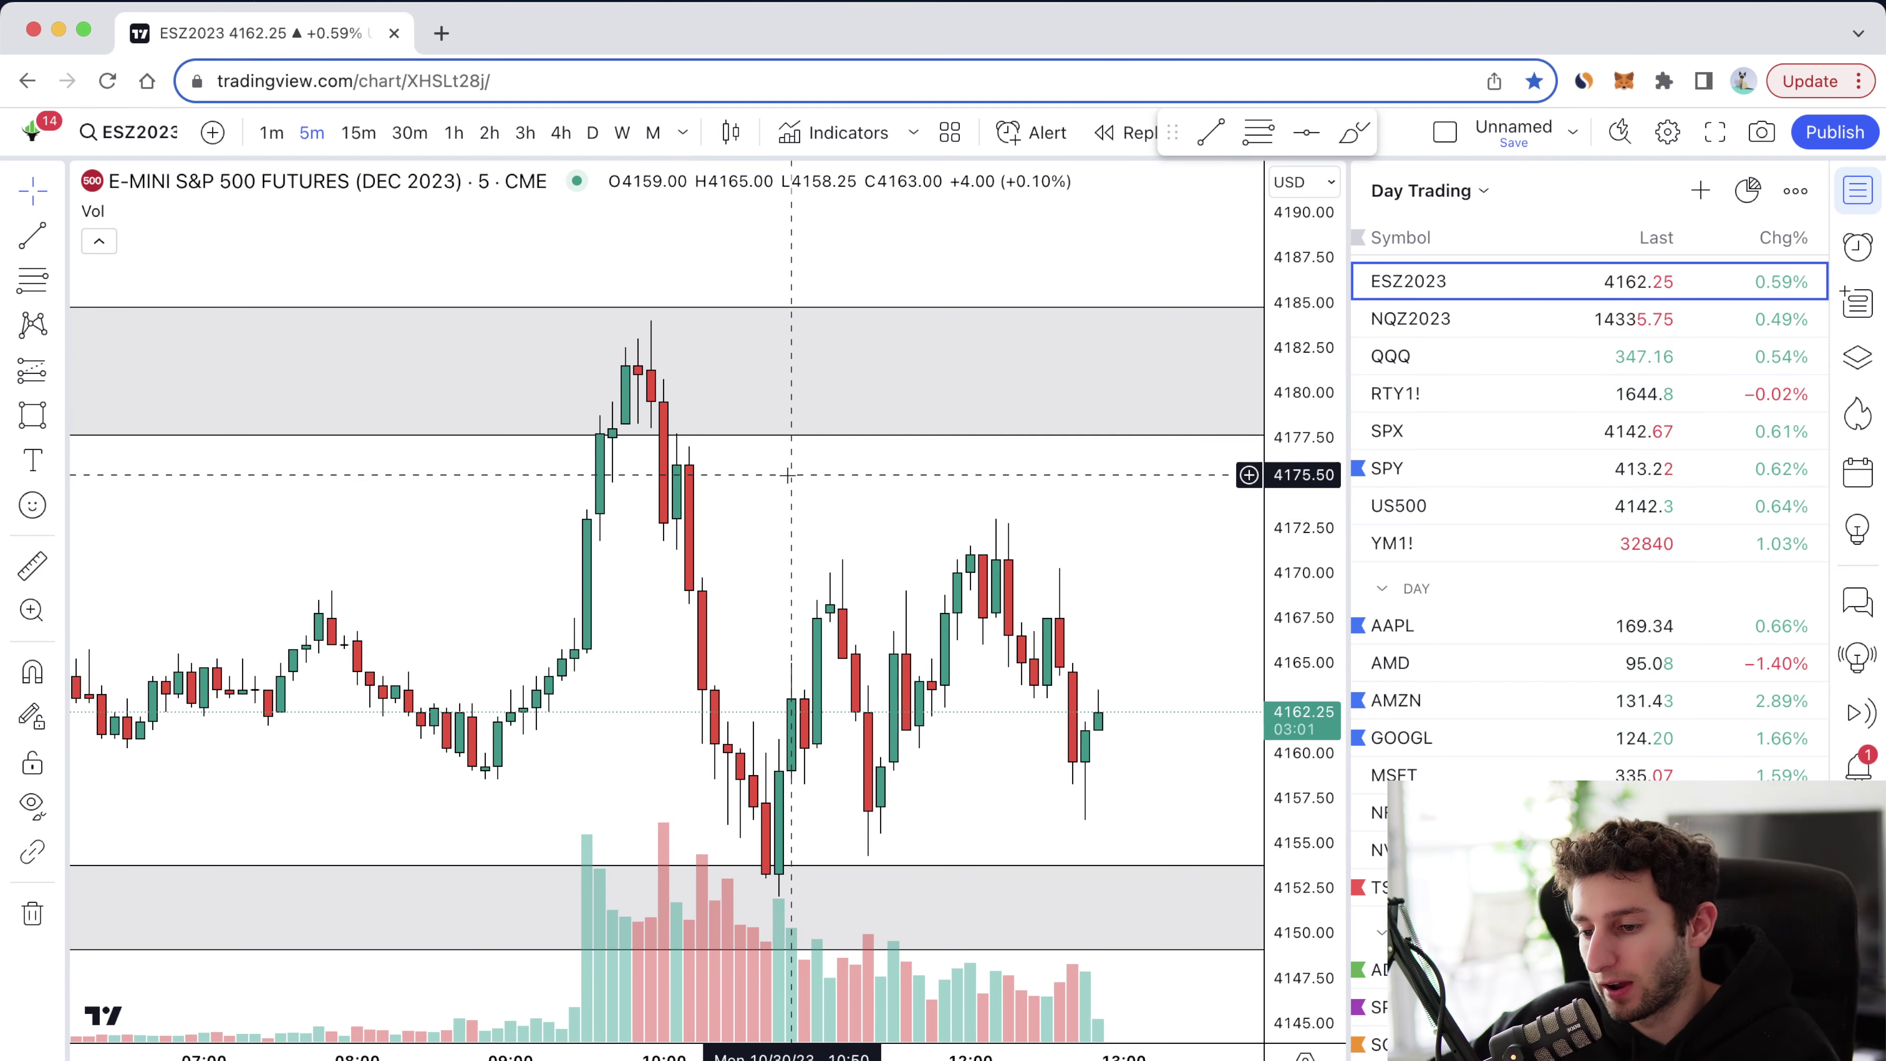
{"action": "scroll", "coordinate": [779, 520], "scroll_direction": "down", "scroll_amount": 3}
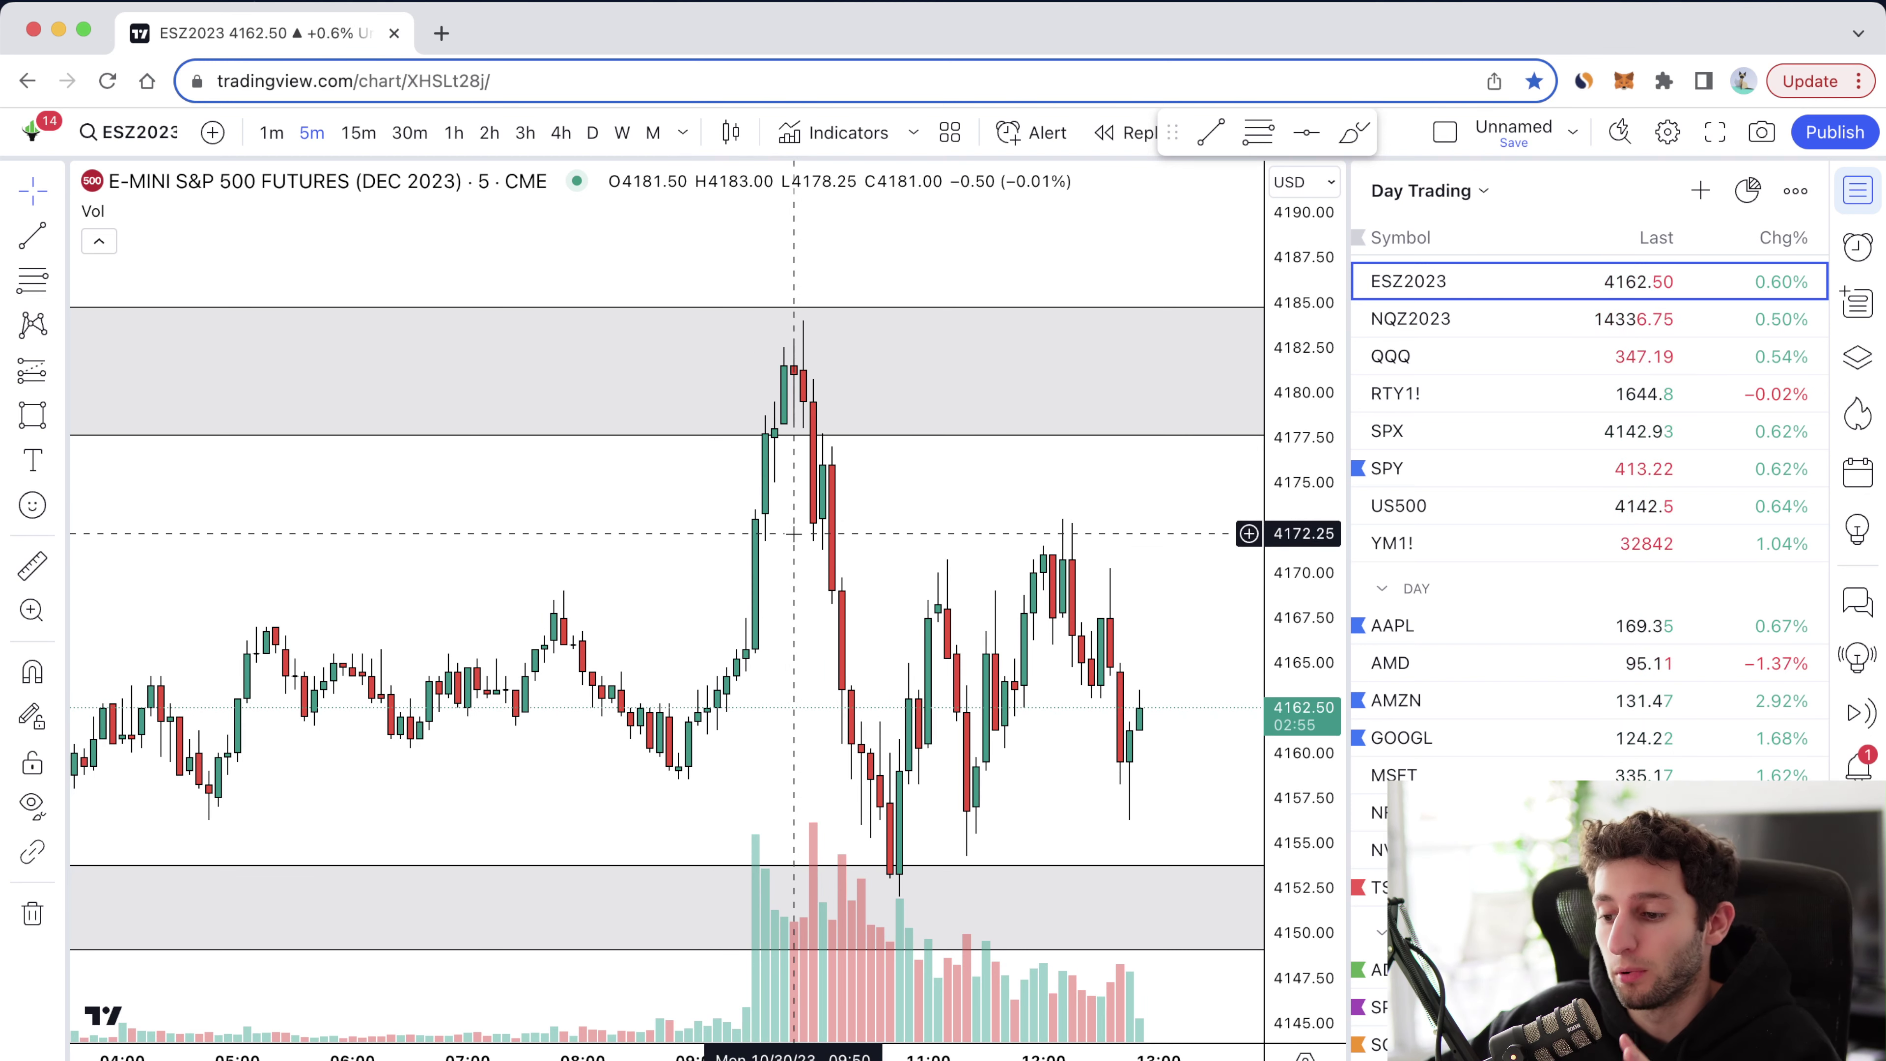
{"action": "key", "text": "alt+r"}
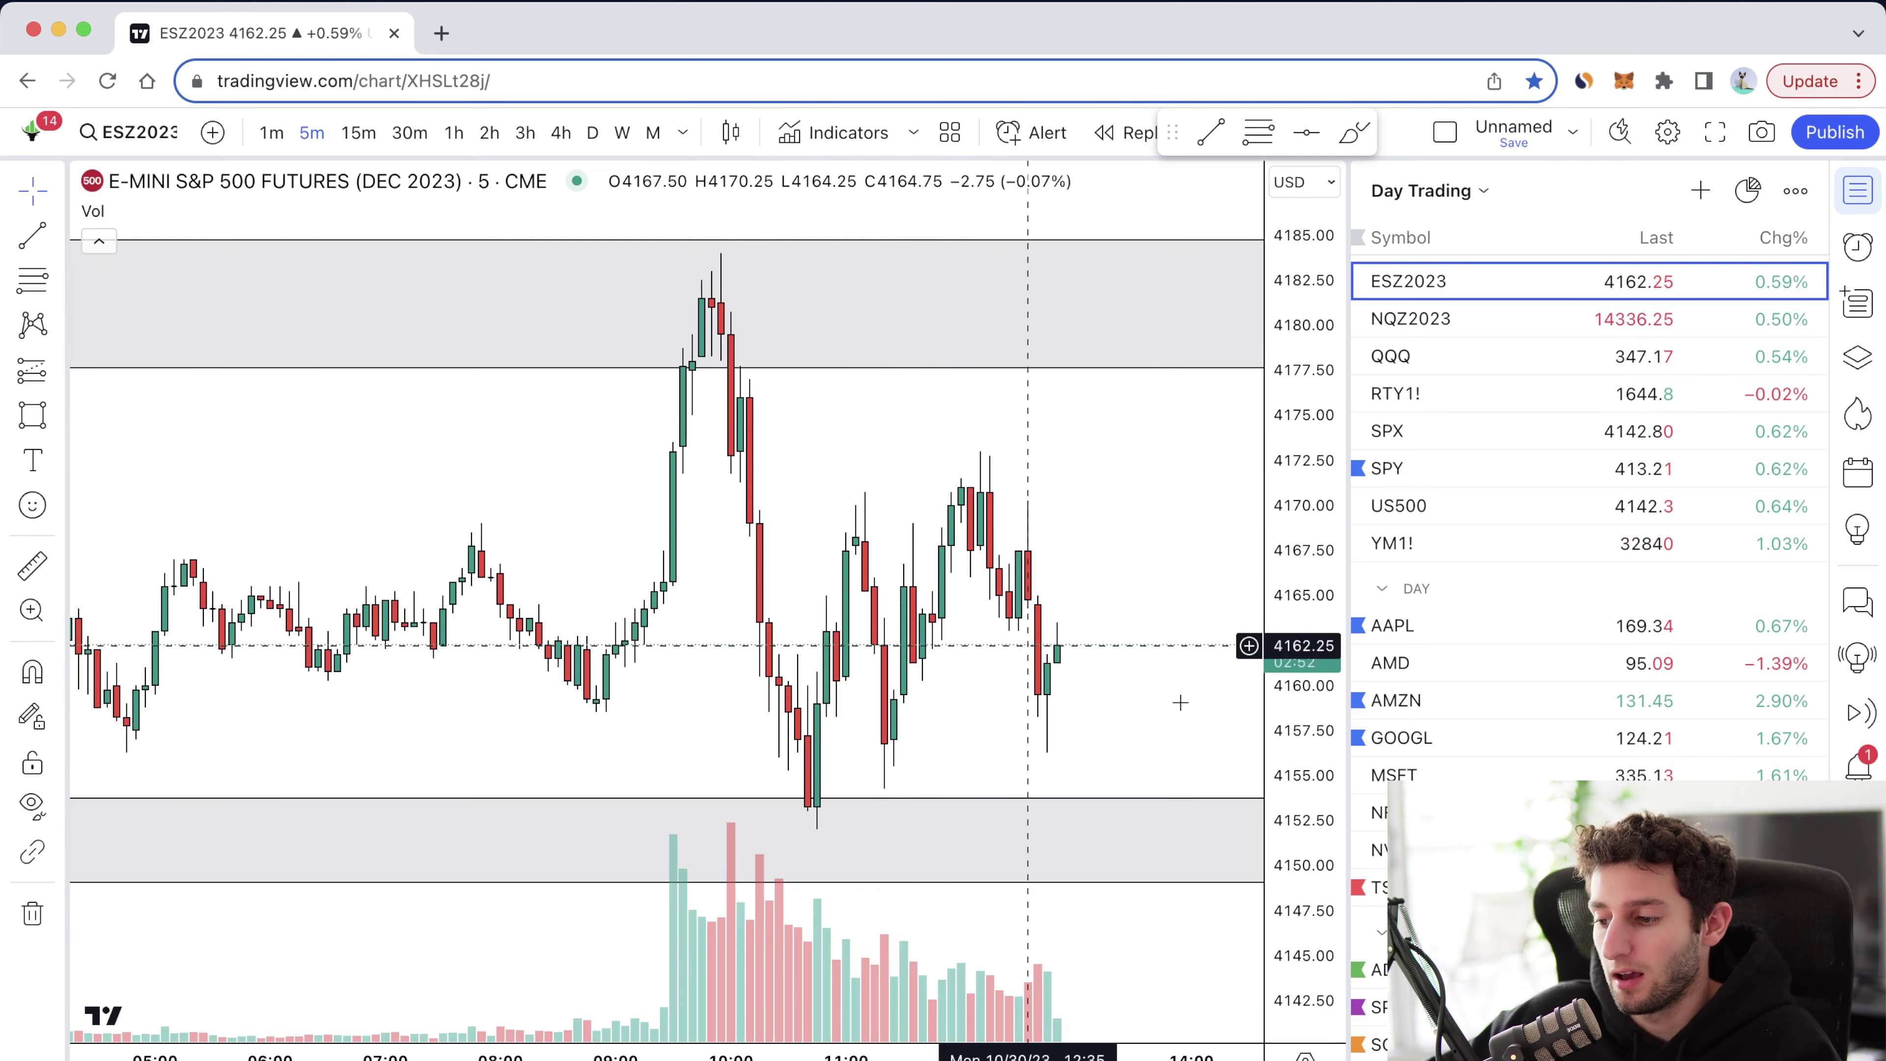
{"action": "left_click", "coordinate": [1564, 617]}
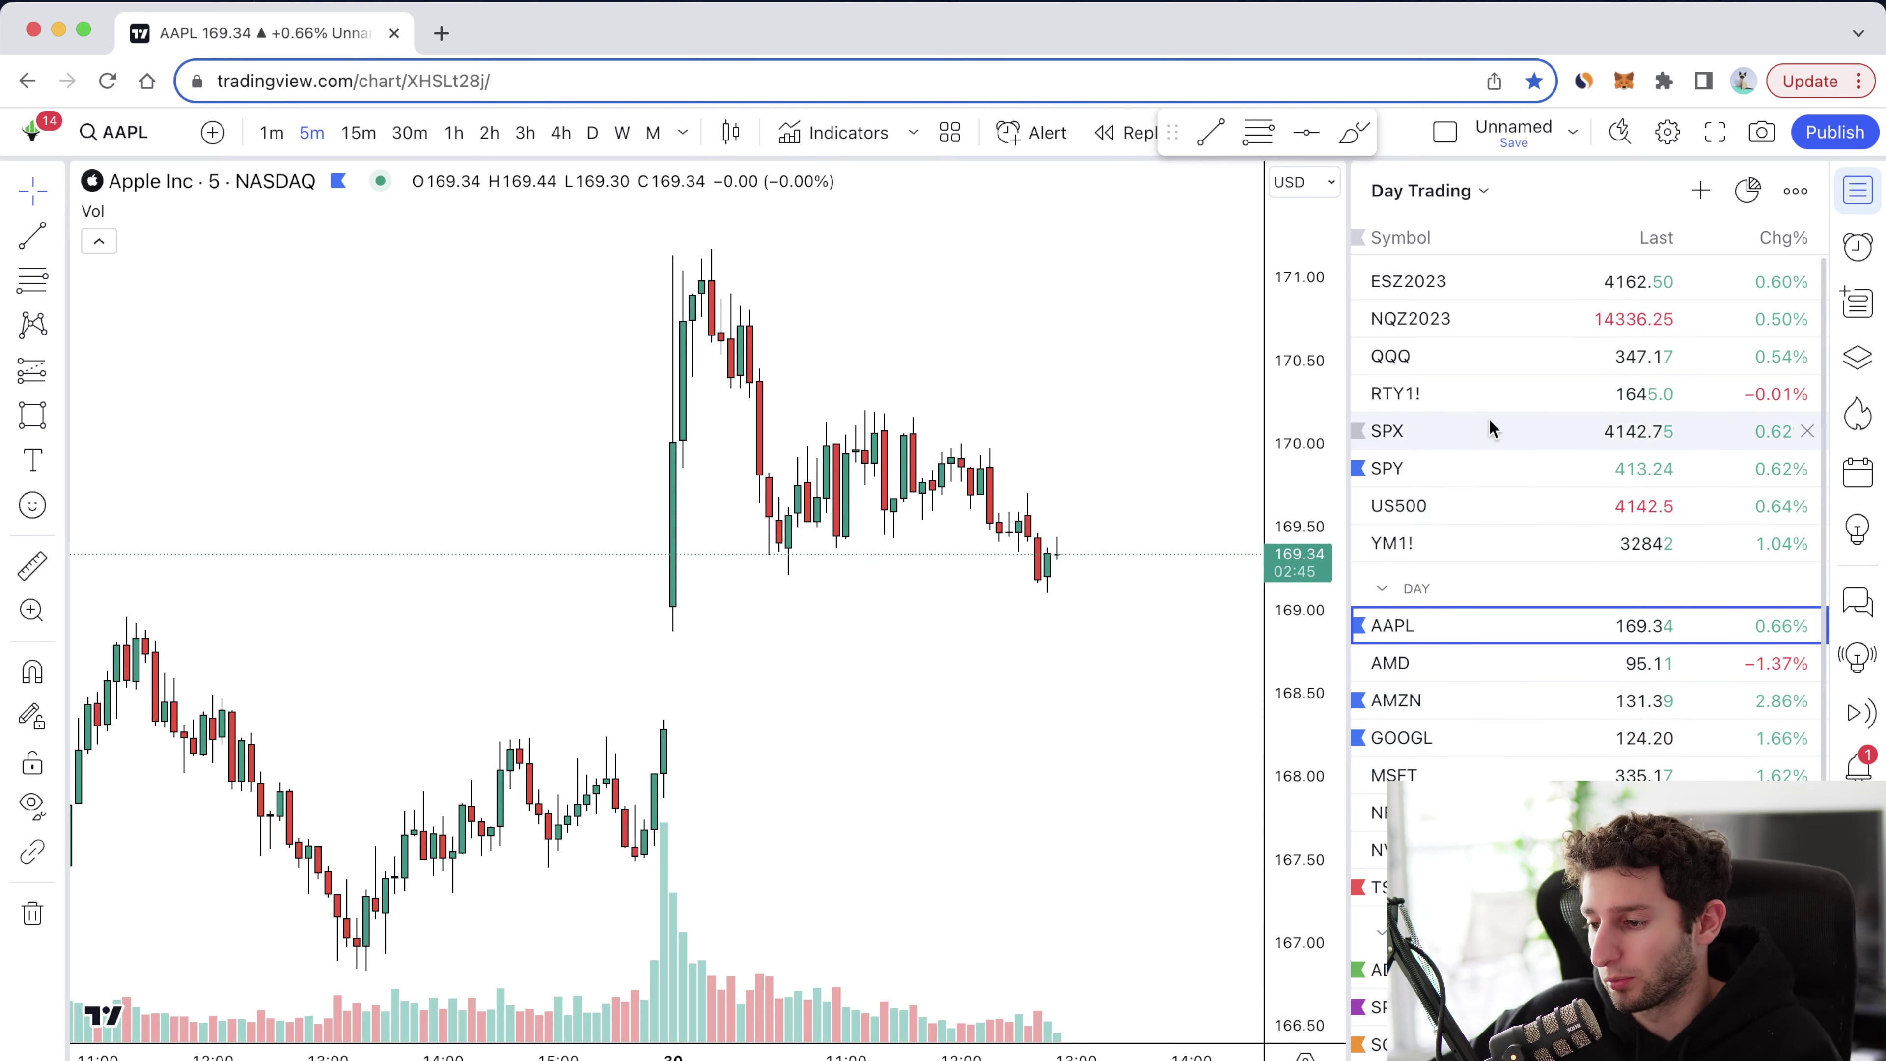
{"action": "left_click", "coordinate": [1483, 285]}
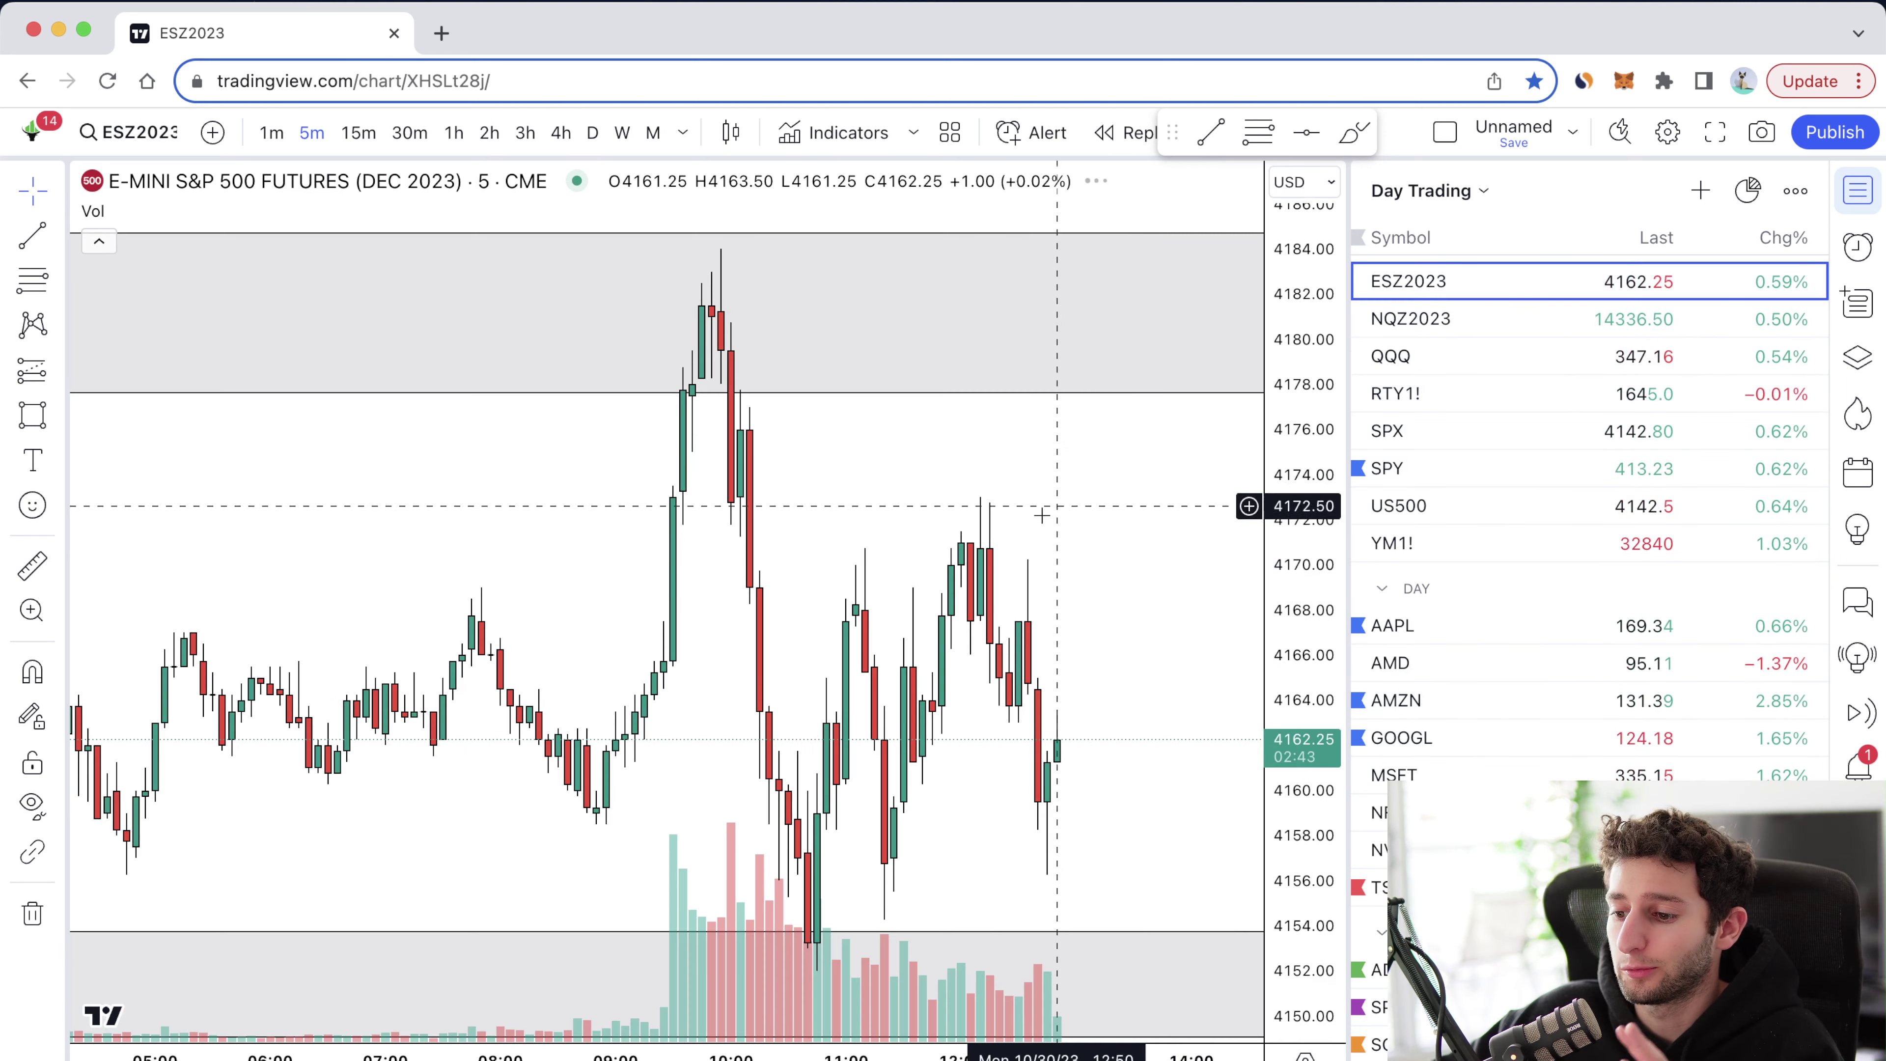
Step: Examine the ES swings between the marked zones on the five-minute chart and check the zones against the four-hour candles
{"action": "scroll", "coordinate": [1042, 515], "scroll_direction": "down", "scroll_amount": 3}
{"action": "left_click_drag", "start_coordinate": [1041, 515], "coordinate": [1139, 438]}
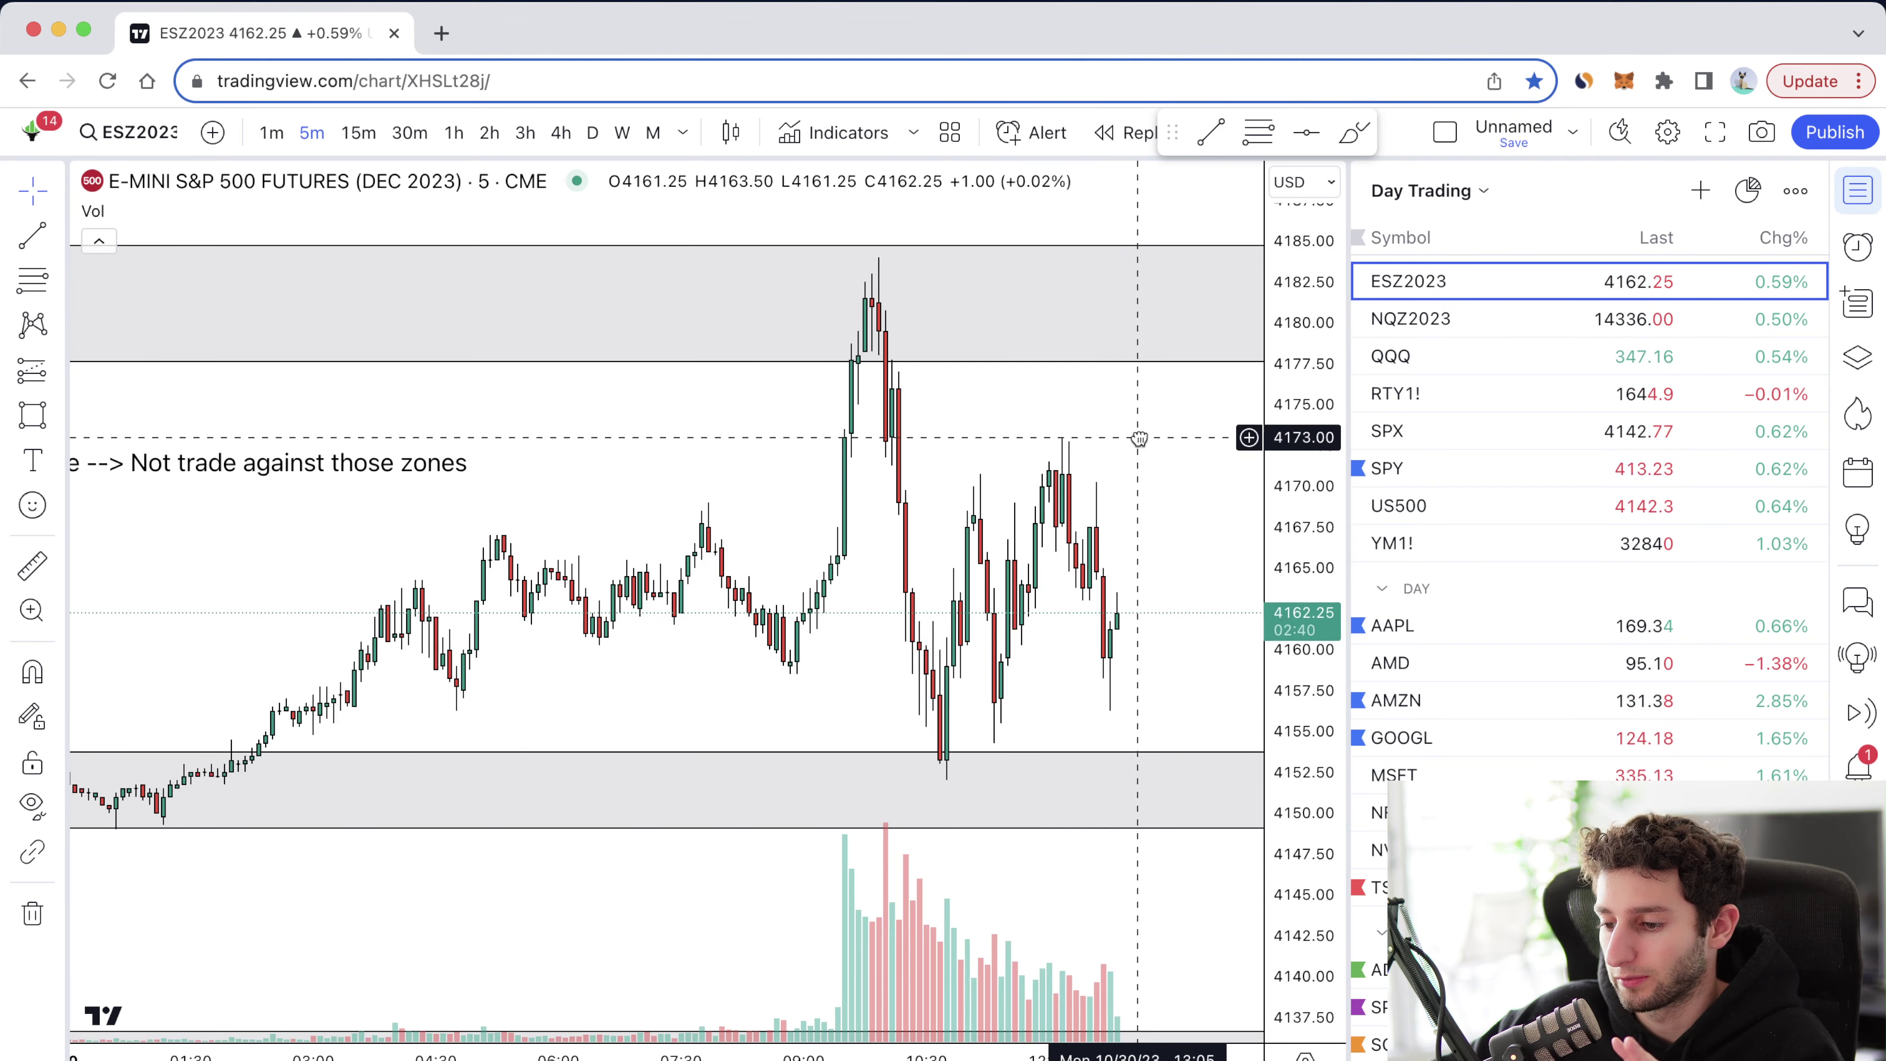
{"action": "scroll", "coordinate": [1137, 436], "scroll_direction": "up", "scroll_amount": 2}
{"action": "scroll", "coordinate": [1125, 450], "scroll_direction": "up", "scroll_amount": 2}
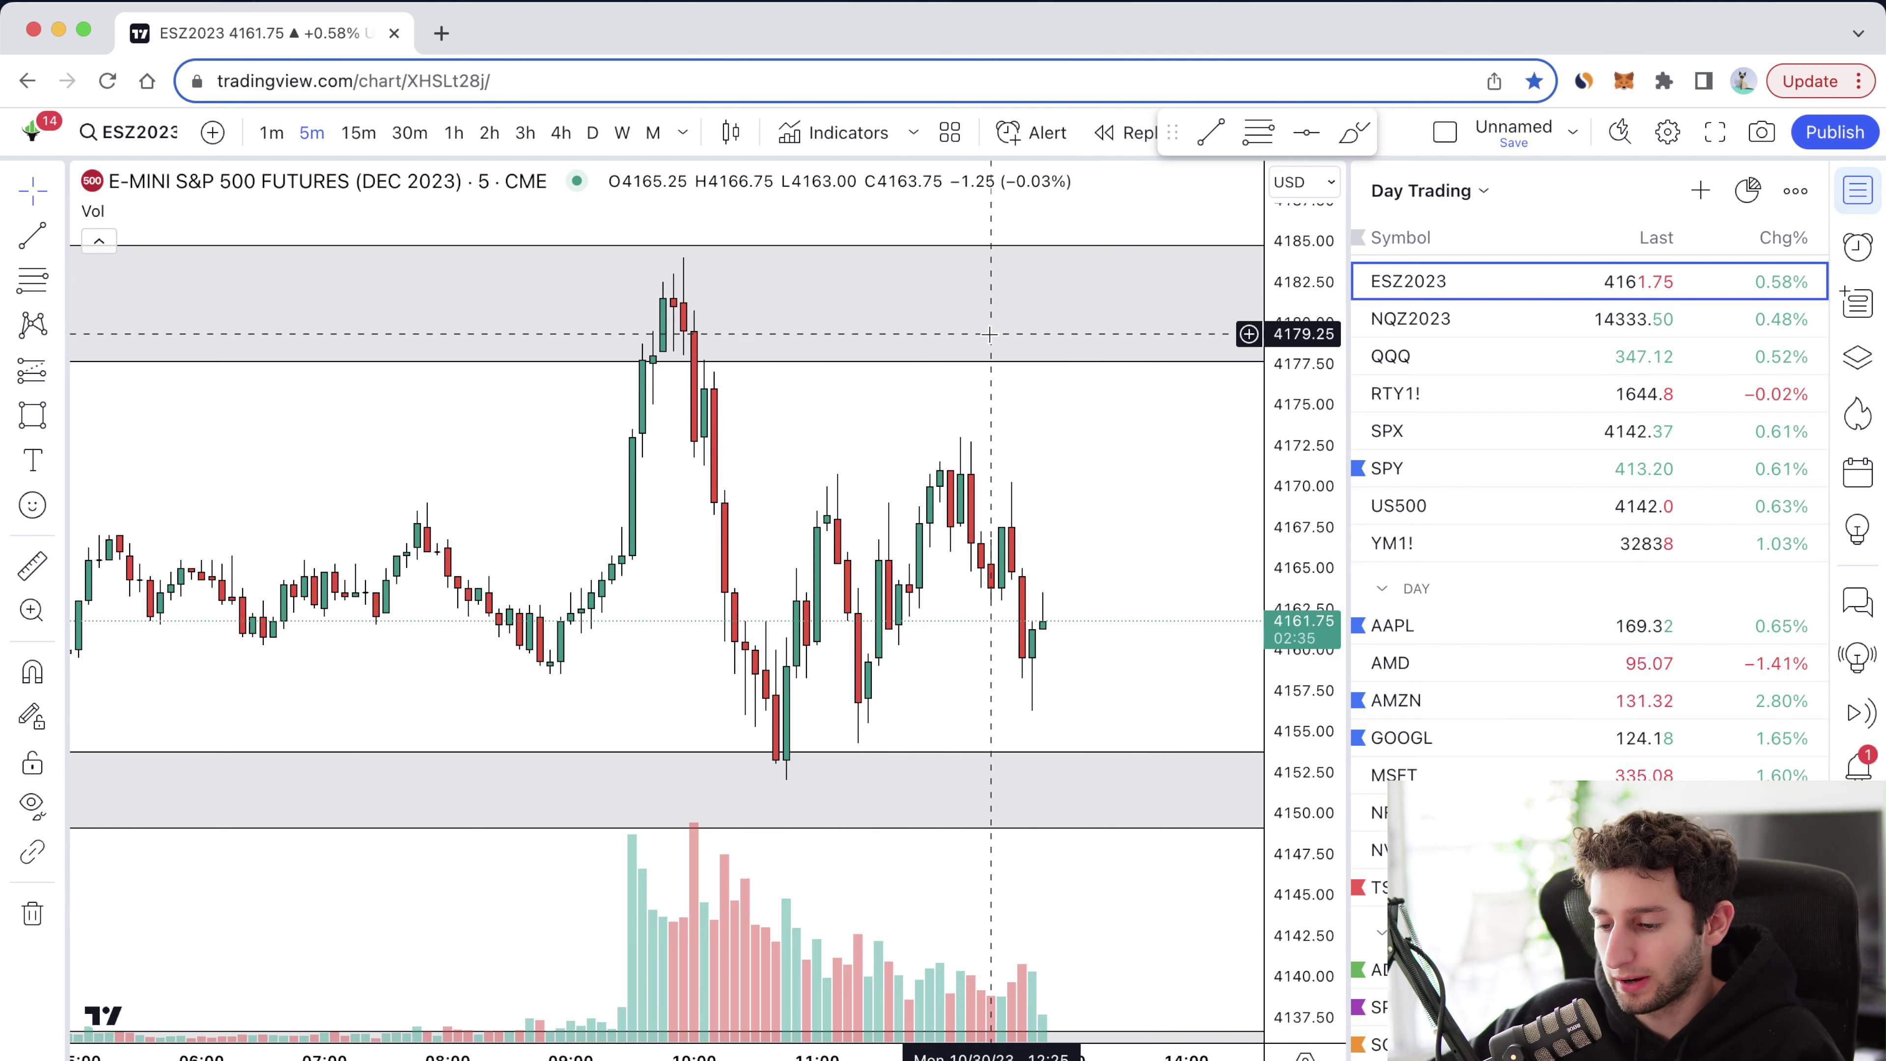
{"action": "scroll", "coordinate": [880, 434], "scroll_direction": "up", "scroll_amount": 2}
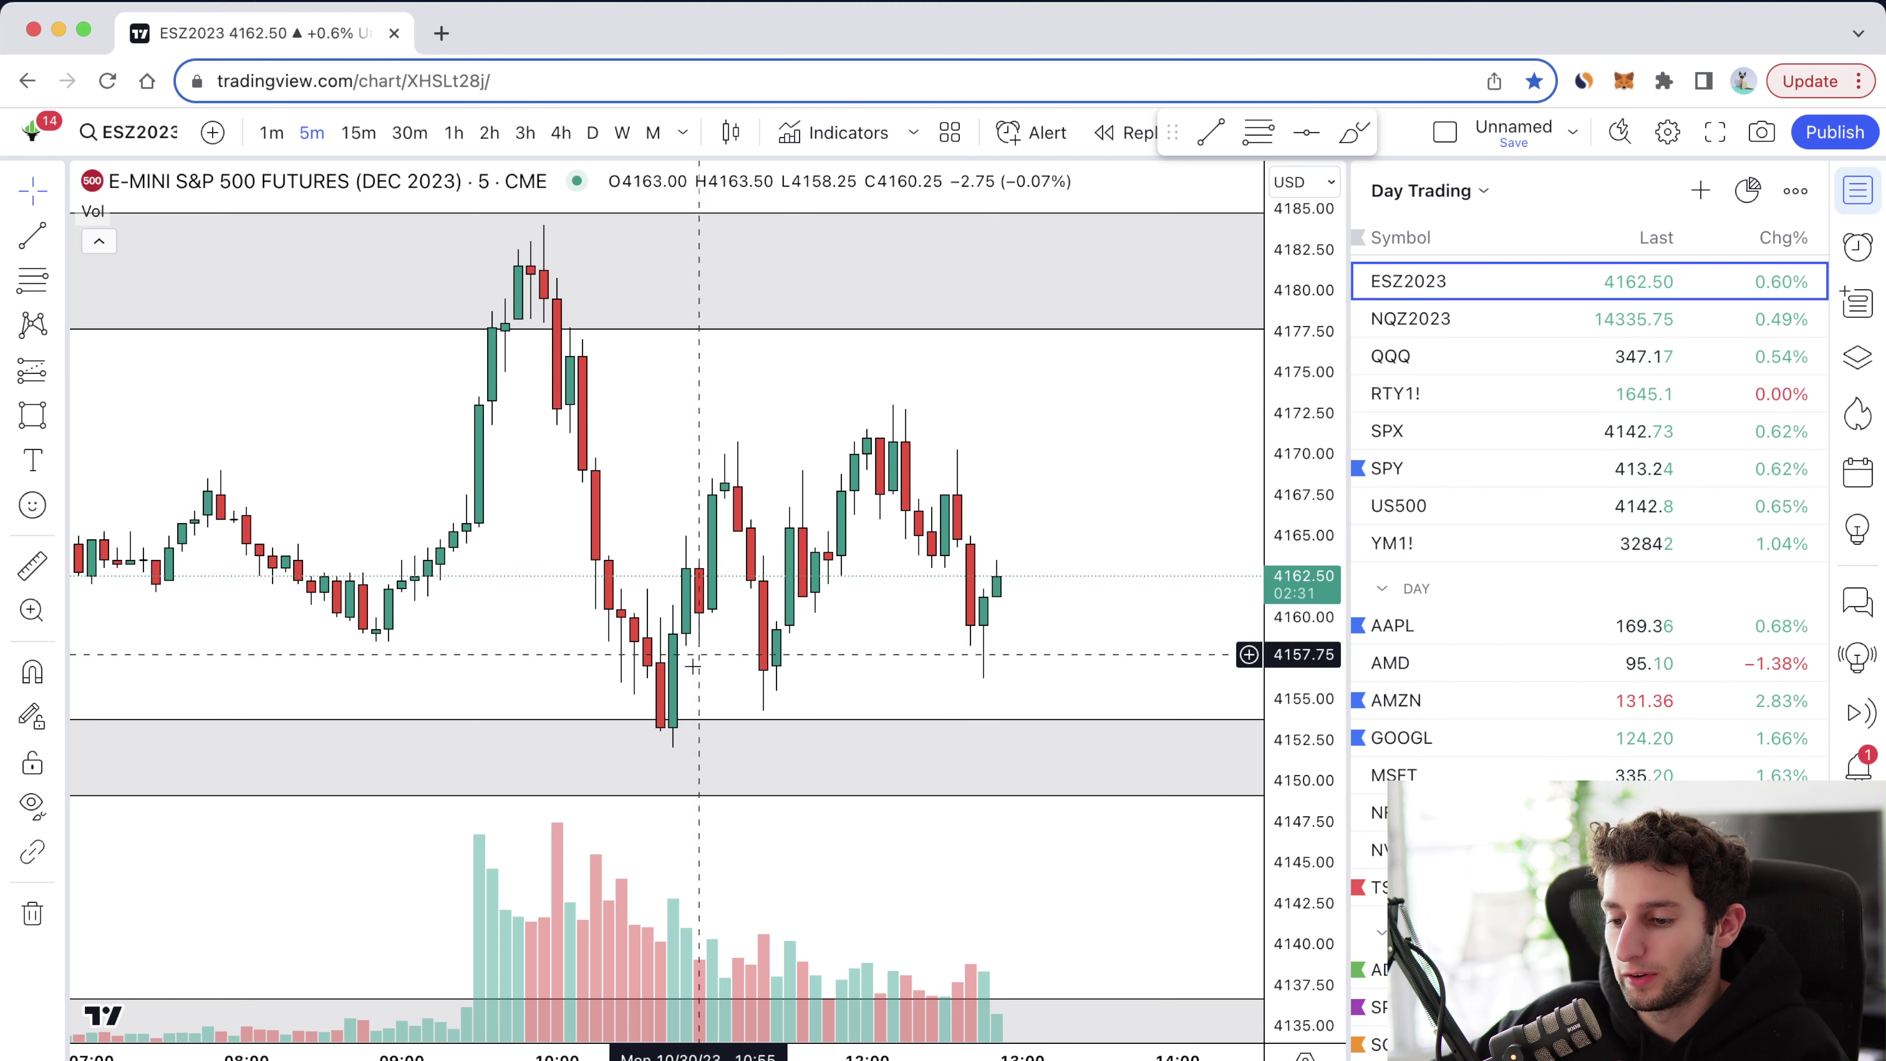
{"action": "left_click", "coordinate": [560, 132]}
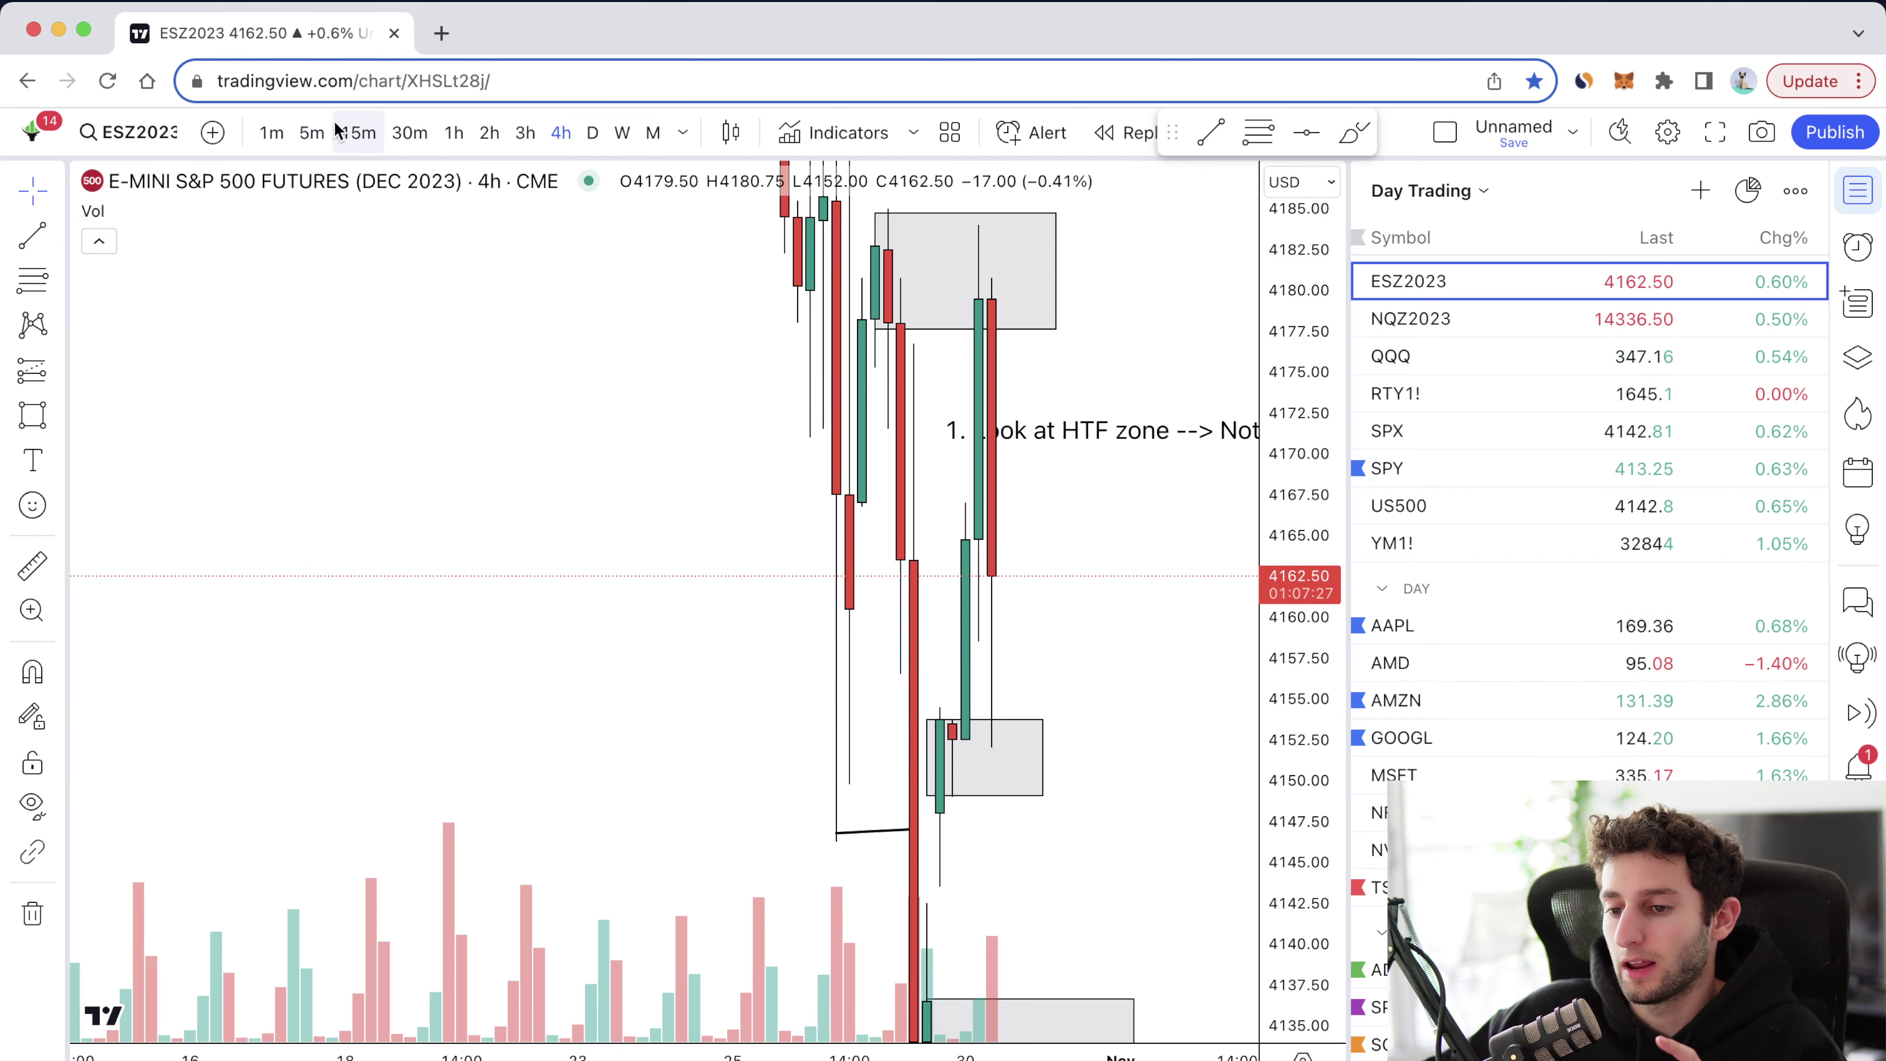
{"action": "left_click", "coordinate": [311, 132]}
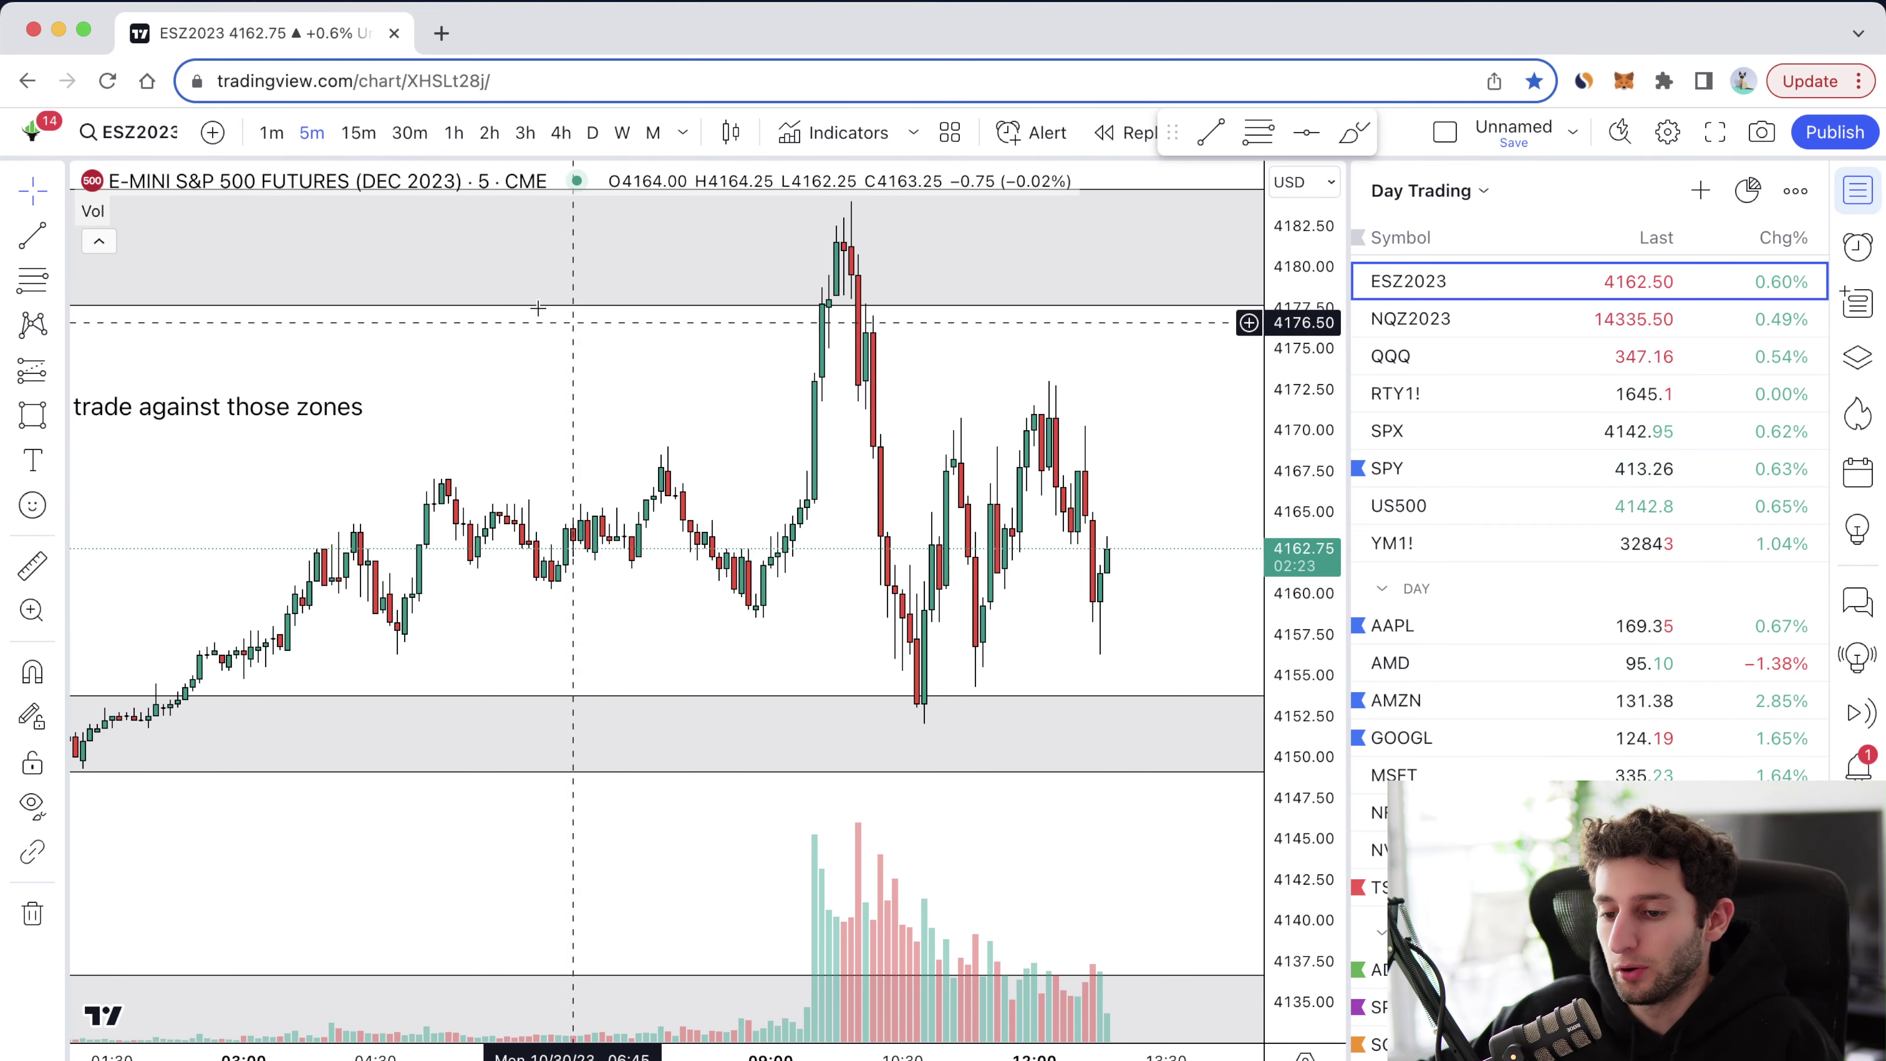
Step: Move the rules note to the open space above the overnight candles and add the second line "2. Trade HTF zones, using LTF entry"
{"action": "left_click_drag", "start_coordinate": [366, 406], "coordinate": [754, 357]}
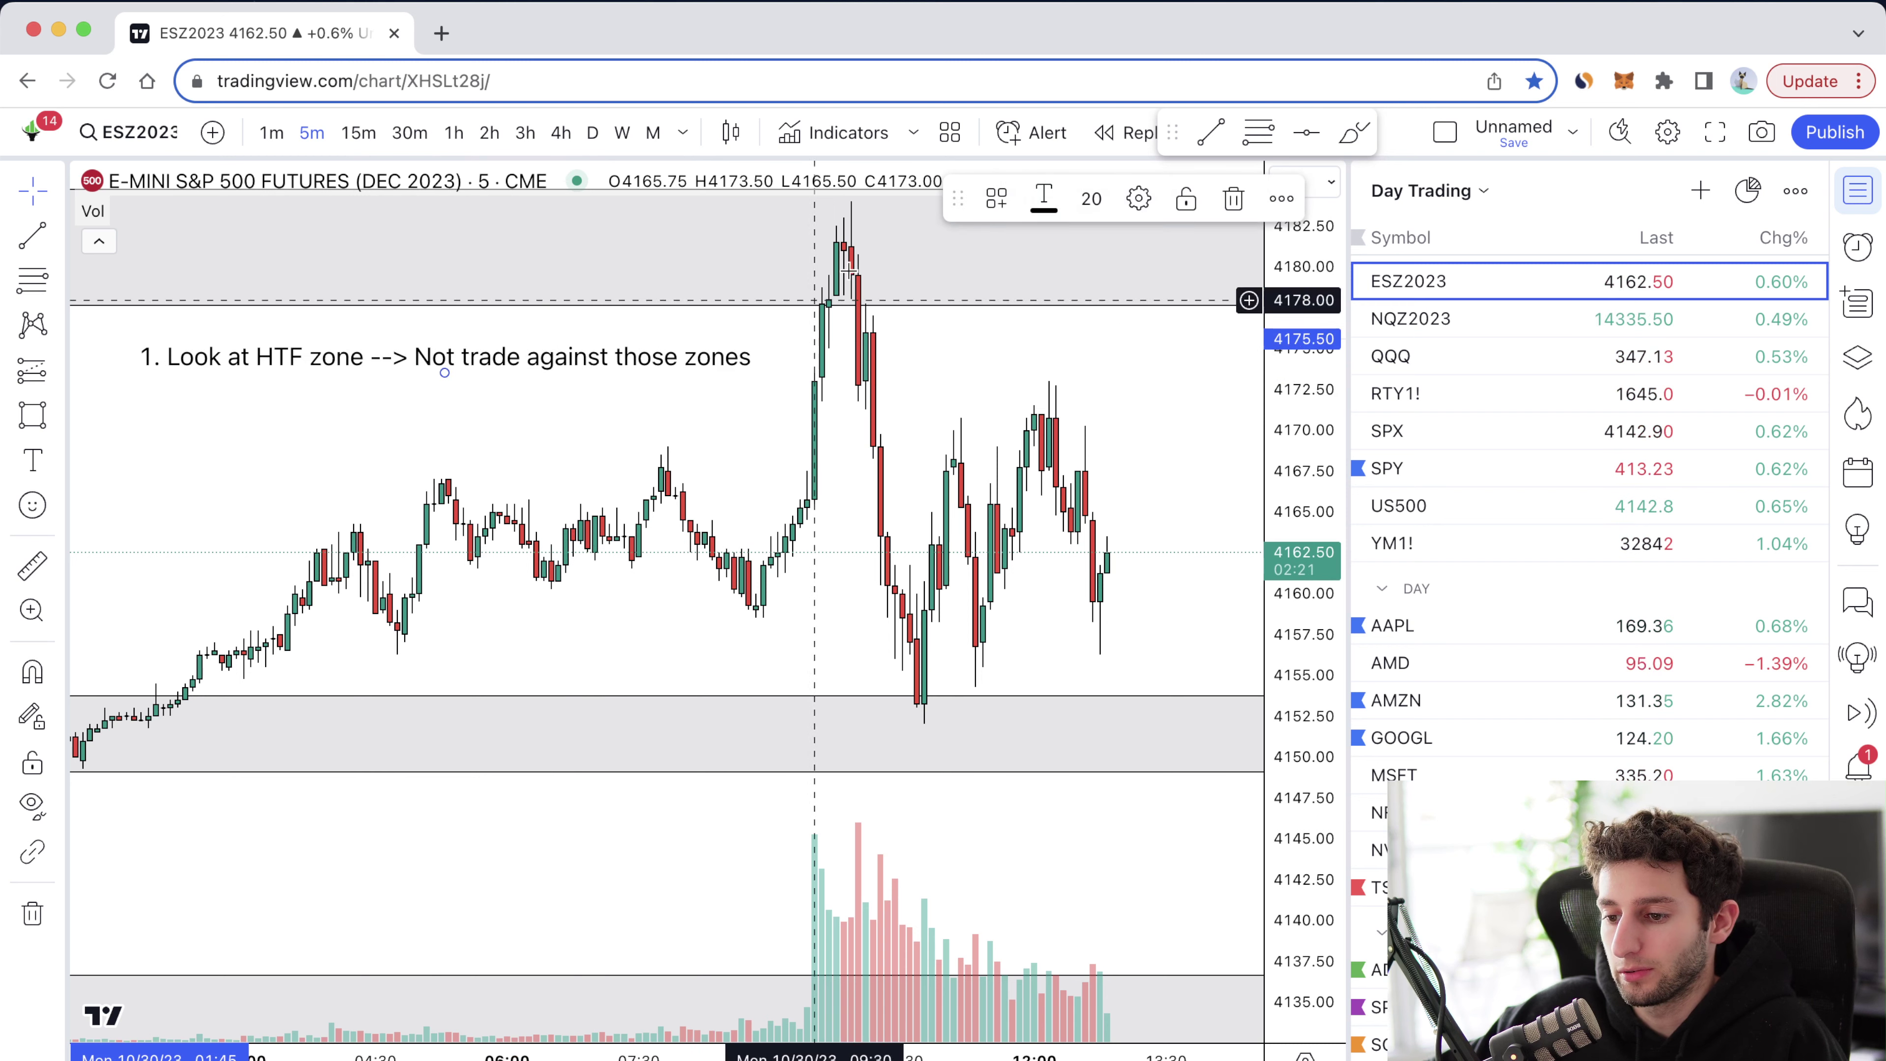
{"action": "left_click", "coordinate": [1136, 197]}
{"action": "left_click", "coordinate": [991, 529]}
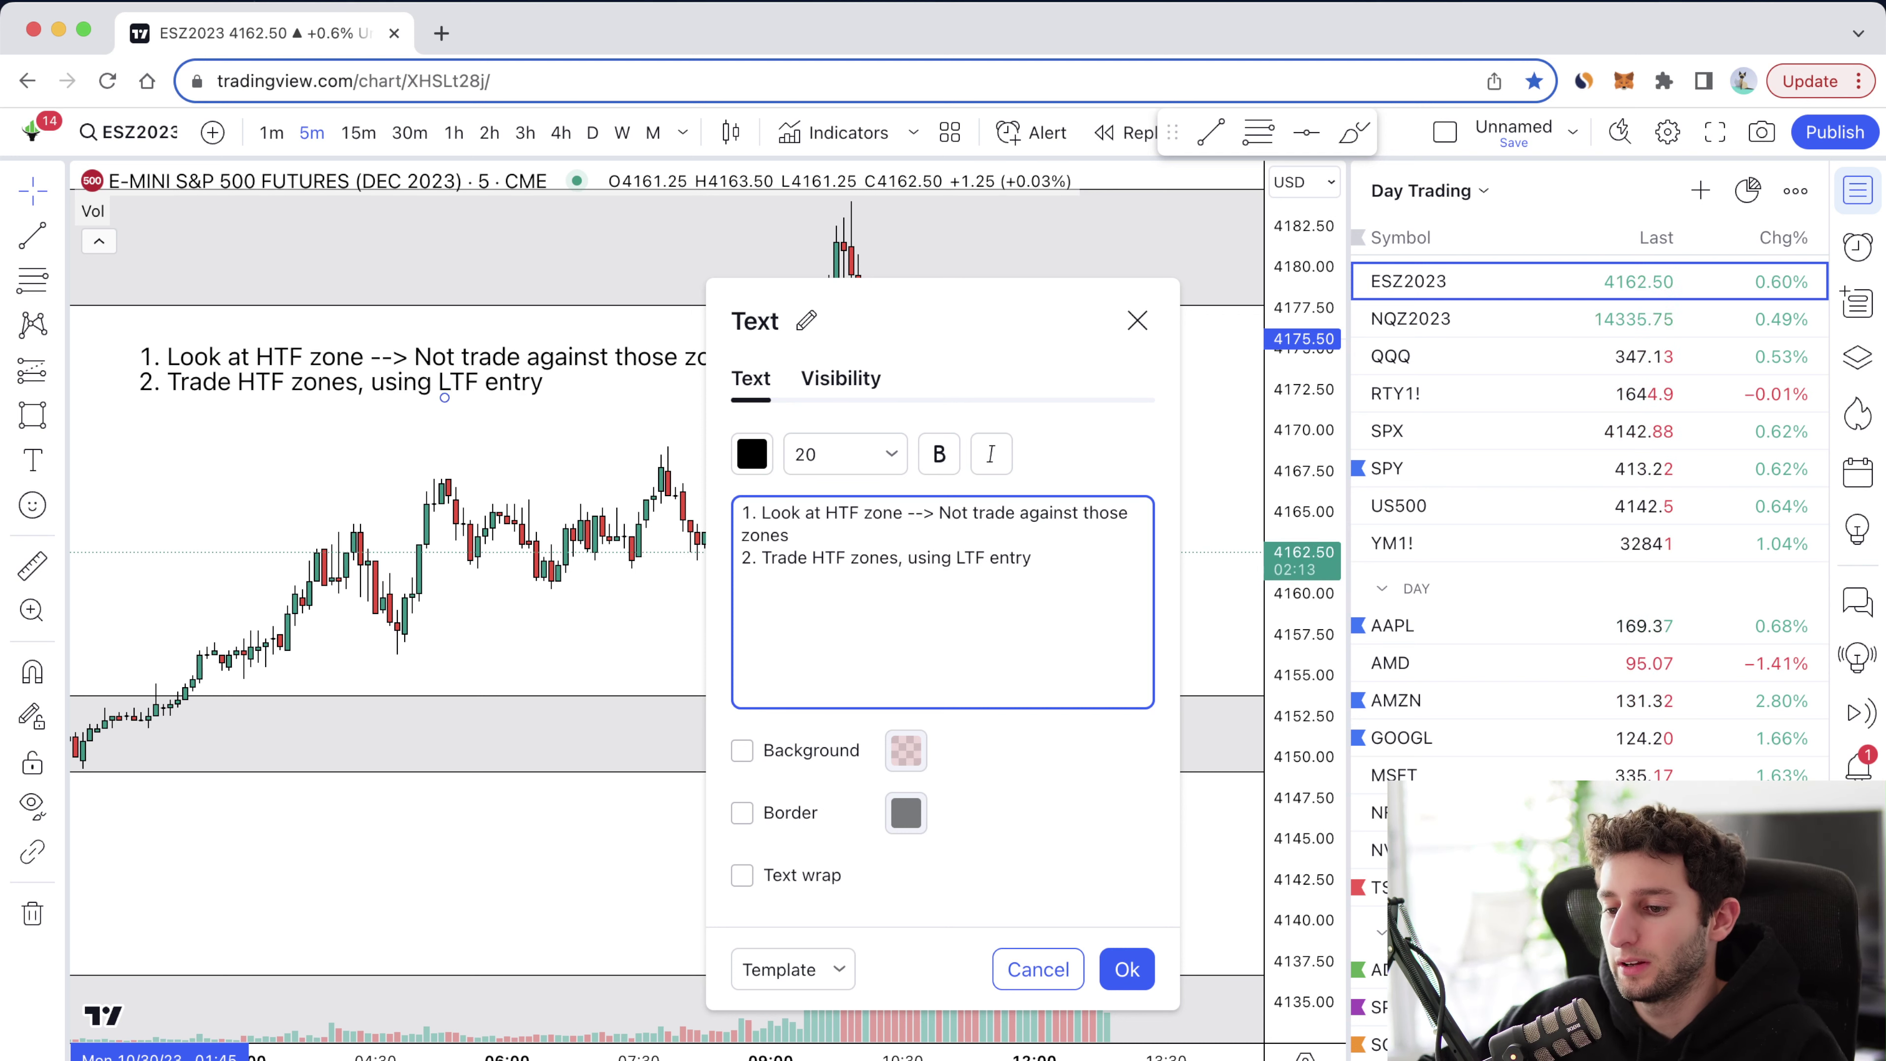
{"action": "left_click", "coordinate": [1126, 968]}
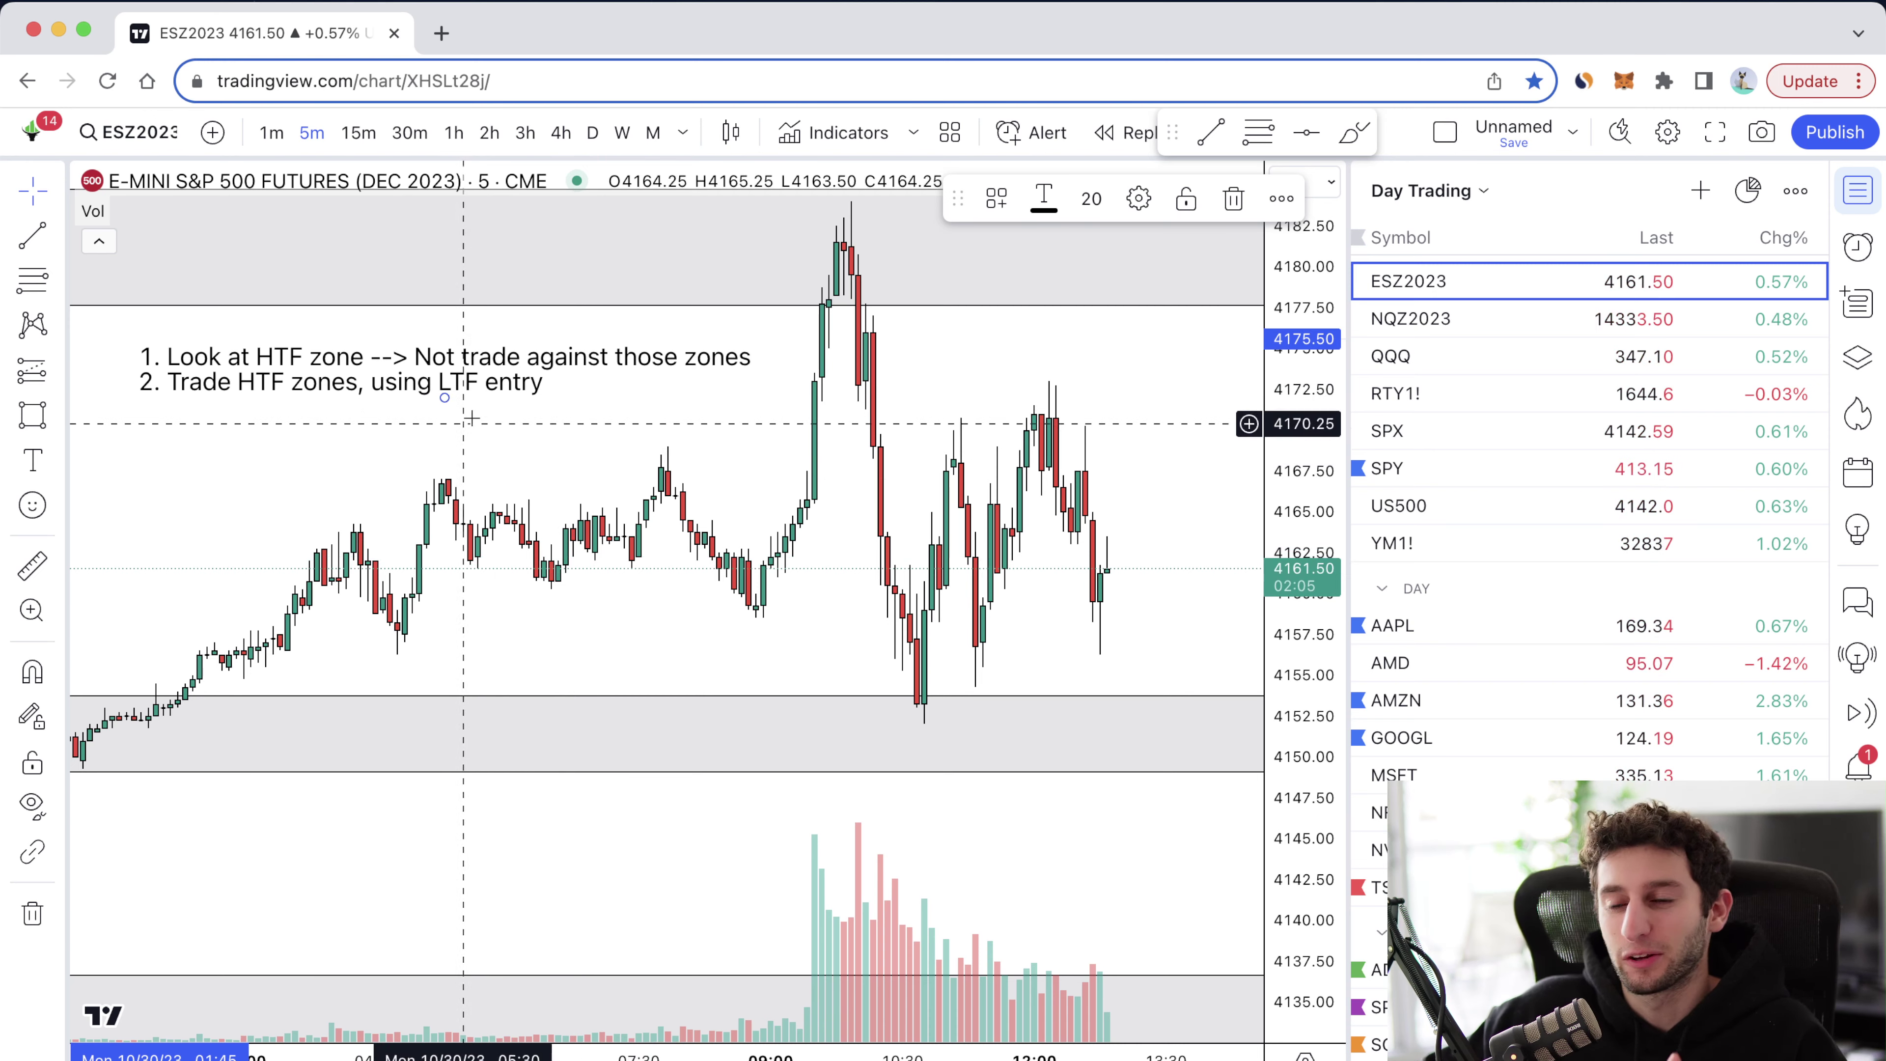
Step: Try a long position off the lower zone with entry 4159.00, stop 4152.00 and target 4170.25, and delete it
{"action": "scroll", "coordinate": [547, 451], "scroll_direction": "right", "scroll_amount": 5}
{"action": "left_click_drag", "start_coordinate": [603, 464], "coordinate": [625, 467]}
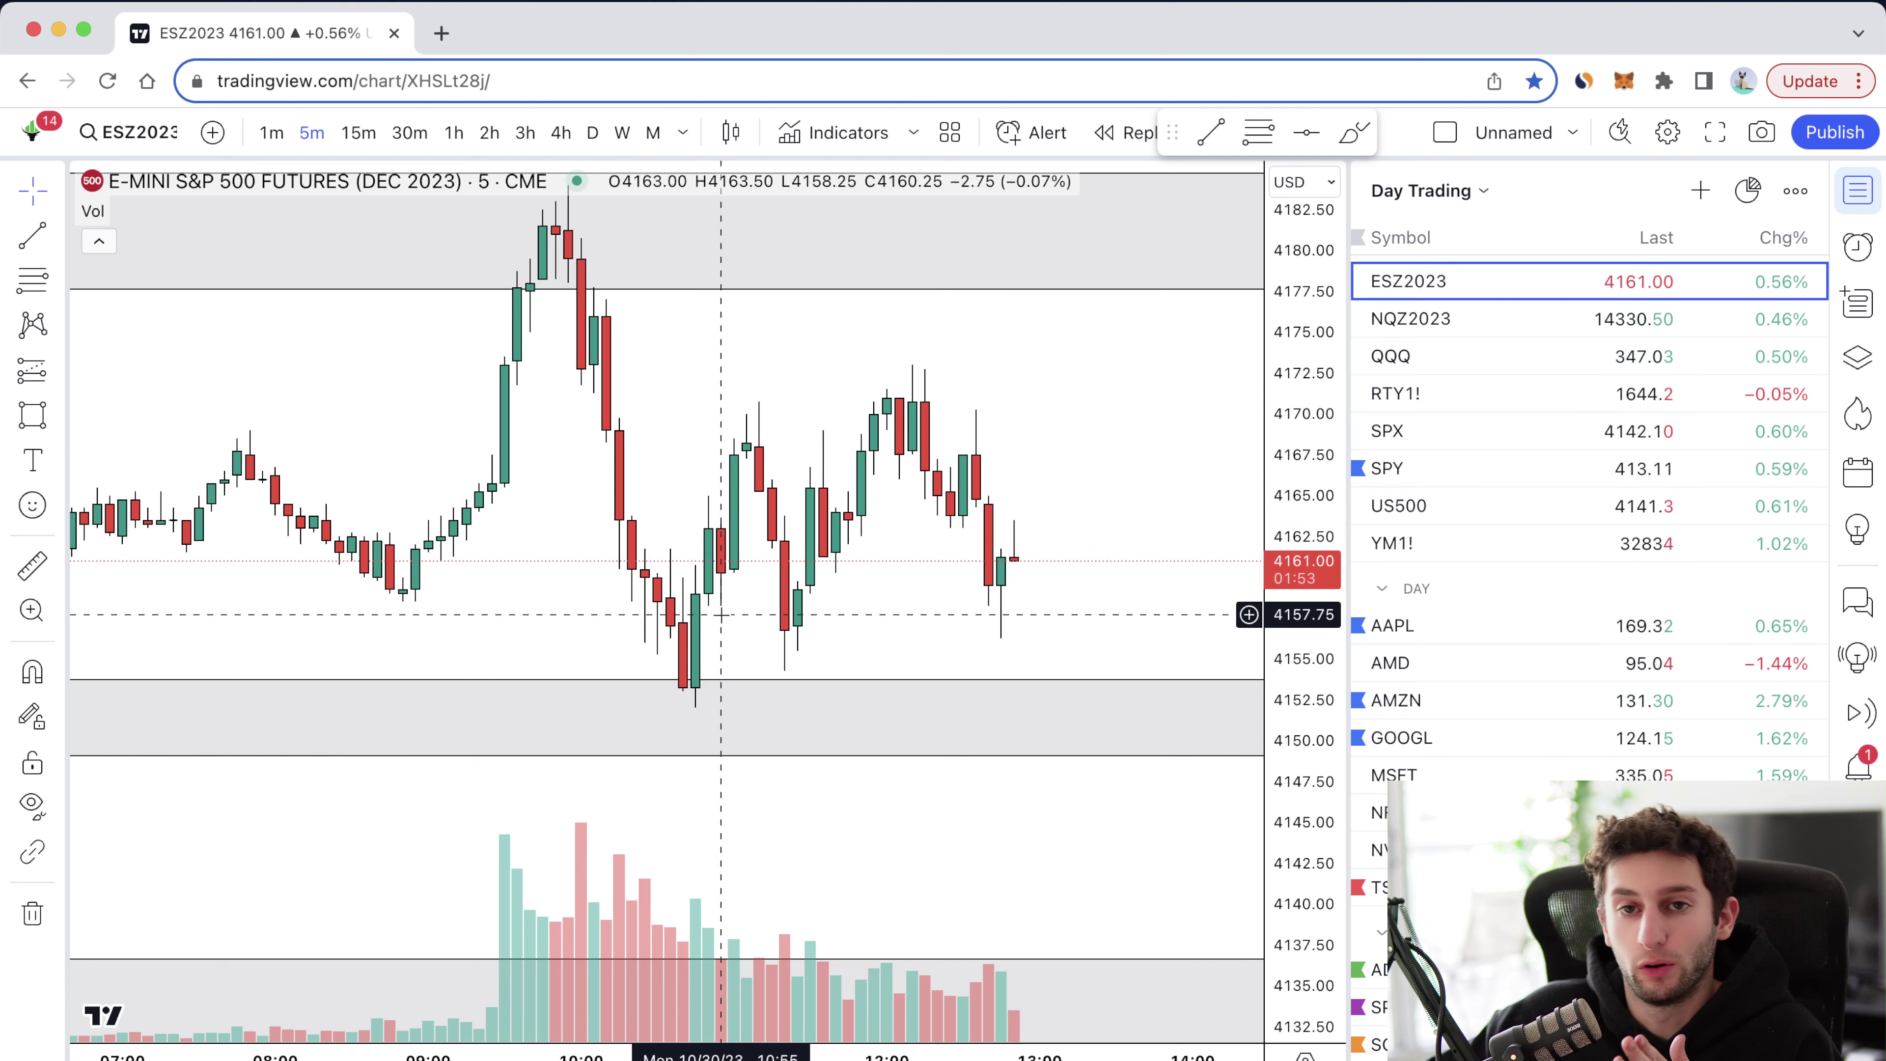
{"action": "left_click", "coordinate": [44, 380]}
{"action": "left_click", "coordinate": [148, 402]}
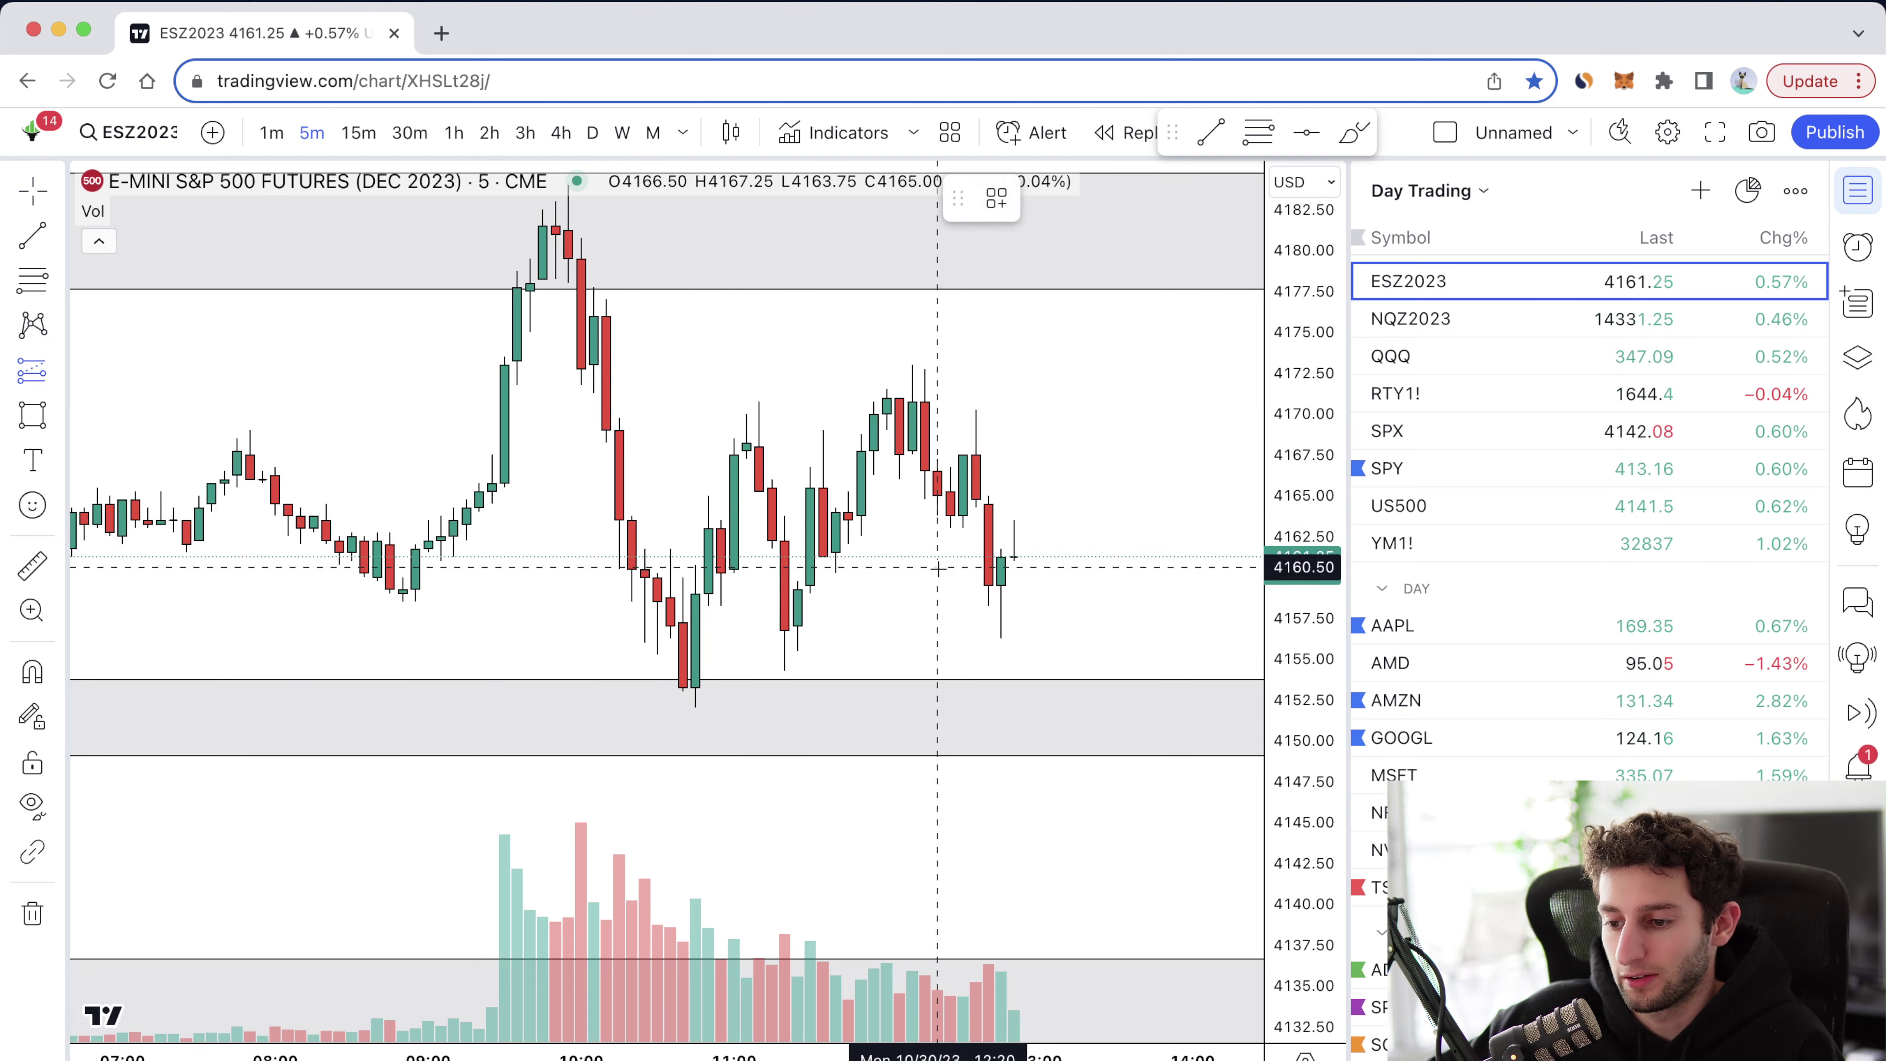
{"action": "left_click", "coordinate": [708, 593]}
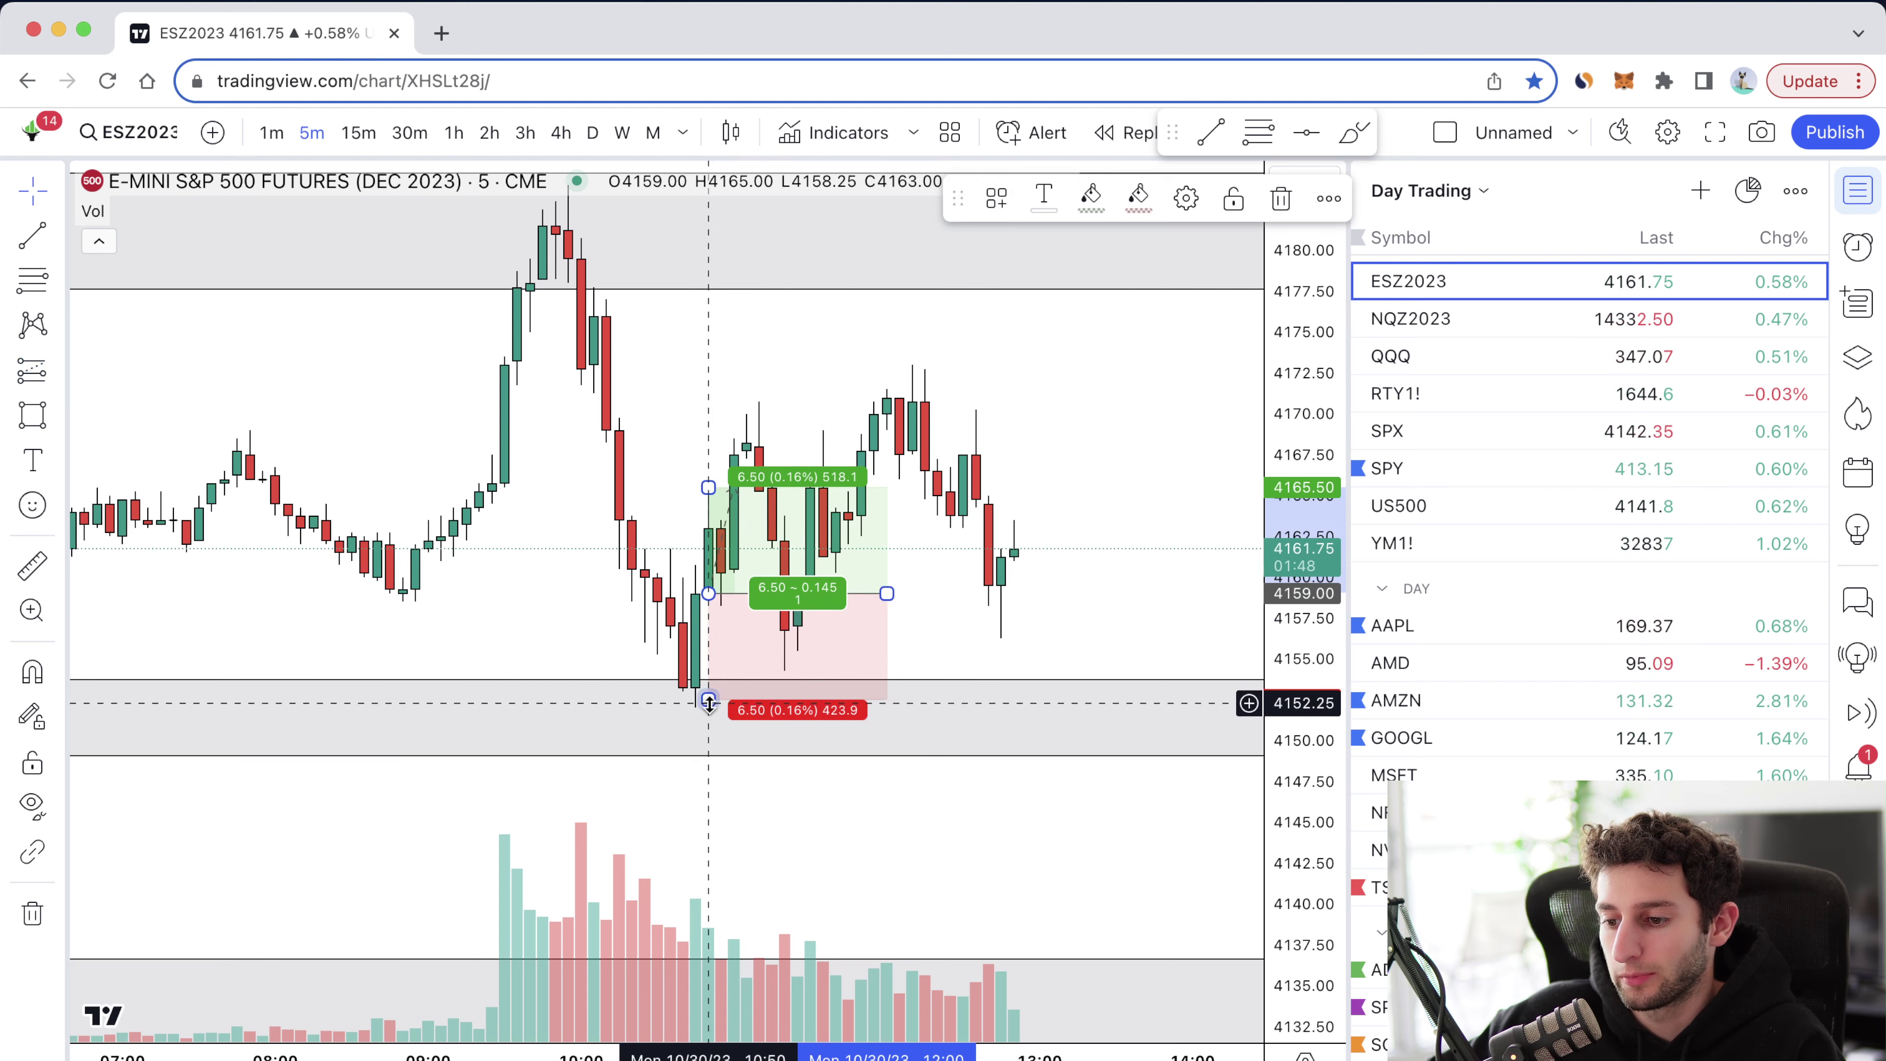
{"action": "left_click_drag", "start_coordinate": [708, 702], "coordinate": [708, 708]}
{"action": "left_click_drag", "start_coordinate": [708, 487], "coordinate": [719, 409]}
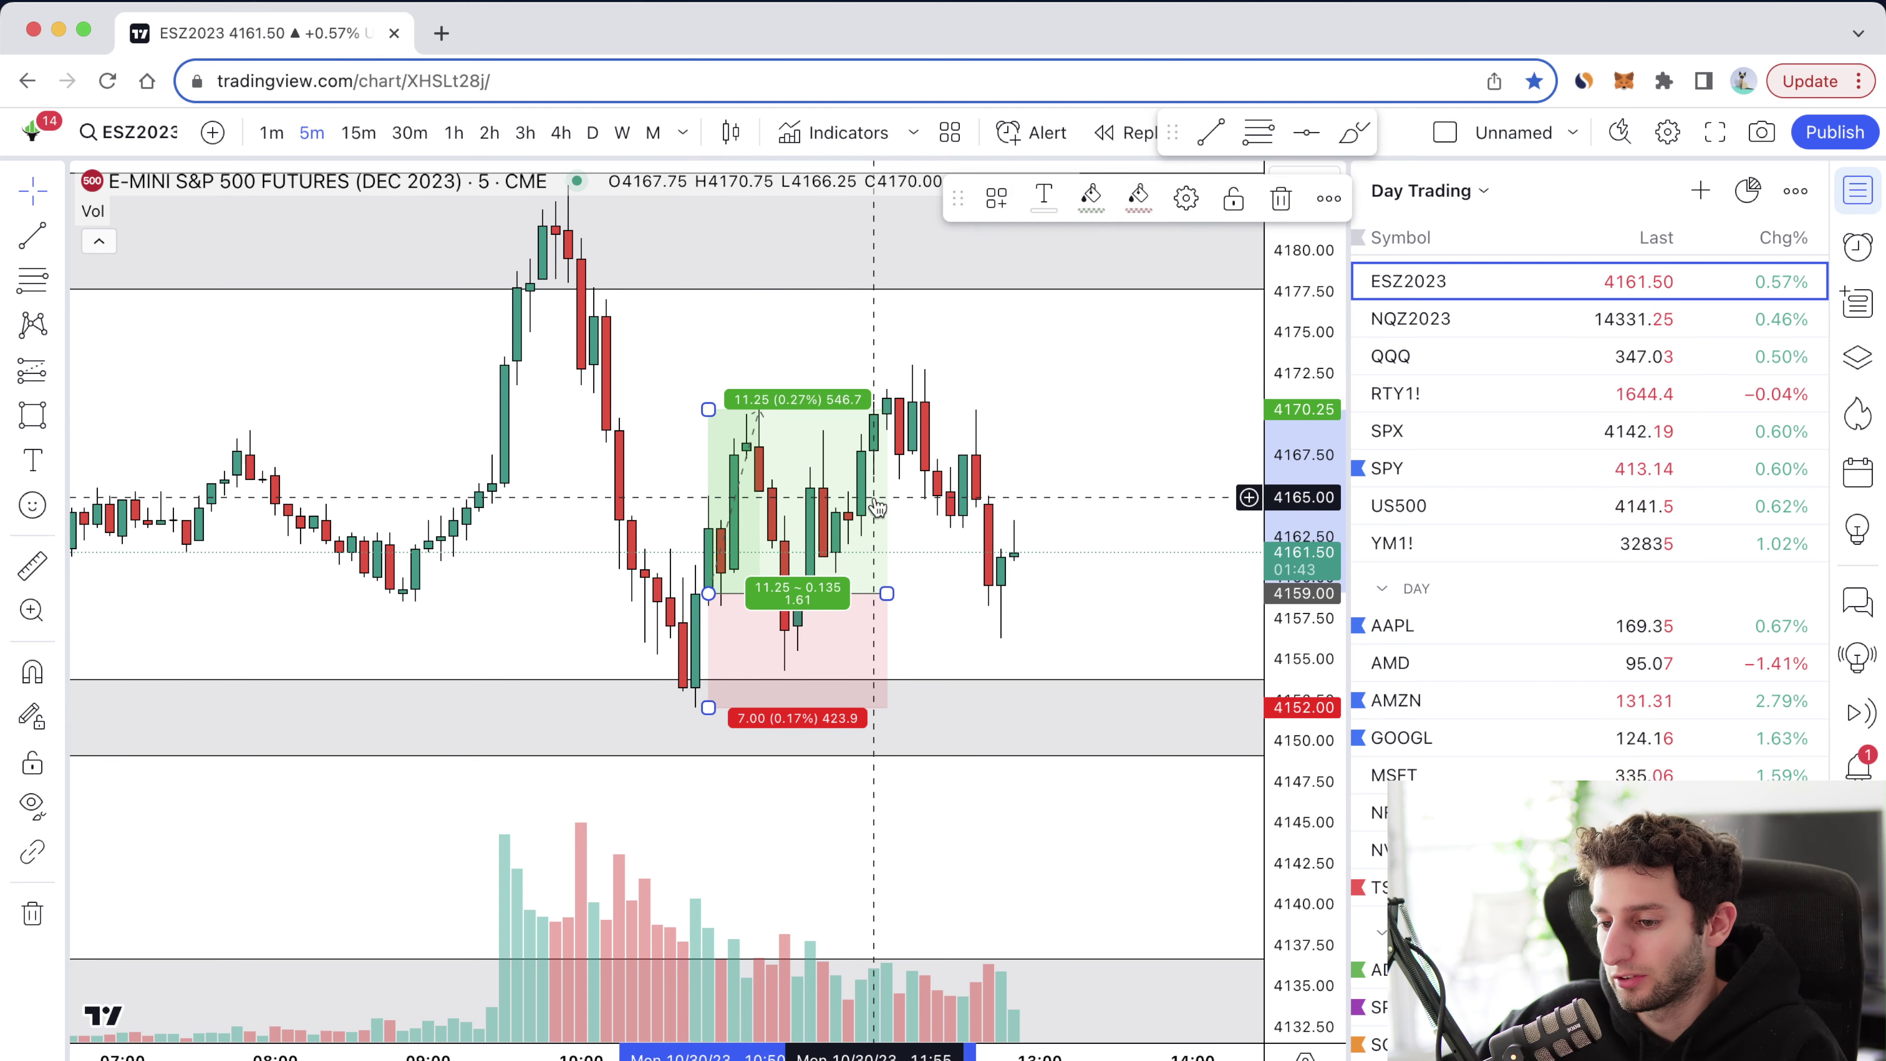
{"action": "key", "text": "Delete"}
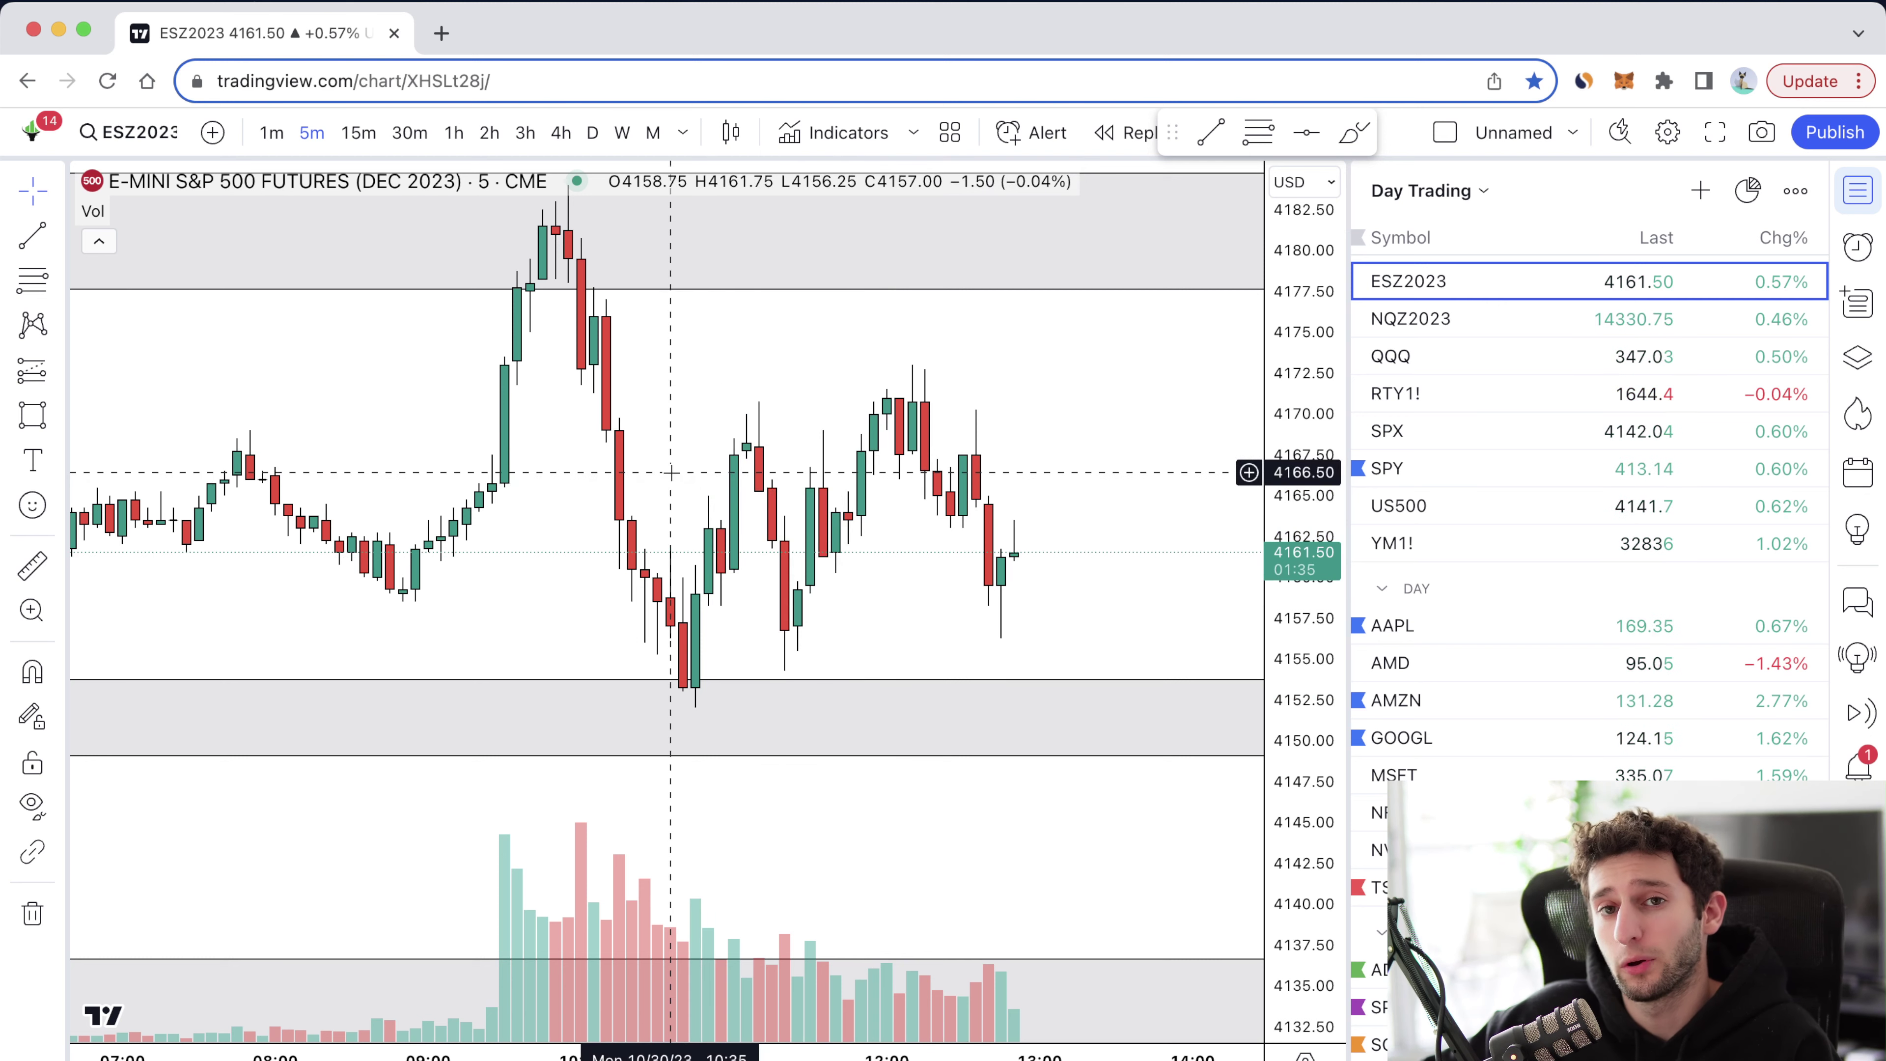
Step: Review the two noted rules and examine the five-minute swings between the upper and lower zones
{"action": "scroll", "coordinate": [653, 509], "scroll_direction": "down", "scroll_amount": 3}
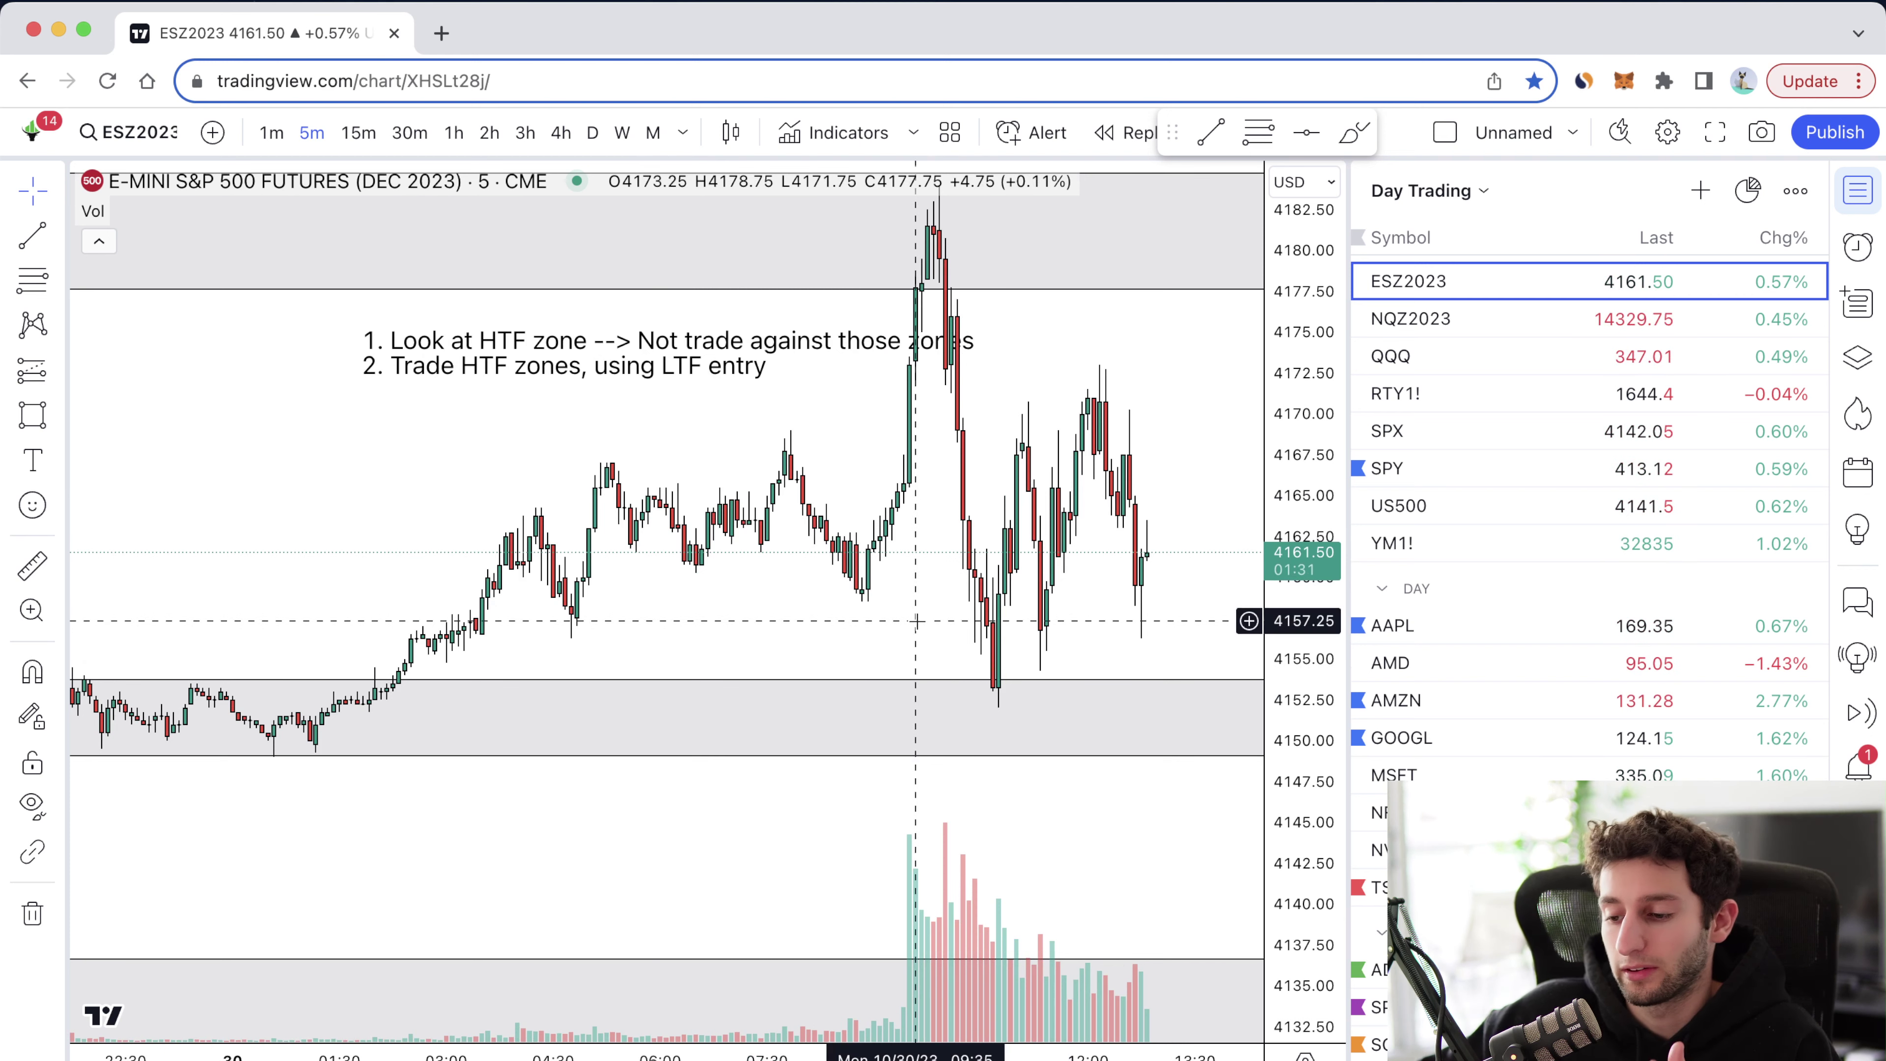
{"action": "scroll", "coordinate": [830, 446], "scroll_direction": "up", "scroll_amount": 3}
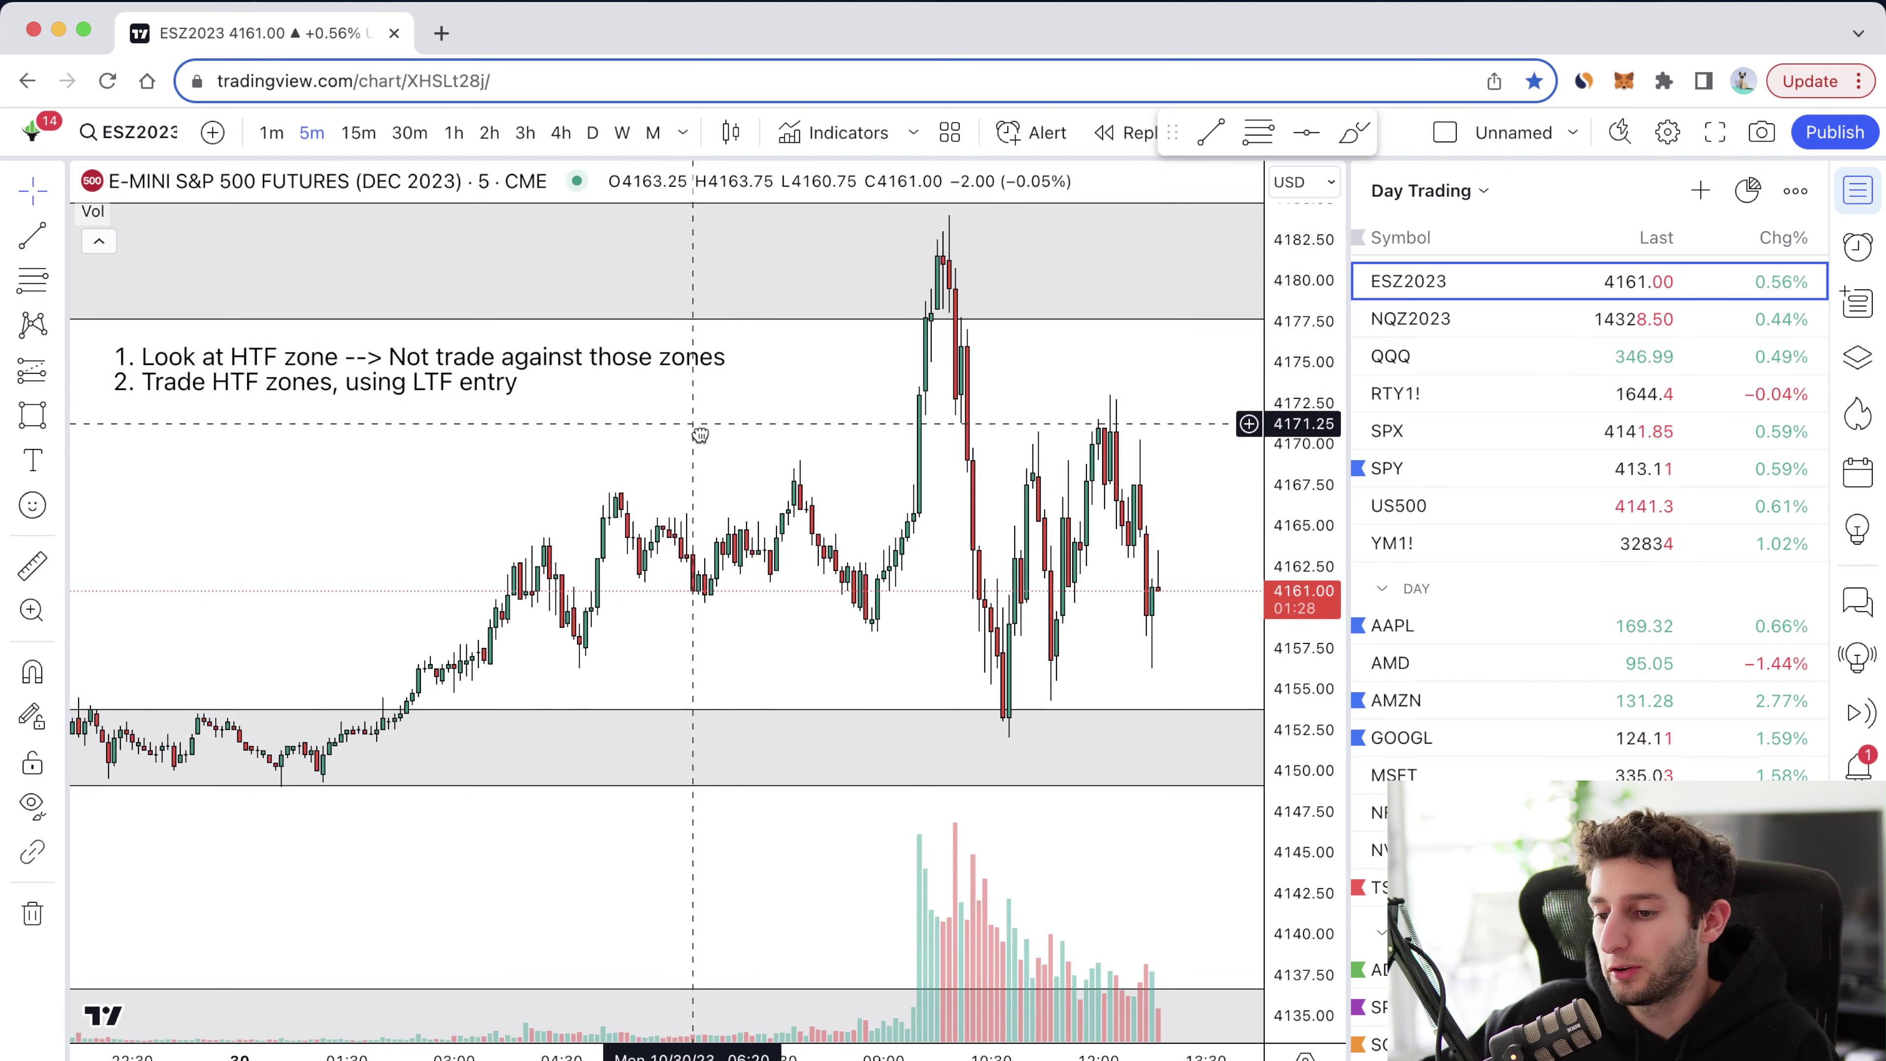
{"action": "scroll", "coordinate": [1163, 433], "scroll_direction": "up", "scroll_amount": 3}
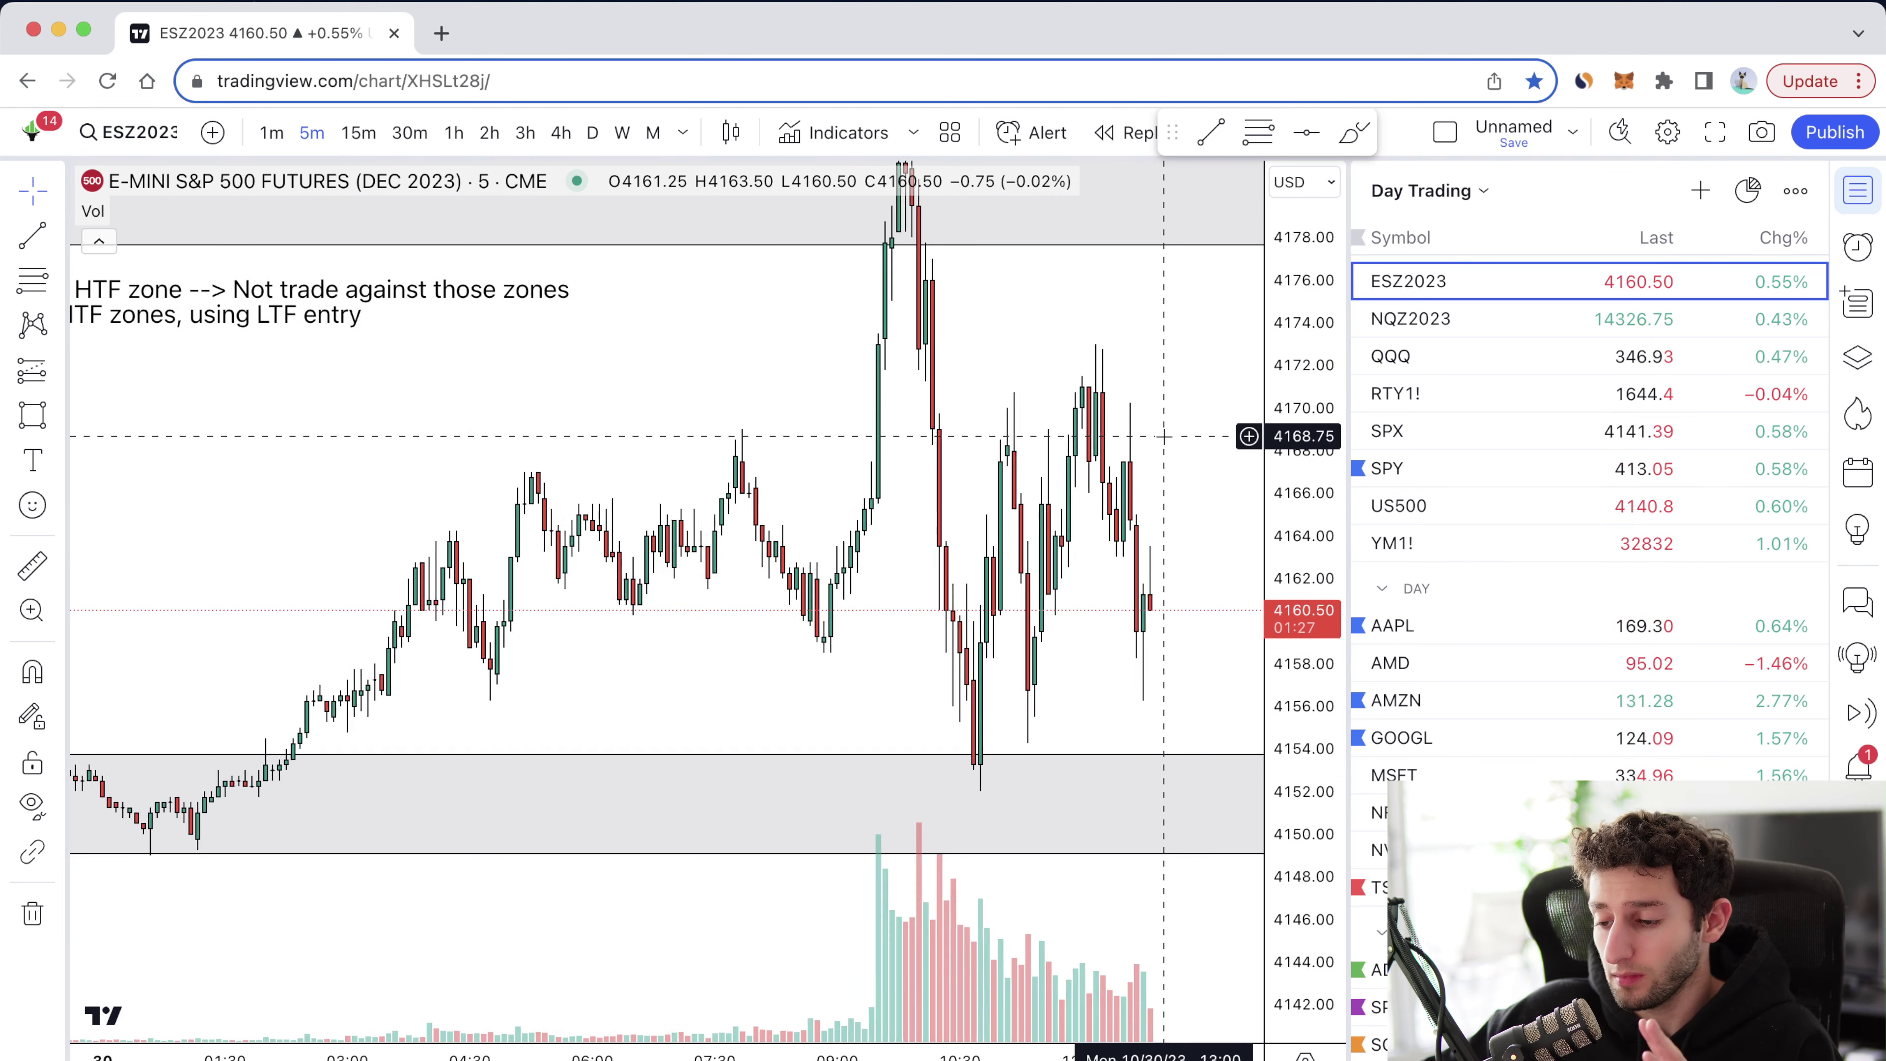
{"action": "scroll", "coordinate": [1128, 416], "scroll_direction": "up", "scroll_amount": 2}
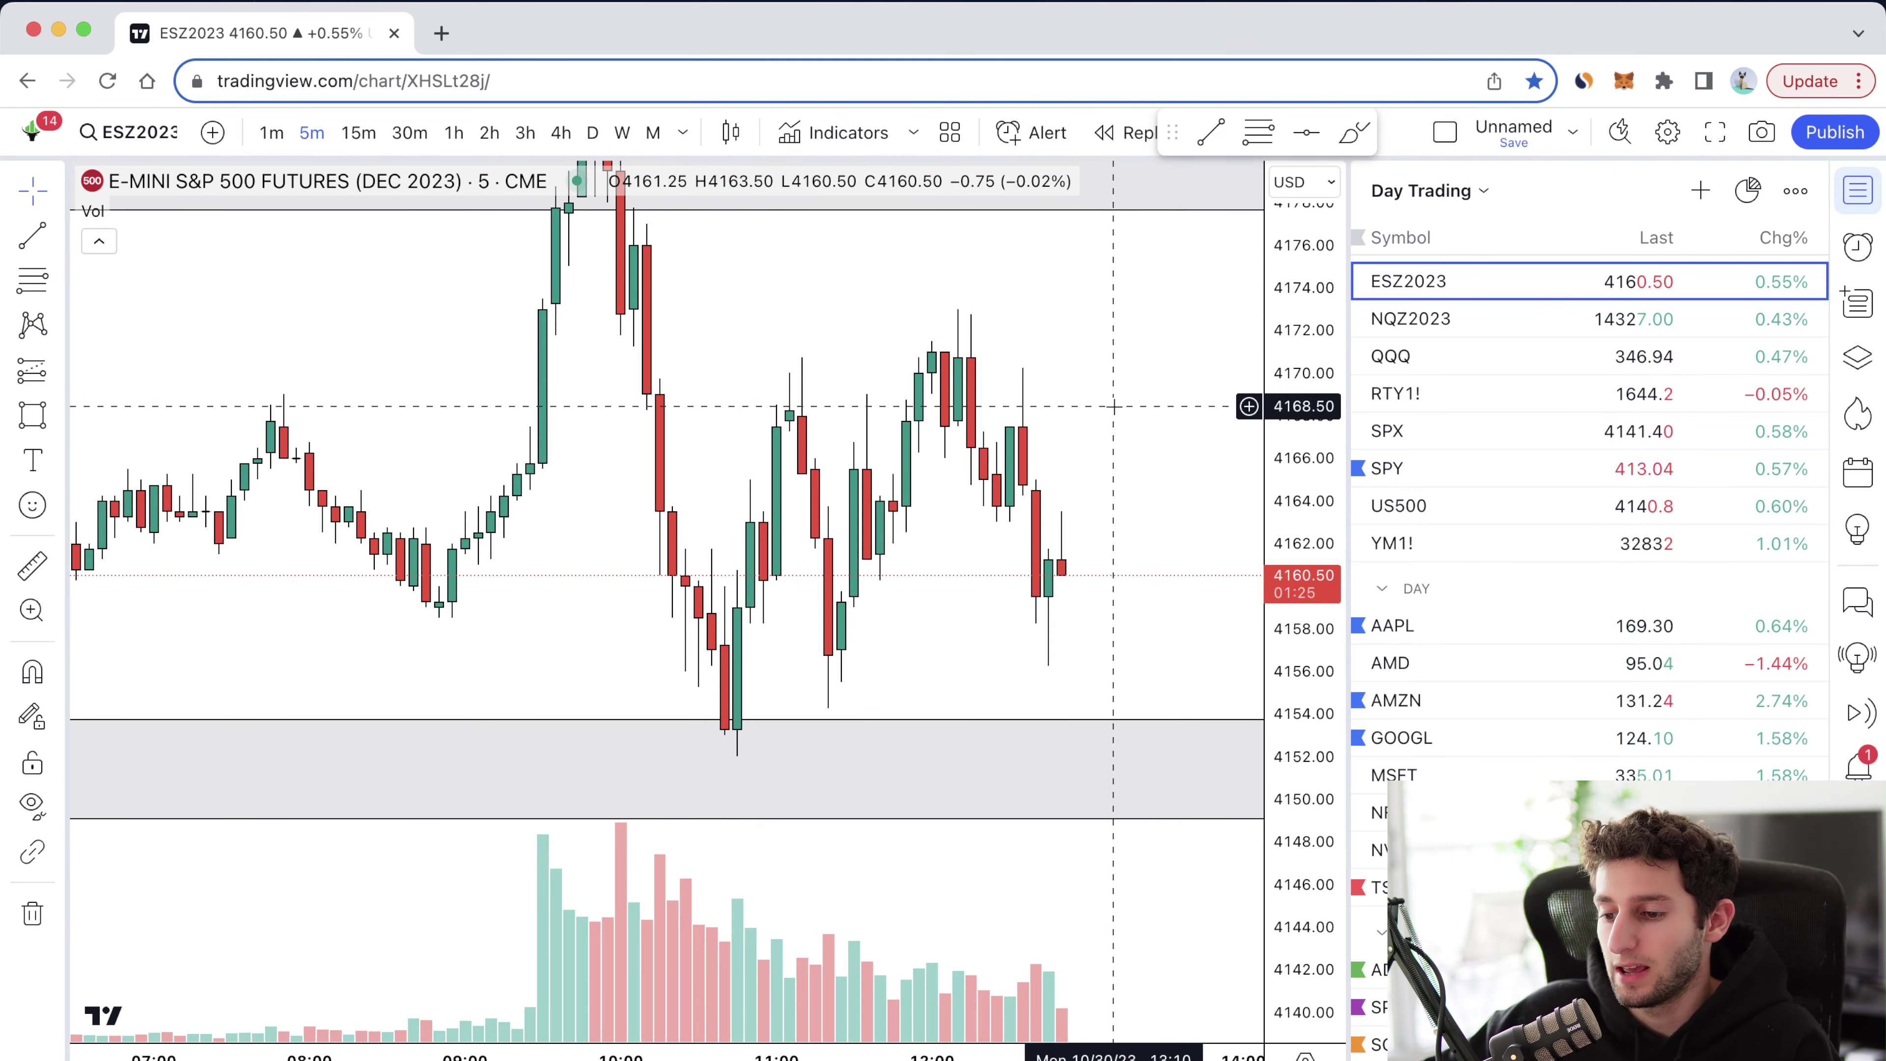
{"action": "scroll", "coordinate": [928, 483], "scroll_direction": "up", "scroll_amount": 1}
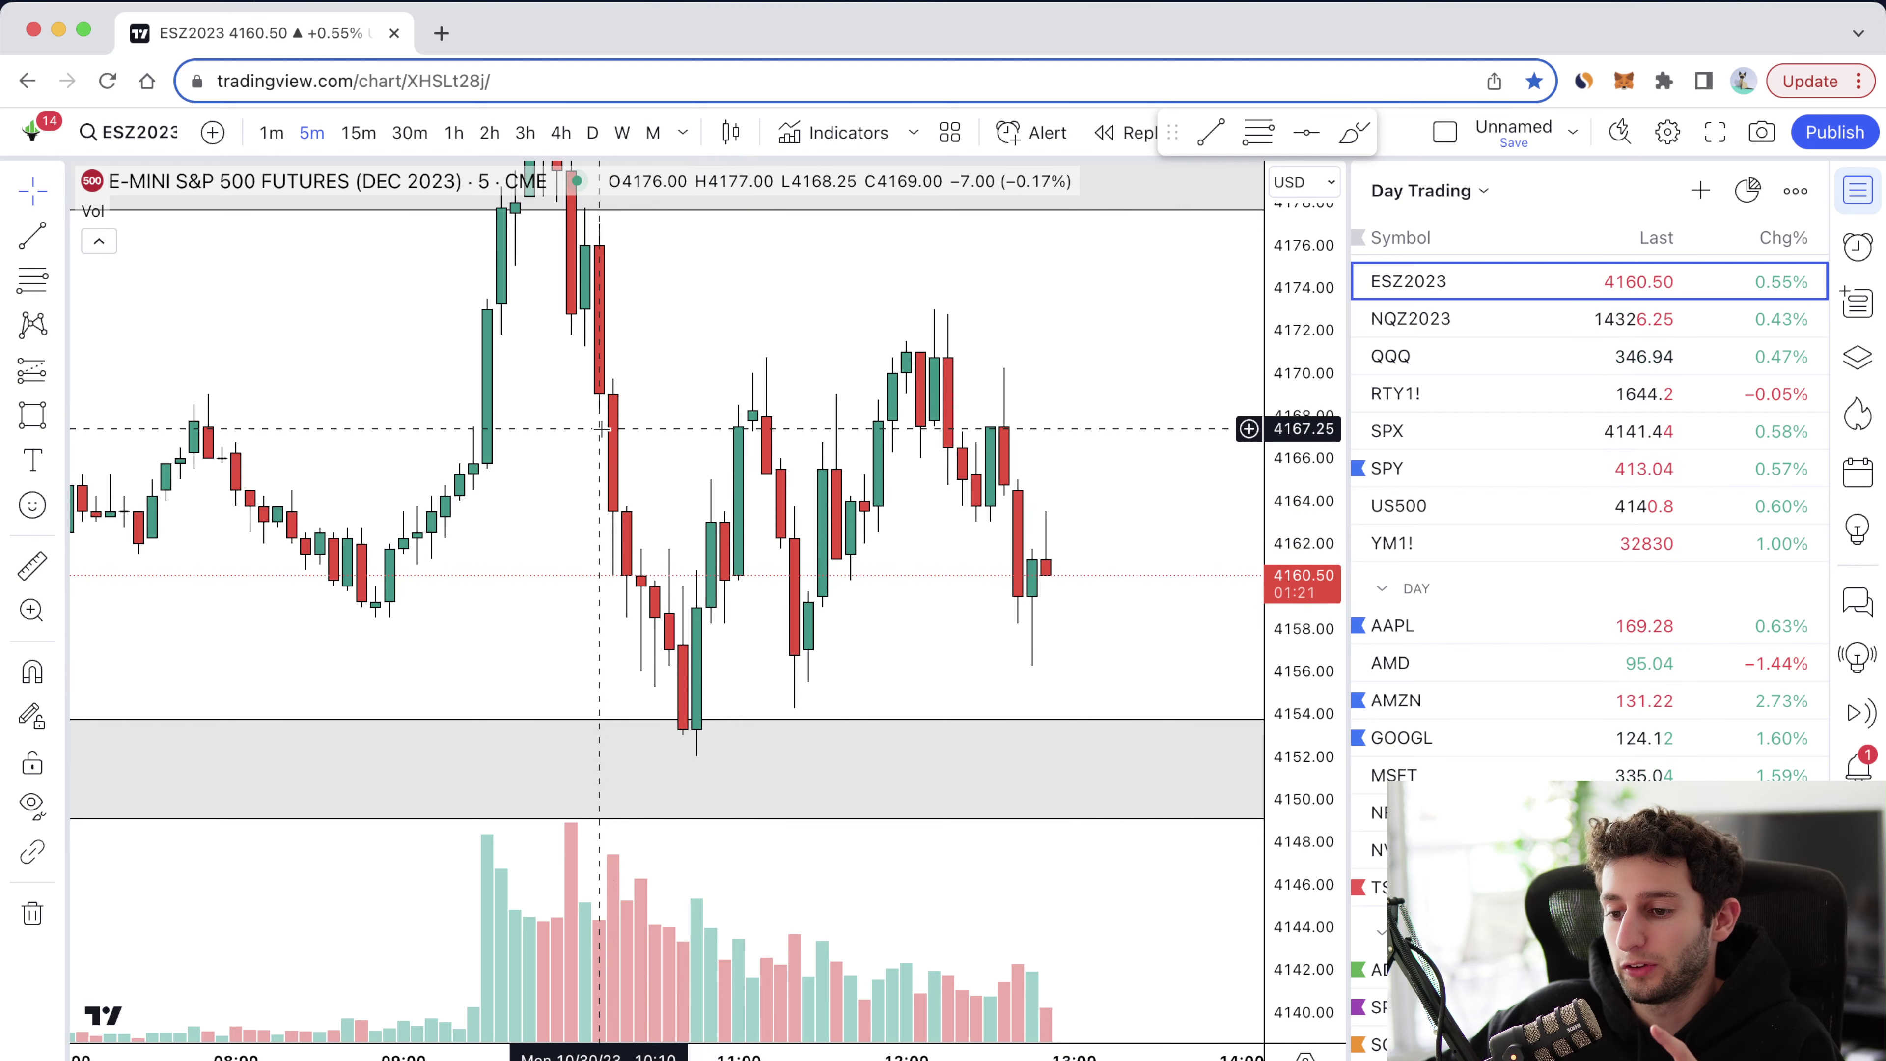
{"action": "scroll", "coordinate": [601, 482], "scroll_direction": "right", "scroll_amount": 1}
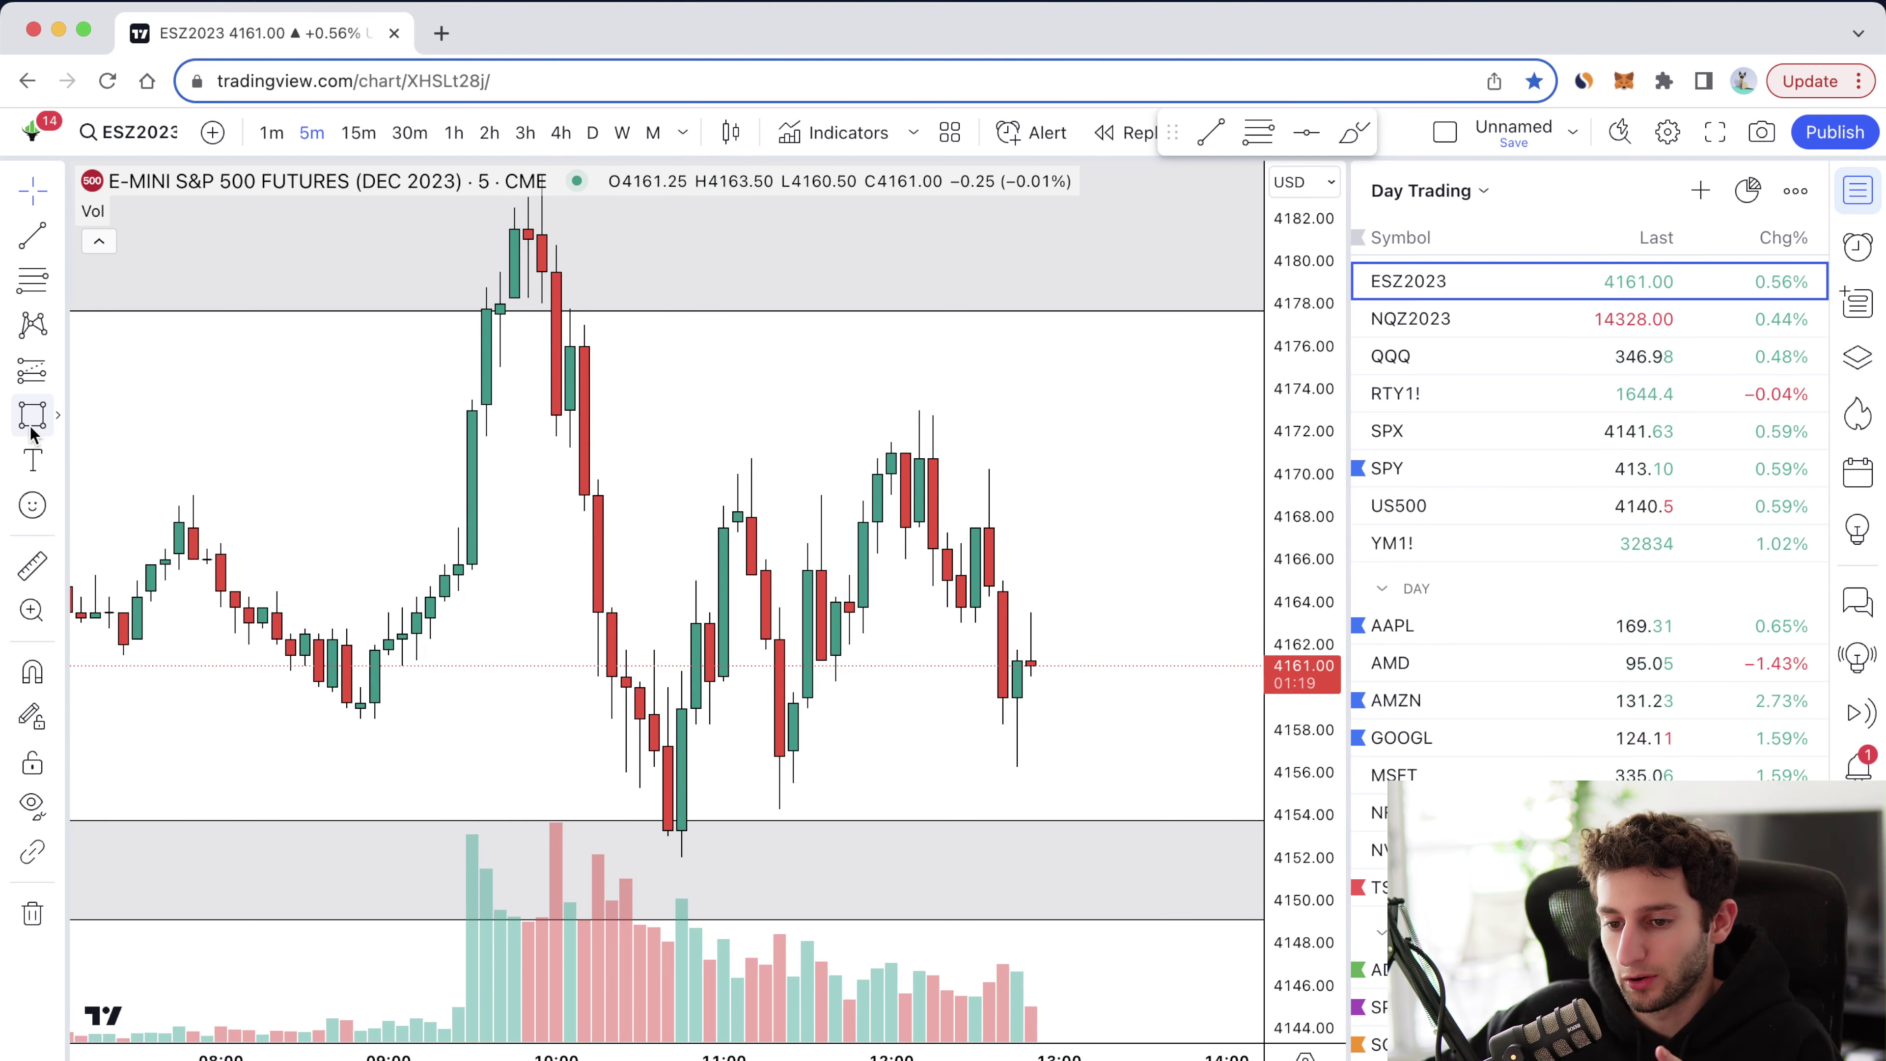
{"action": "scroll", "coordinate": [693, 470], "scroll_direction": "down", "scroll_amount": 3}
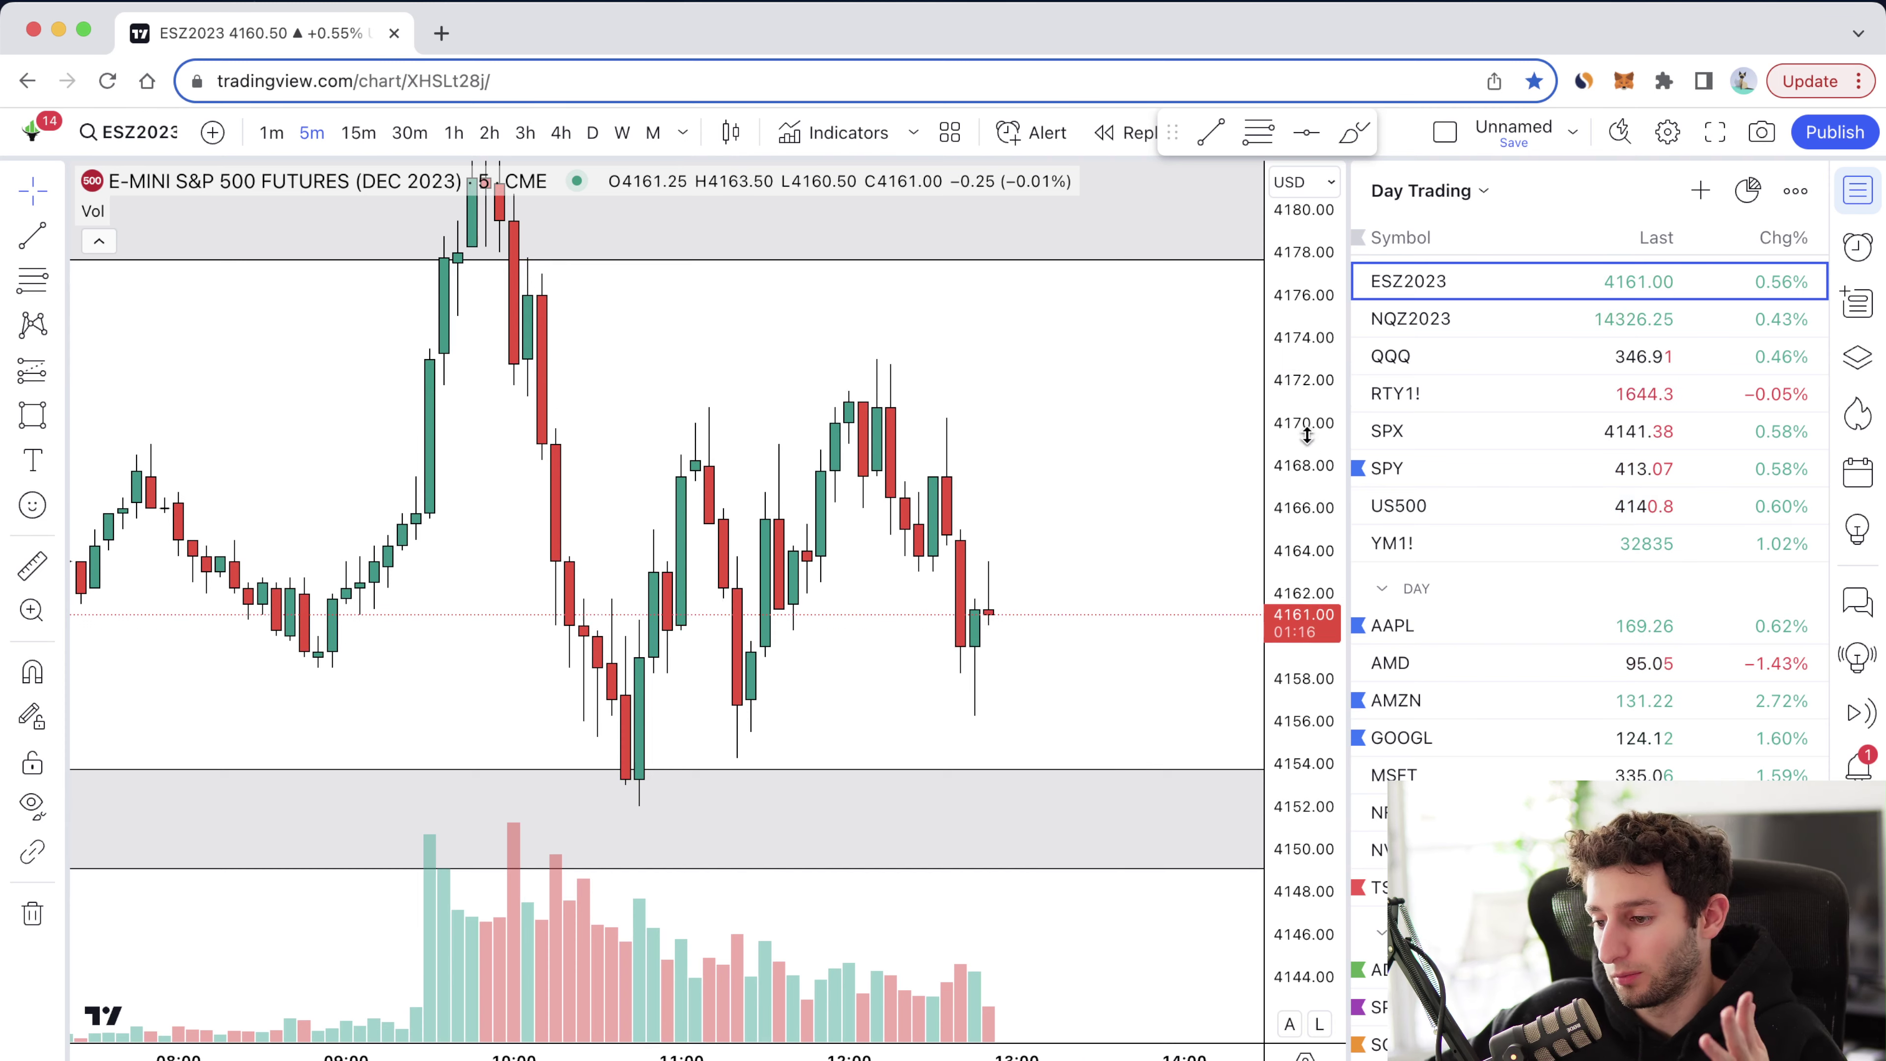
{"action": "scroll", "coordinate": [1147, 529], "scroll_direction": "up", "scroll_amount": 1}
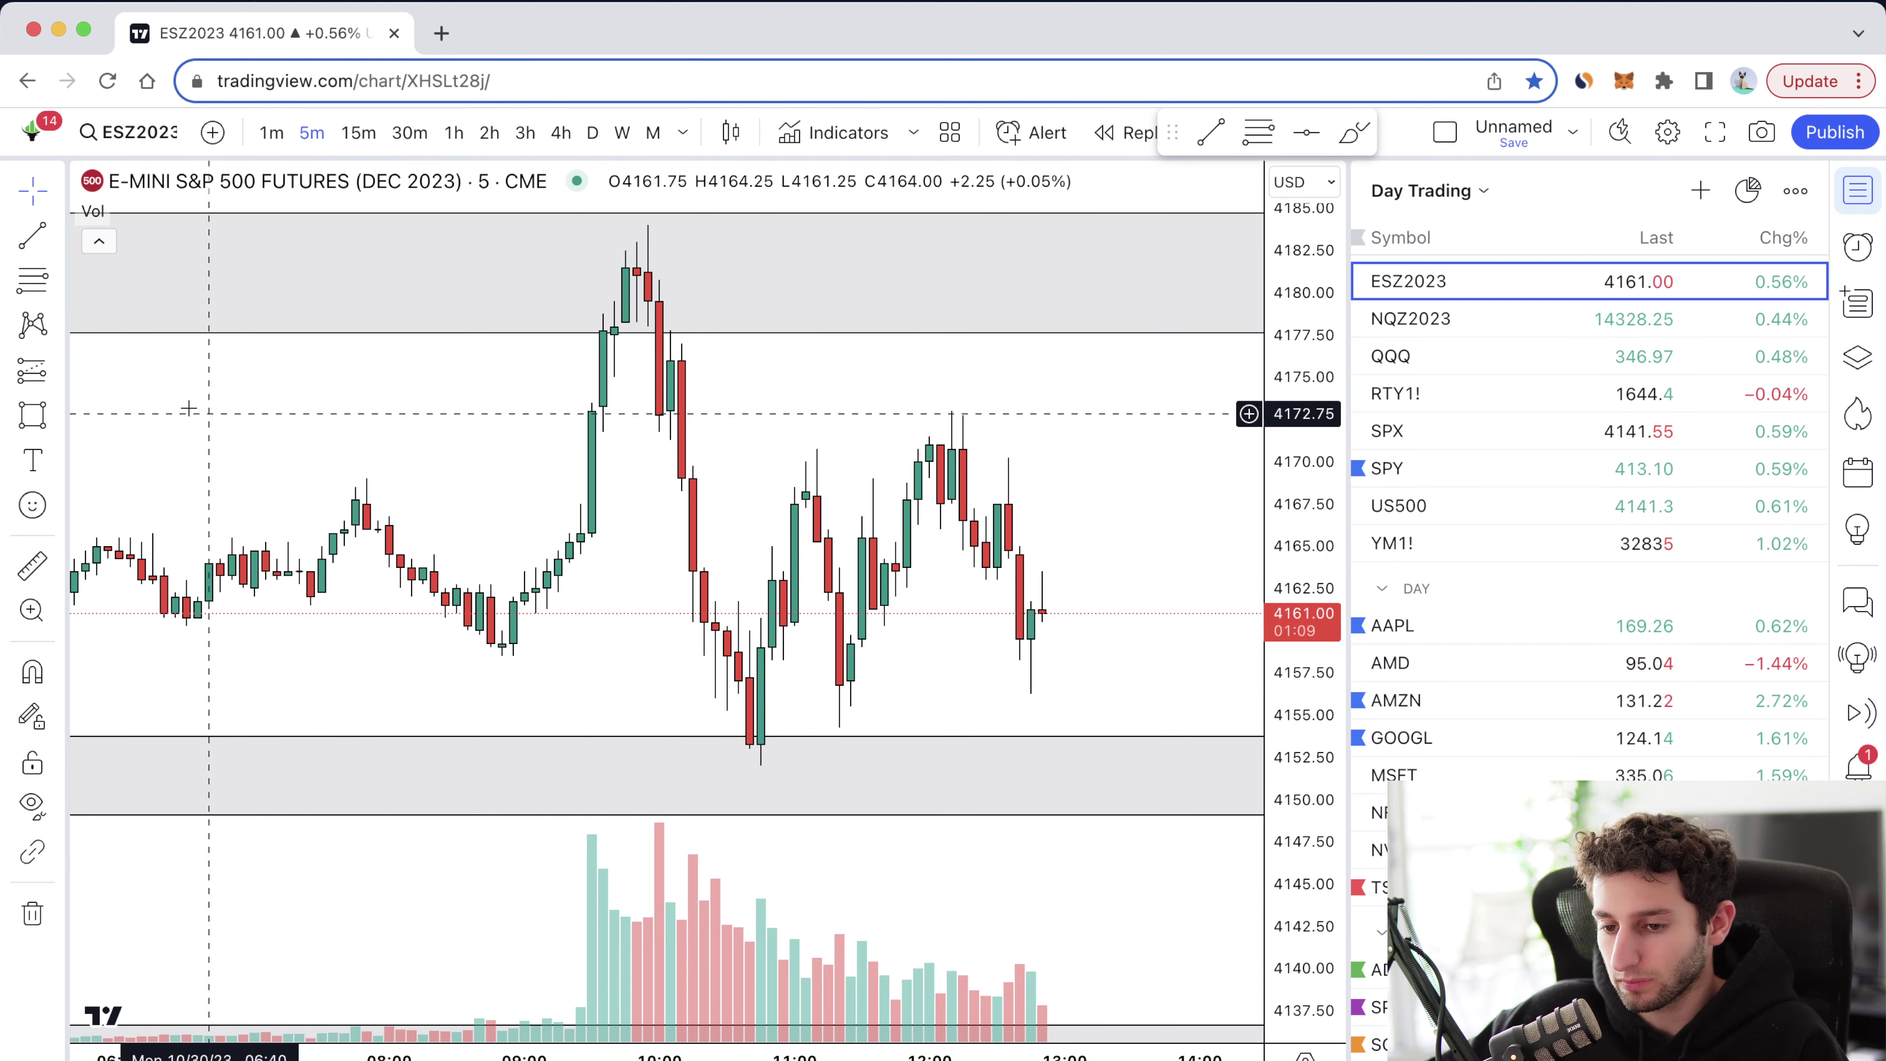
Step: Draw a rectangle from about 4157.25 to 4152 starting at the 10:40 candle that forms the low in the lower zone
{"action": "left_click", "coordinate": [32, 414]}
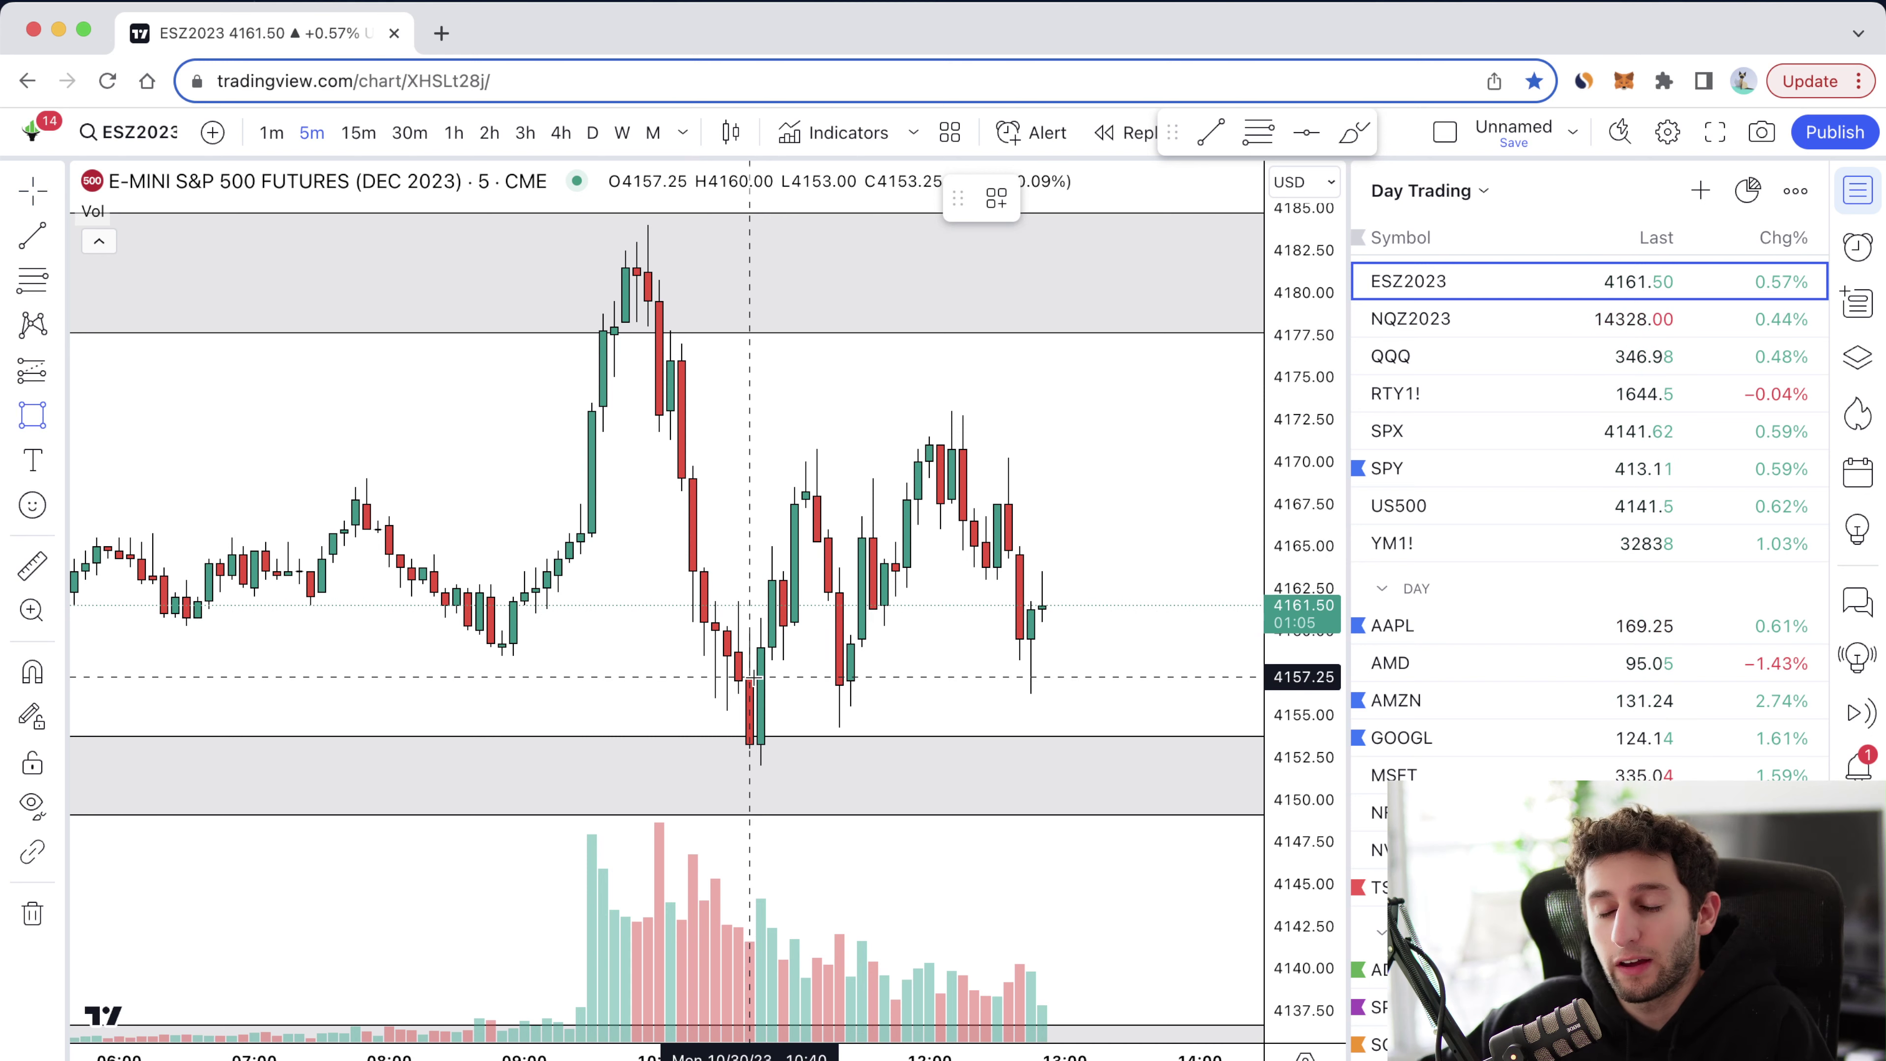
{"action": "left_click_drag", "start_coordinate": [750, 676], "coordinate": [905, 767]}
{"action": "left_click", "coordinate": [931, 695]}
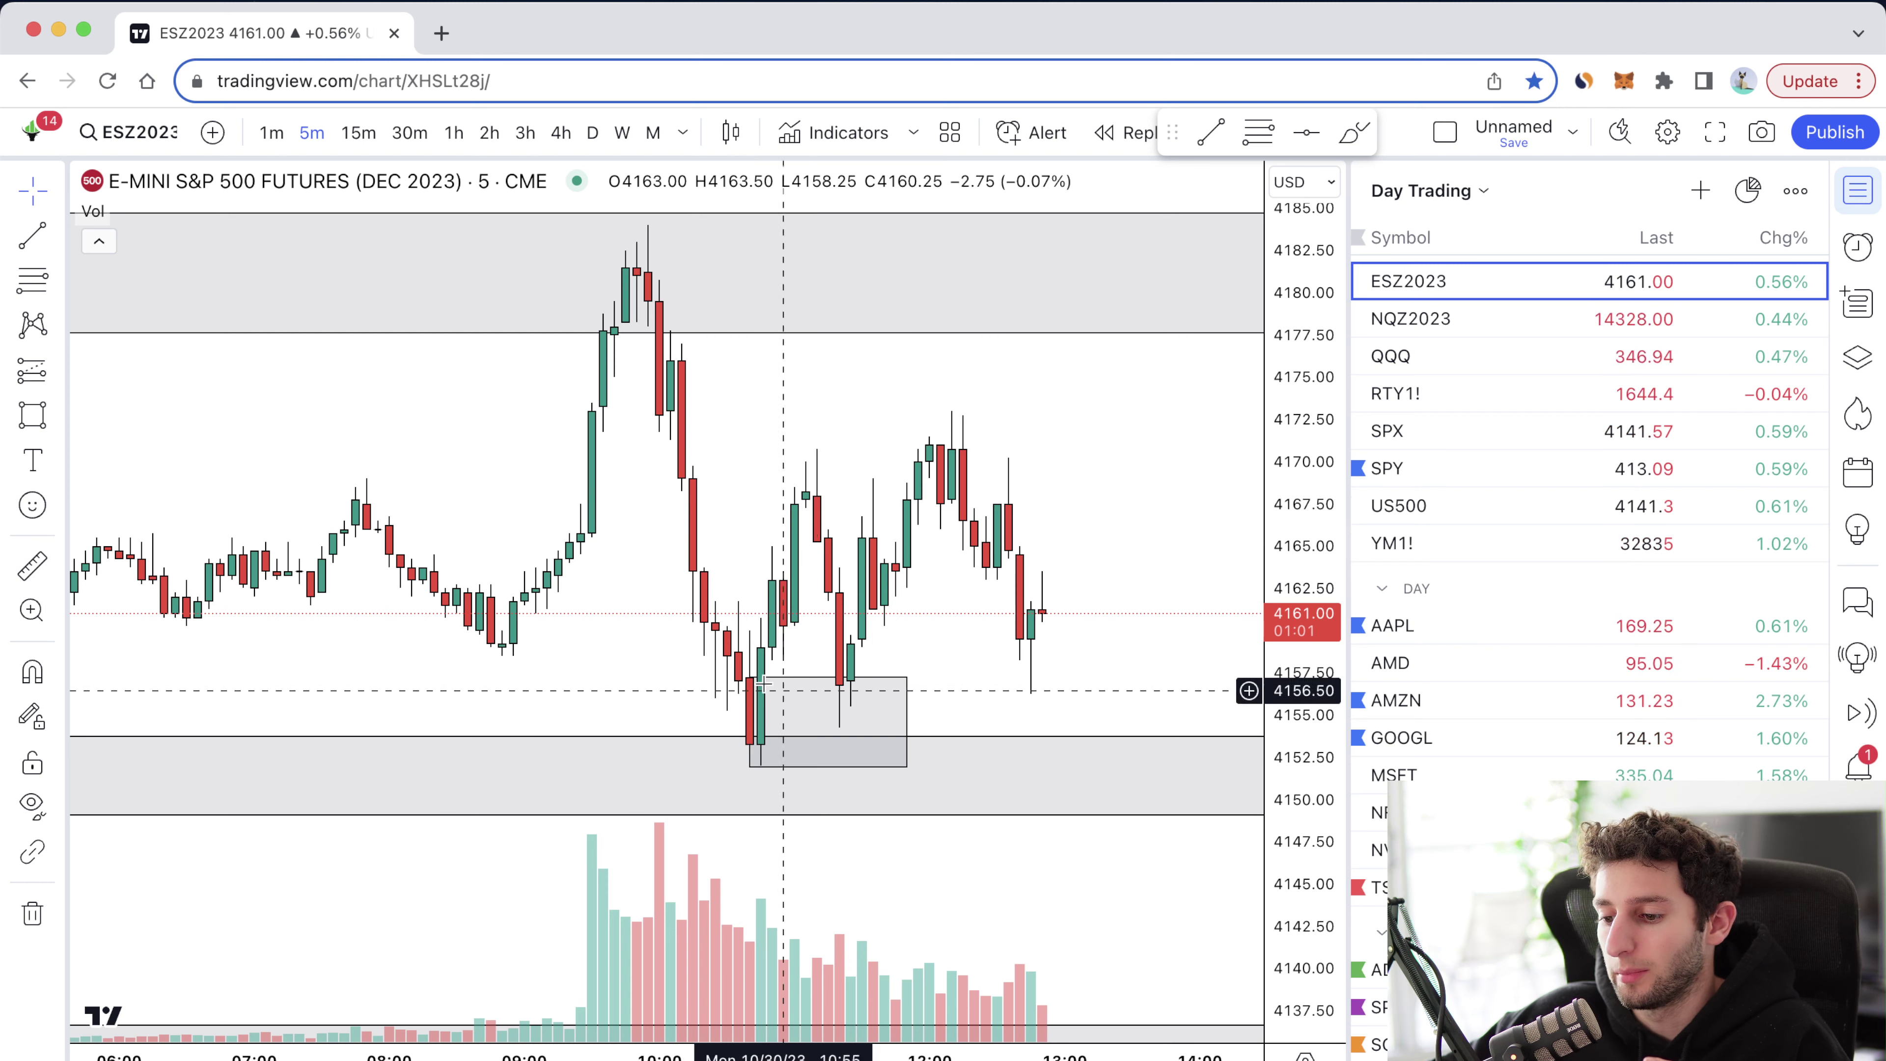
Step: Try a long position from the new rectangle's upper edge with entry 4157.25, stop 4151.50 and a 13.25-point target, and delete it
{"action": "left_click", "coordinate": [32, 376]}
{"action": "left_click", "coordinate": [149, 400]}
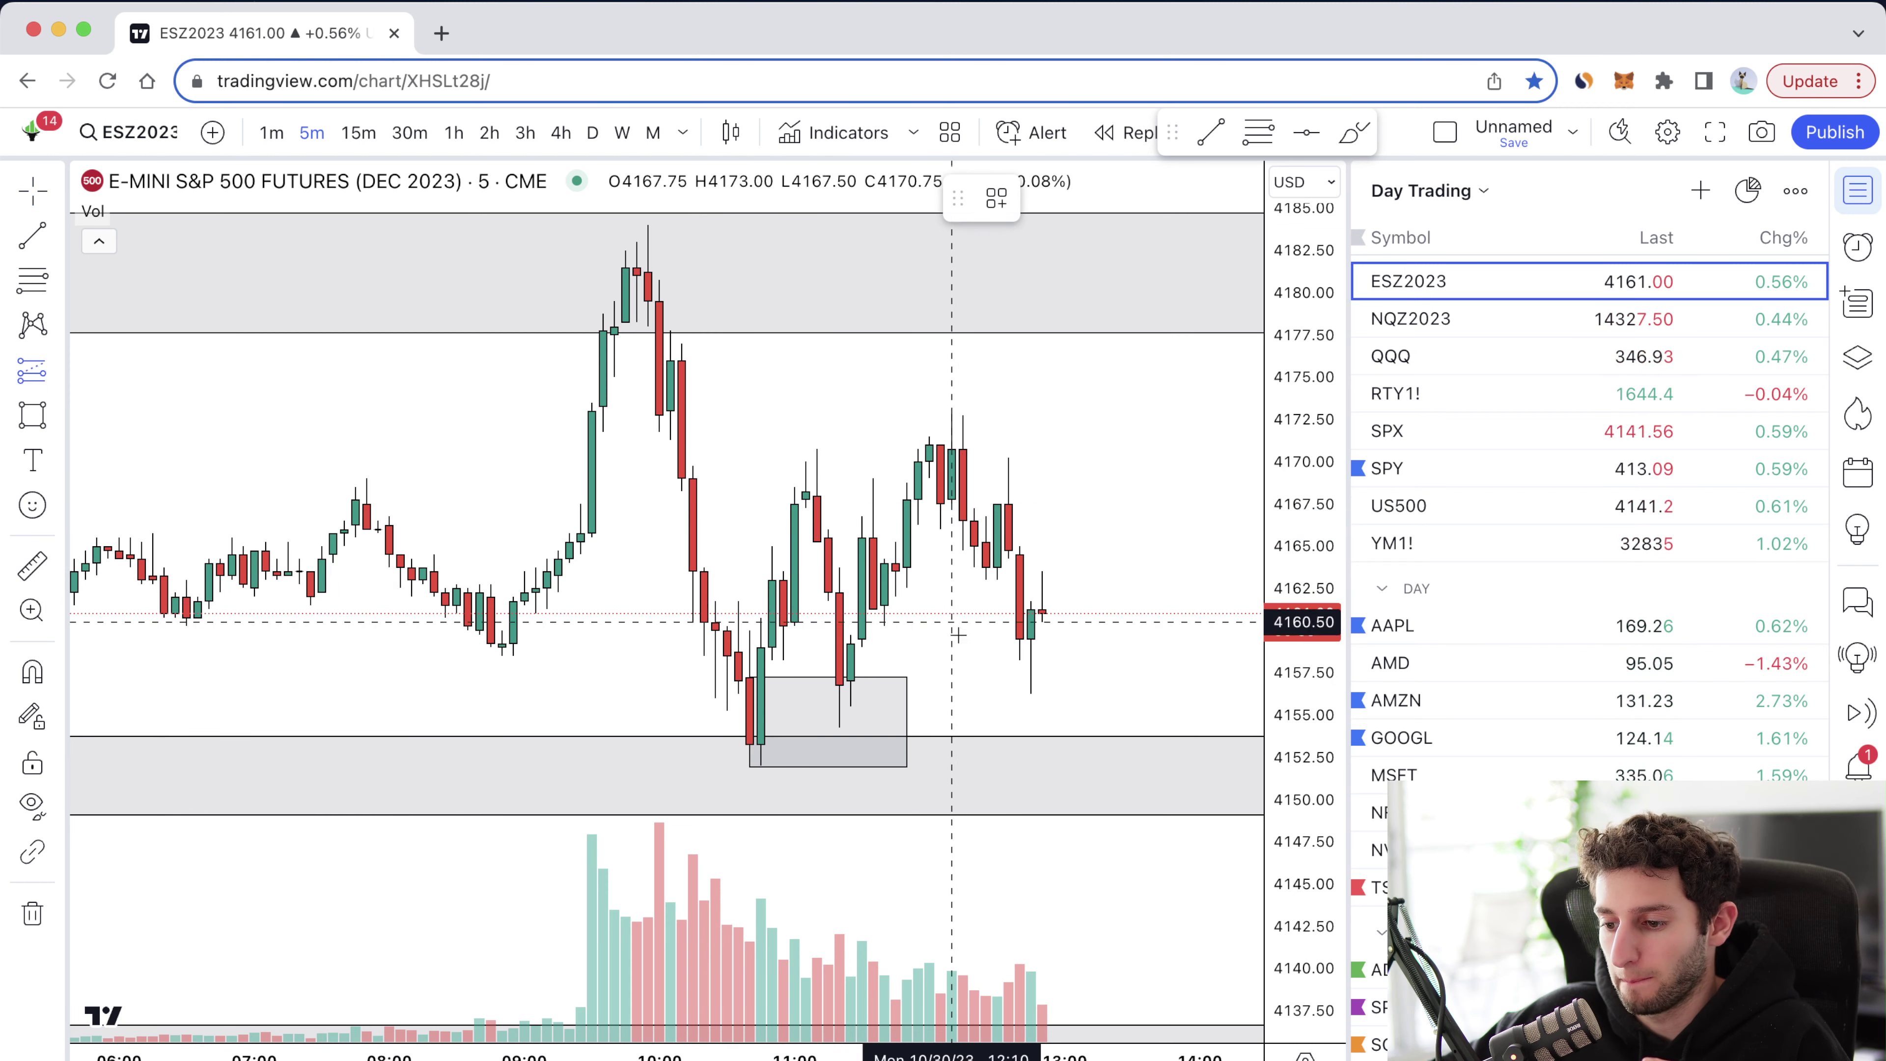
{"action": "left_click", "coordinate": [907, 677]}
{"action": "left_click_drag", "start_coordinate": [918, 787], "coordinate": [909, 774]}
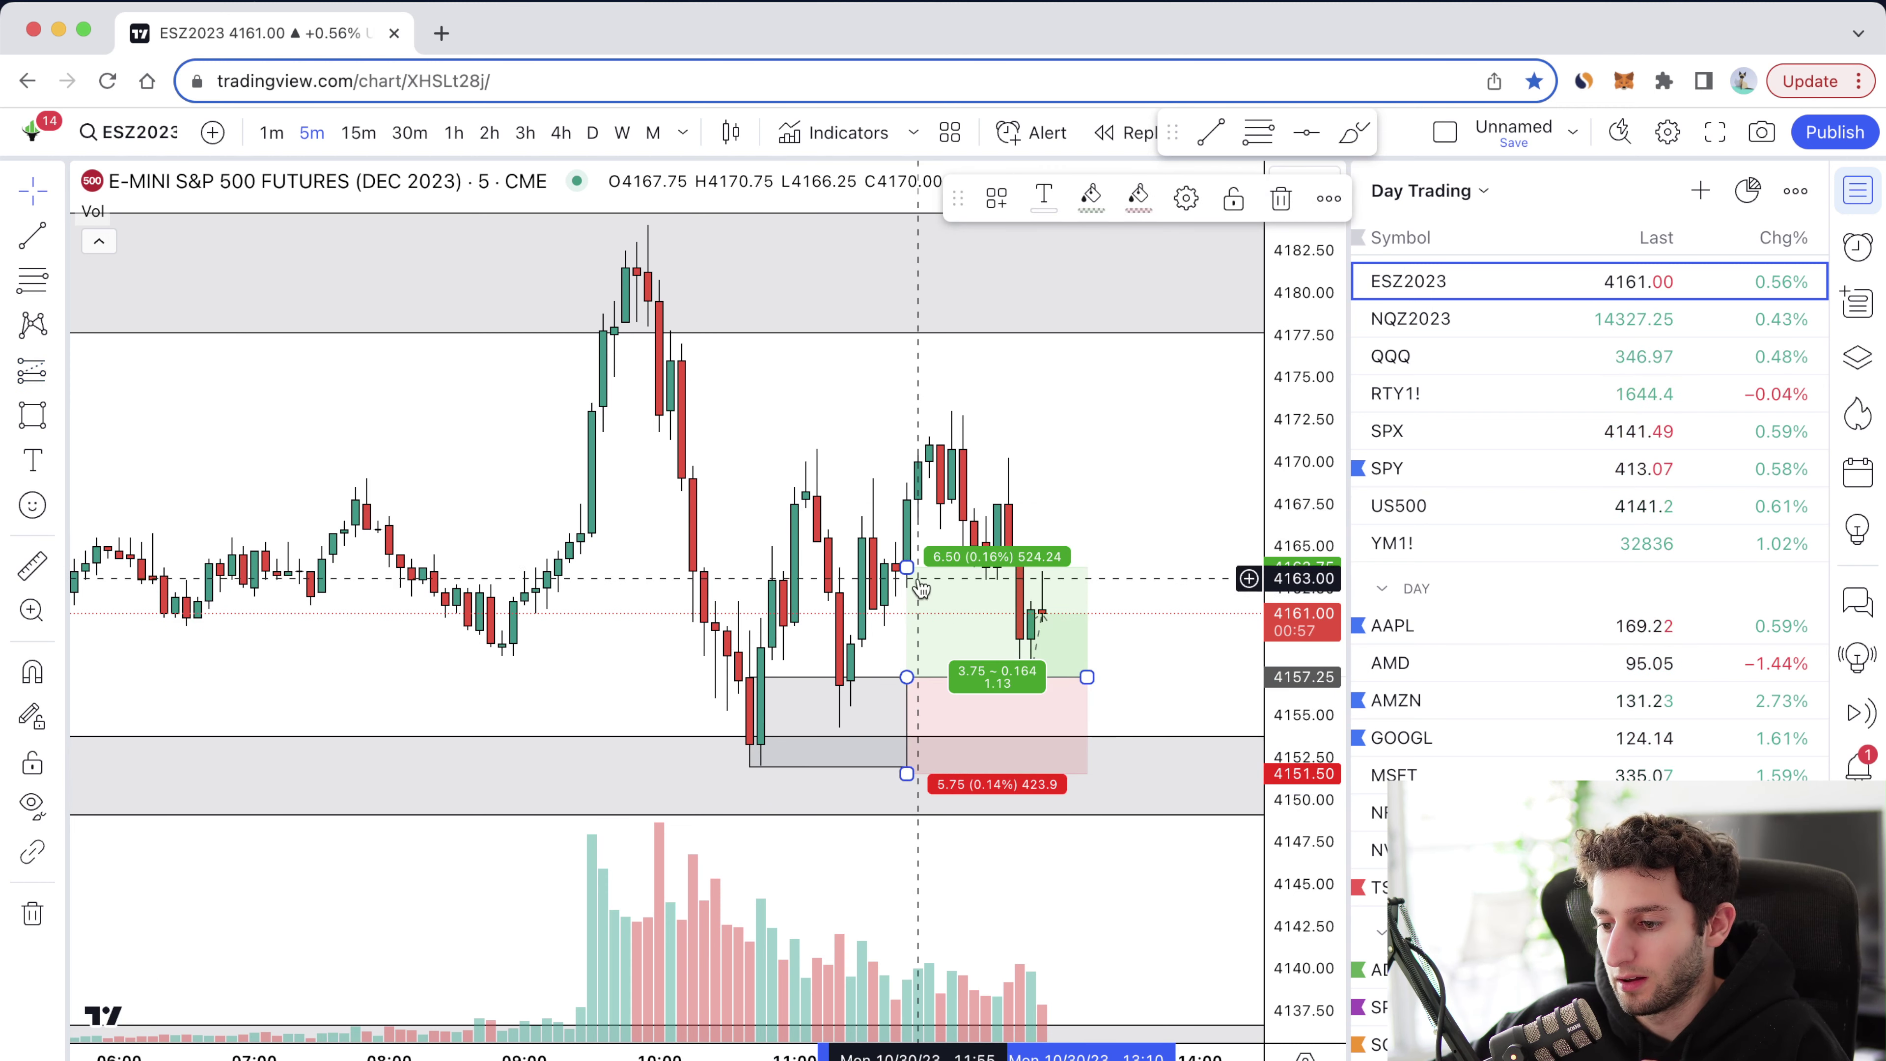
{"action": "left_click_drag", "start_coordinate": [907, 567], "coordinate": [906, 453]}
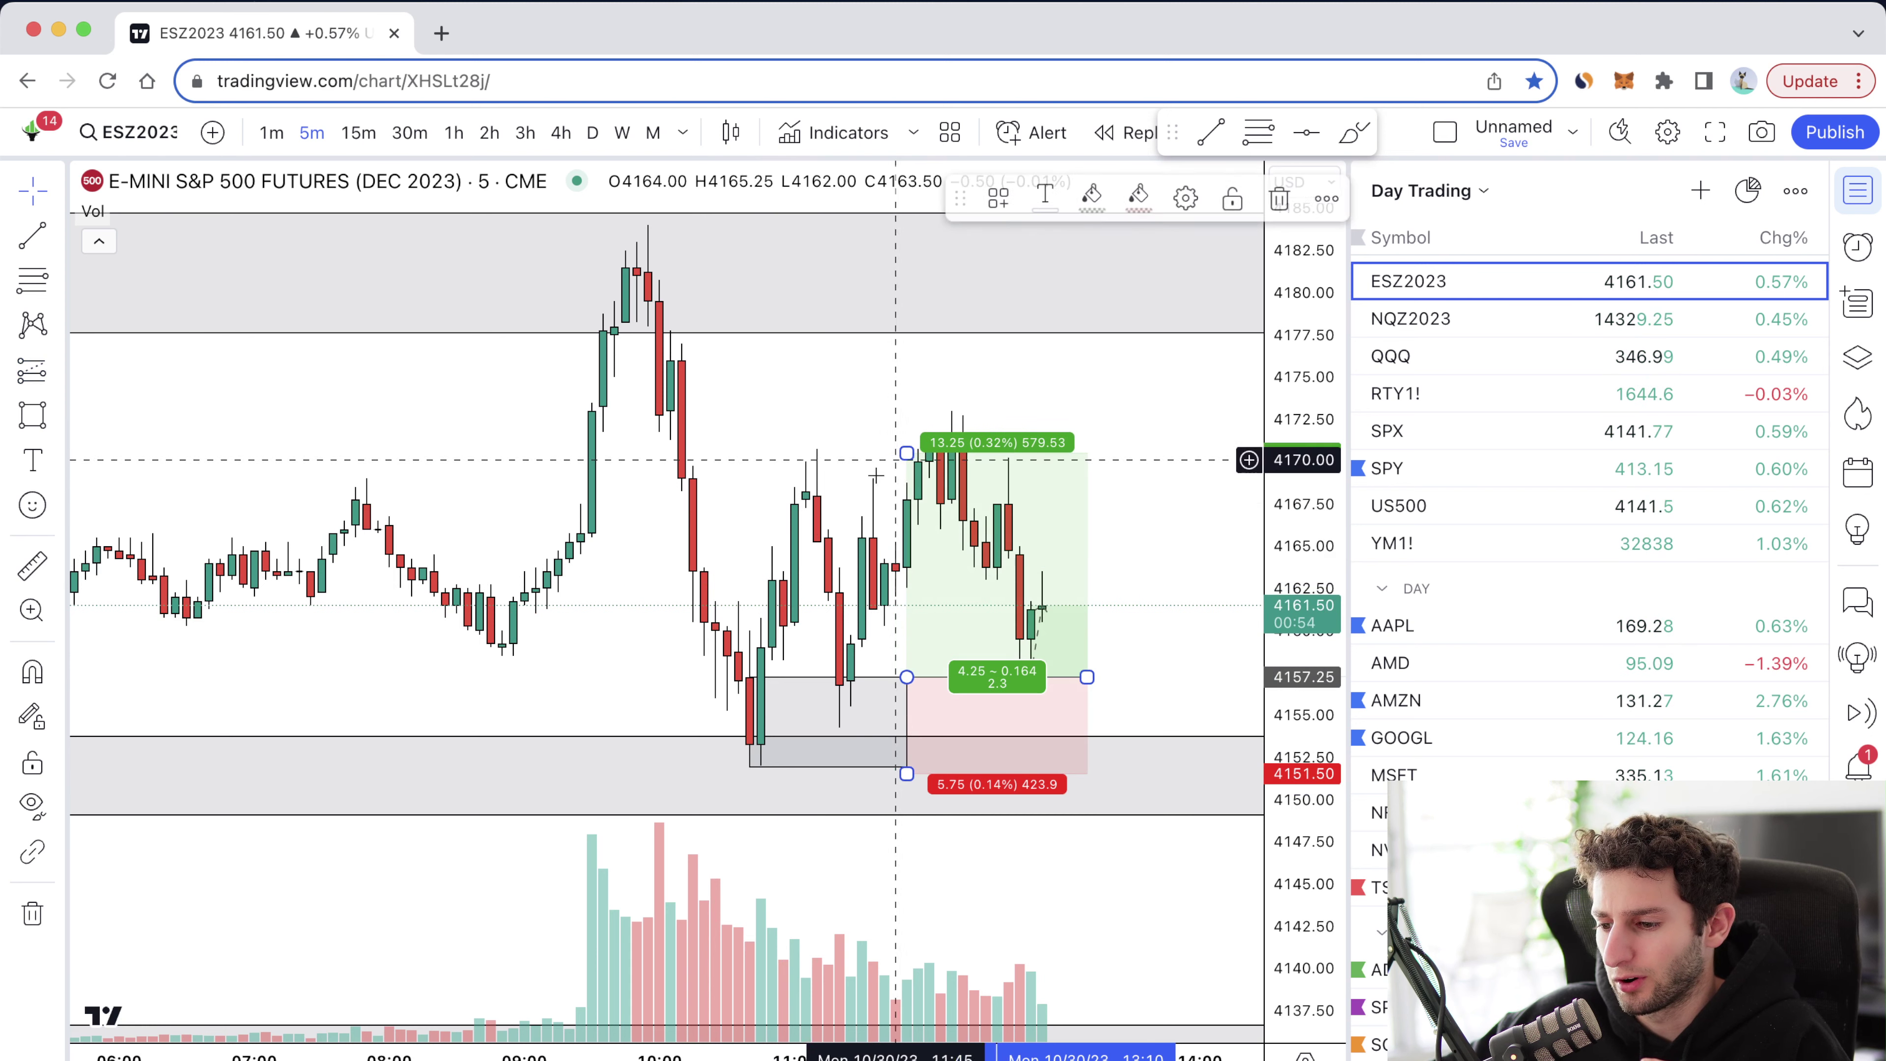
{"action": "key", "text": "Delete"}
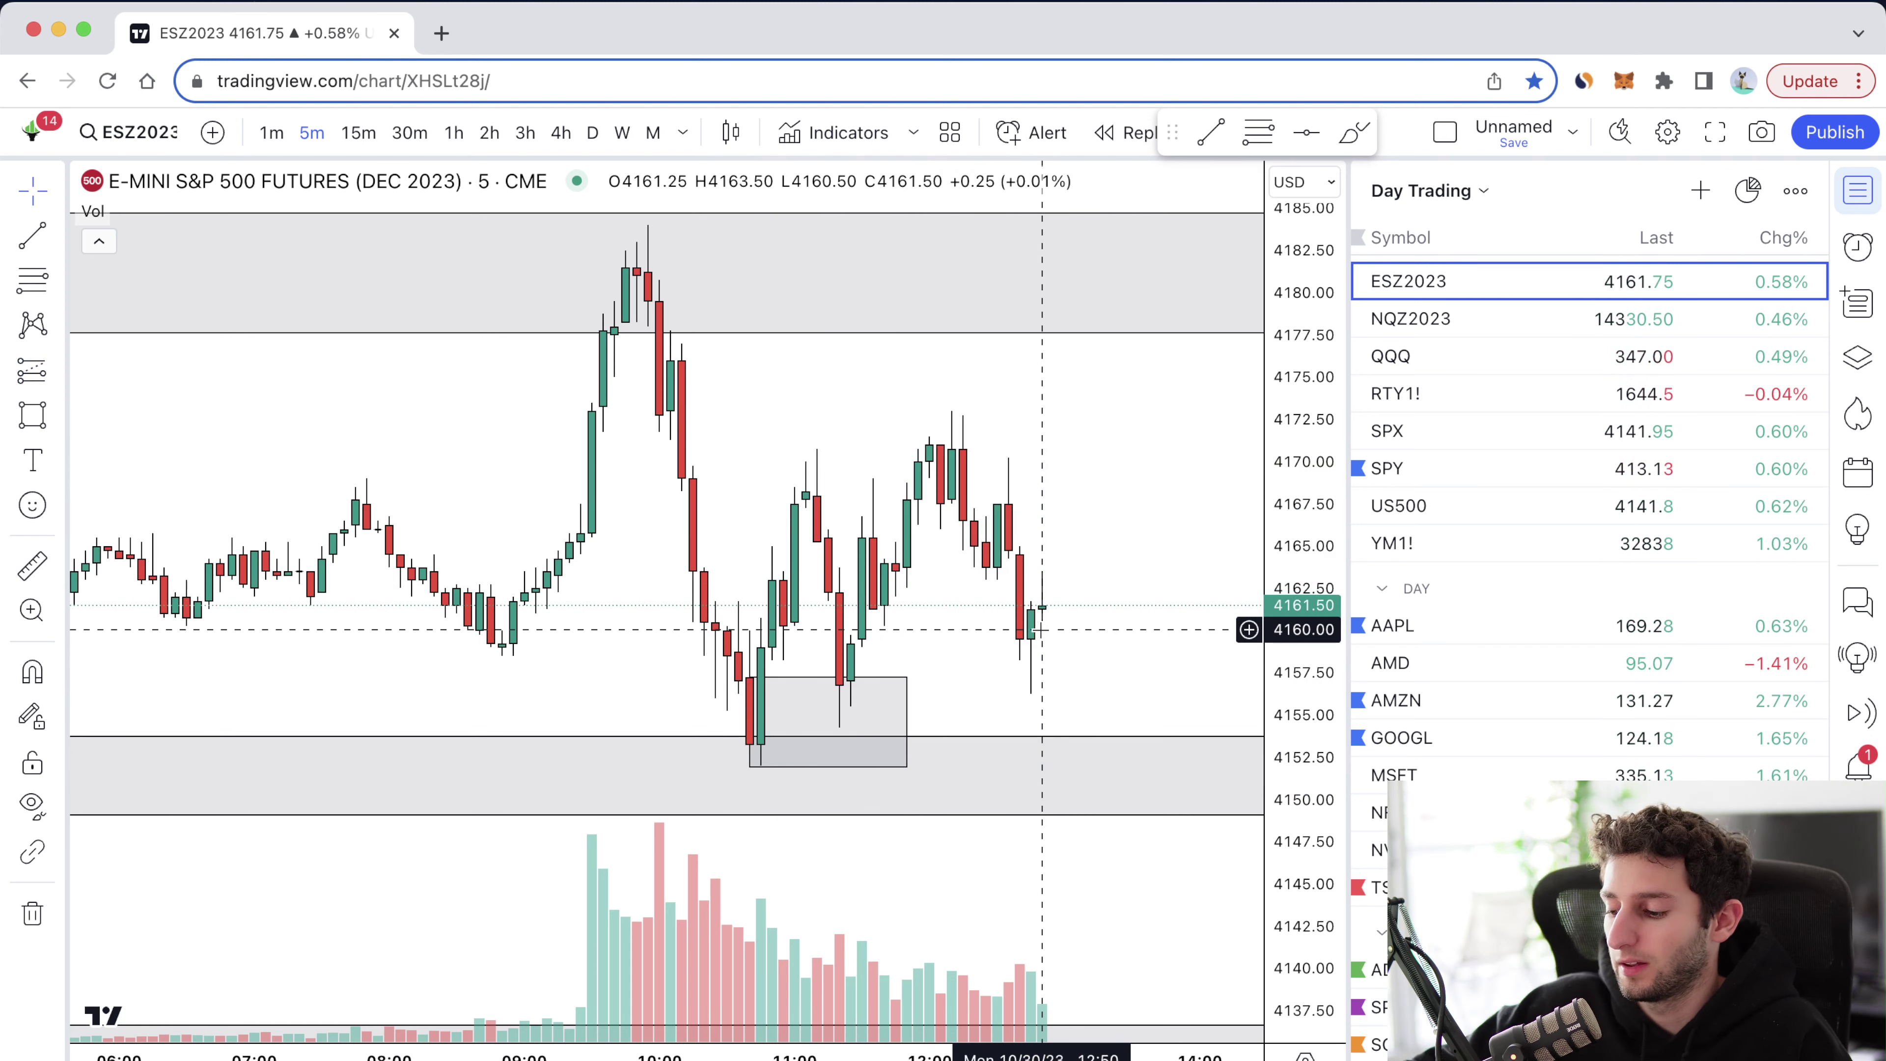
Step: Draw a rectangle from about 4167.50 to 4170.50 over the swing high, starting at the 11:05 candle
{"action": "left_click", "coordinate": [39, 425]}
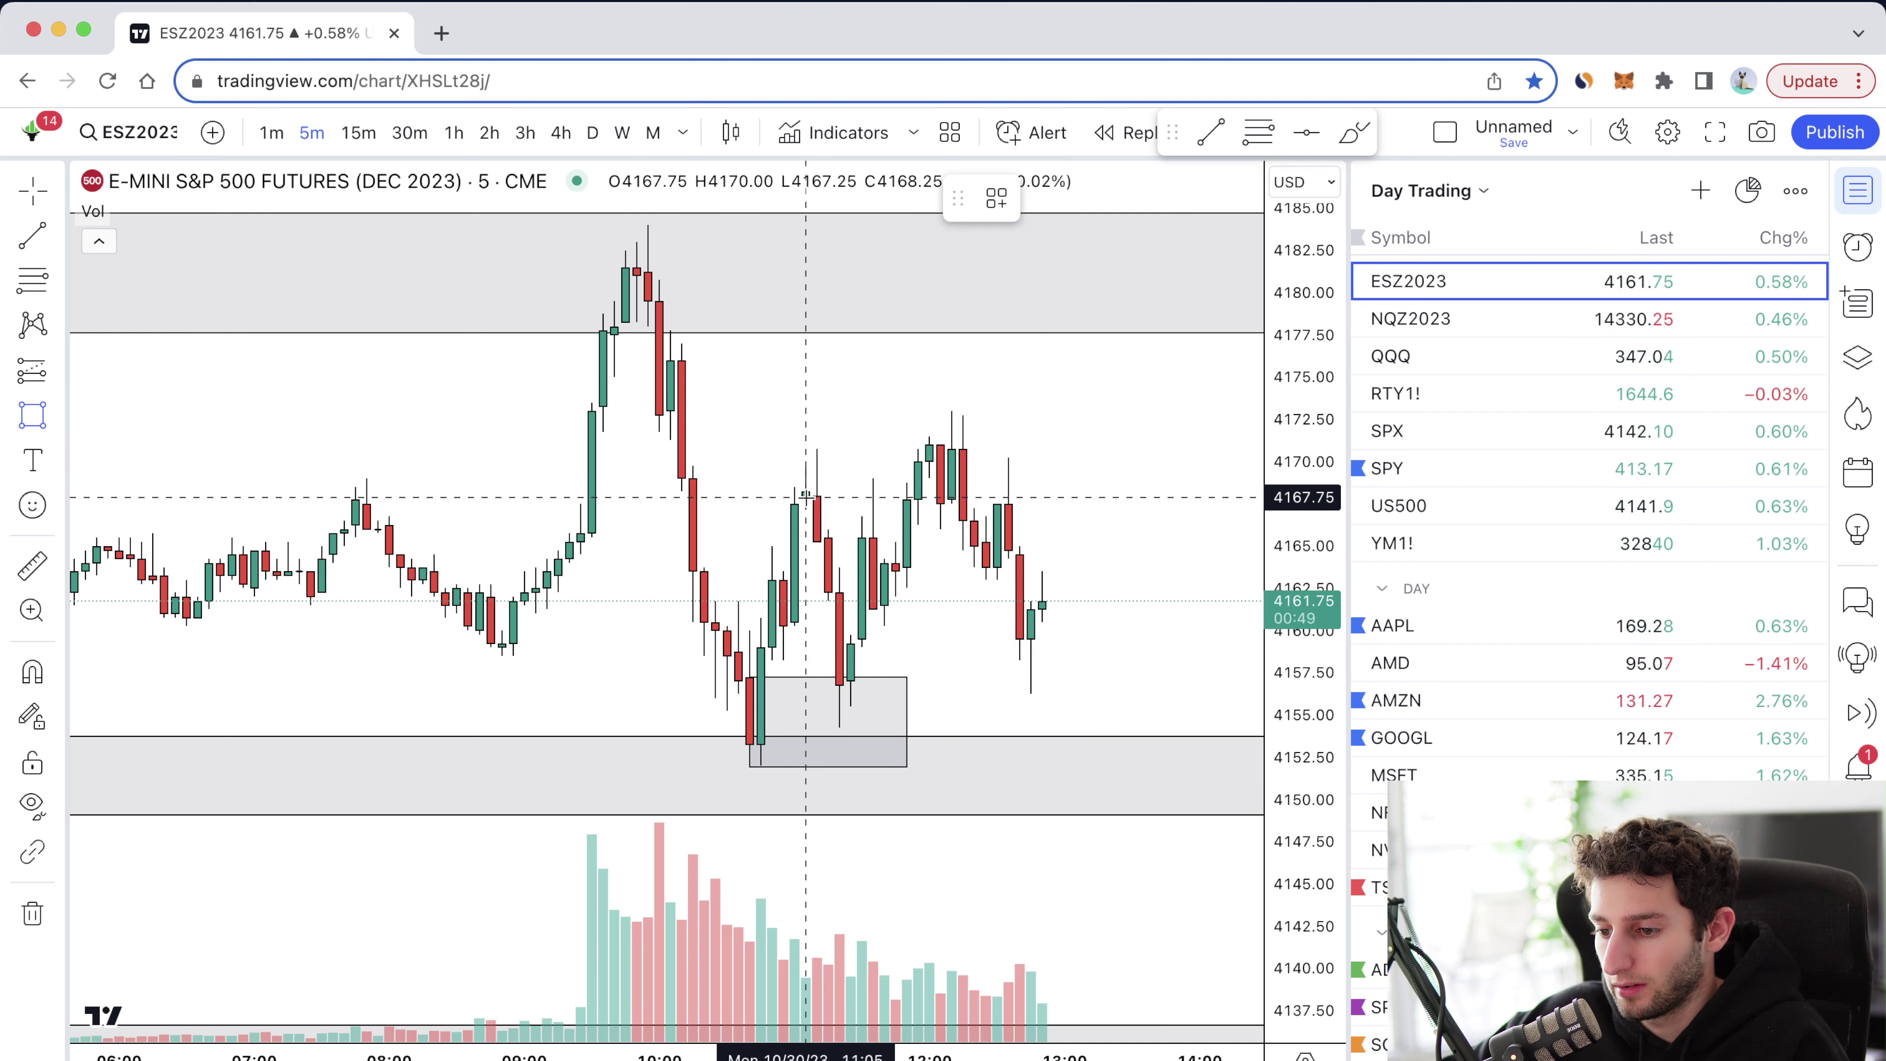
{"action": "mouse_move", "coordinate": [805, 496]}
{"action": "left_mouse_down"}
{"action": "mouse_move", "coordinate": [828, 446]}
{"action": "mouse_move", "coordinate": [884, 452]}
{"action": "left_mouse_up"}
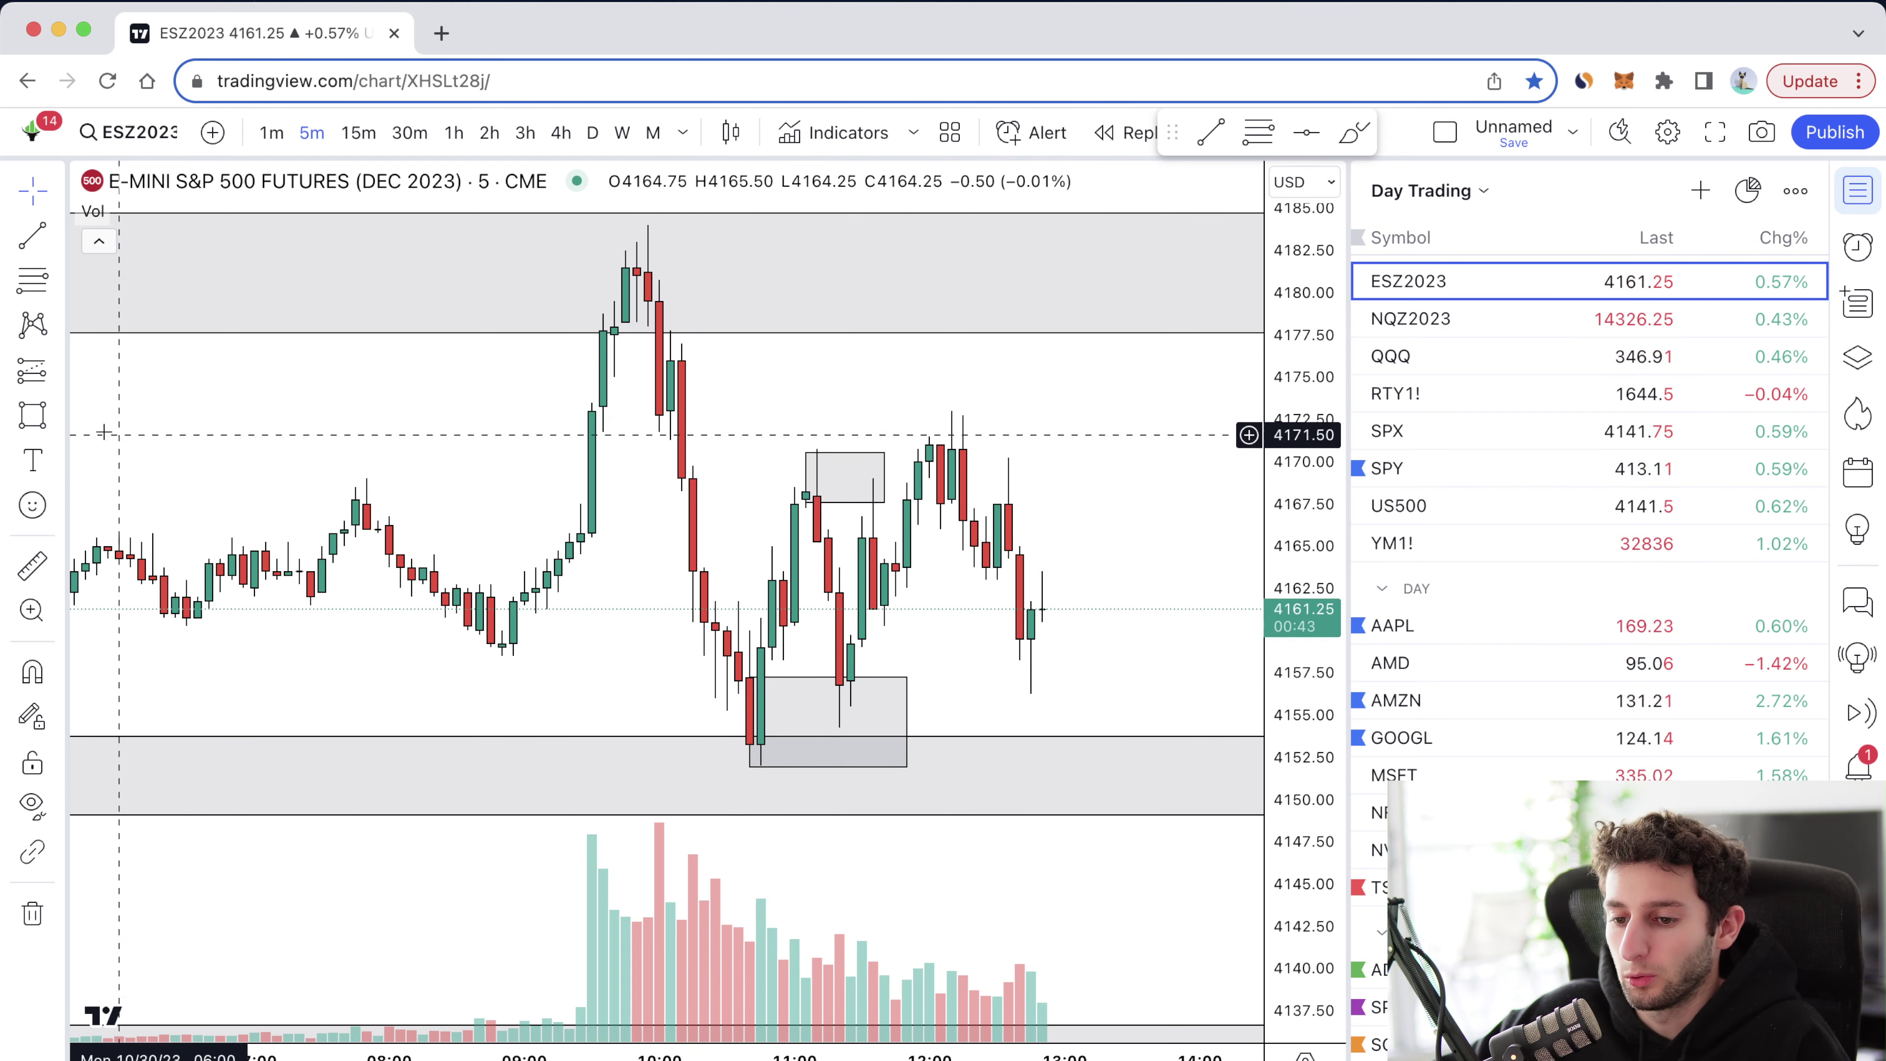
Step: Try a short position from the new rectangle's lower edge with entry 4167.50, stop 4171.00 and target 4160.00, and delete it
{"action": "left_click", "coordinate": [34, 369]}
{"action": "left_click", "coordinate": [159, 451]}
{"action": "scroll", "coordinate": [720, 503], "scroll_direction": "right", "scroll_amount": 5}
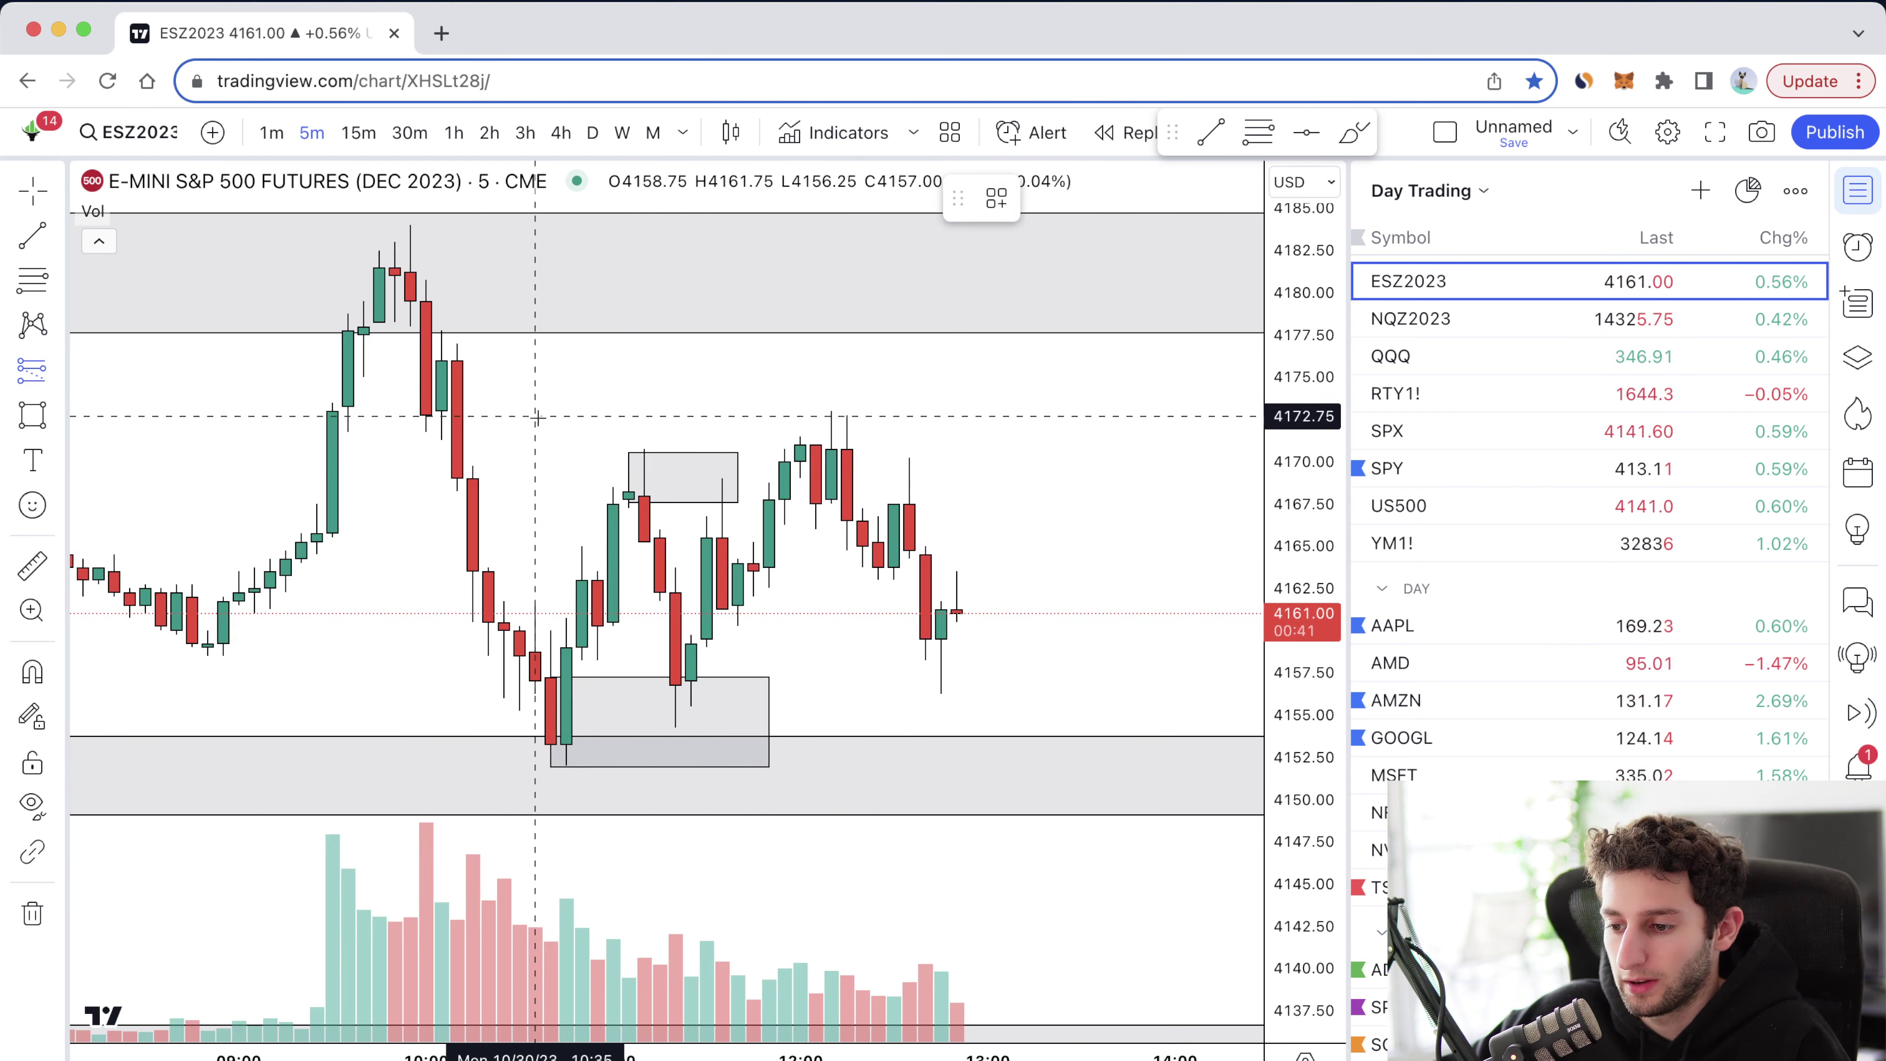
{"action": "left_click", "coordinate": [733, 503]}
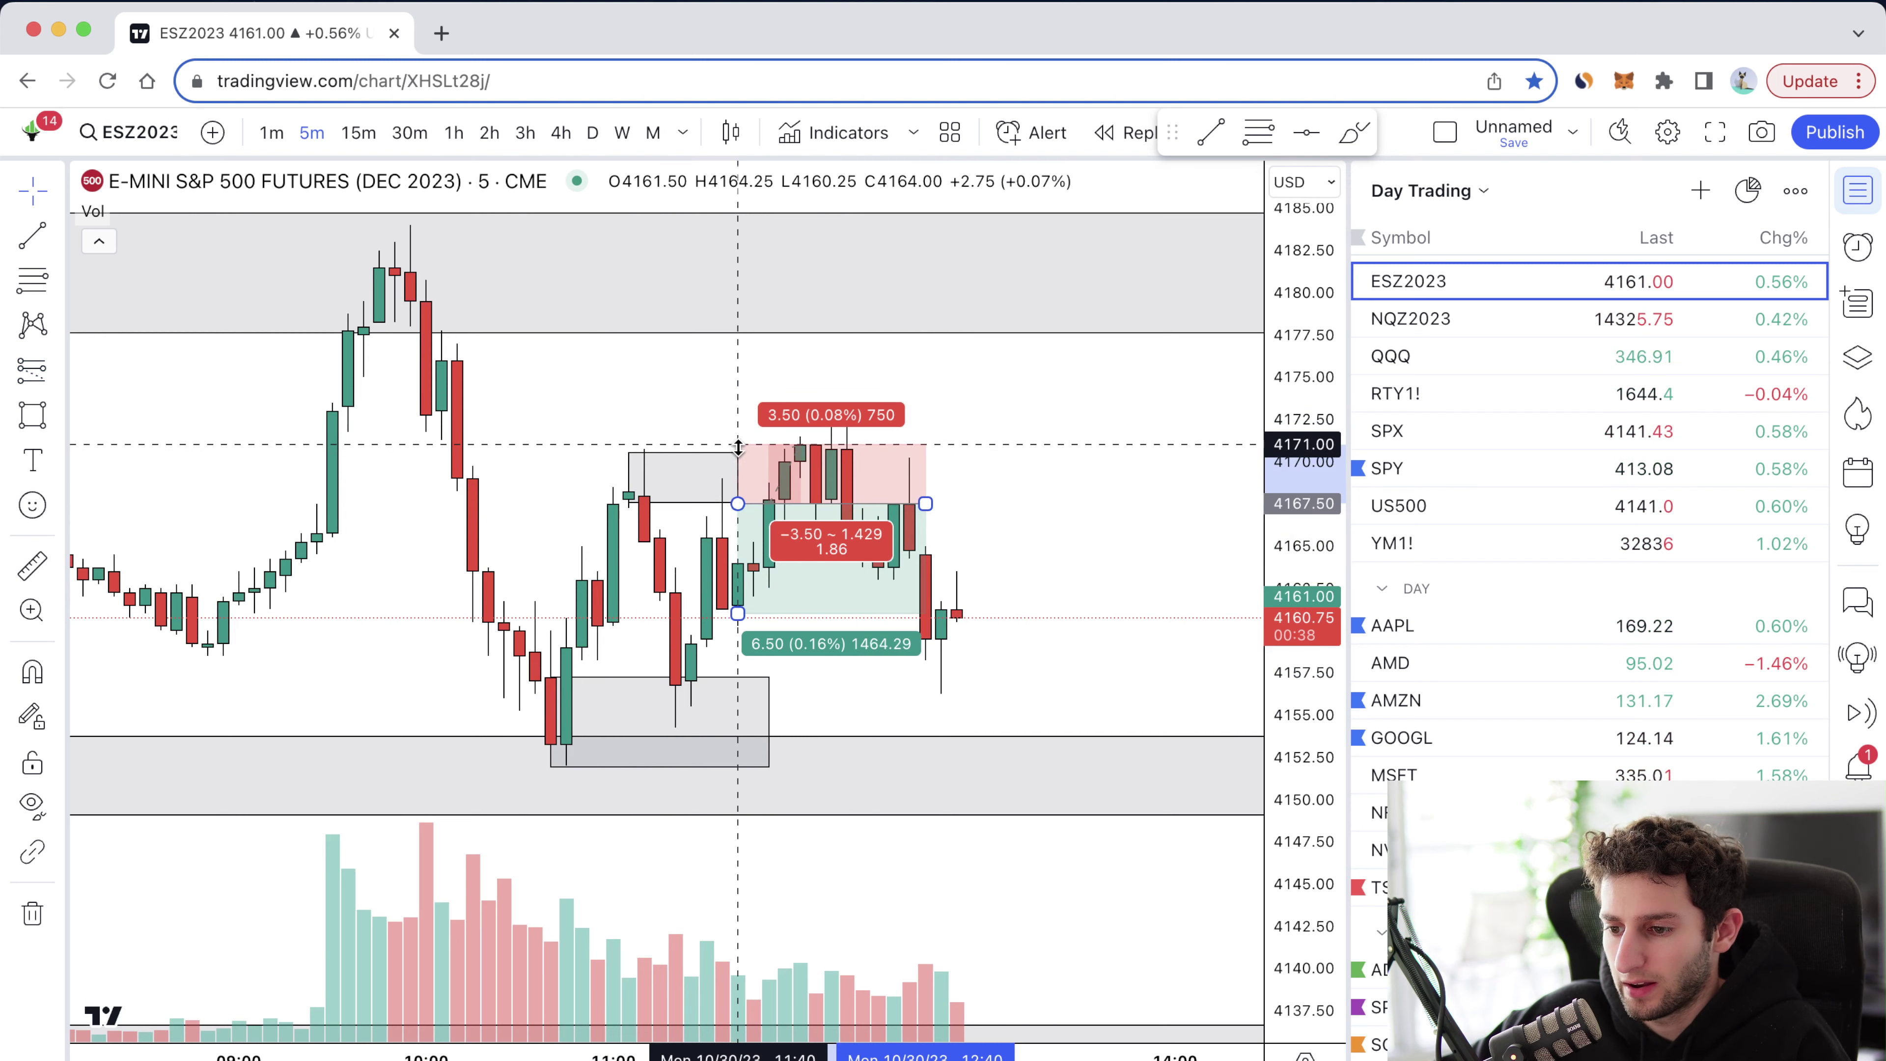
{"action": "left_click_drag", "start_coordinate": [744, 613], "coordinate": [757, 630]}
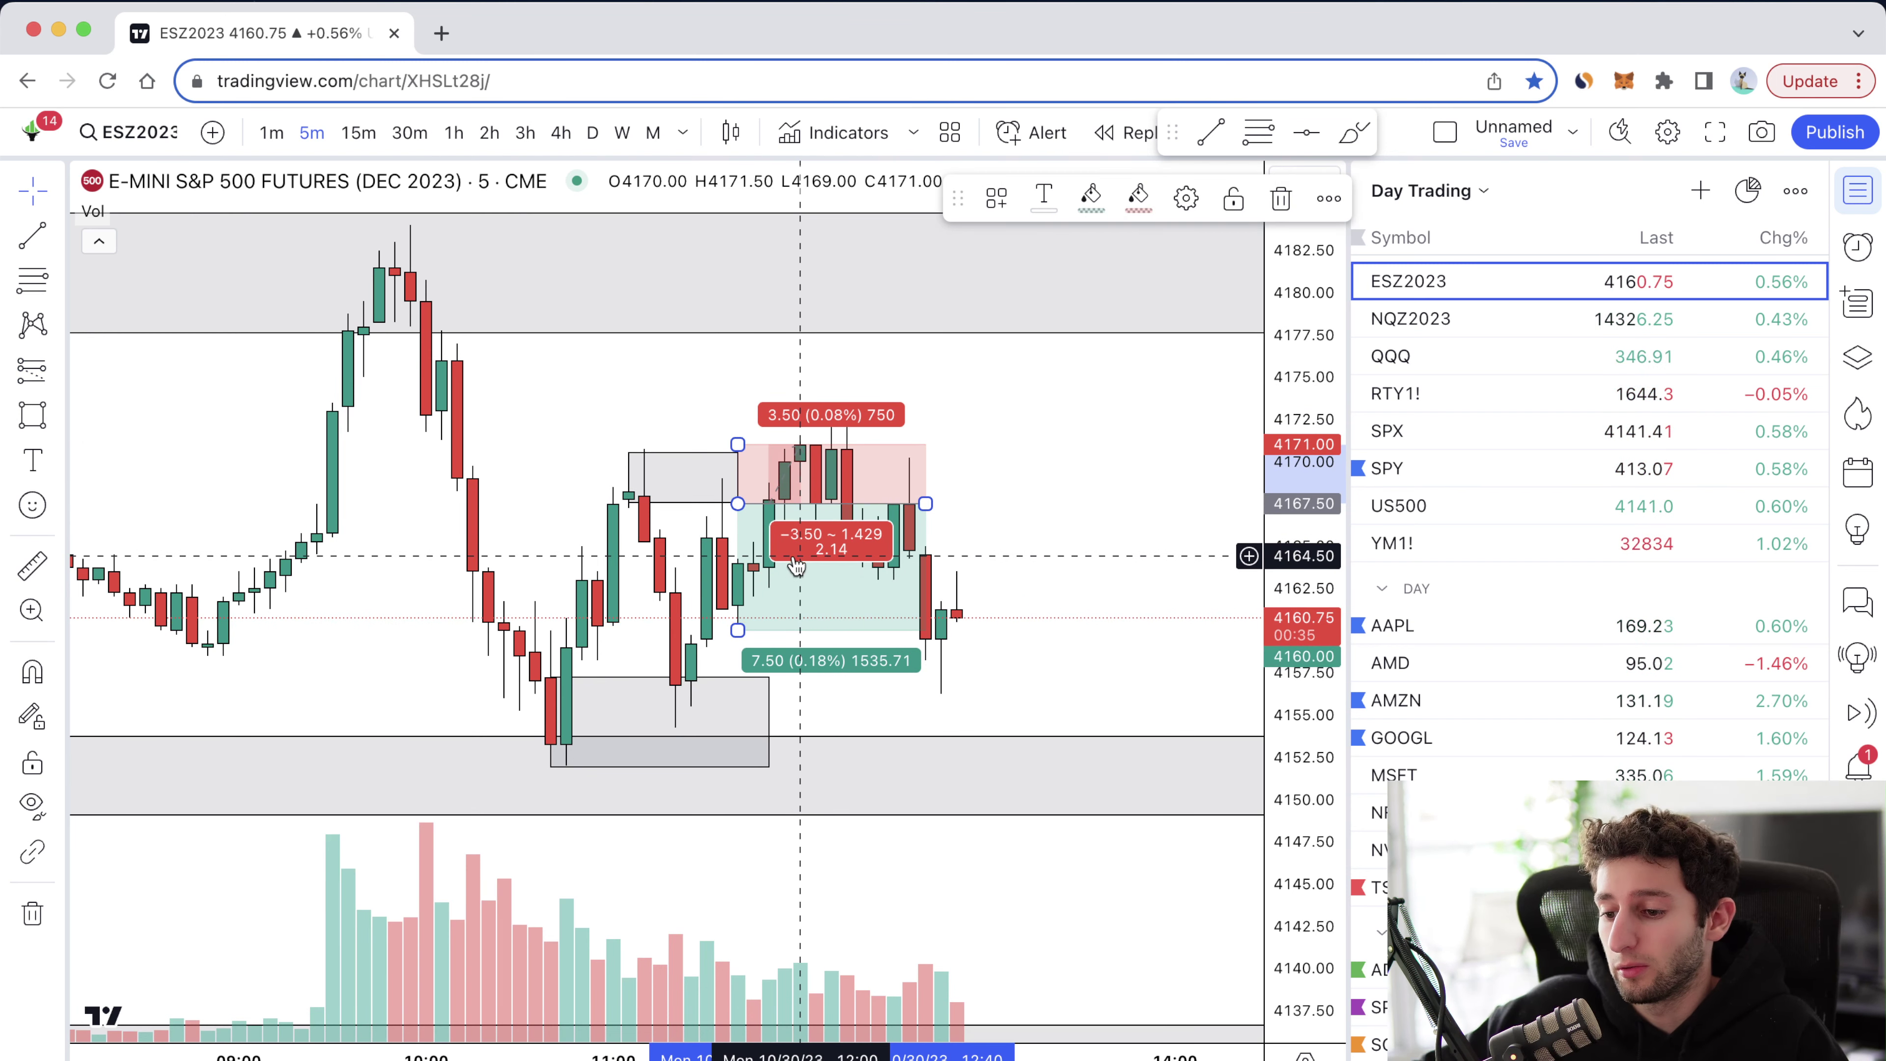
{"action": "key", "text": "Delete"}
{"action": "scroll", "coordinate": [844, 490], "scroll_direction": "down", "scroll_amount": 2}
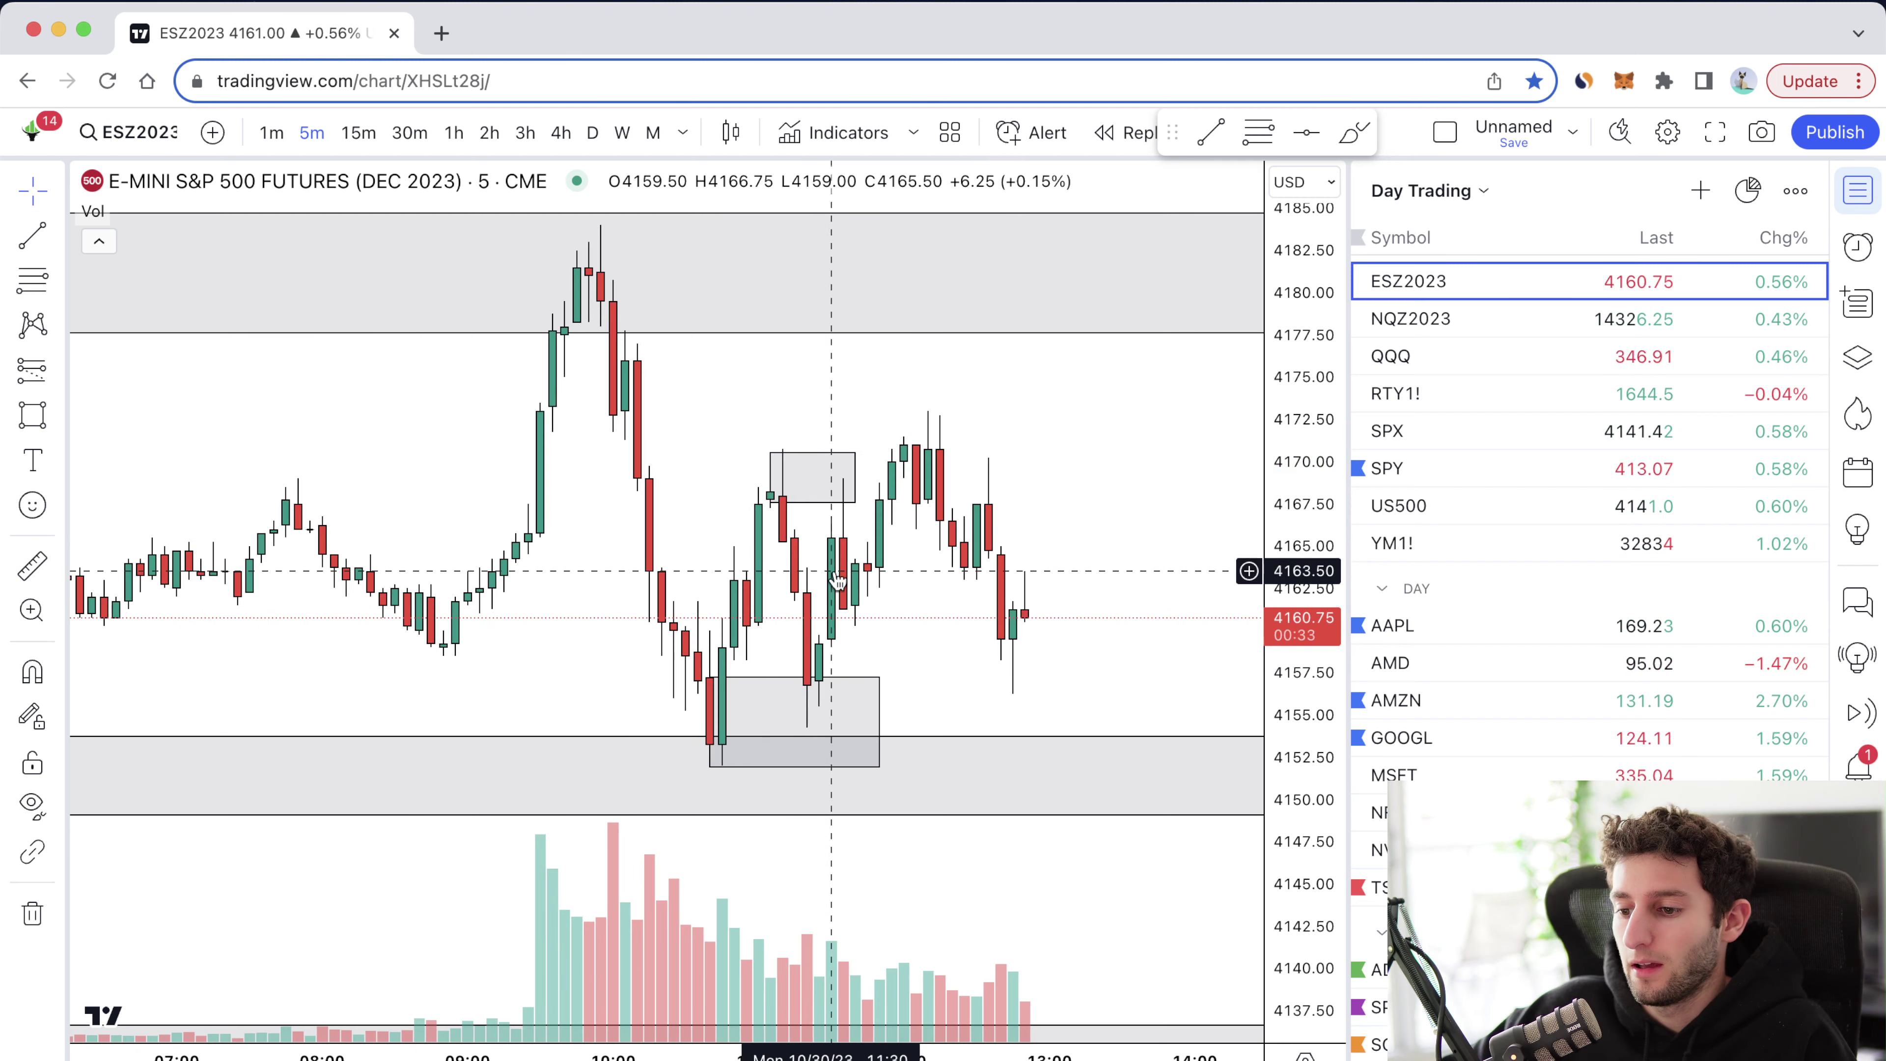
Step: Reshape the swing-high rectangle to start at the 10:00 candle, span about 4177.50 to 4172.75 and extend to about 12:55
{"action": "mouse_move", "coordinate": [845, 490]}
{"action": "left_mouse_down"}
{"action": "mouse_move", "coordinate": [765, 456]}
{"action": "mouse_move", "coordinate": [619, 342]}
{"action": "left_mouse_up"}
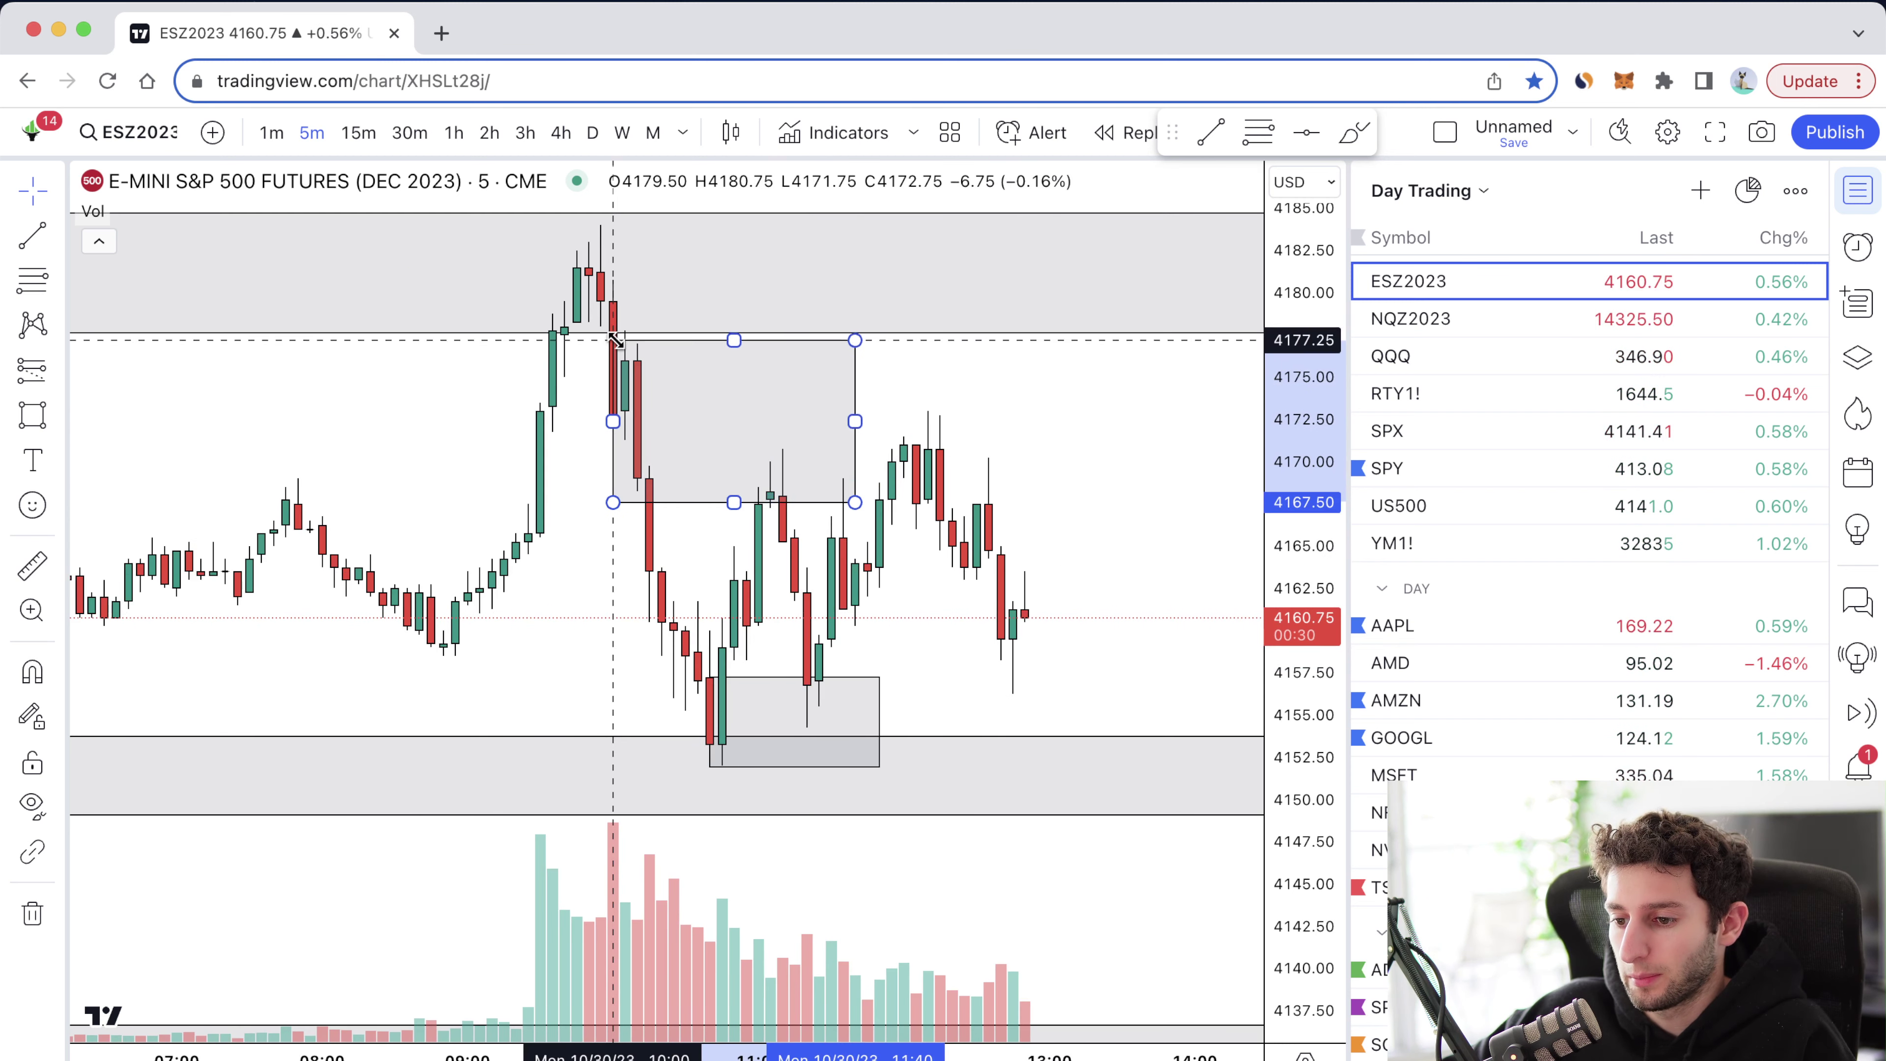
{"action": "left_click_drag", "start_coordinate": [613, 502], "coordinate": [608, 420]}
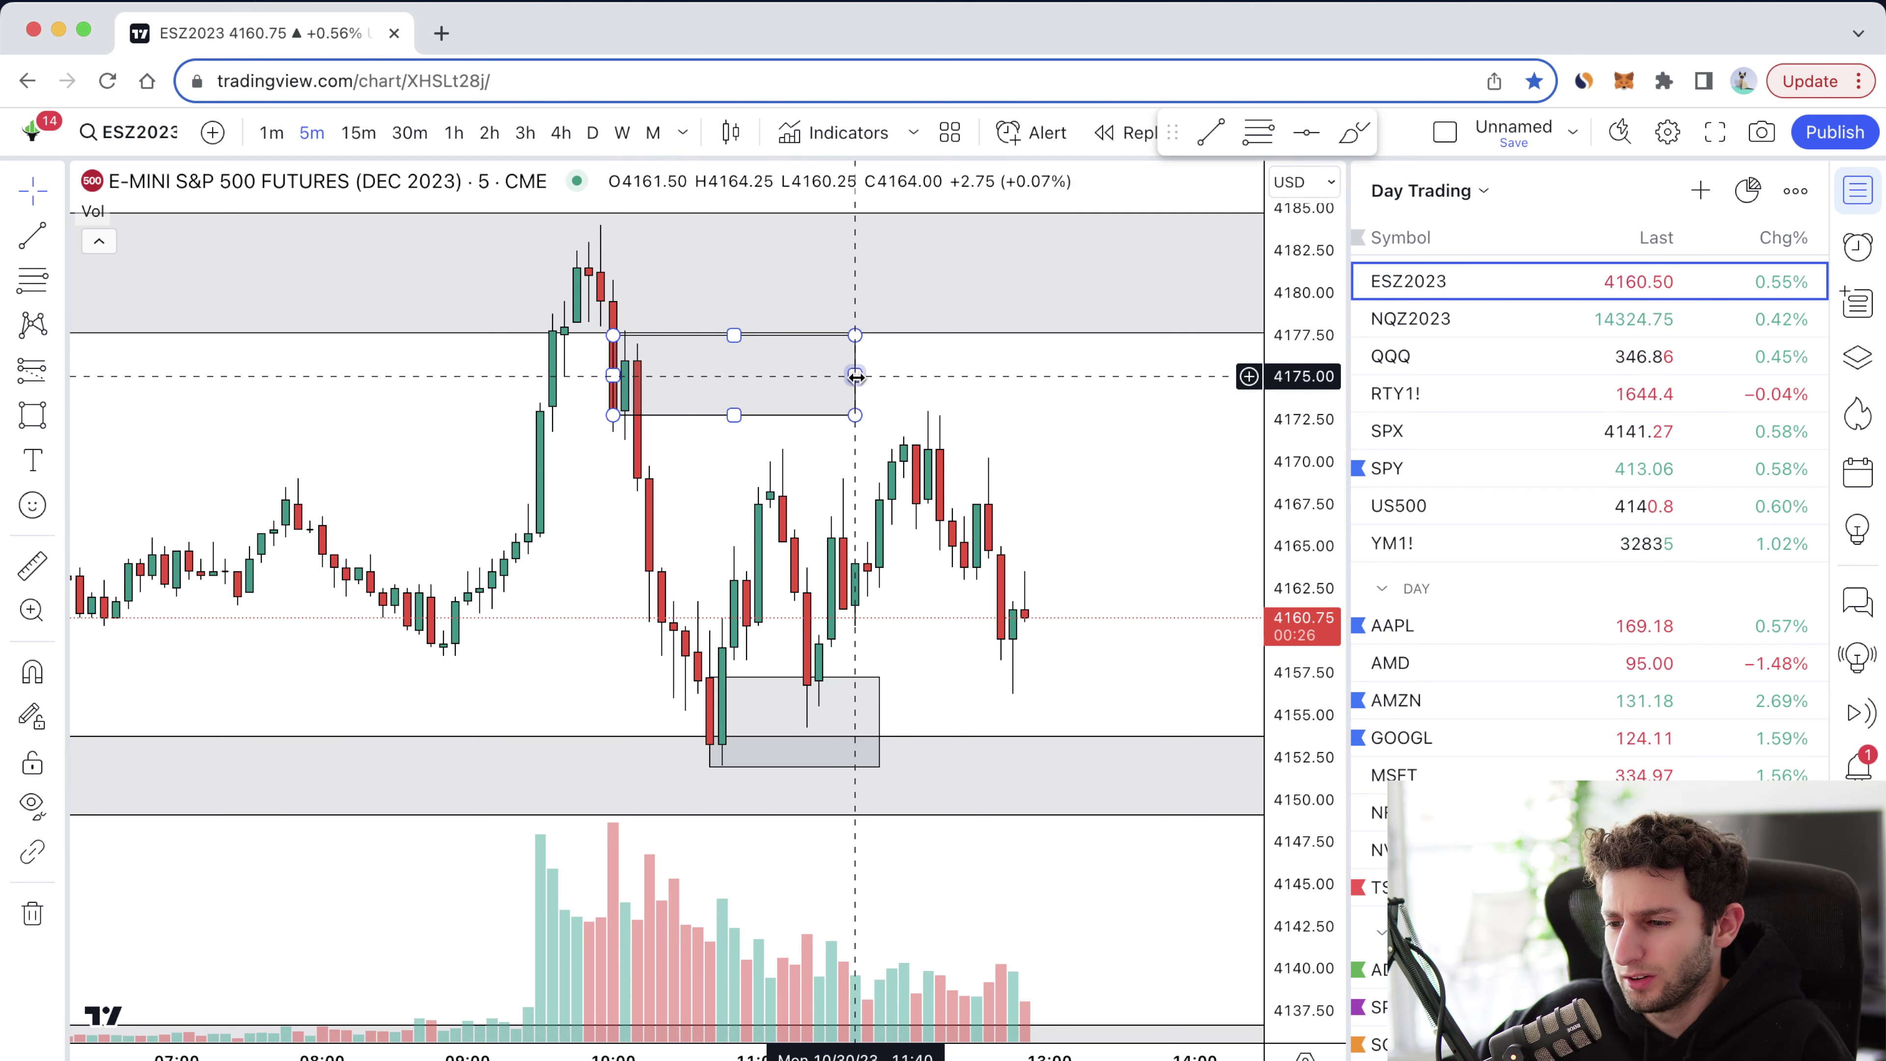
{"action": "left_click_drag", "start_coordinate": [855, 375], "coordinate": [1038, 376]}
Step: Try a short position from the reshaped rectangle's lower edge with entry 4172.75, stop 4178.00 and a 15.50-point target, and delete it
{"action": "left_click", "coordinate": [38, 379]}
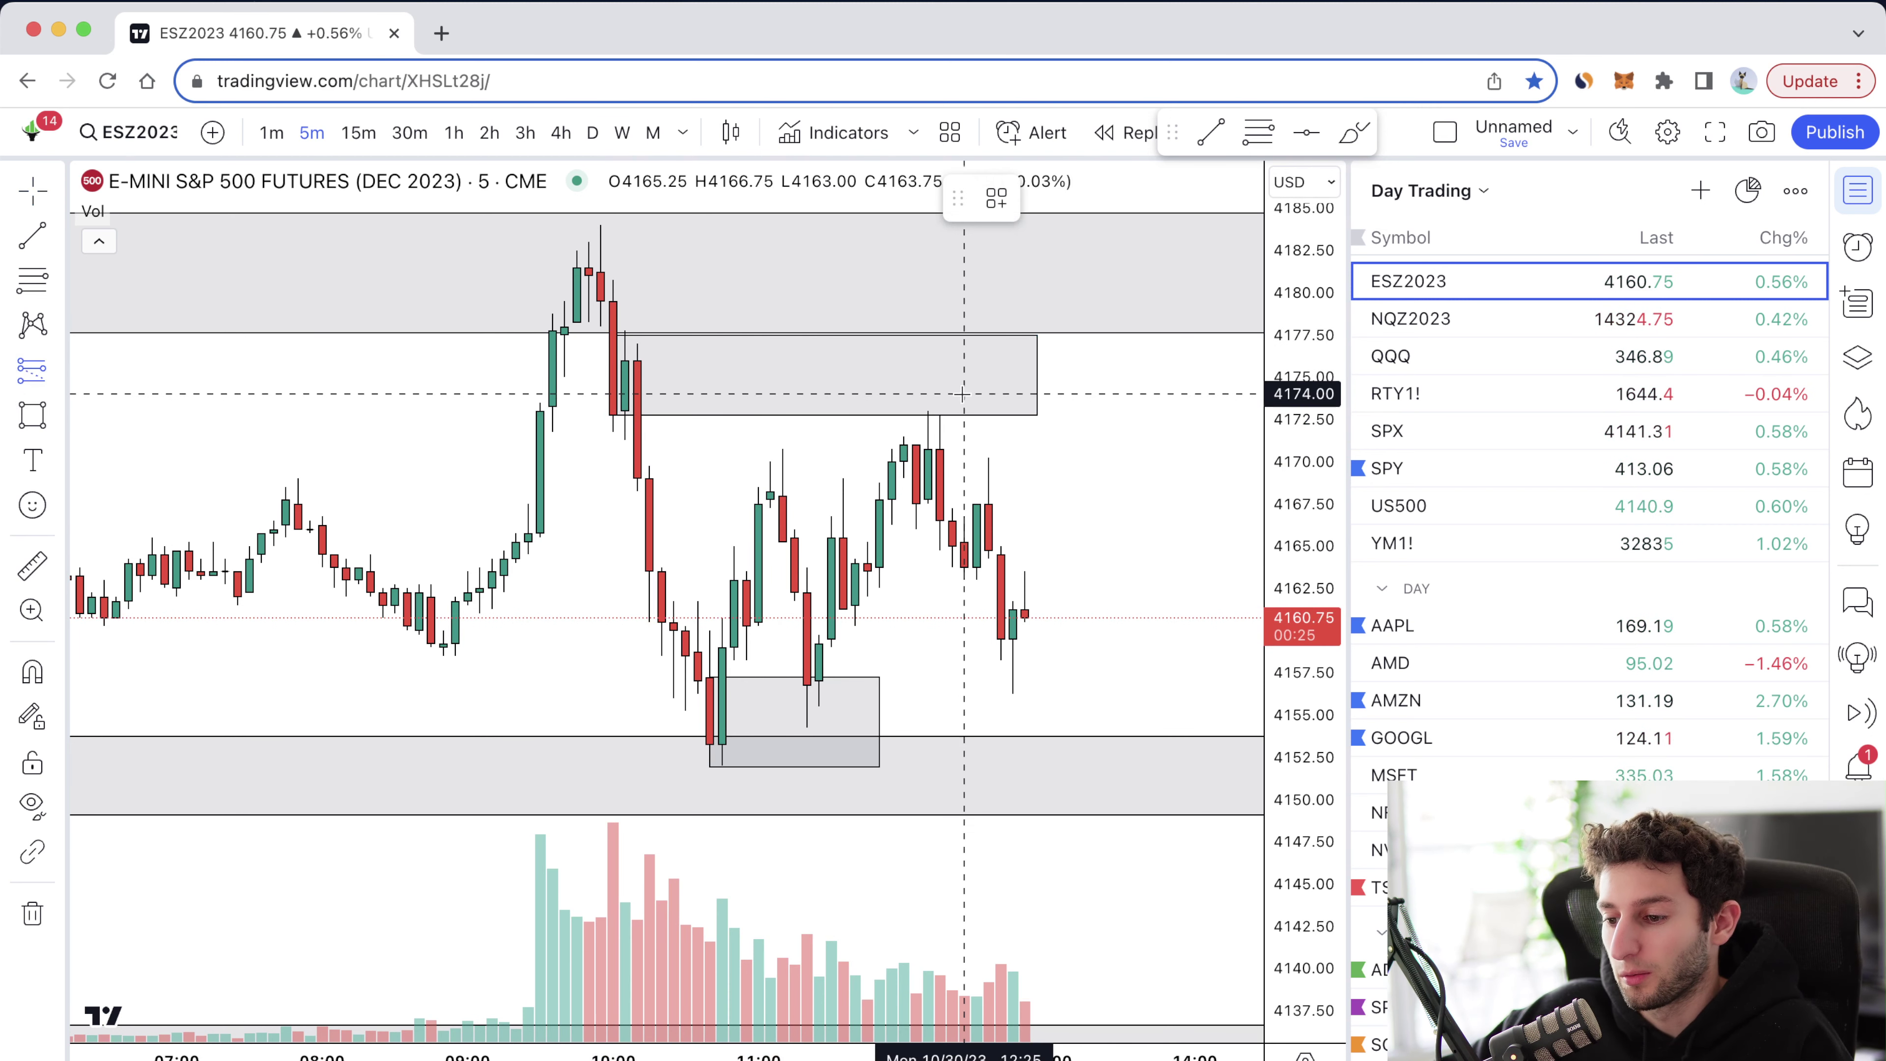
{"action": "left_click", "coordinate": [967, 411]}
{"action": "left_click_drag", "start_coordinate": [964, 315], "coordinate": [965, 332]}
{"action": "left_click_drag", "start_coordinate": [964, 524], "coordinate": [972, 676]}
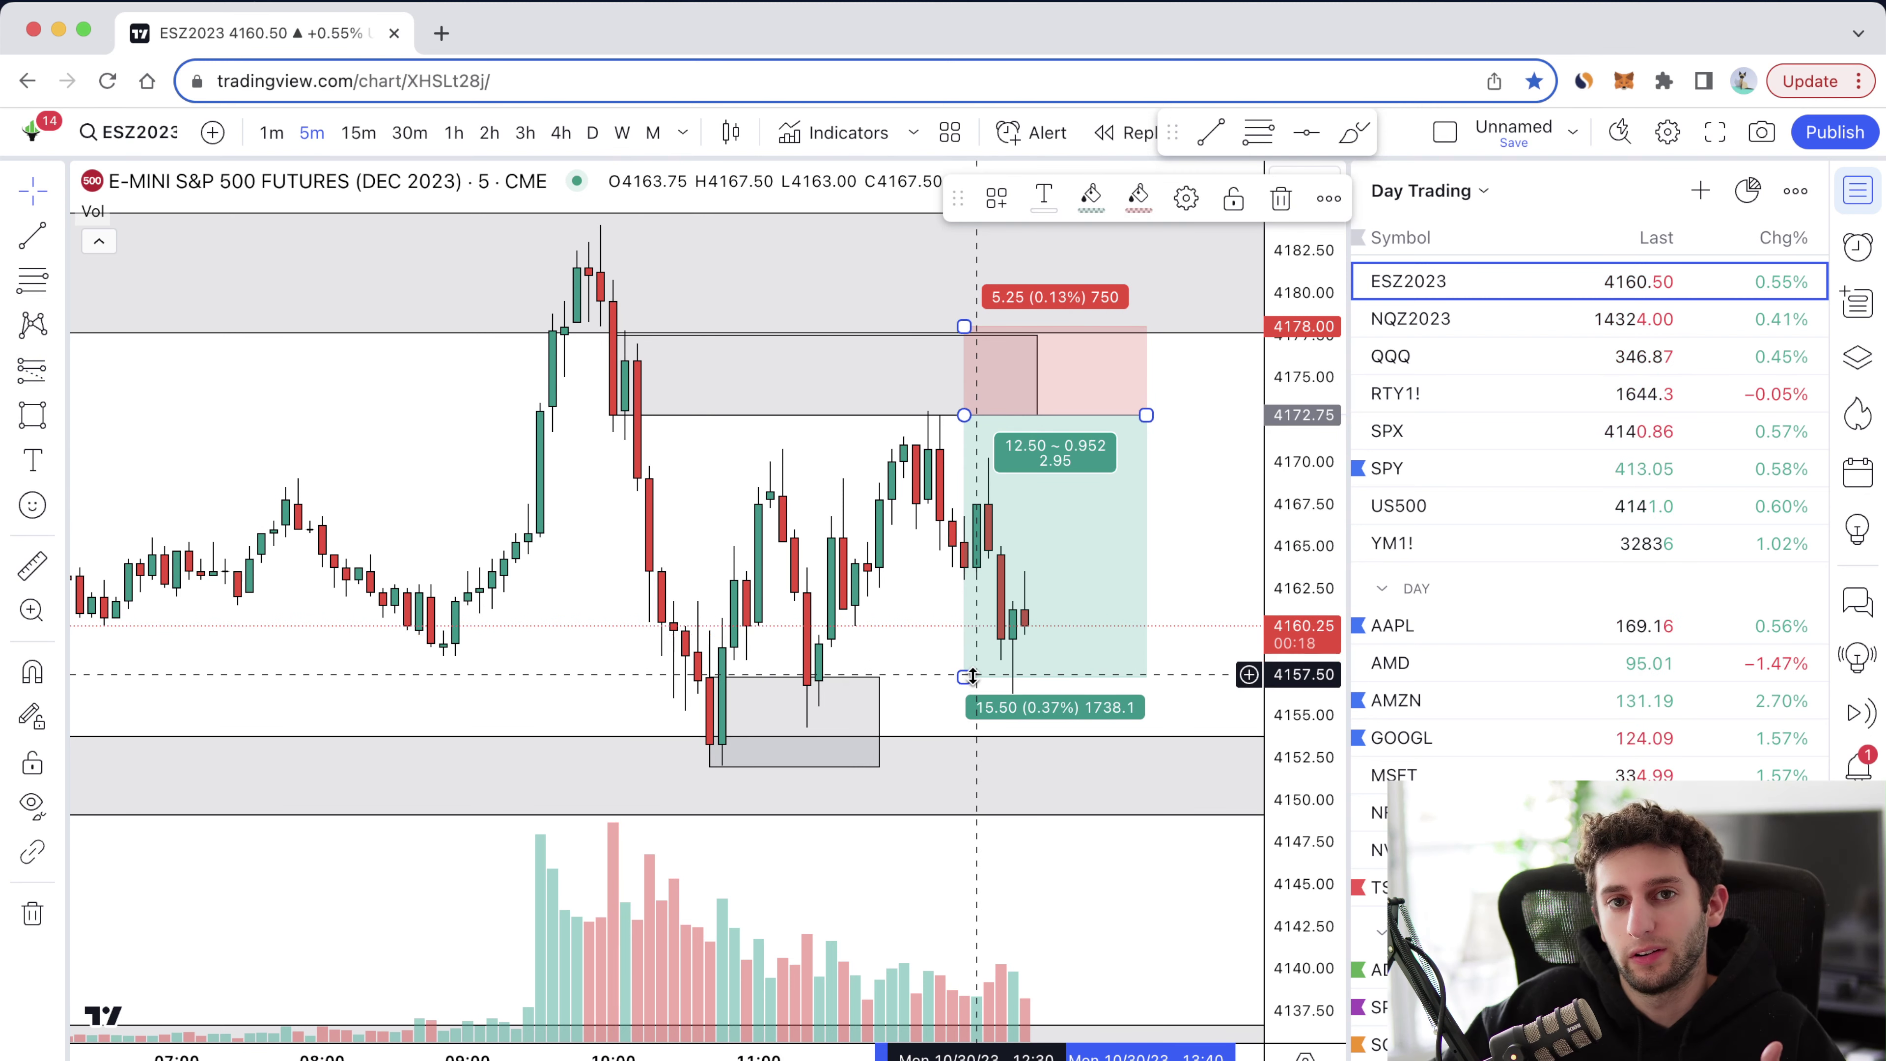
{"action": "key", "text": "Delete"}
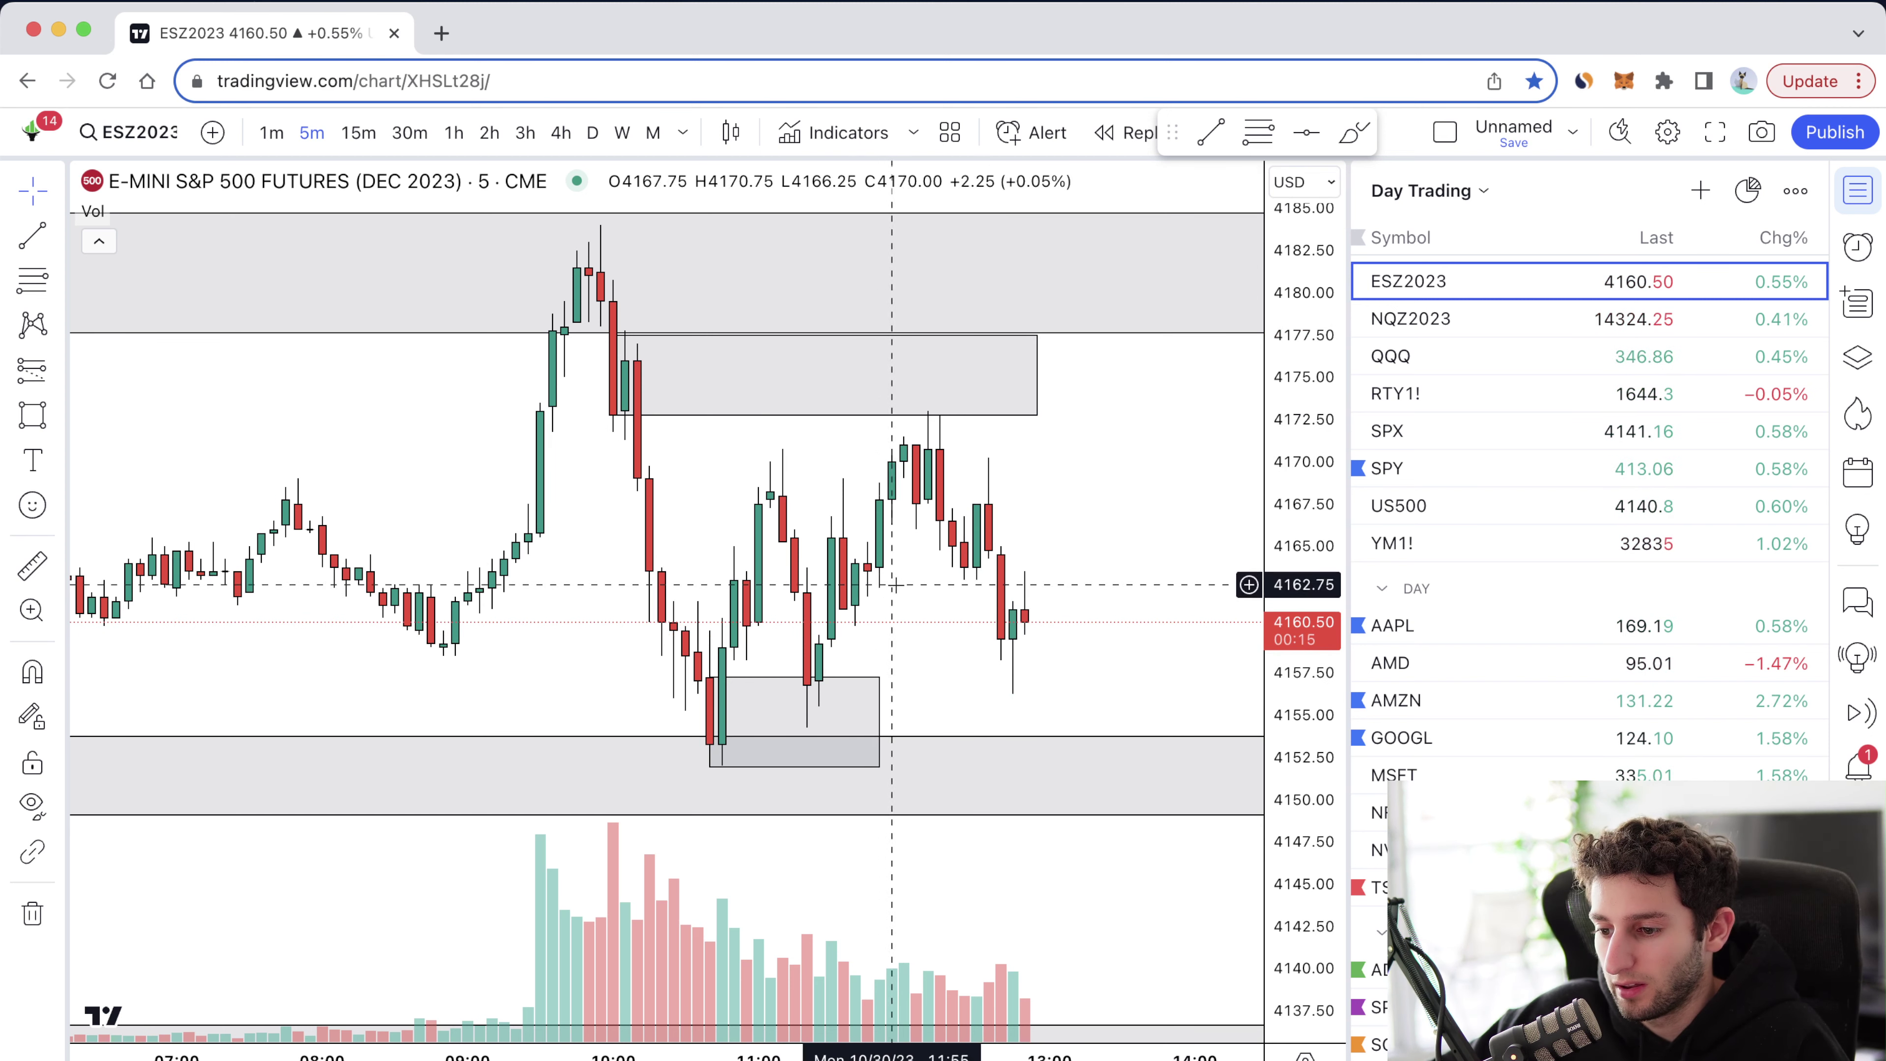
Step: Replace the rectangle at the 10:40 low with one from about 4163.25 to 4158.75 starting at the 10:55 candle
{"action": "left_click", "coordinate": [876, 679]}
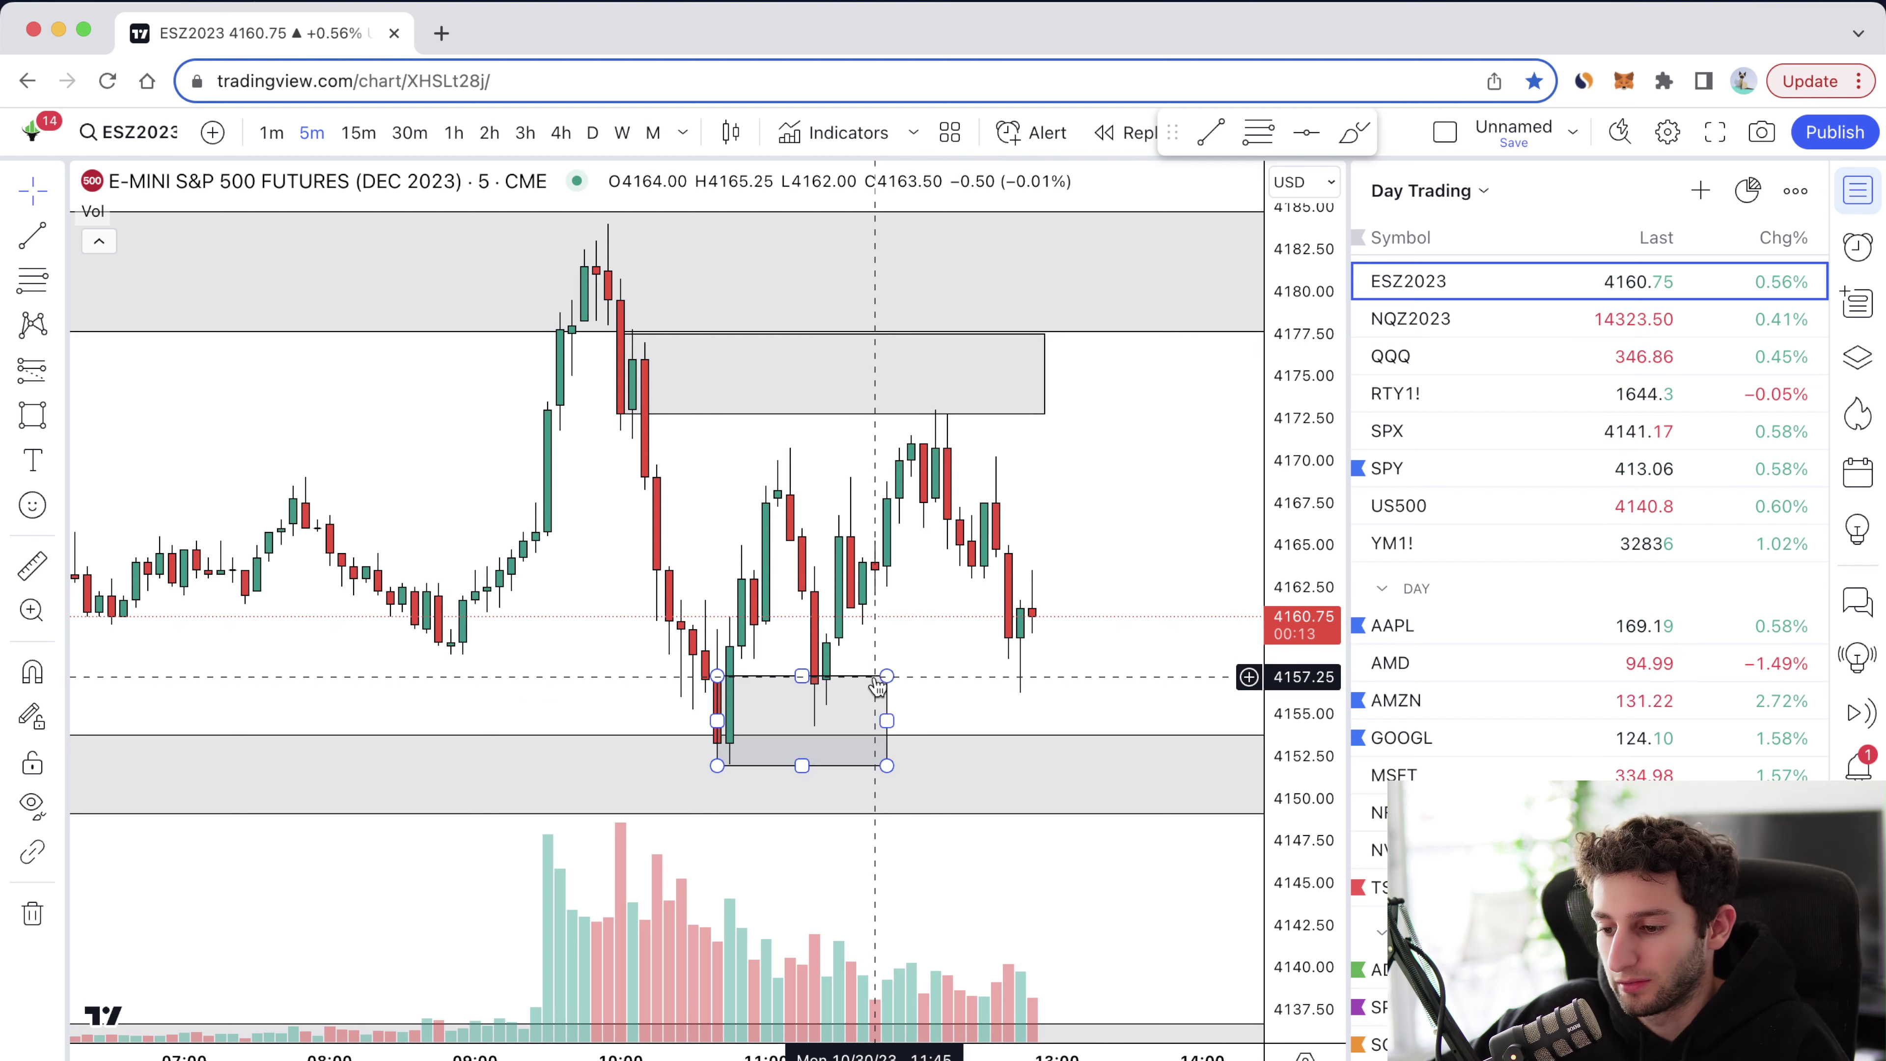
{"action": "key", "text": "Delete"}
{"action": "scroll", "coordinate": [589, 504], "scroll_direction": "up", "scroll_amount": 5}
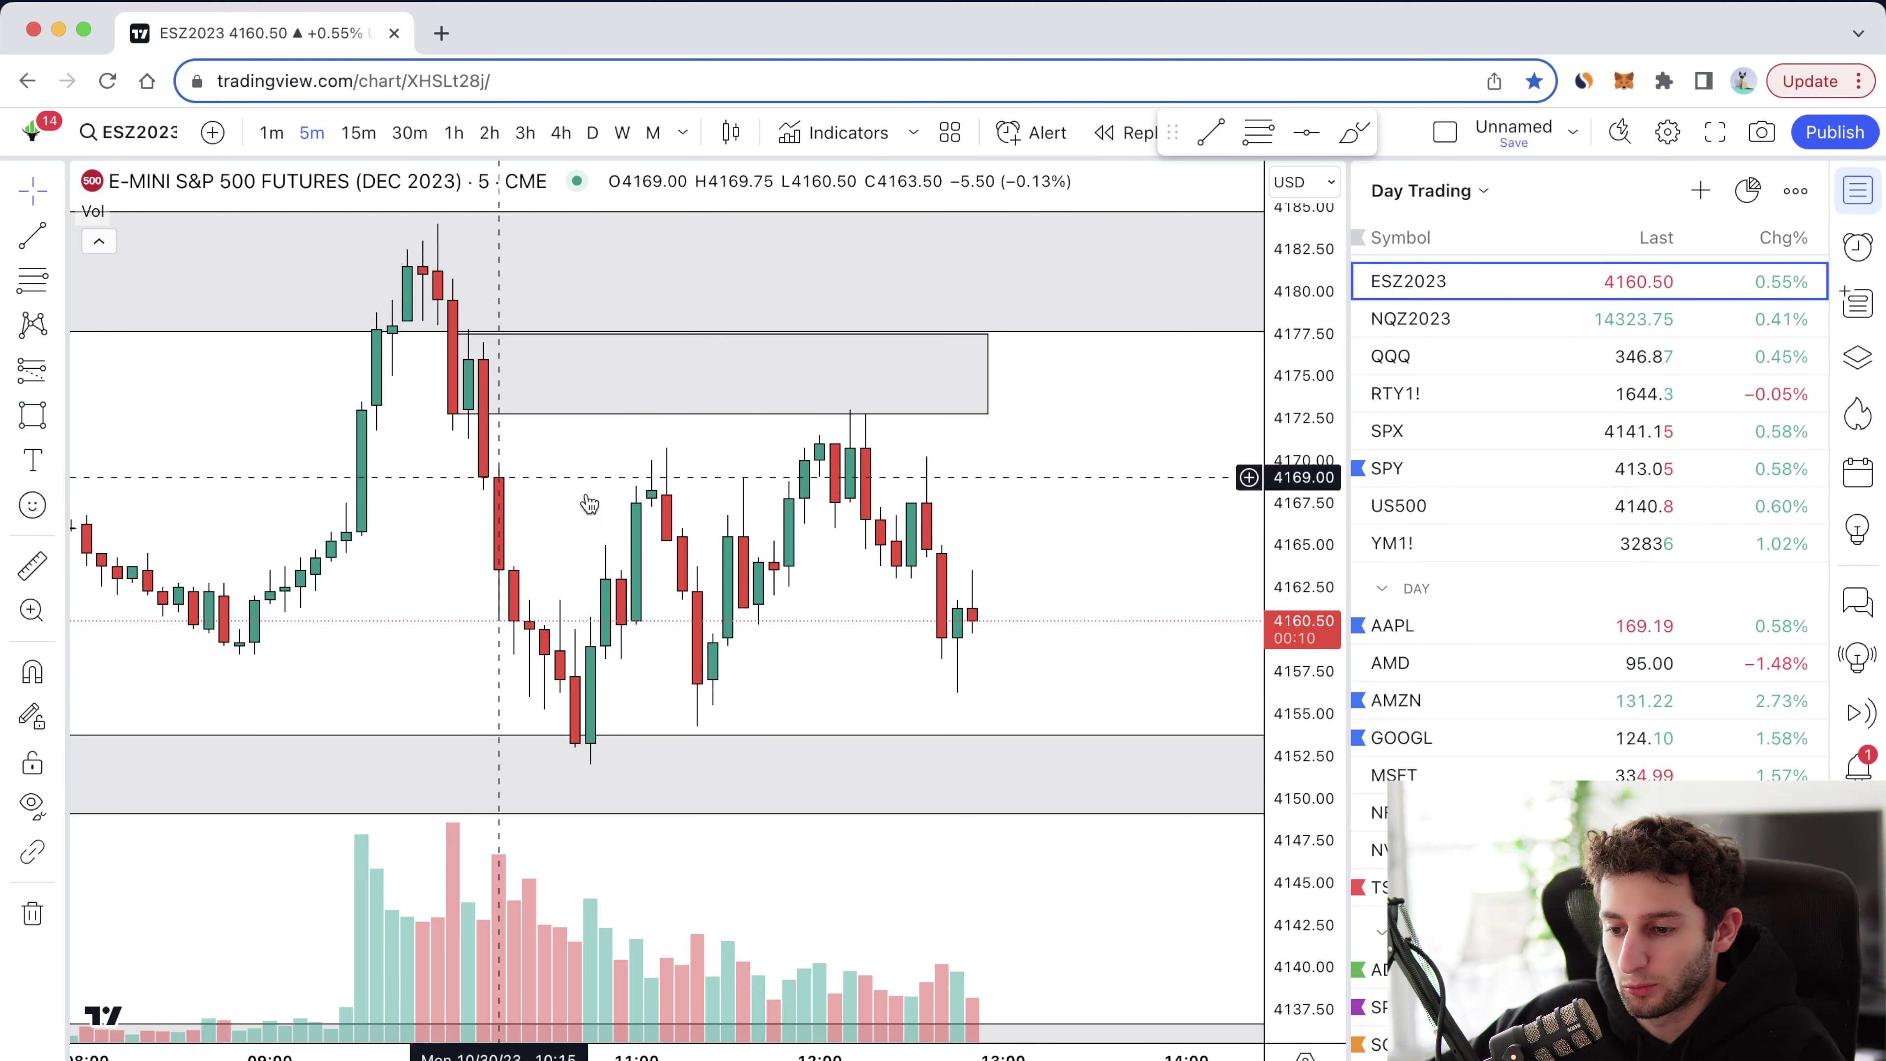
{"action": "key", "text": "alt+shift+r"}
{"action": "mouse_move", "coordinate": [621, 575]}
{"action": "left_mouse_down"}
{"action": "mouse_move", "coordinate": [651, 653]}
{"action": "mouse_move", "coordinate": [697, 652]}
{"action": "left_mouse_up"}
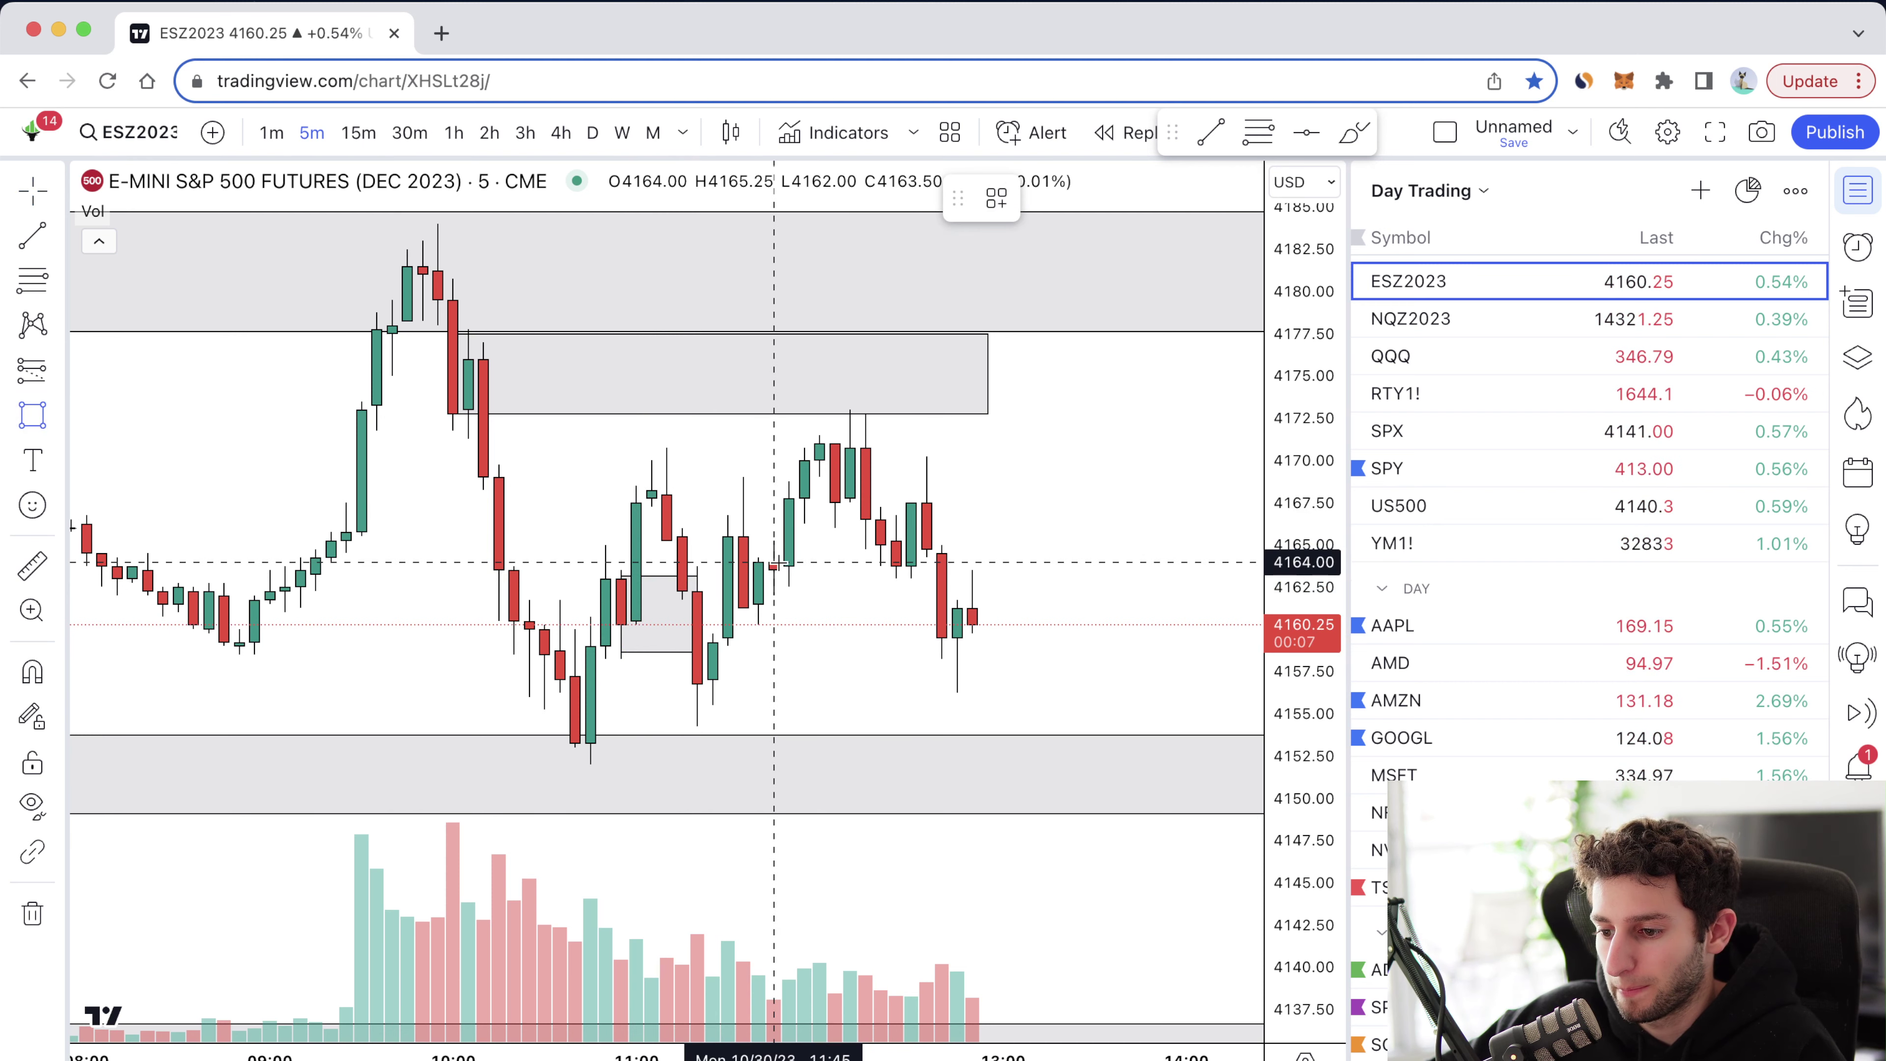
Step: Draw a second small rectangle from about 4164.00 to 4161.75, running from the 11:45 candle to the 12:35 candle
{"action": "left_click_drag", "start_coordinate": [774, 561], "coordinate": [866, 580]}
{"action": "left_click_drag", "start_coordinate": [896, 592], "coordinate": [927, 597]}
{"action": "left_click", "coordinate": [742, 546]}
Step: Try a long position at the 12:40 candle with entry 4164.25, stop 4161.75 and target 4170.00, and delete it
{"action": "left_click", "coordinate": [38, 390]}
{"action": "left_click", "coordinate": [148, 371]}
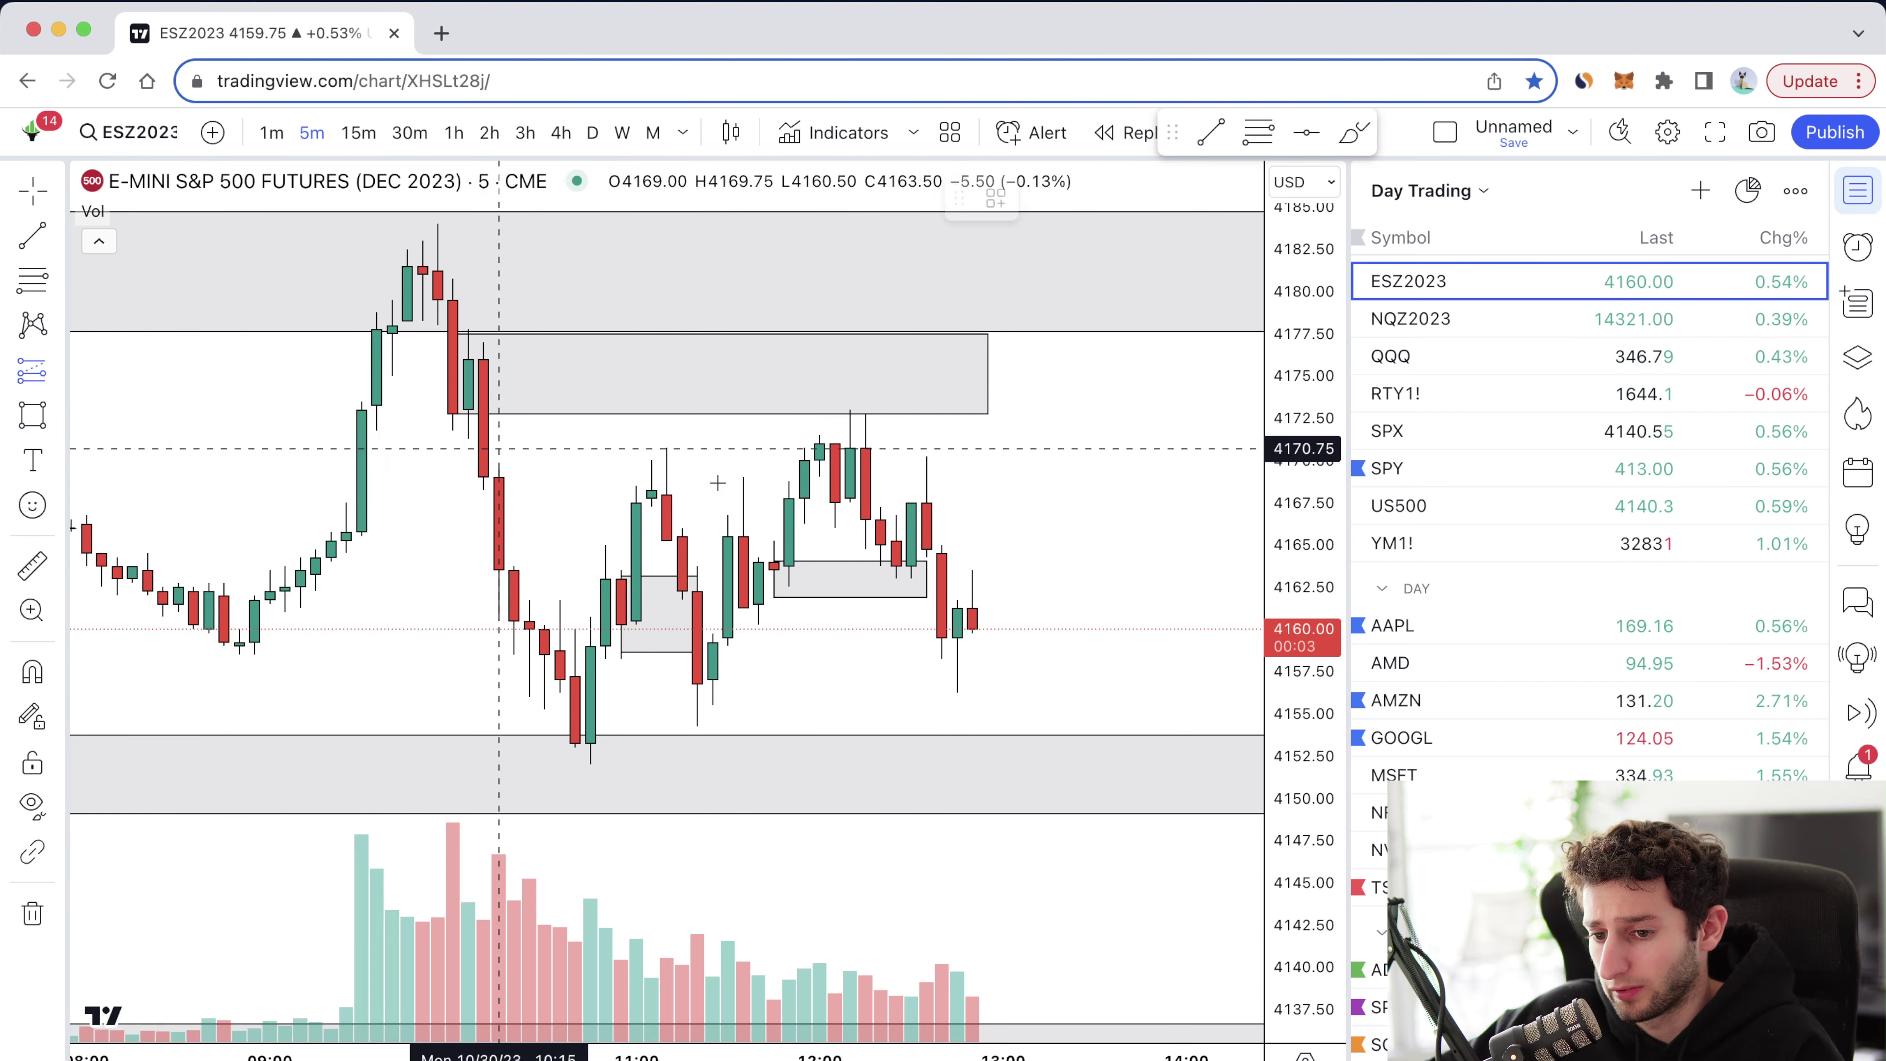
{"action": "left_click", "coordinate": [941, 557]}
{"action": "left_click_drag", "start_coordinate": [942, 663], "coordinate": [942, 598]}
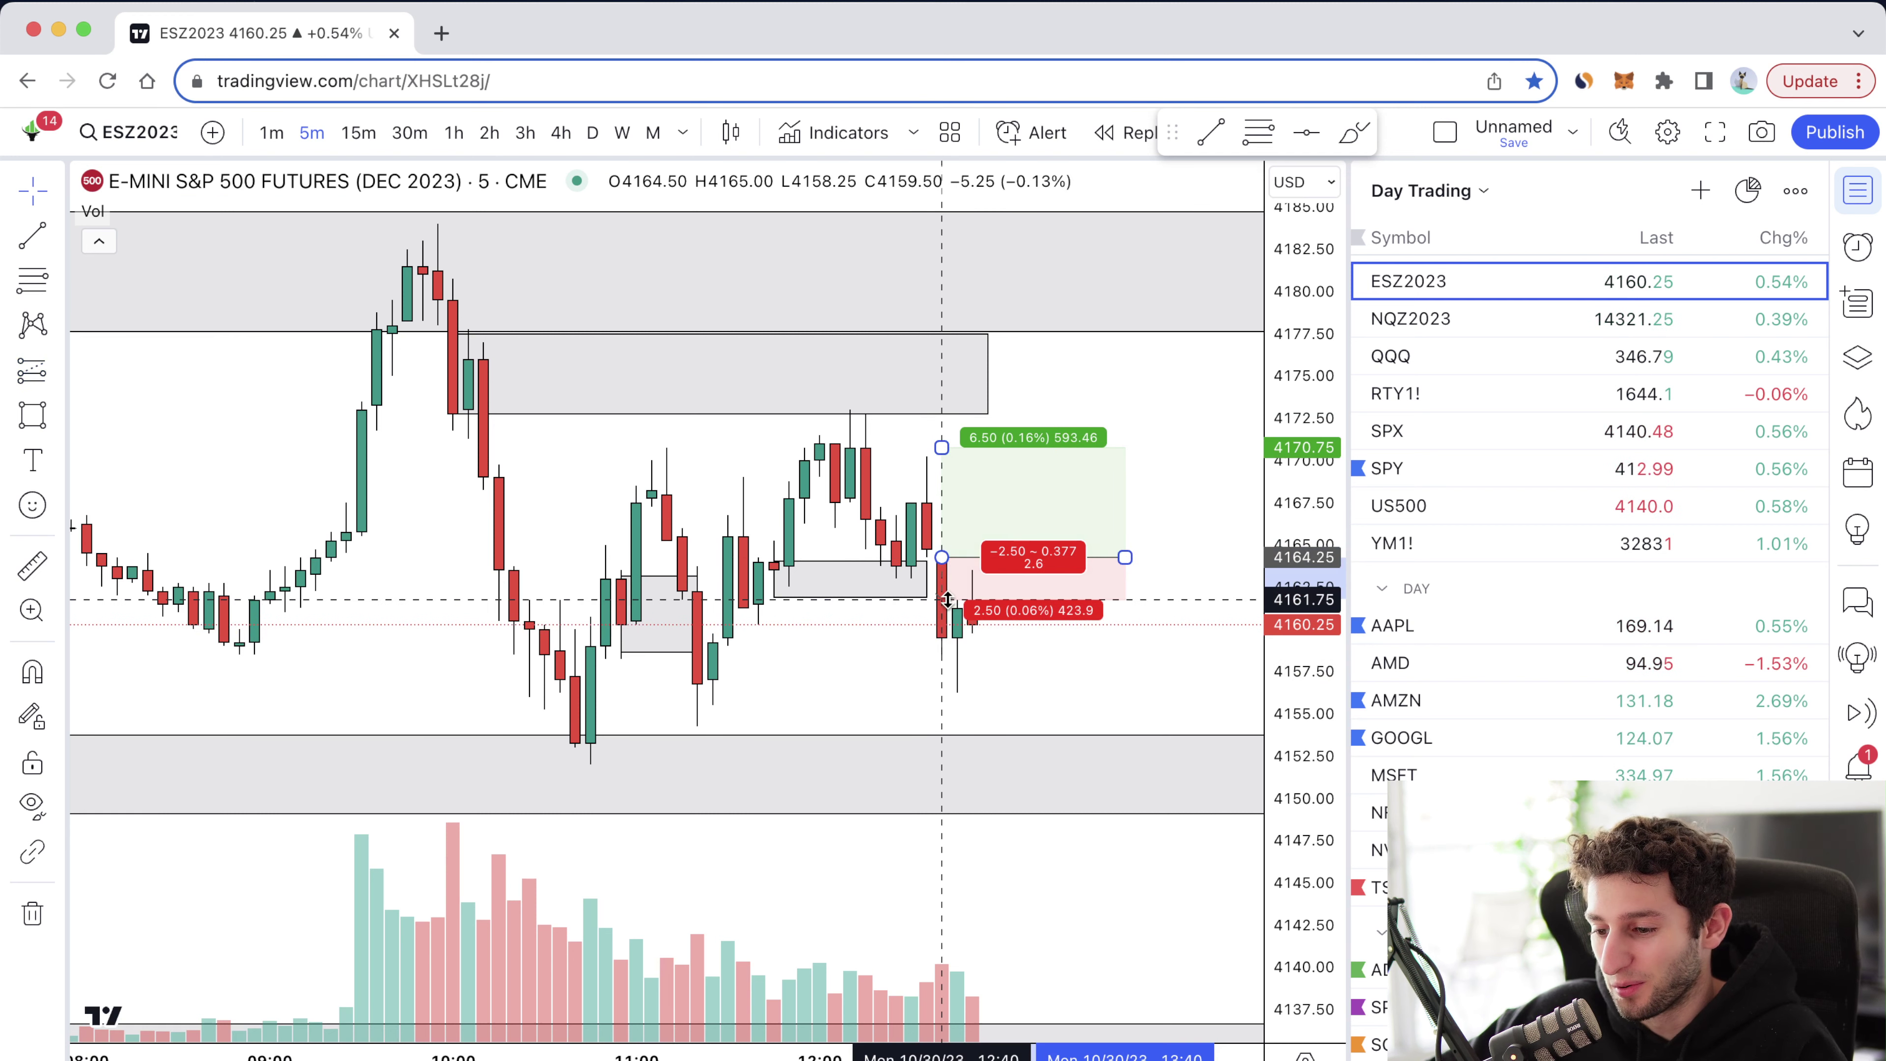
{"action": "left_click_drag", "start_coordinate": [927, 448], "coordinate": [927, 460]}
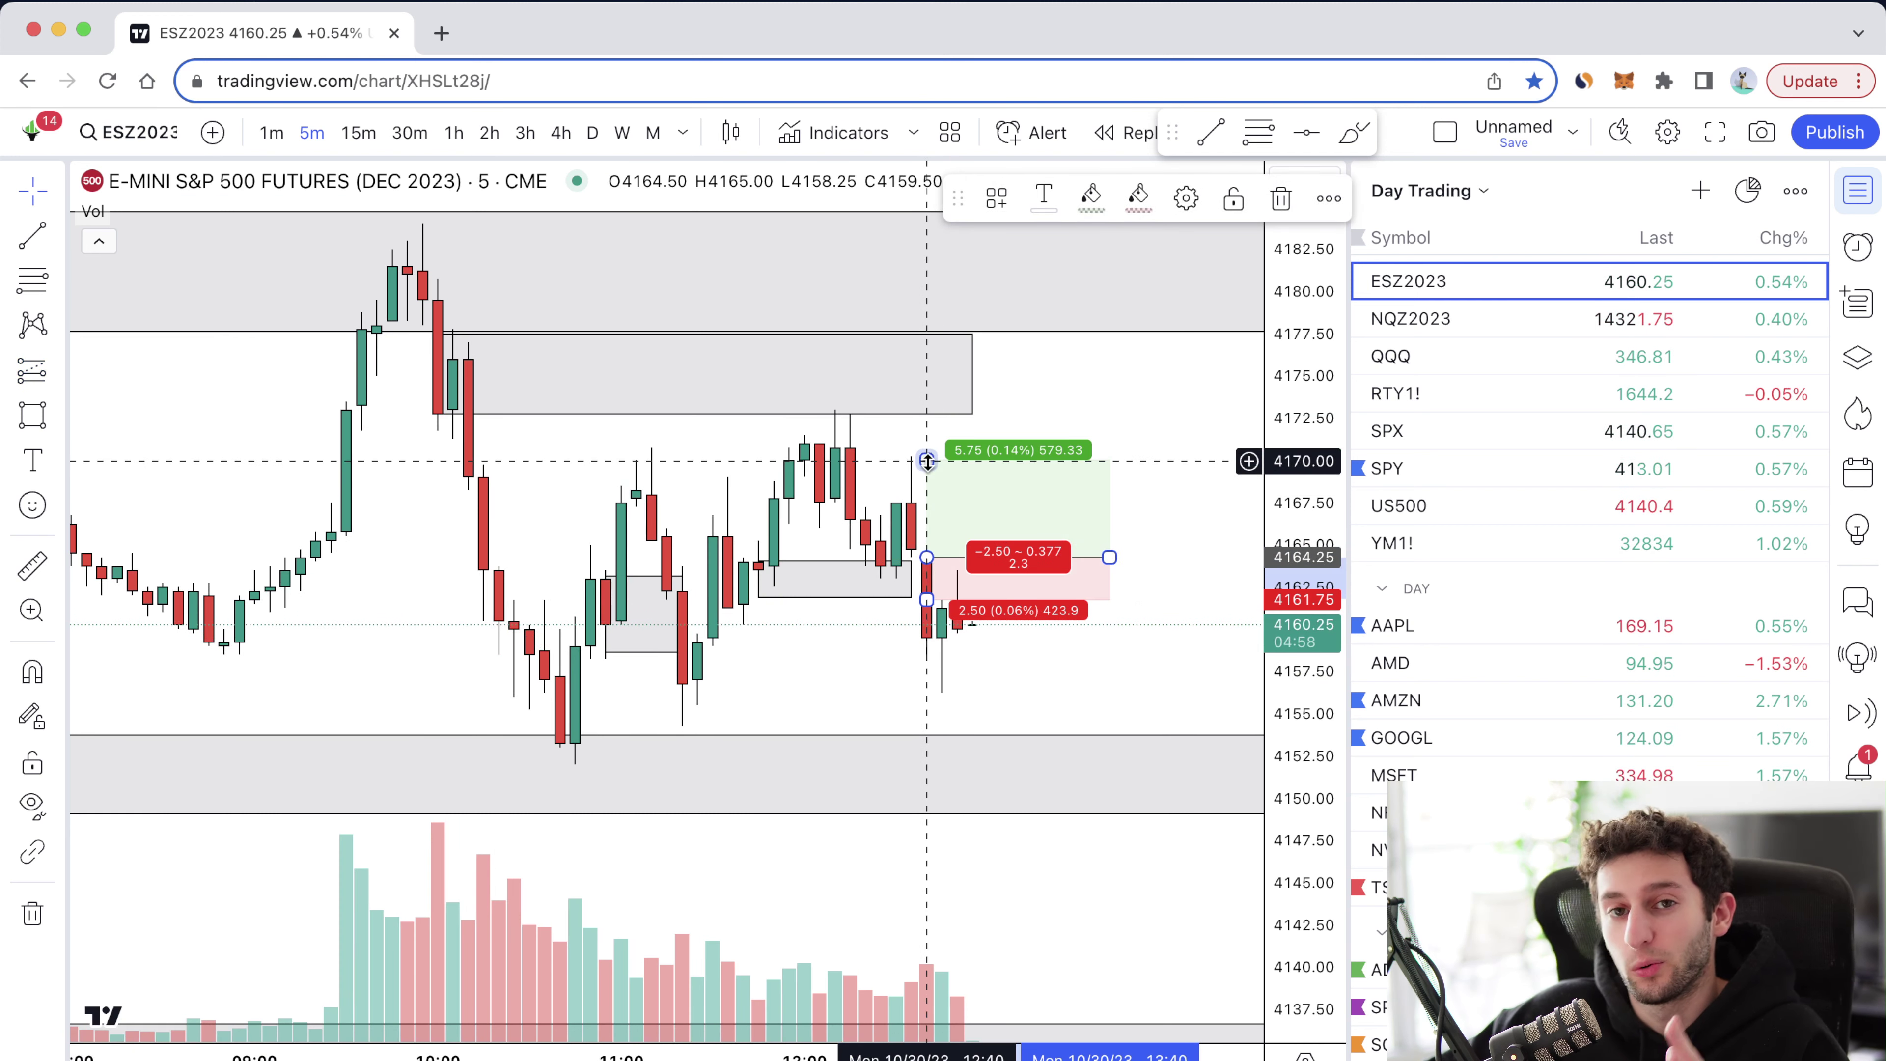
{"action": "key", "text": "Delete"}
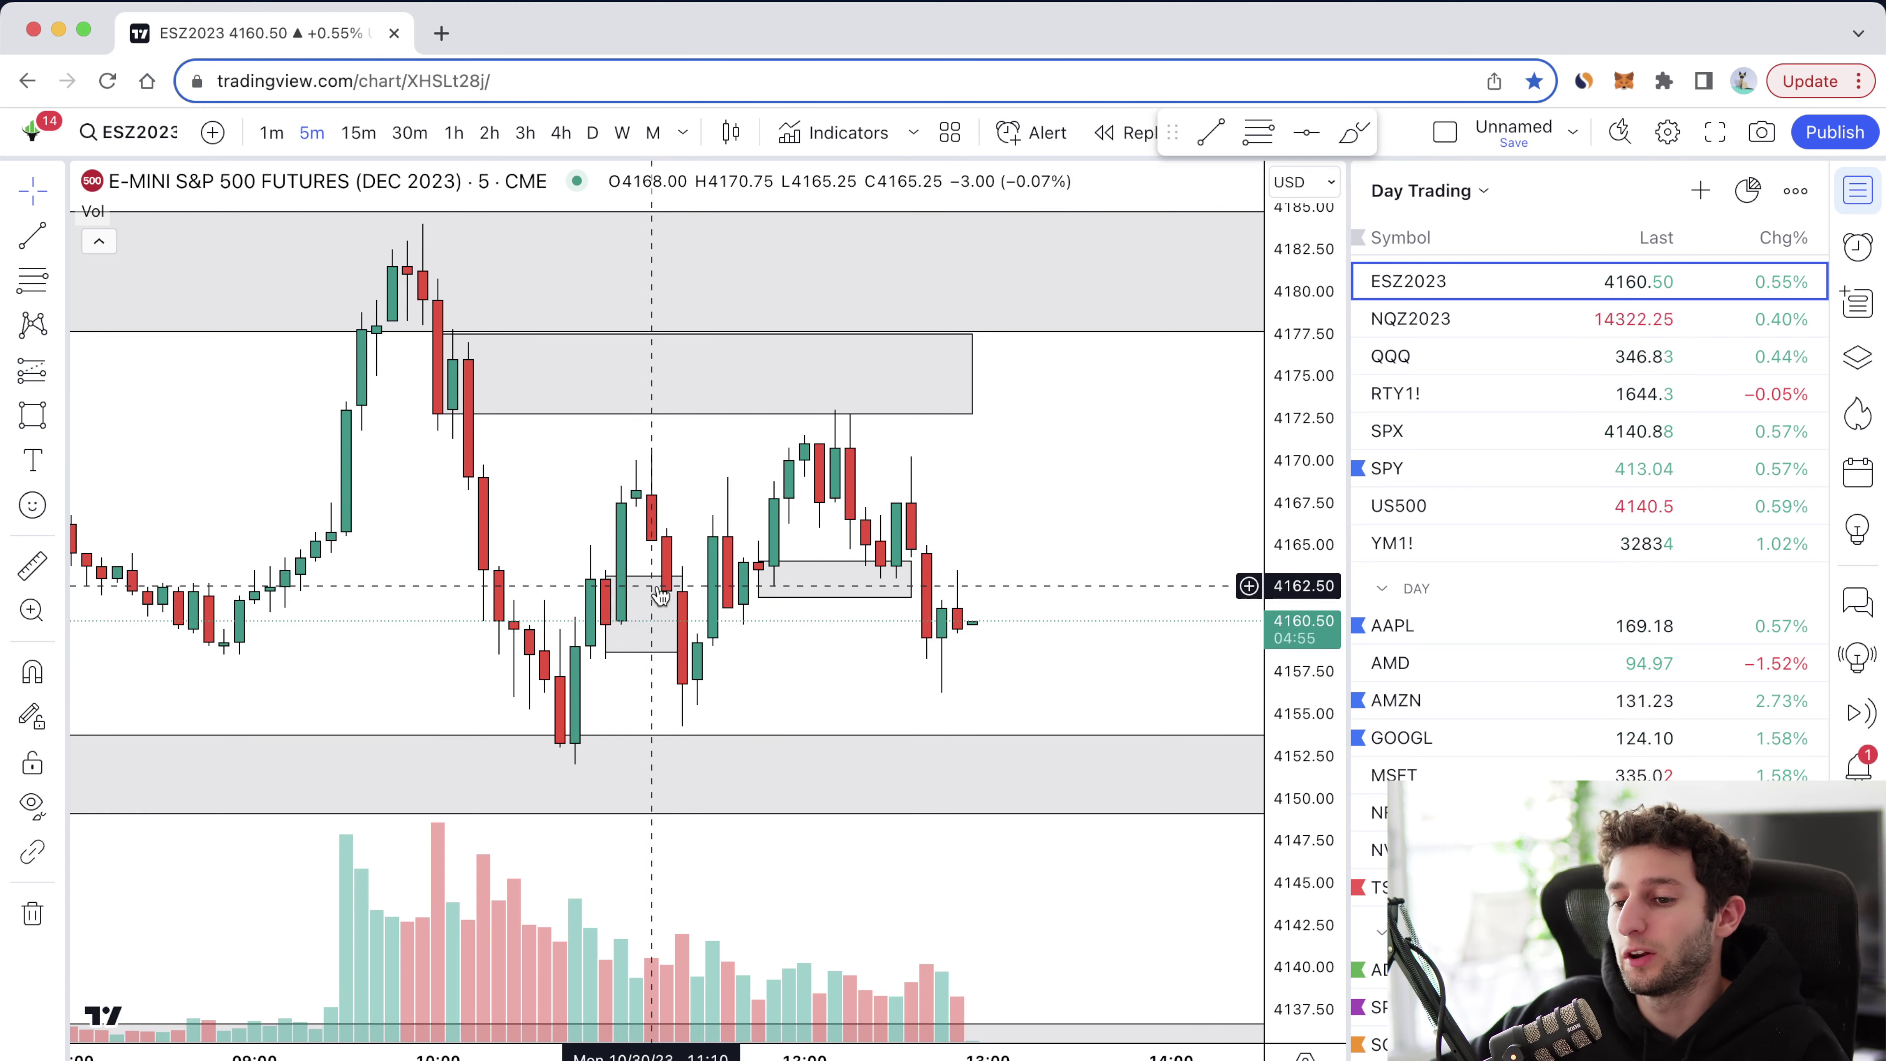
Step: Try a long position at the 11:25 candle with entry 4163.25, stop 4158.25 and target 4169.75, and delete it
{"action": "left_click", "coordinate": [663, 548]}
{"action": "scroll", "coordinate": [663, 547], "scroll_direction": "up", "scroll_amount": 3}
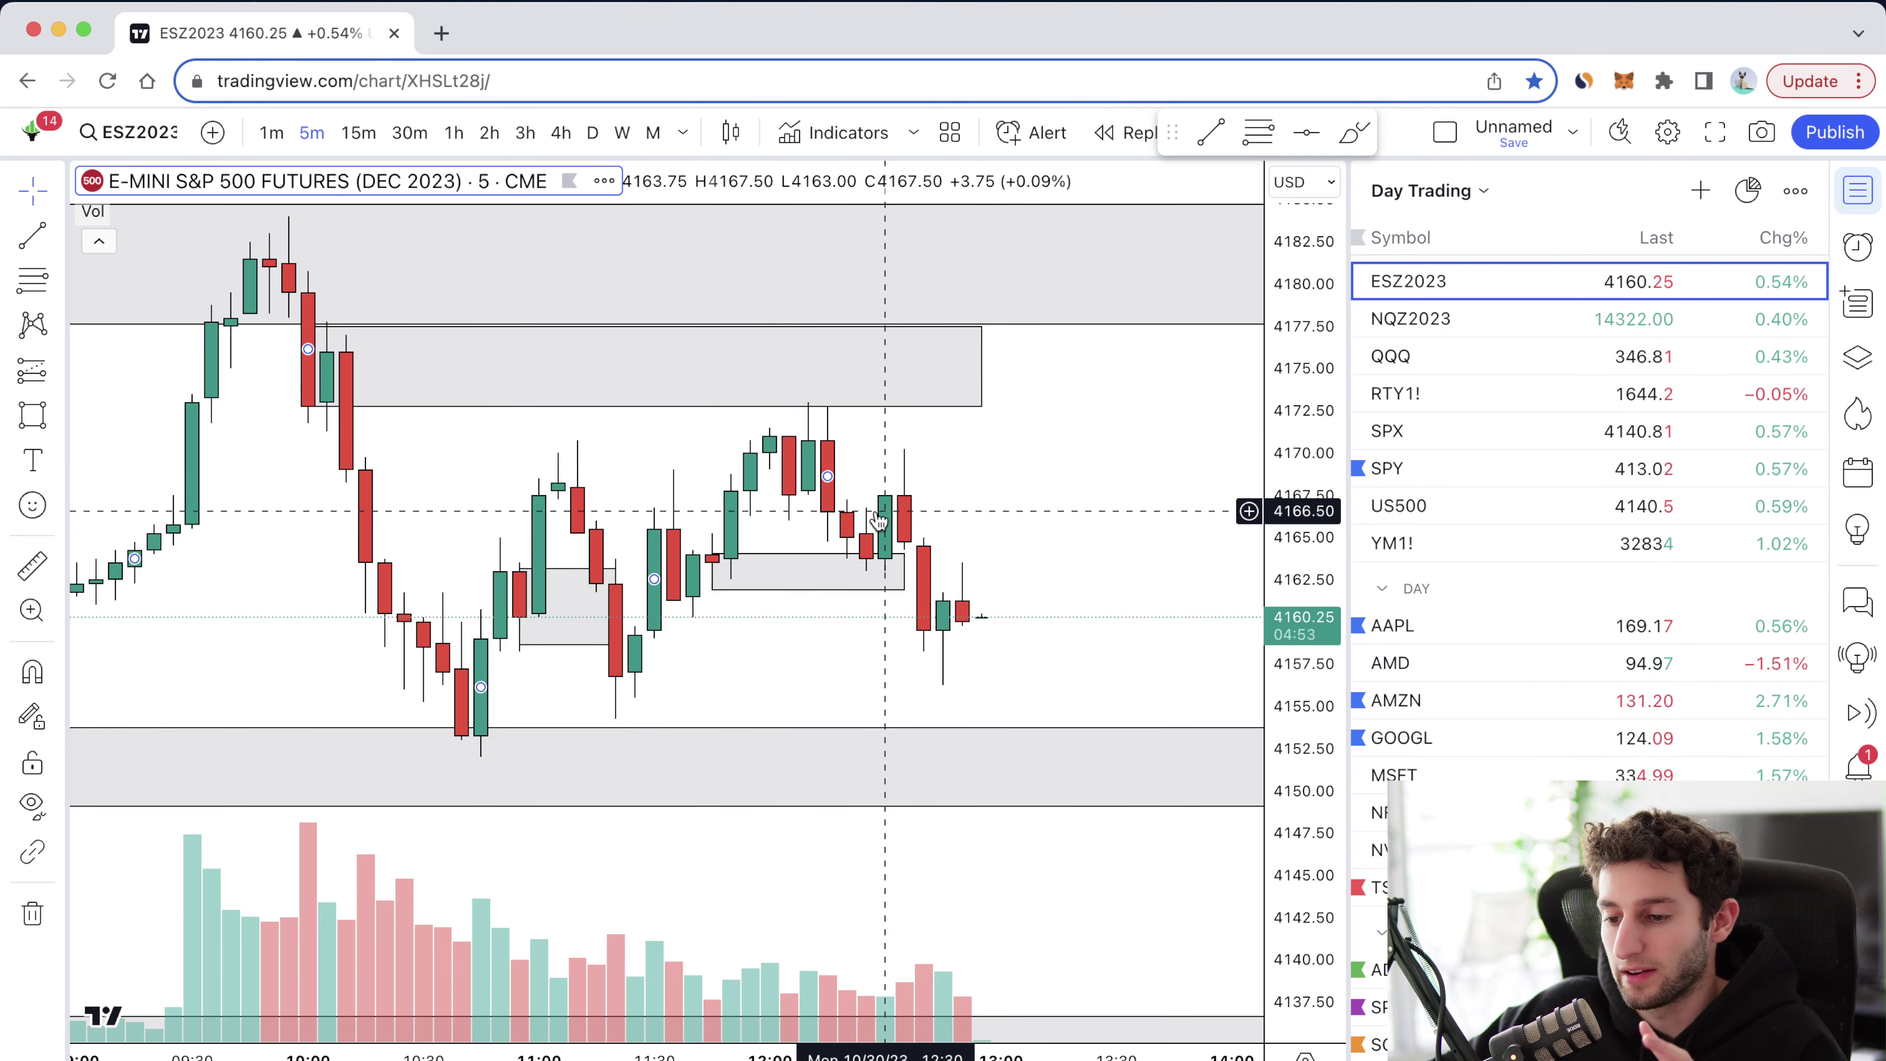
{"action": "left_click", "coordinate": [48, 388]}
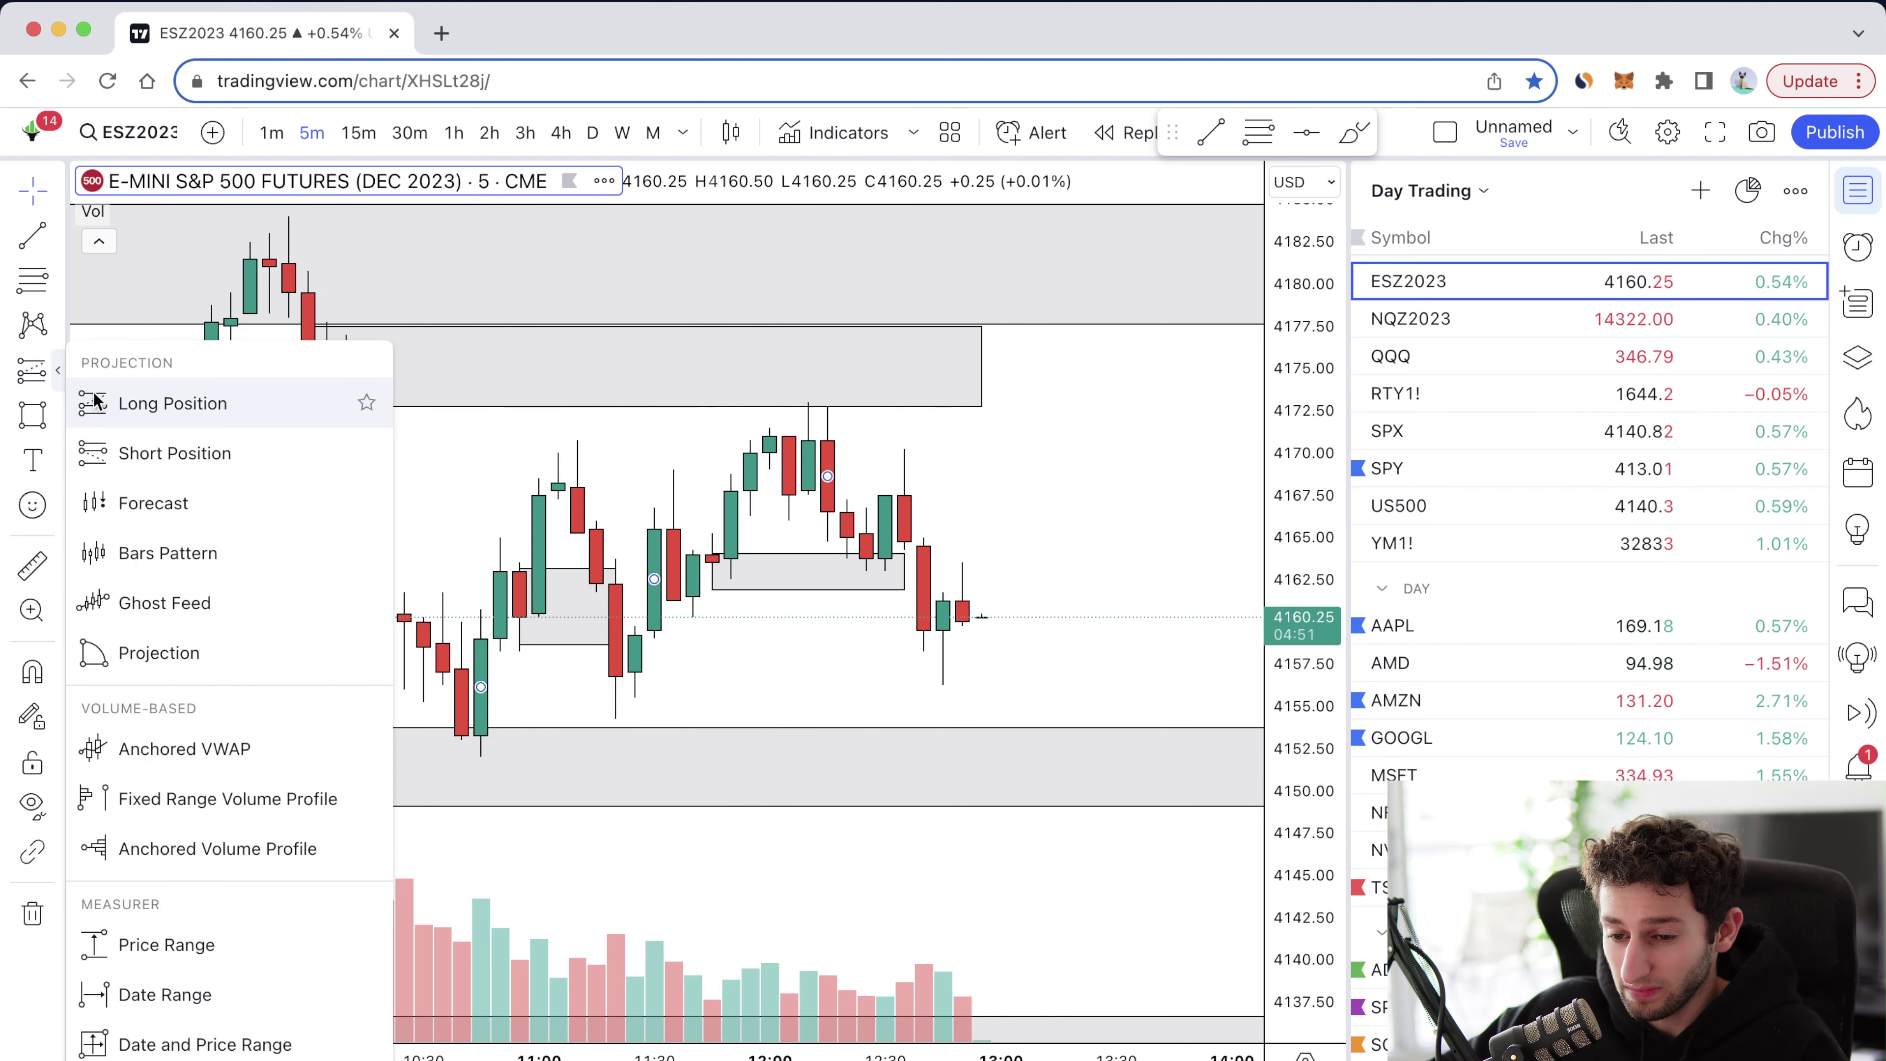
{"action": "left_click", "coordinate": [148, 401]}
{"action": "left_click", "coordinate": [635, 567]}
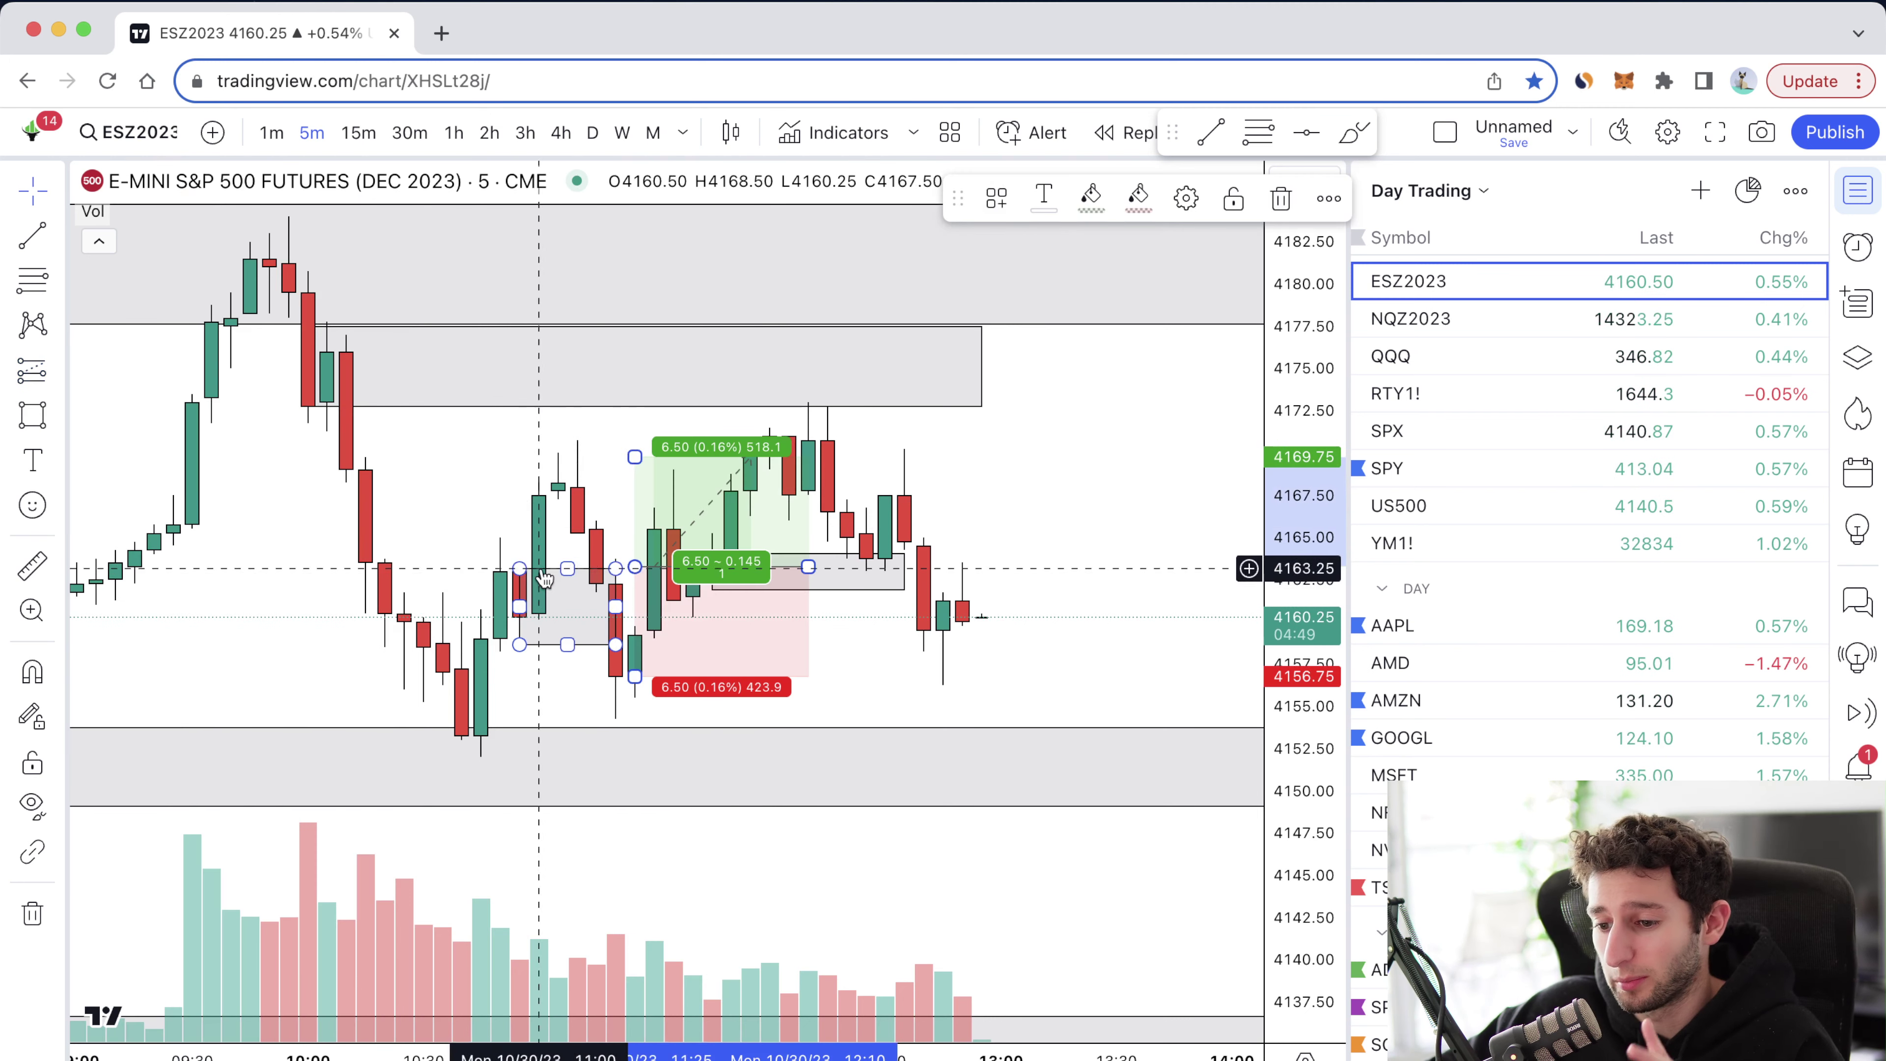
{"action": "left_click_drag", "start_coordinate": [637, 677], "coordinate": [636, 651]}
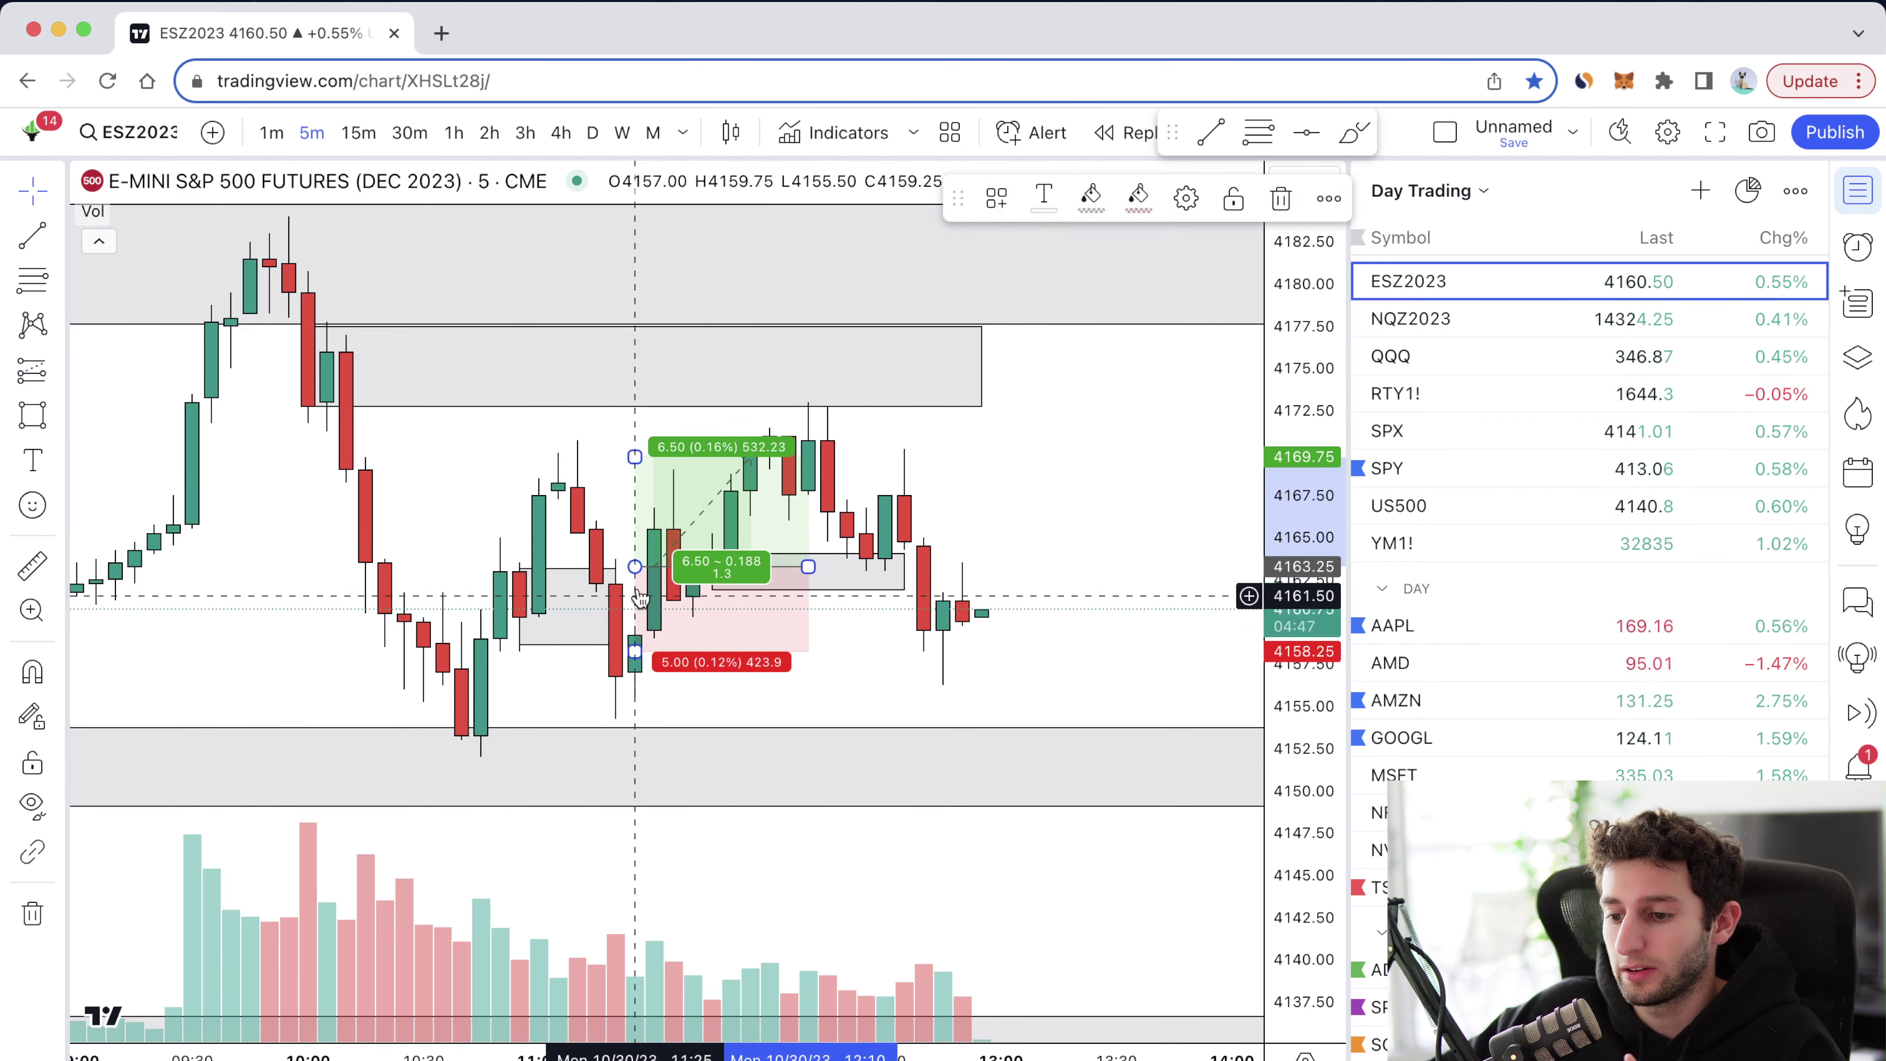
{"action": "key", "text": "Delete"}
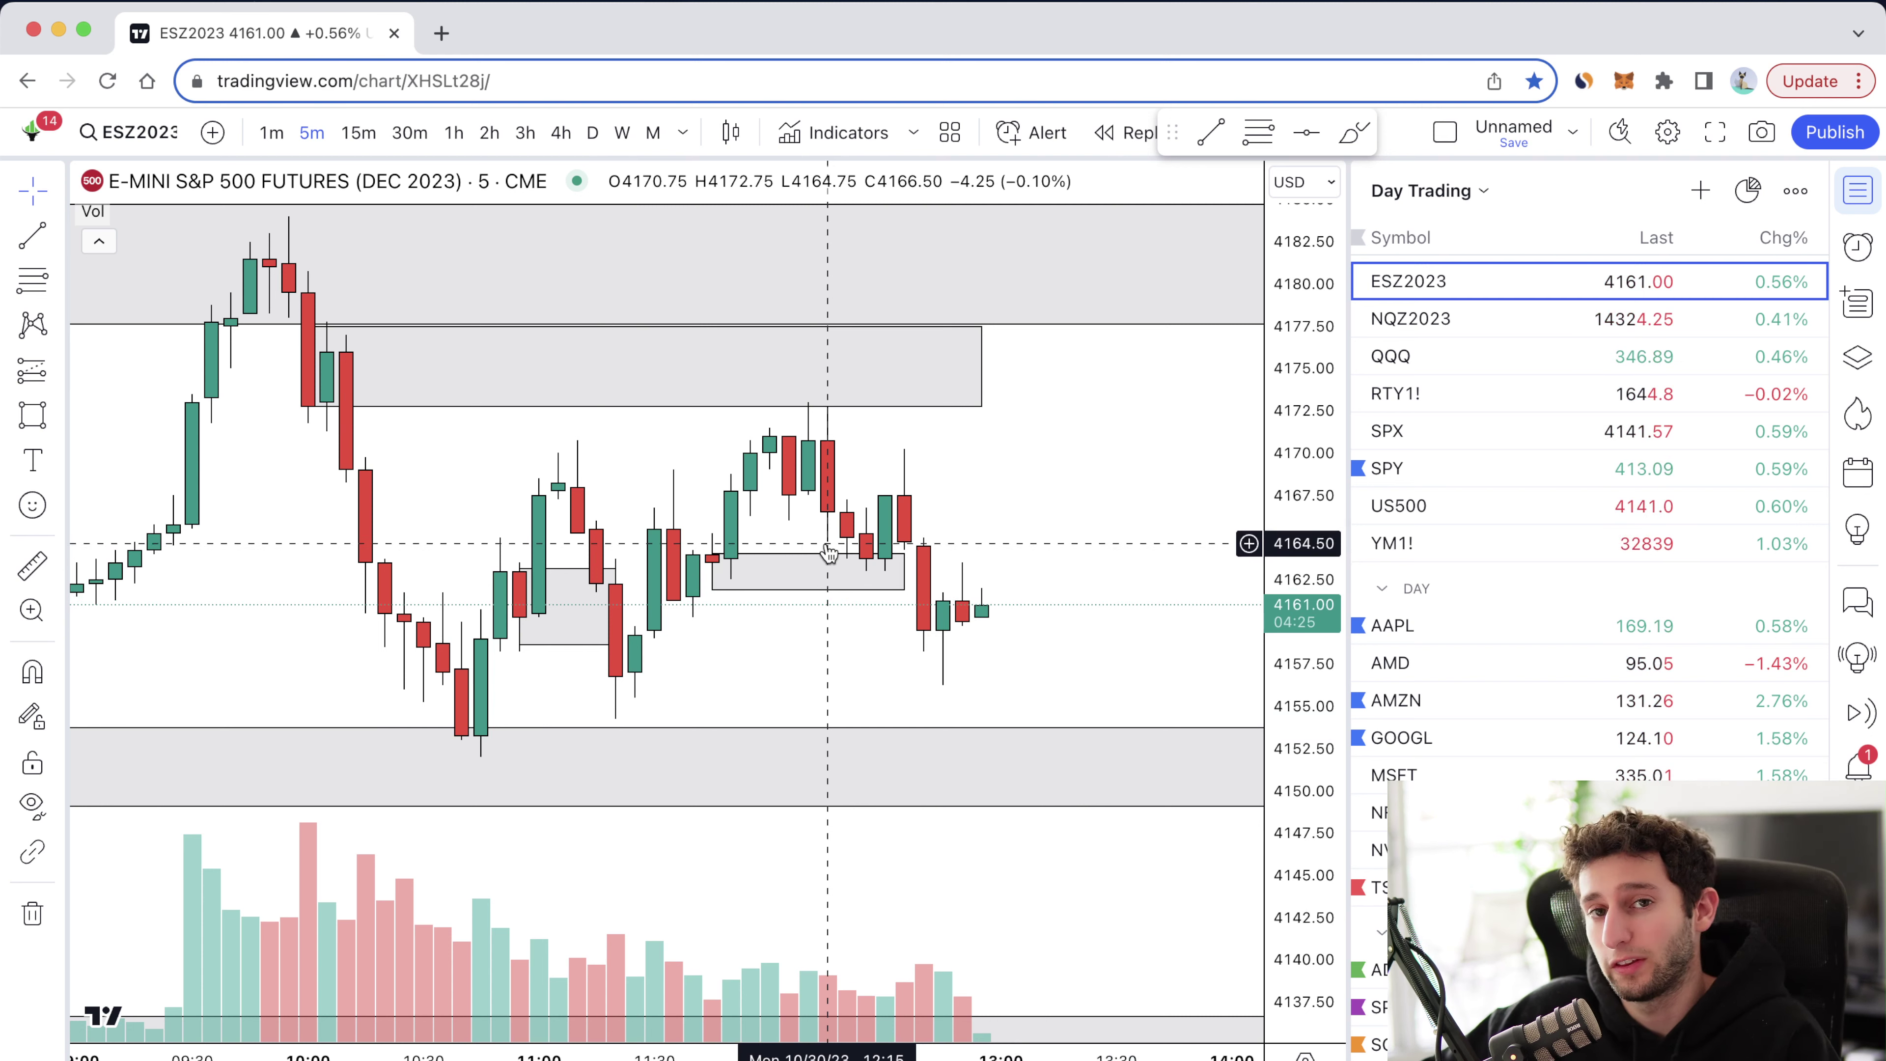
Step: Examine how price moved around the two small rectangles between the upper and lower zones
{"action": "left_click", "coordinate": [862, 588]}
{"action": "left_click", "coordinate": [884, 625]}
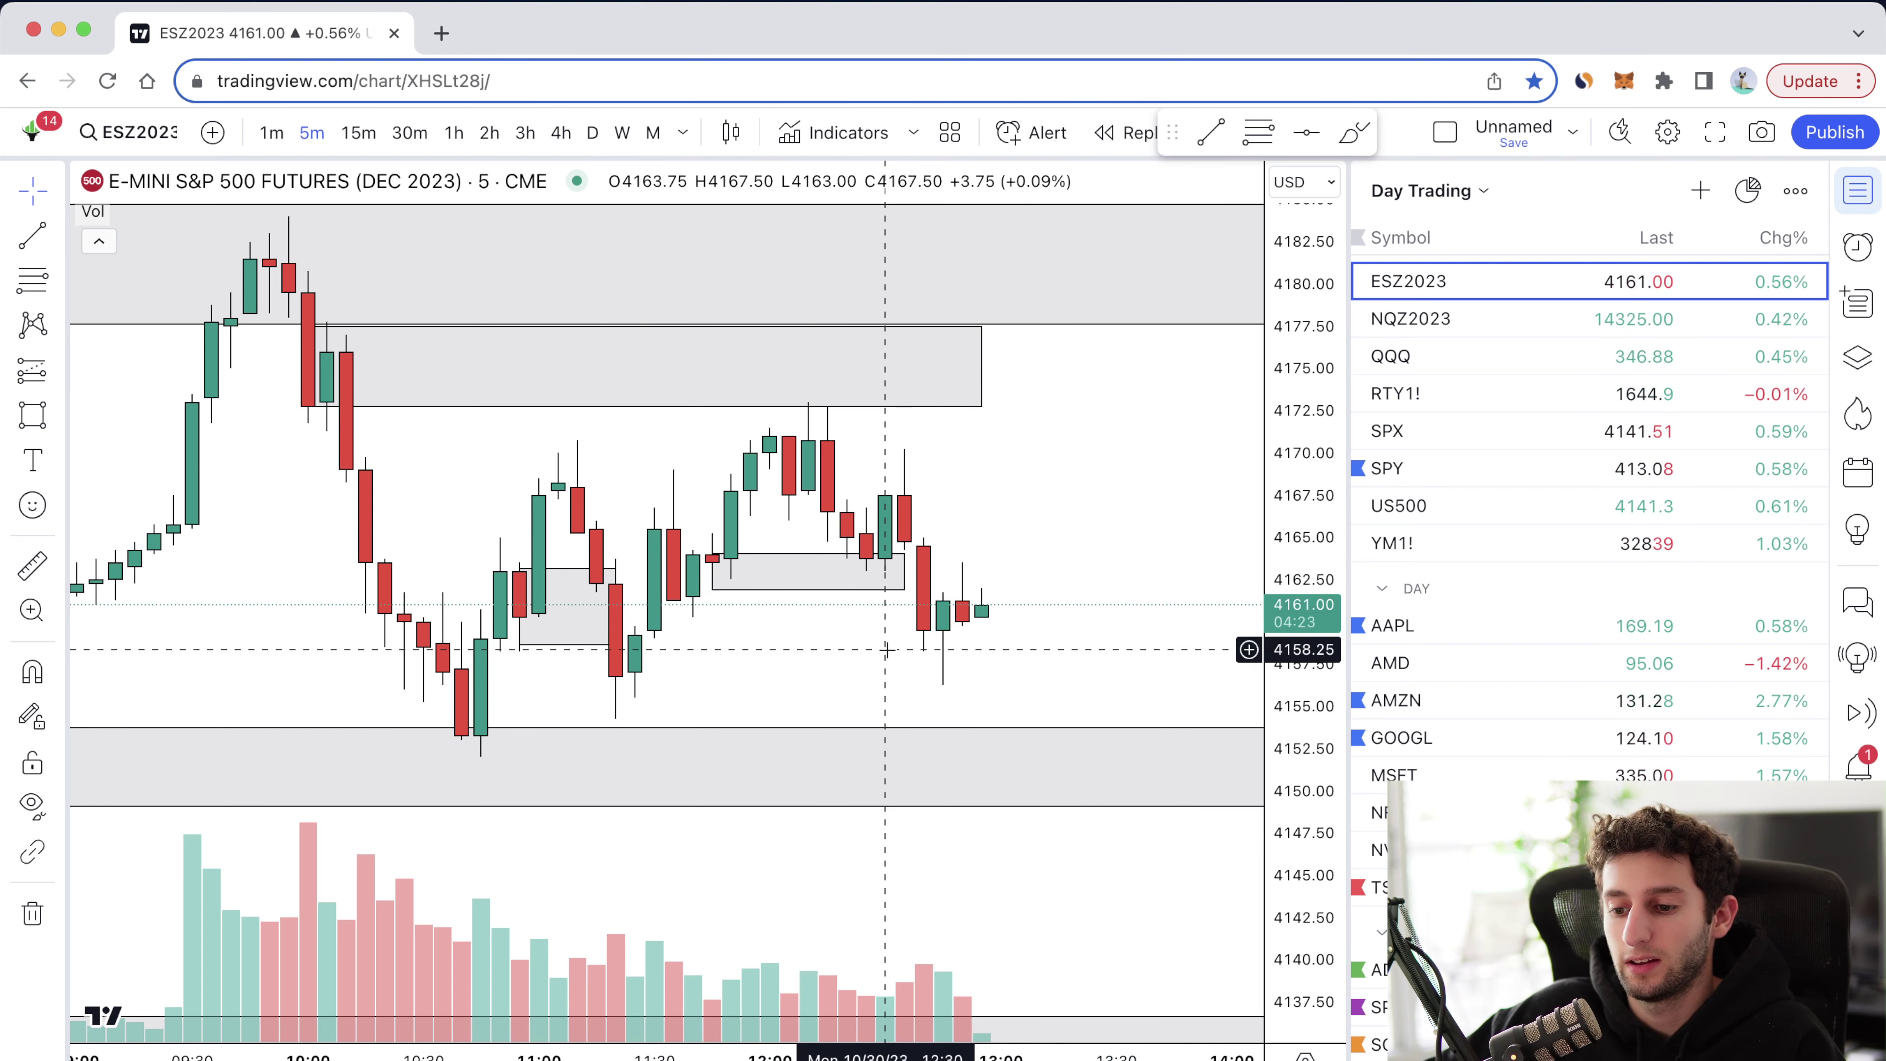
{"action": "scroll", "coordinate": [941, 687], "scroll_direction": "down", "scroll_amount": 4}
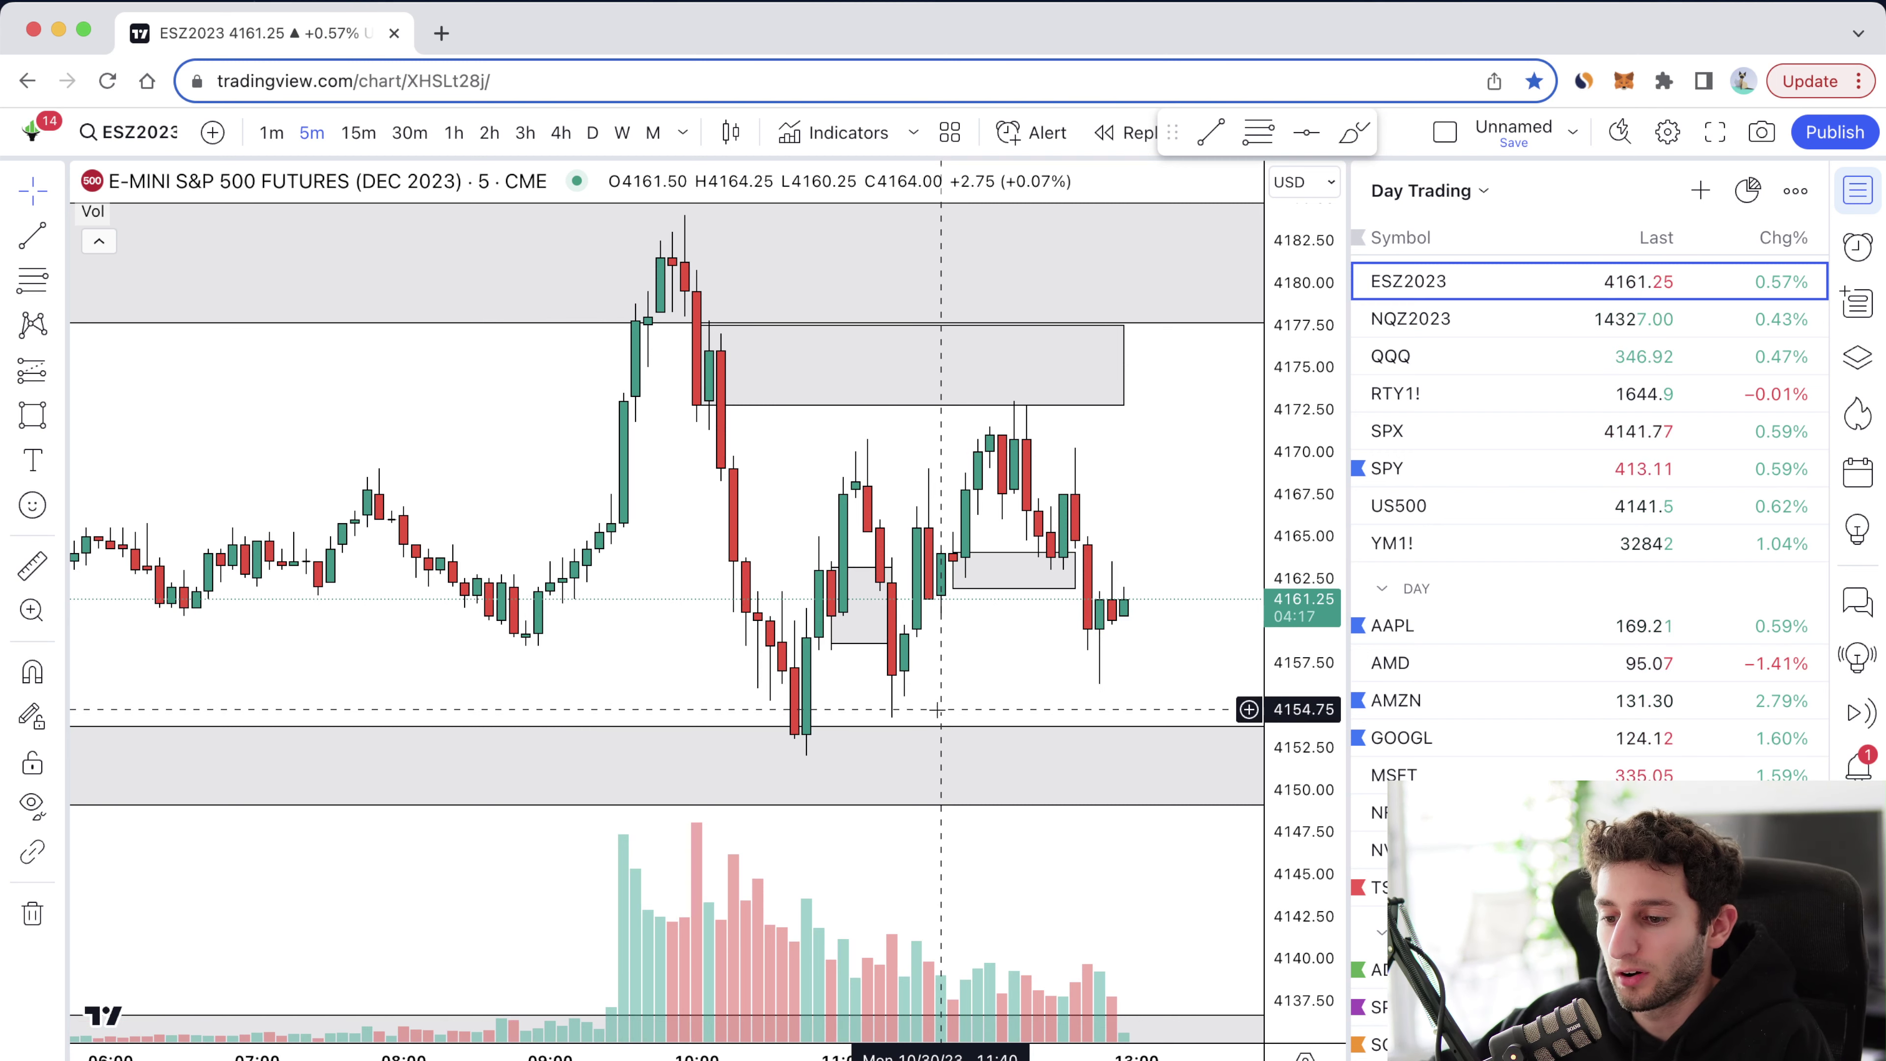
{"action": "scroll", "coordinate": [941, 688], "scroll_direction": "down", "scroll_amount": 4}
{"action": "scroll", "coordinate": [702, 594], "scroll_direction": "up", "scroll_amount": 4}
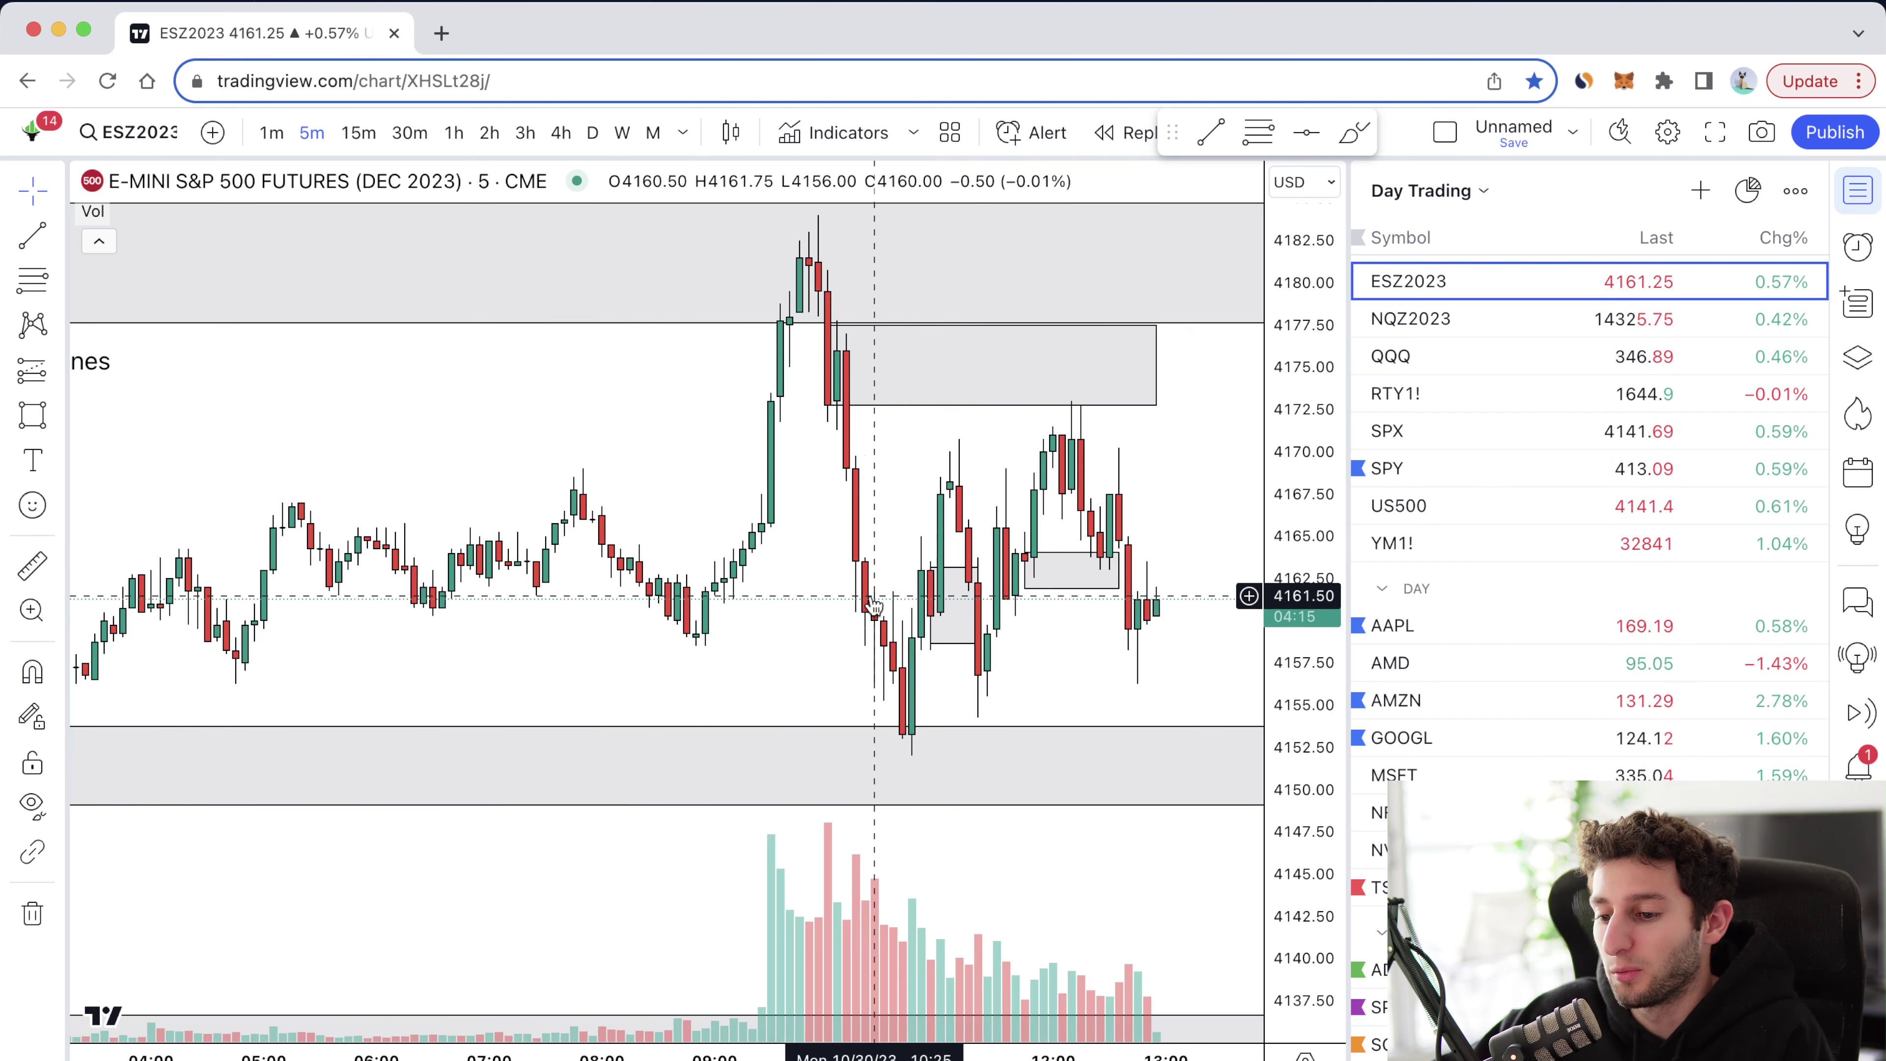
{"action": "scroll", "coordinate": [1100, 659], "scroll_direction": "up", "scroll_amount": 1}
{"action": "scroll", "coordinate": [1099, 660], "scroll_direction": "up", "scroll_amount": 1}
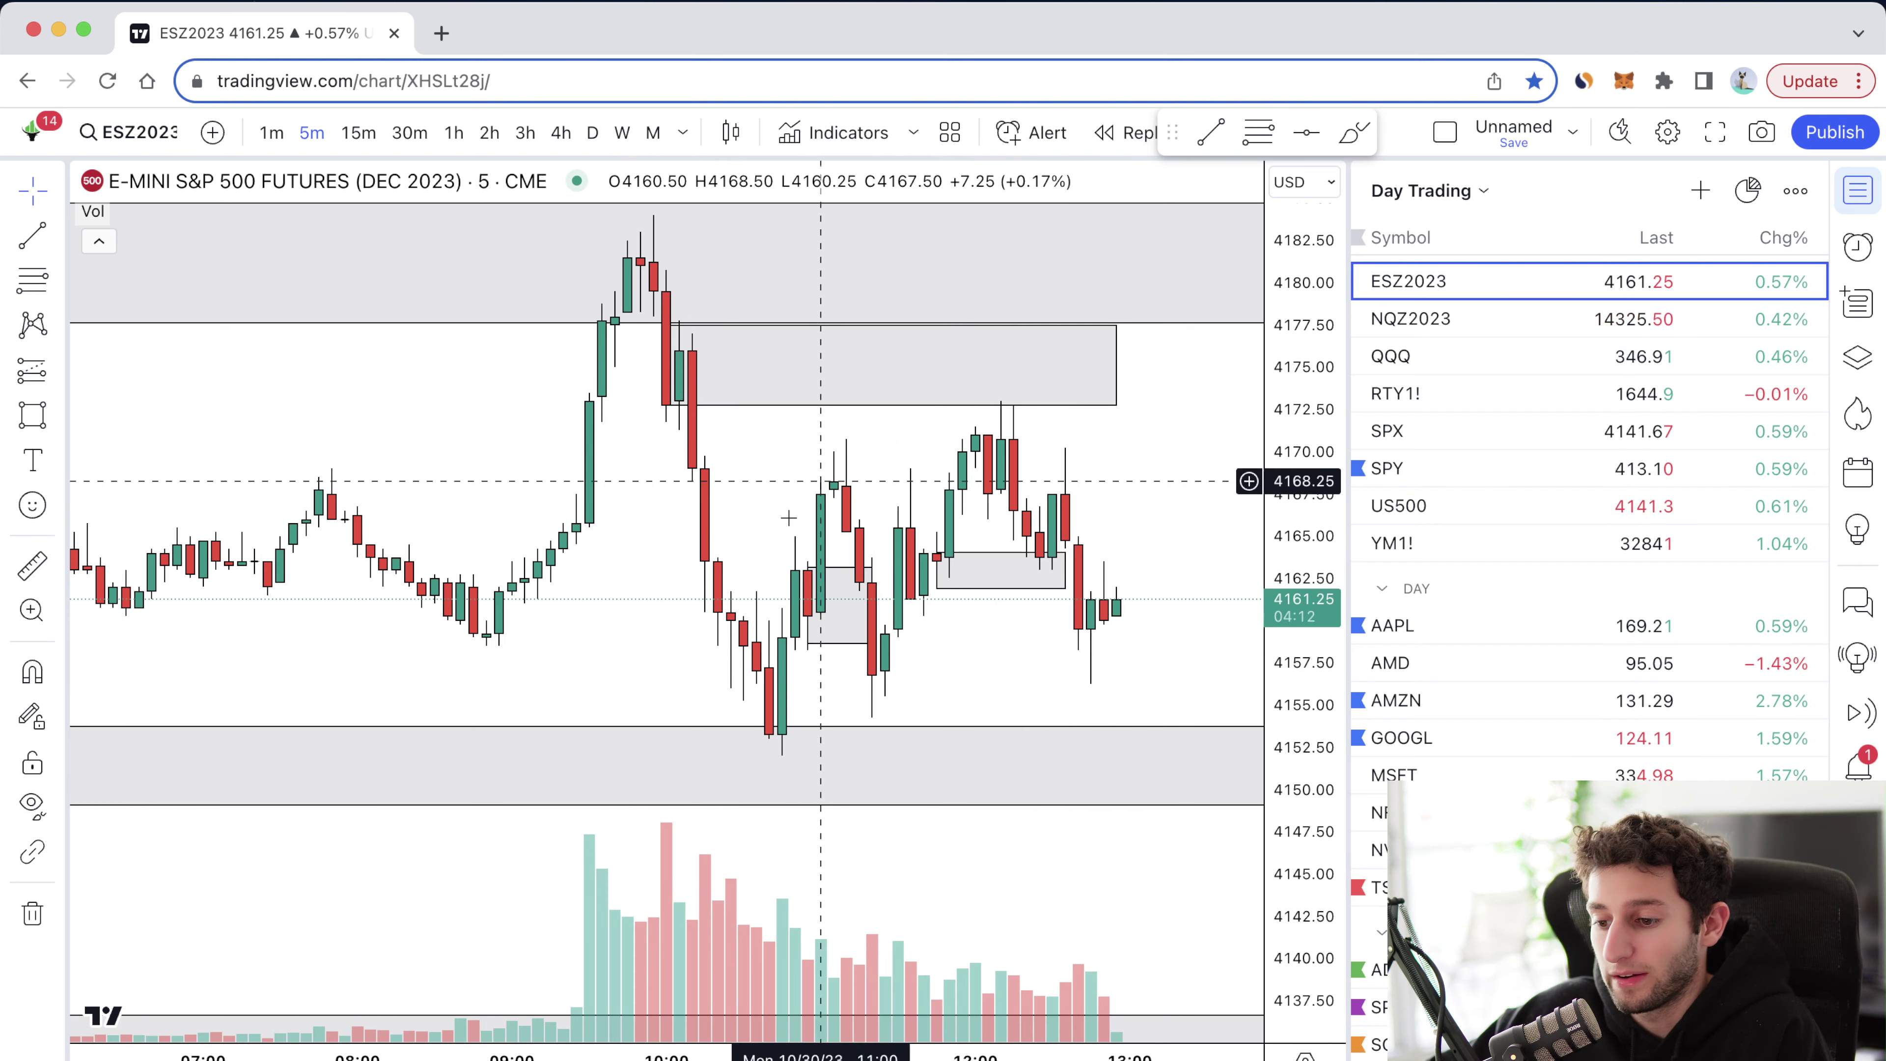
{"action": "left_click", "coordinate": [825, 578]}
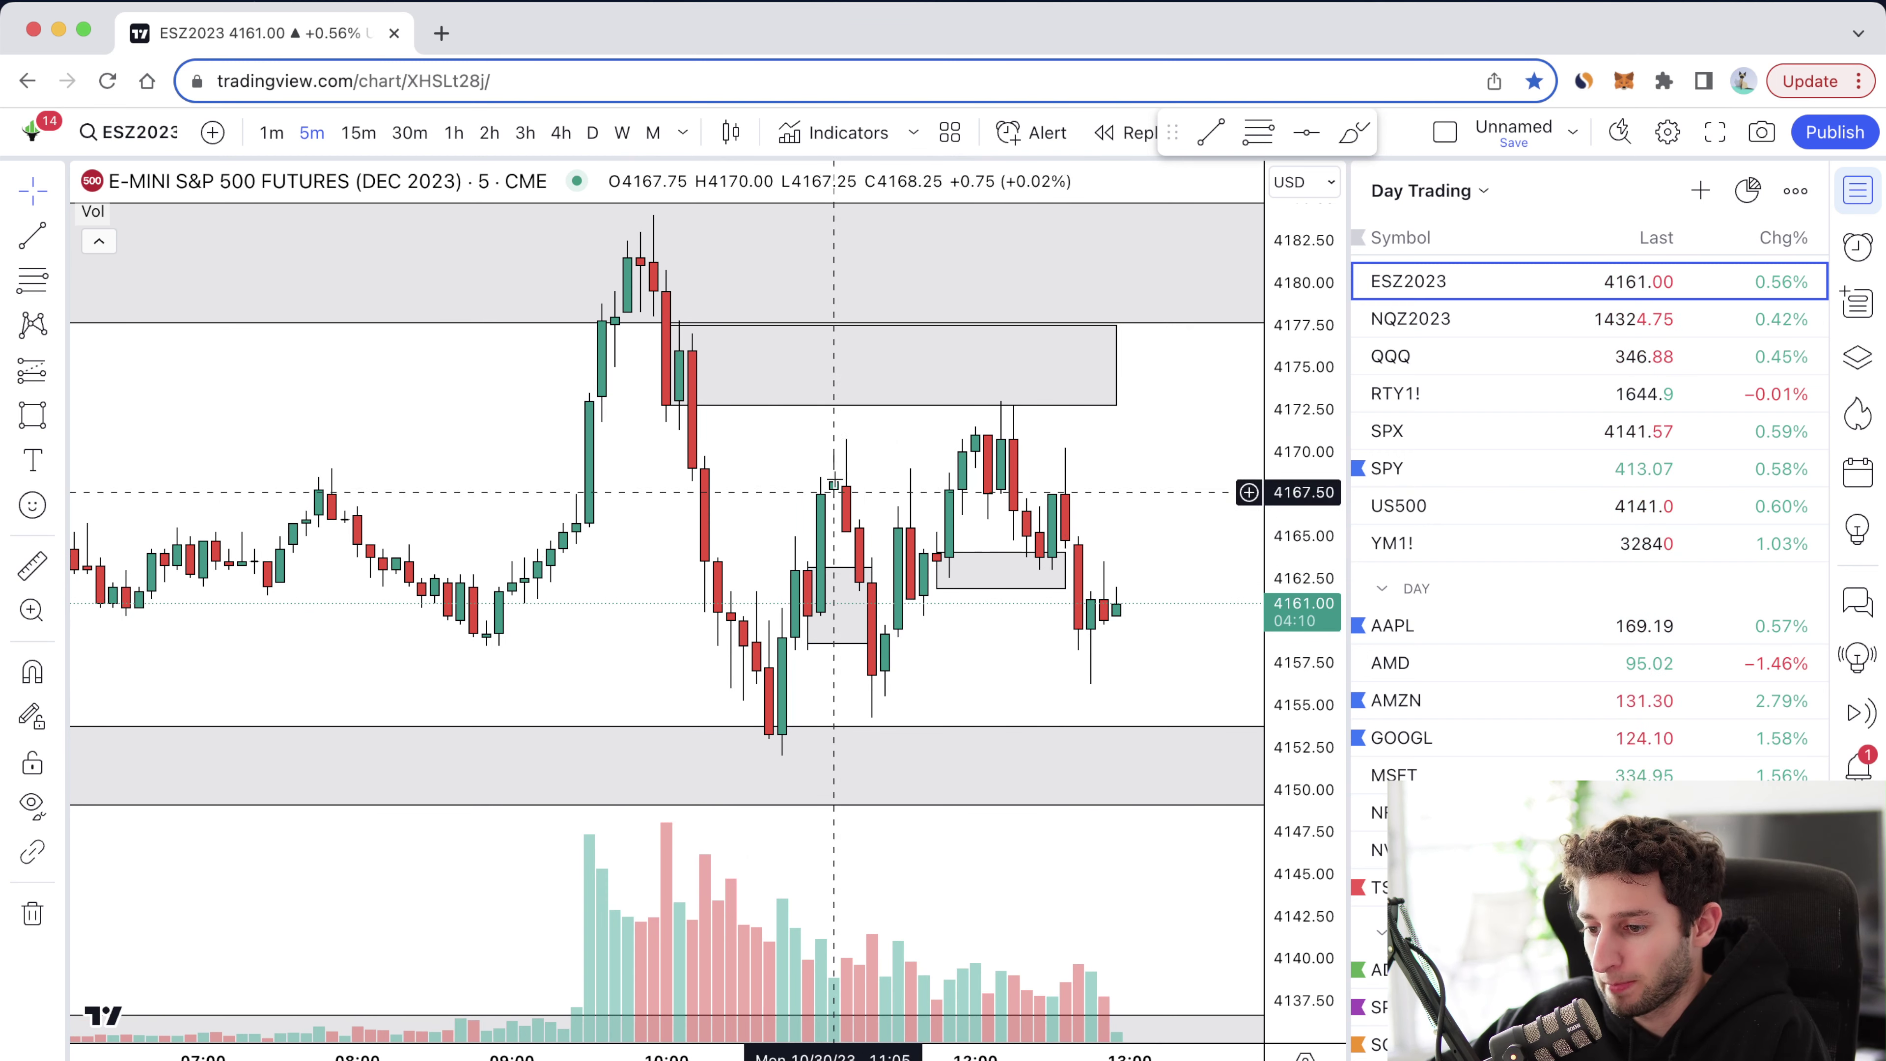
{"action": "left_click", "coordinate": [991, 524]}
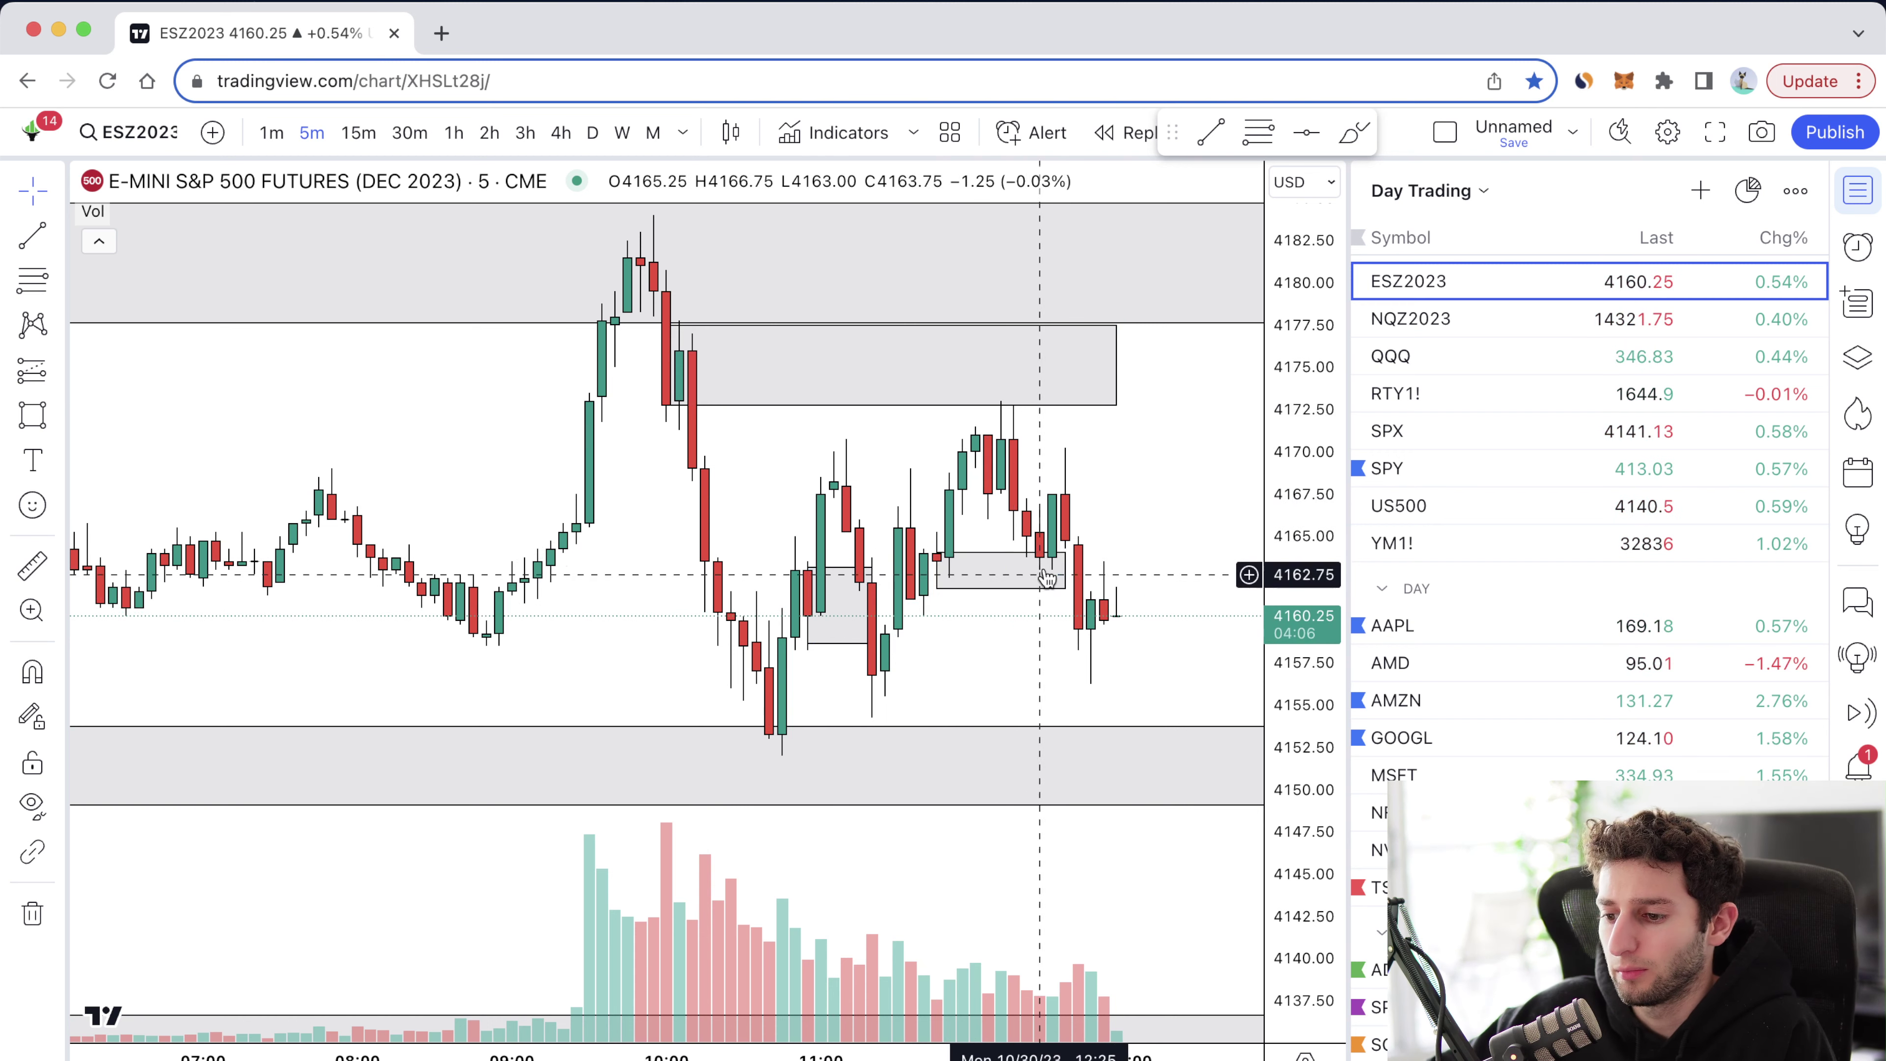
Step: Replace the rectangle starting at 11:45 with one from about 4172.50 to 4167.75, running from the 12:10 candle to 13:05
{"action": "left_click", "coordinate": [964, 567]}
{"action": "key", "text": "Delete"}
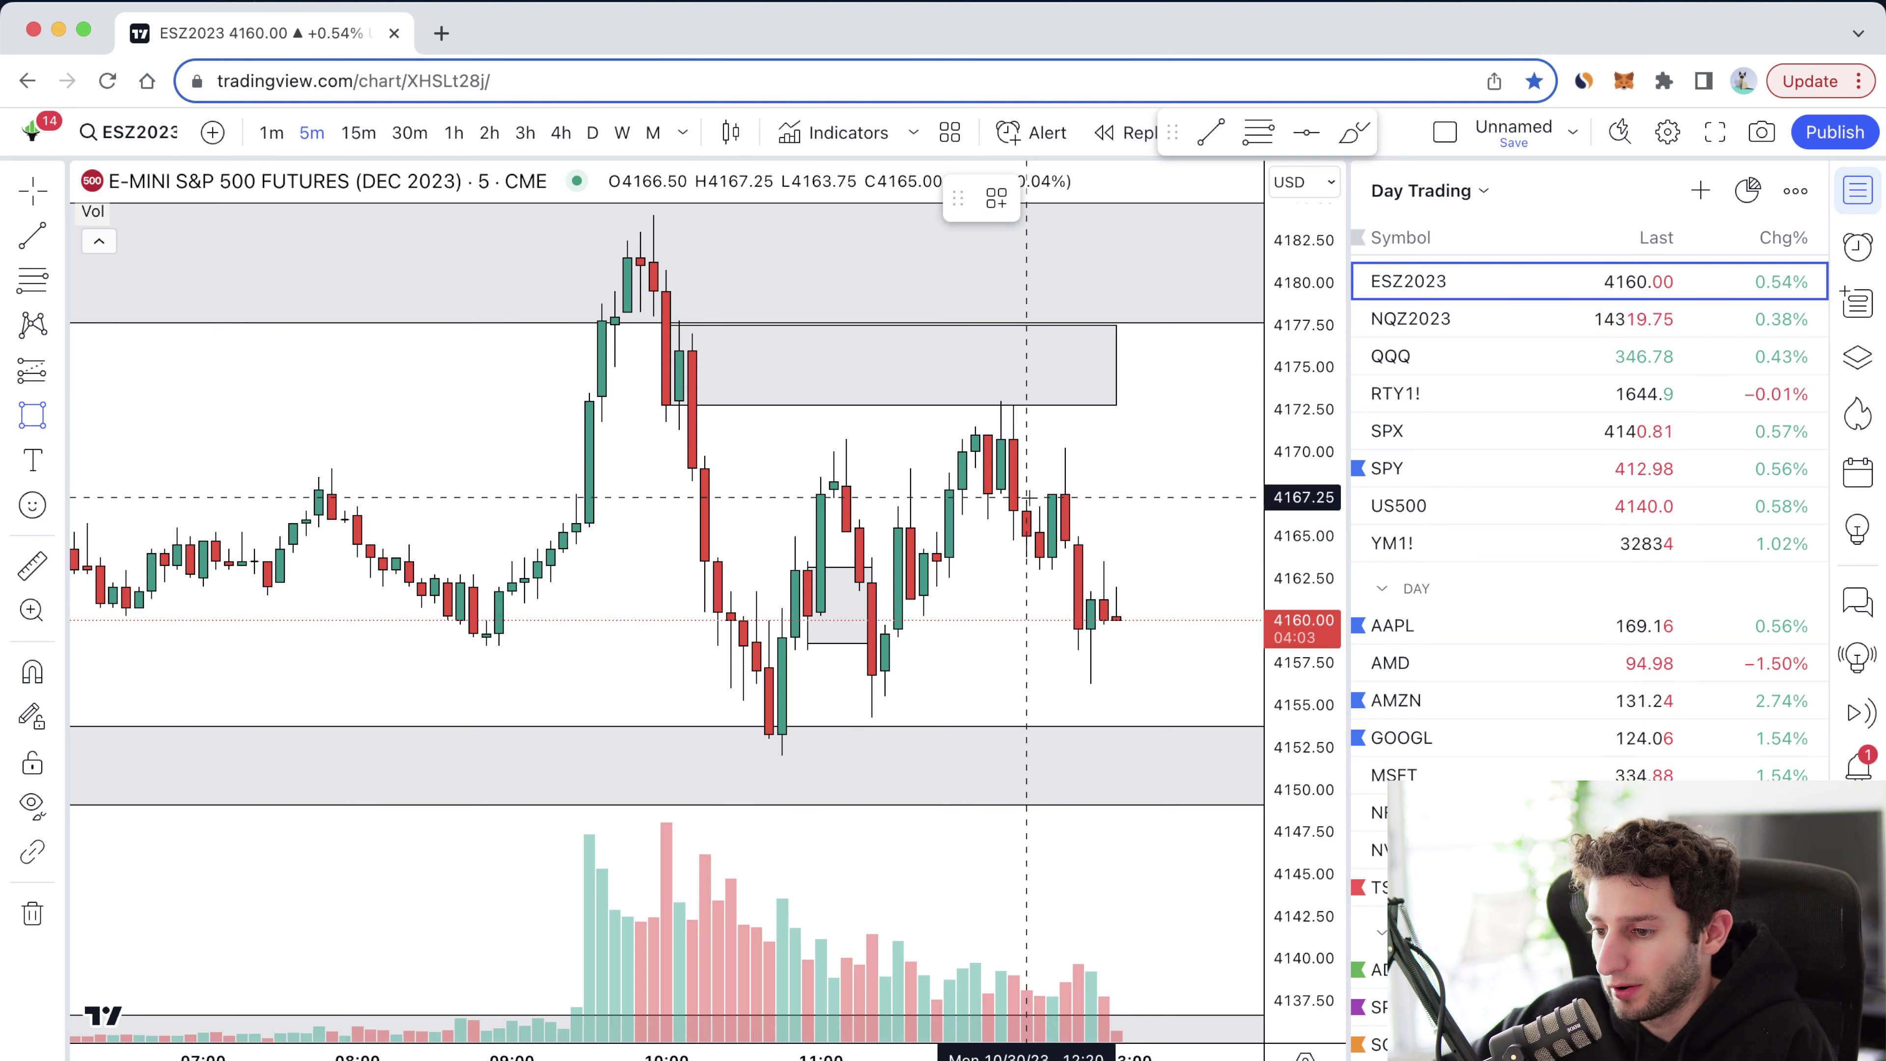
{"action": "mouse_move", "coordinate": [1001, 490]}
{"action": "left_mouse_down"}
{"action": "mouse_move", "coordinate": [1031, 421]}
{"action": "mouse_move", "coordinate": [1128, 400]}
{"action": "left_mouse_up"}
{"action": "left_click", "coordinate": [1114, 520]}
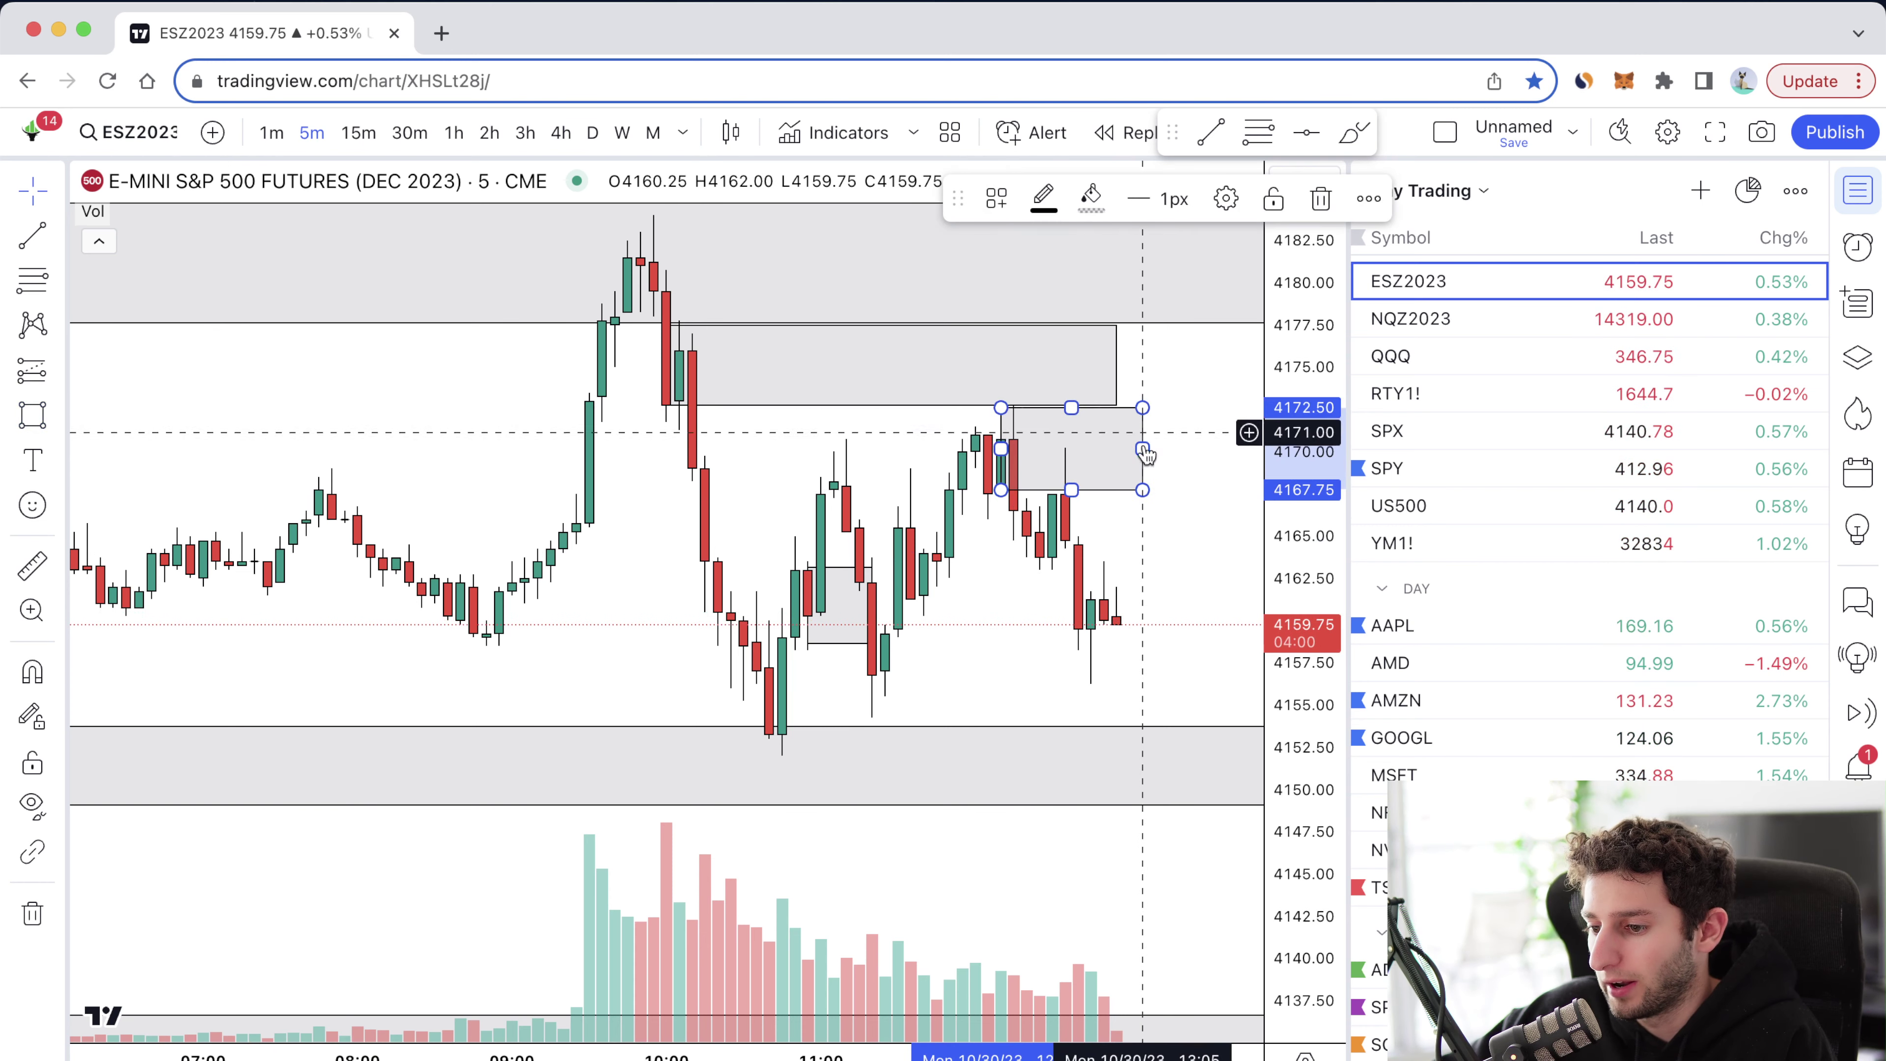
Step: Try a short position at 13:10 with entry 4167.75, stop 4172.50 and a 10.75-point target, and delete it
{"action": "scroll", "coordinate": [1104, 535], "scroll_direction": "right", "scroll_amount": 3}
{"action": "left_click", "coordinate": [29, 381]}
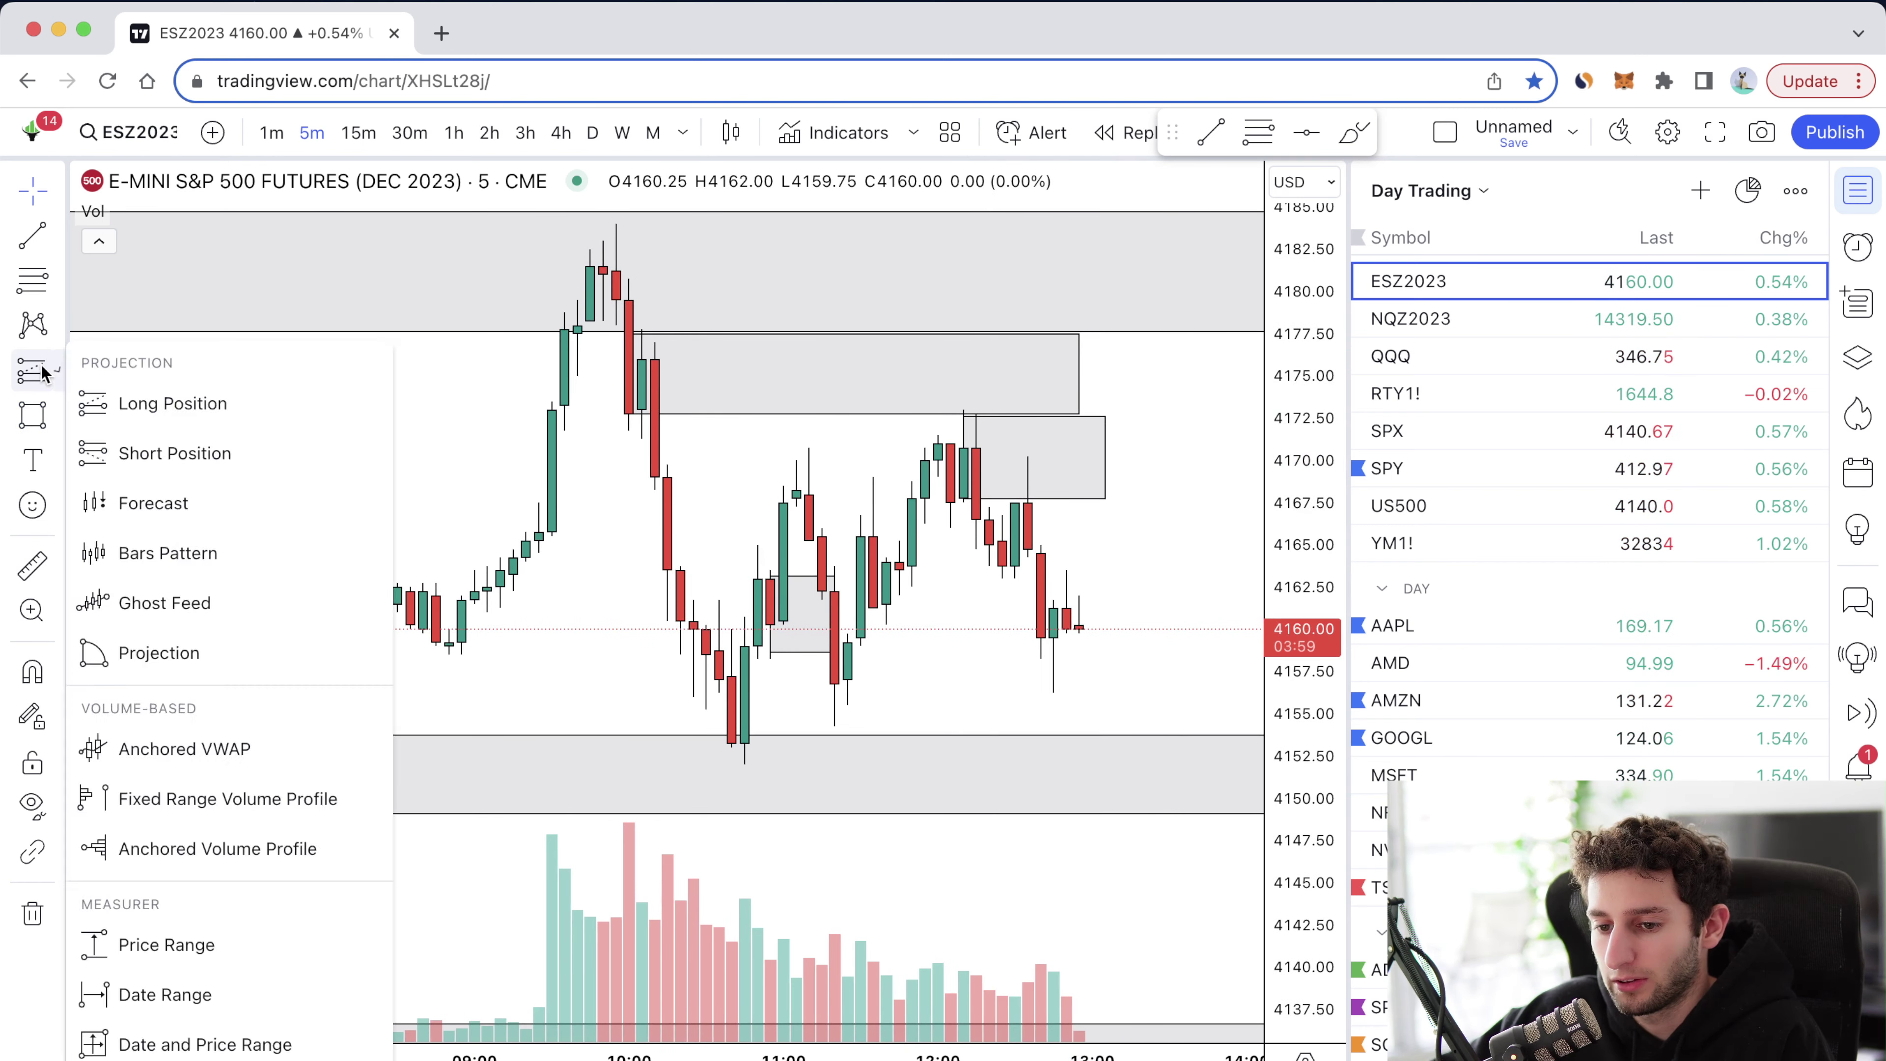
{"action": "left_click", "coordinate": [155, 450]}
{"action": "left_click", "coordinate": [1116, 492]}
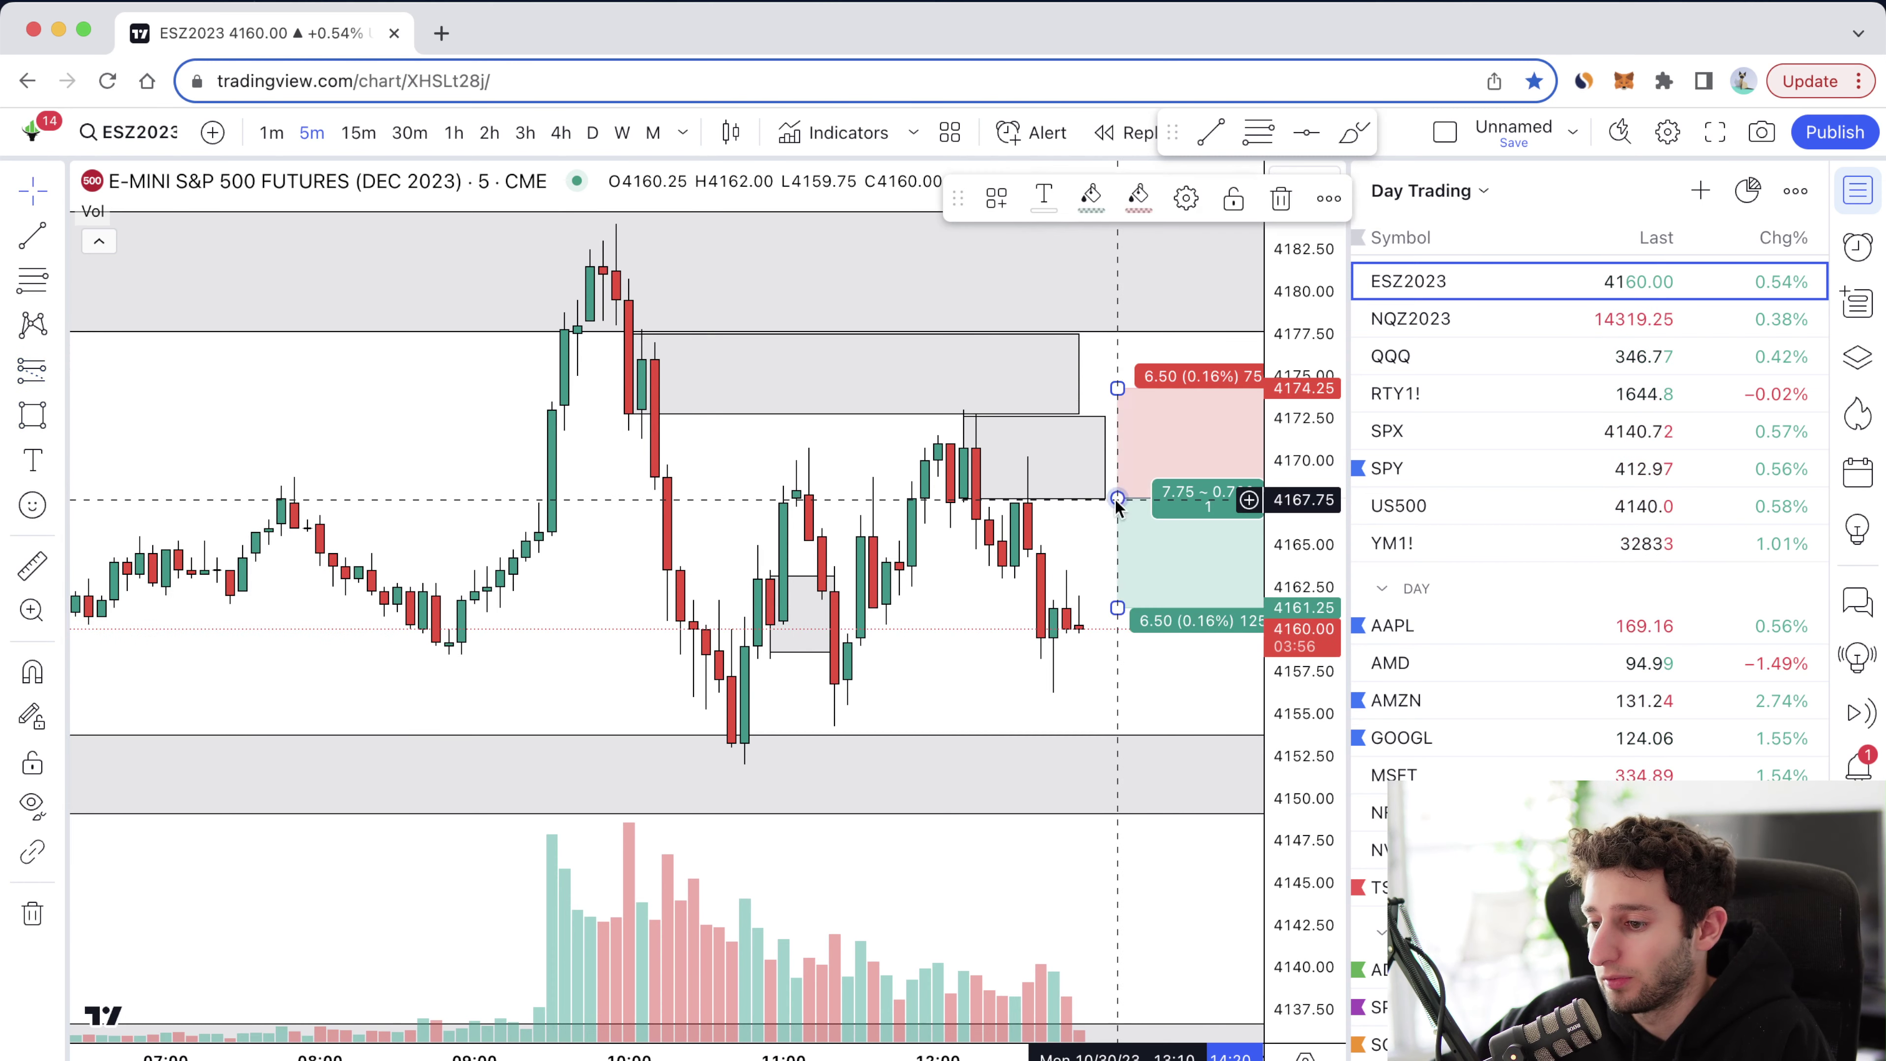
{"action": "left_click_drag", "start_coordinate": [1117, 371], "coordinate": [1118, 418]}
{"action": "left_click_drag", "start_coordinate": [1117, 605], "coordinate": [1119, 677]}
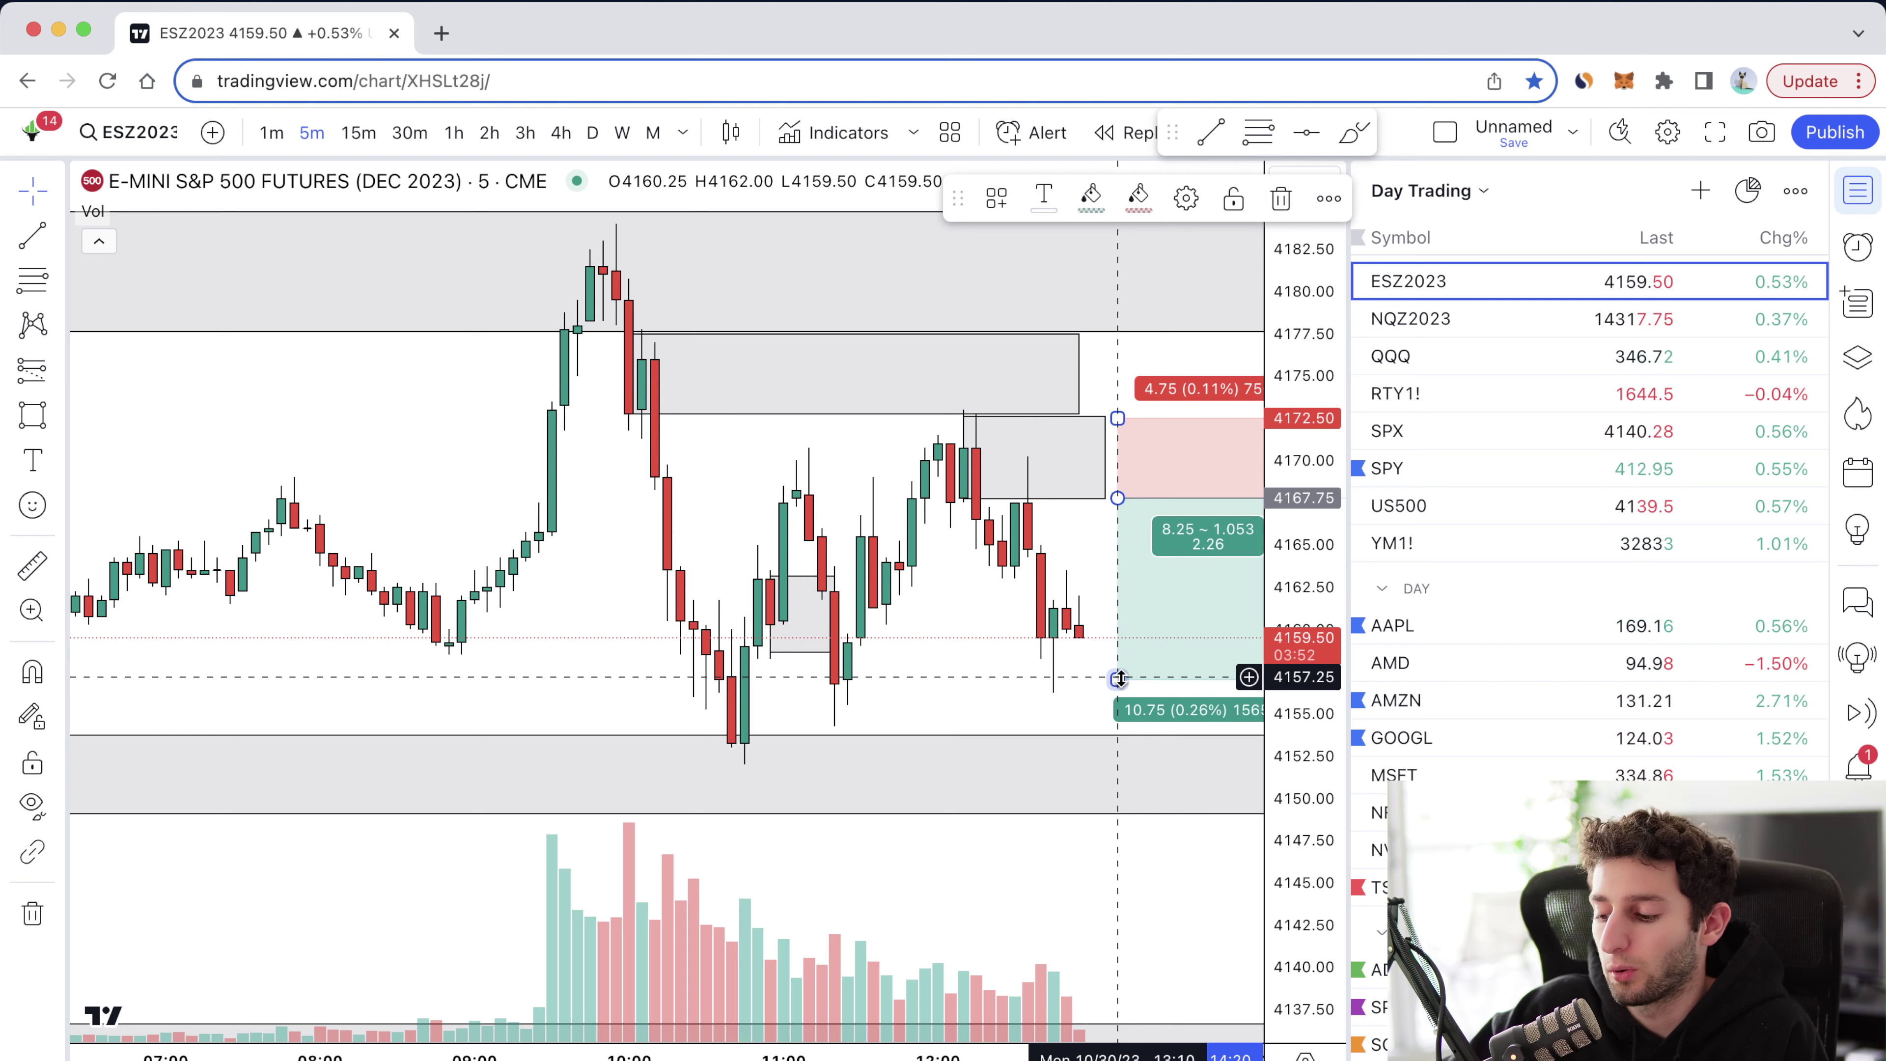
{"action": "key", "text": "BackSpace"}
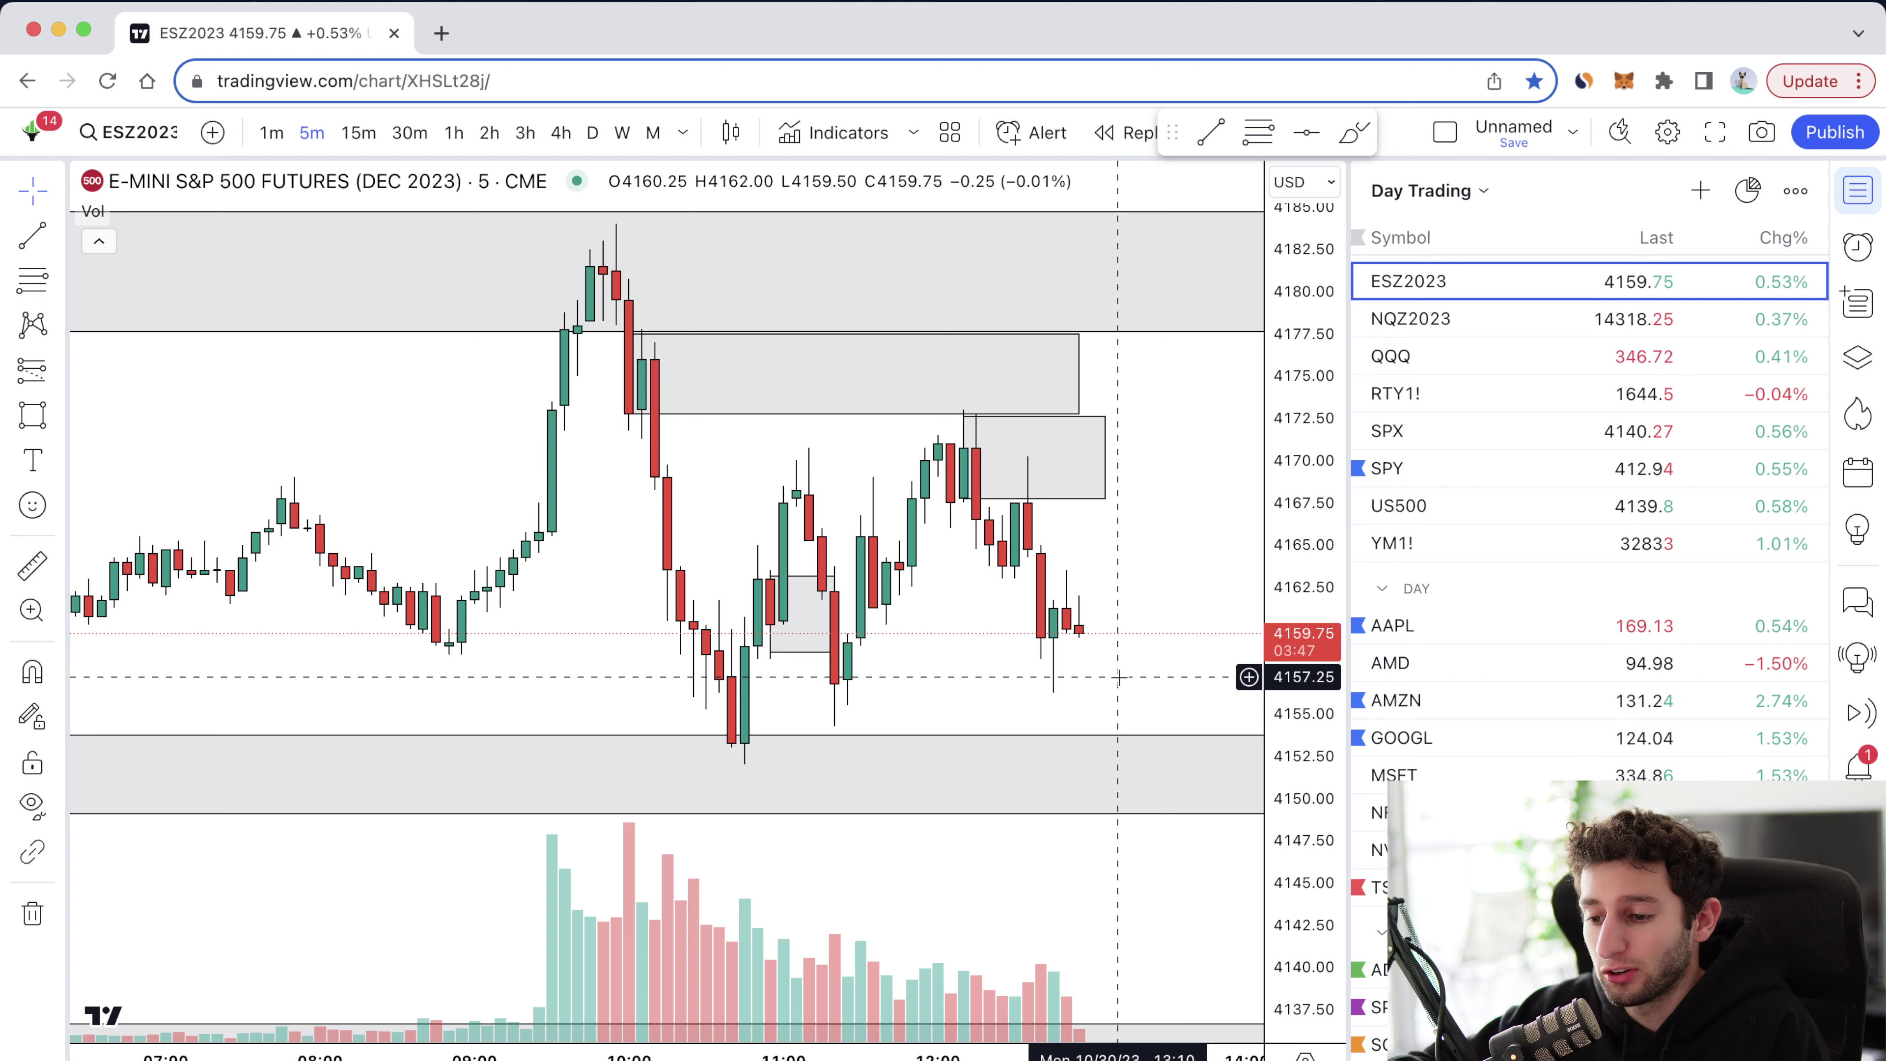
Step: Delete the small rectangle ending at the 11:20 candle, between the upper and lower higher-timeframe zones
{"action": "scroll", "coordinate": [1107, 672], "scroll_direction": "up", "scroll_amount": 2}
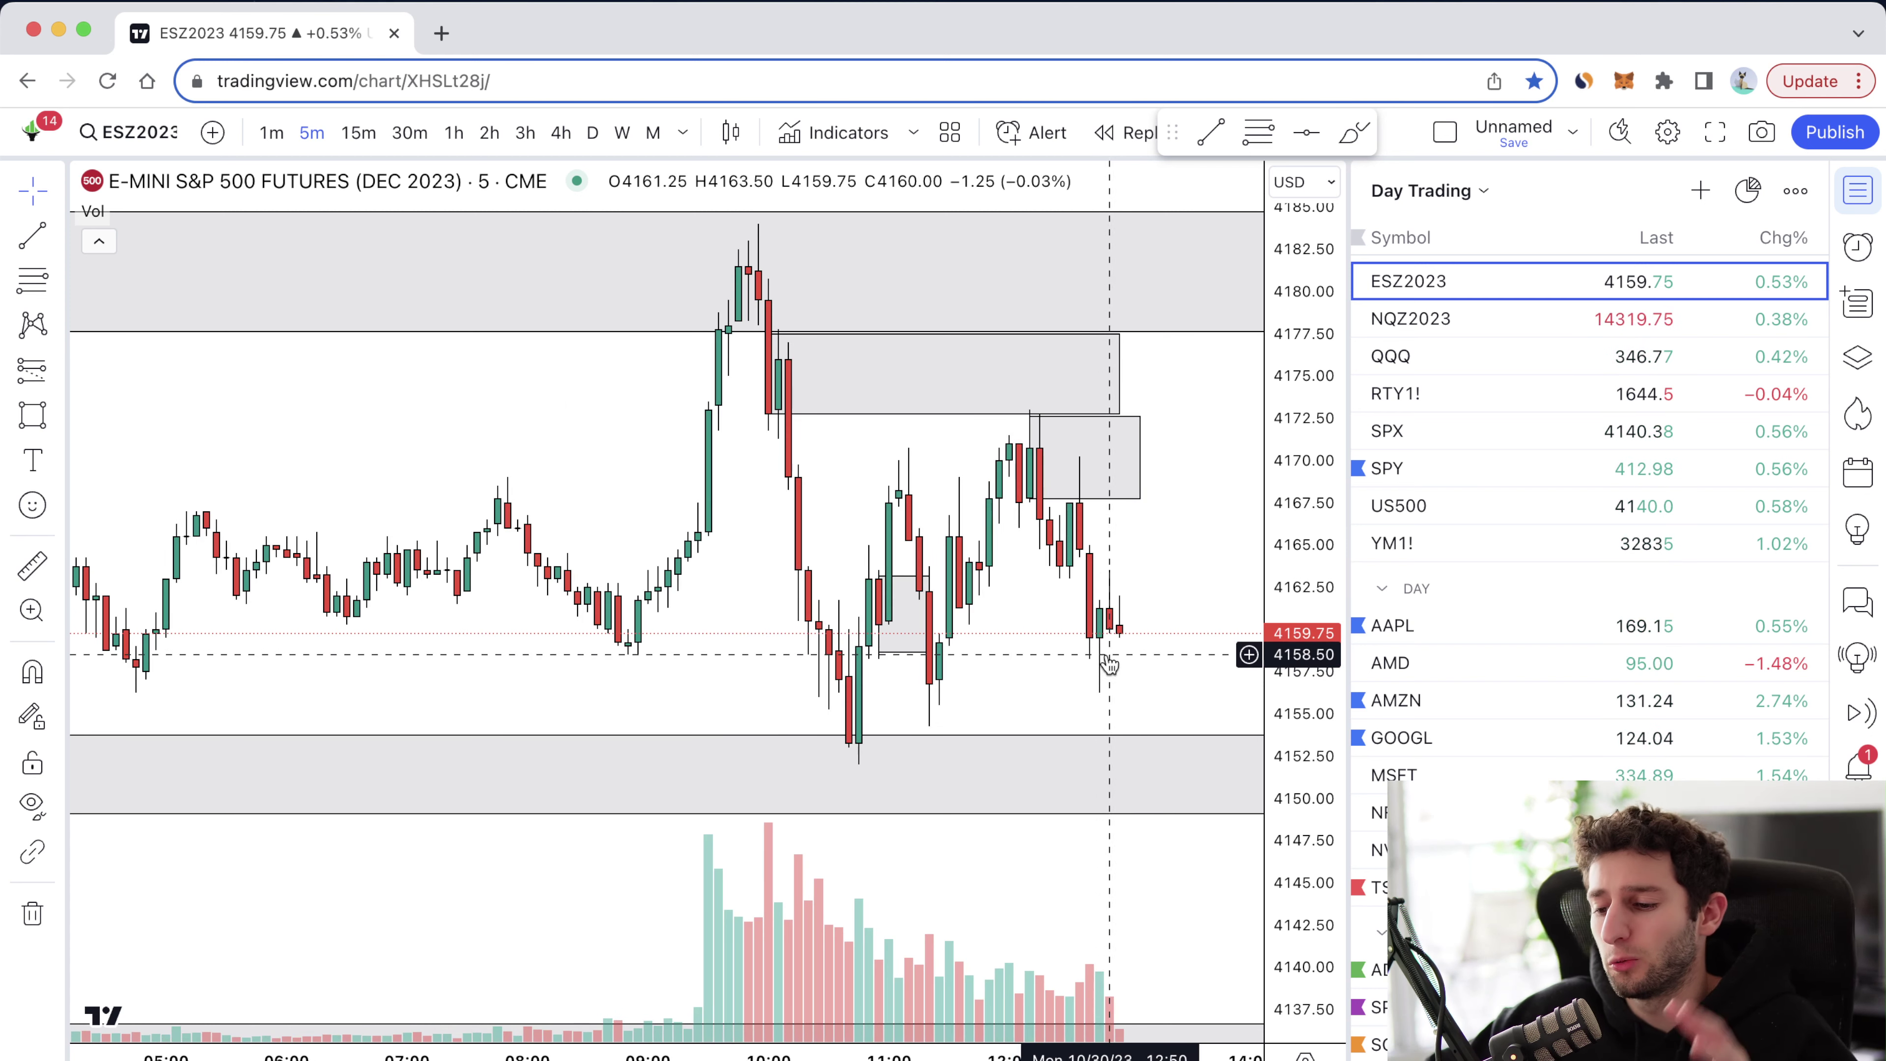
{"action": "scroll", "coordinate": [1098, 668], "scroll_direction": "up", "scroll_amount": 3}
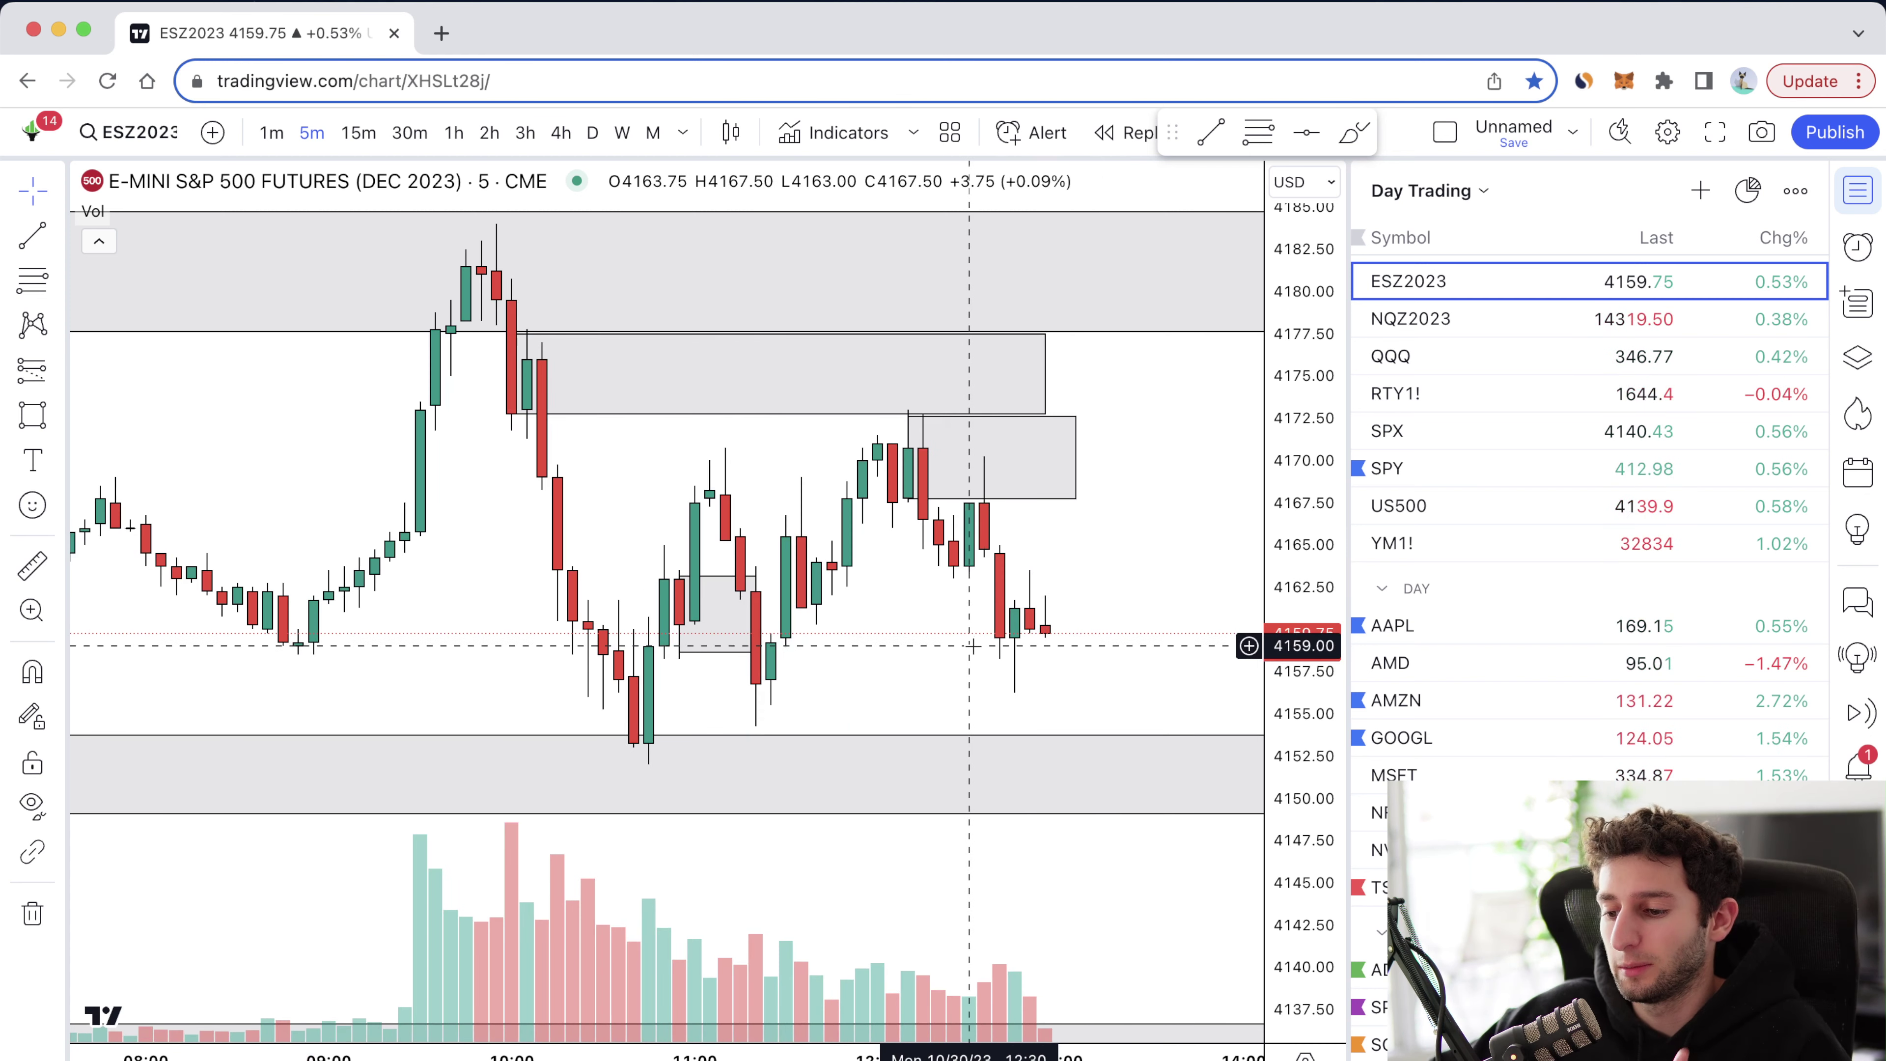
{"action": "left_click", "coordinate": [757, 625]}
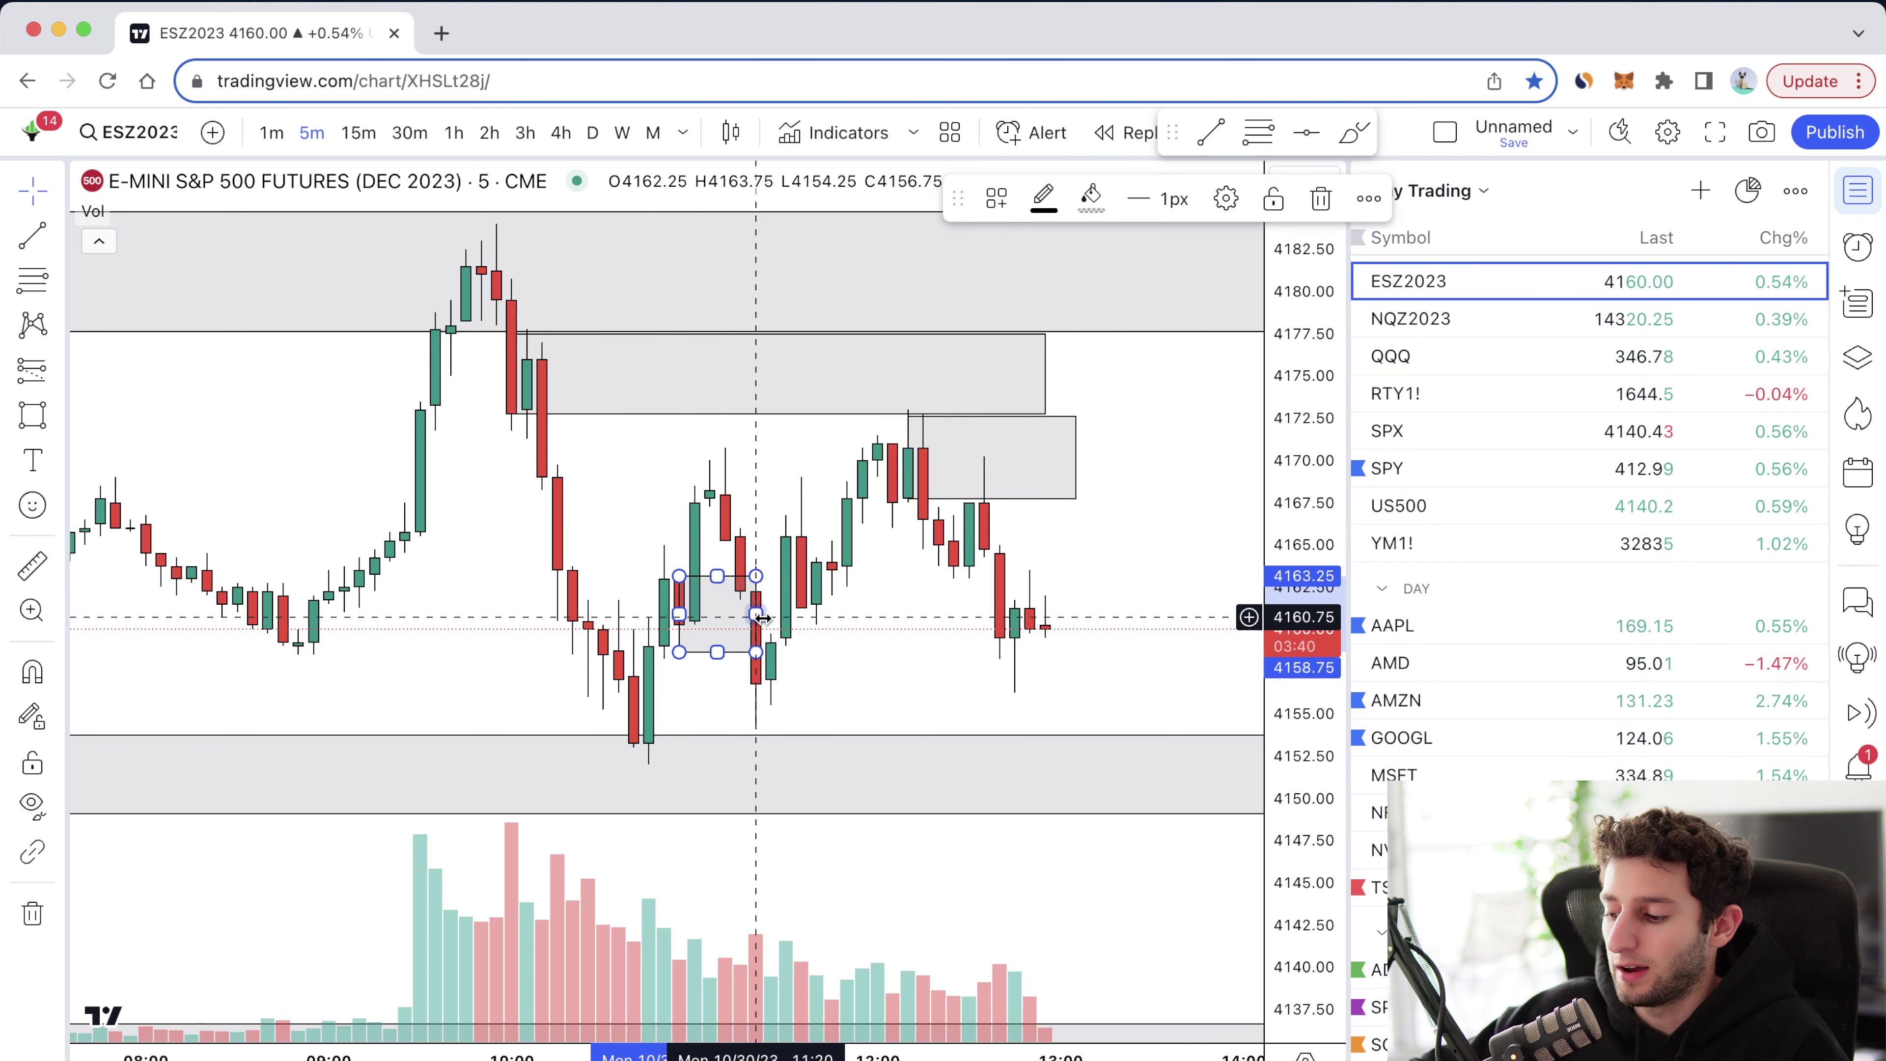
{"action": "key", "text": "Delete"}
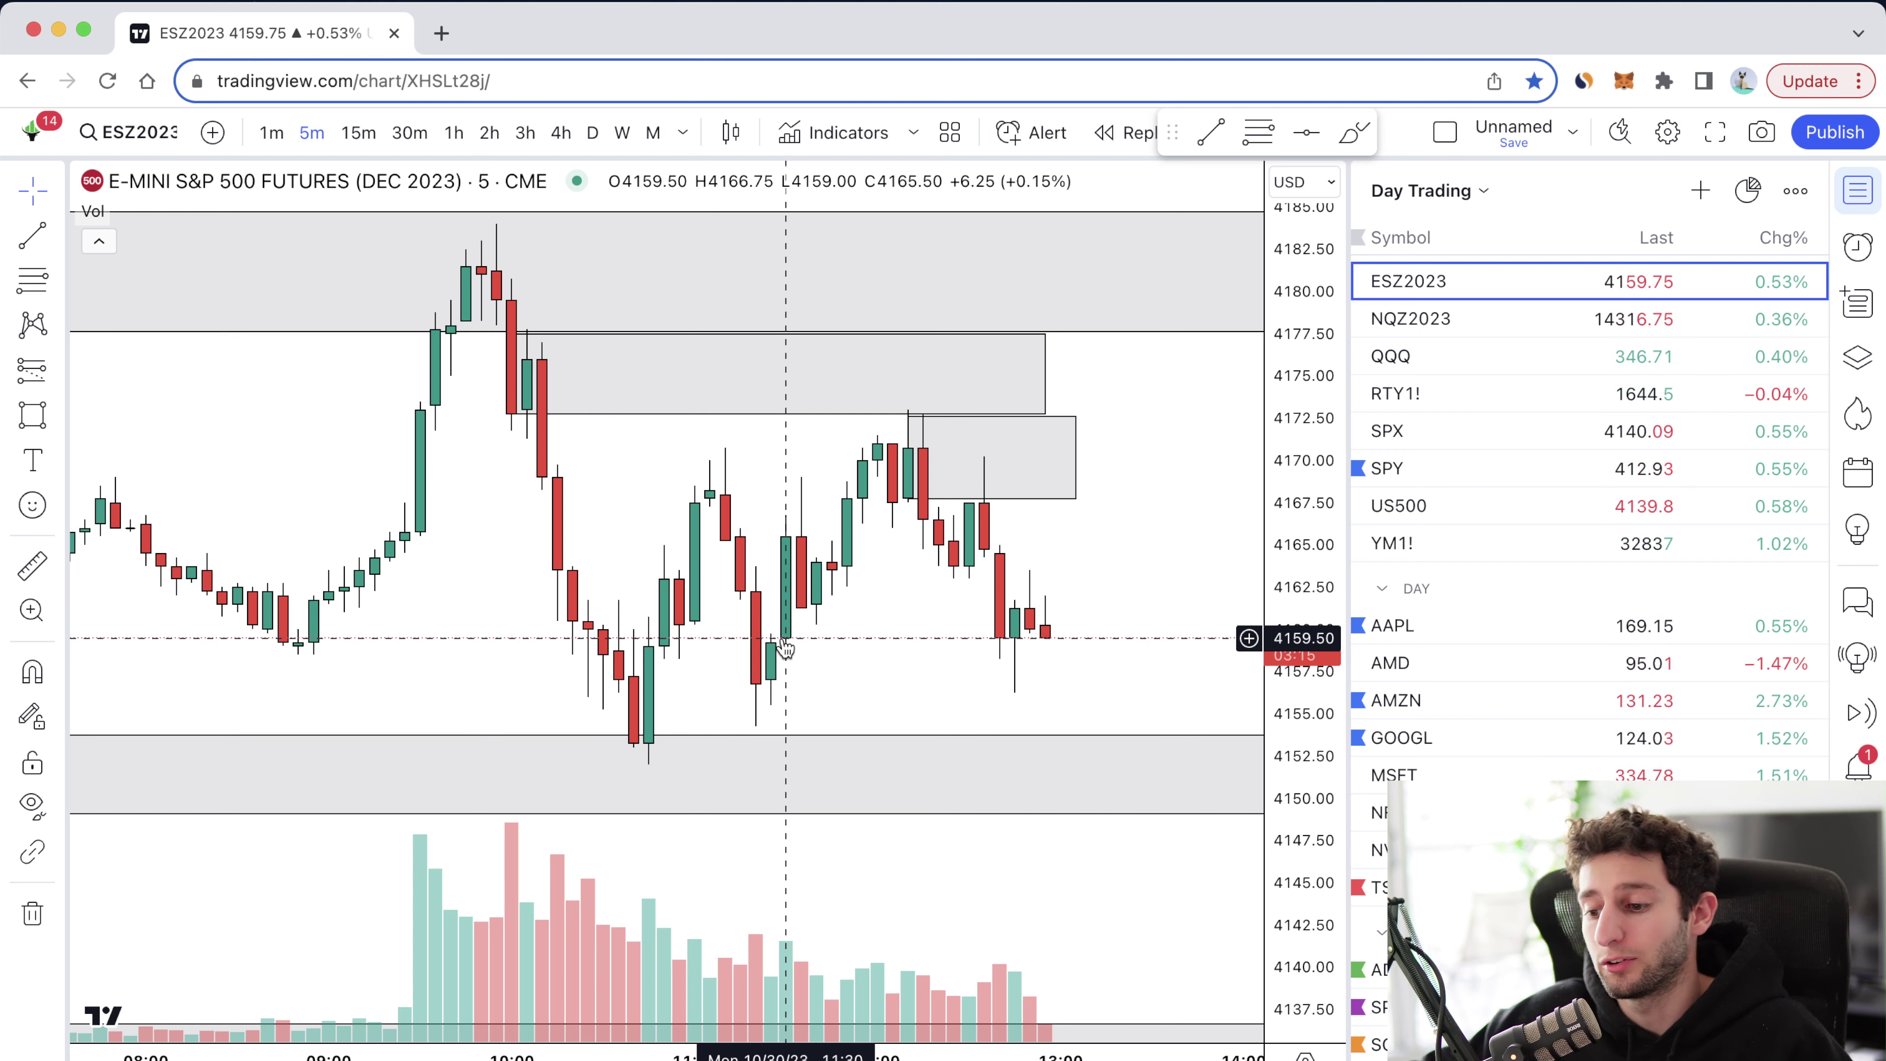
Step: Move the two-line trading rules note to an earlier time at about 4175.25, clear of the morning spike and the upper rectangles
{"action": "scroll", "coordinate": [891, 631], "scroll_direction": "down", "scroll_amount": 4}
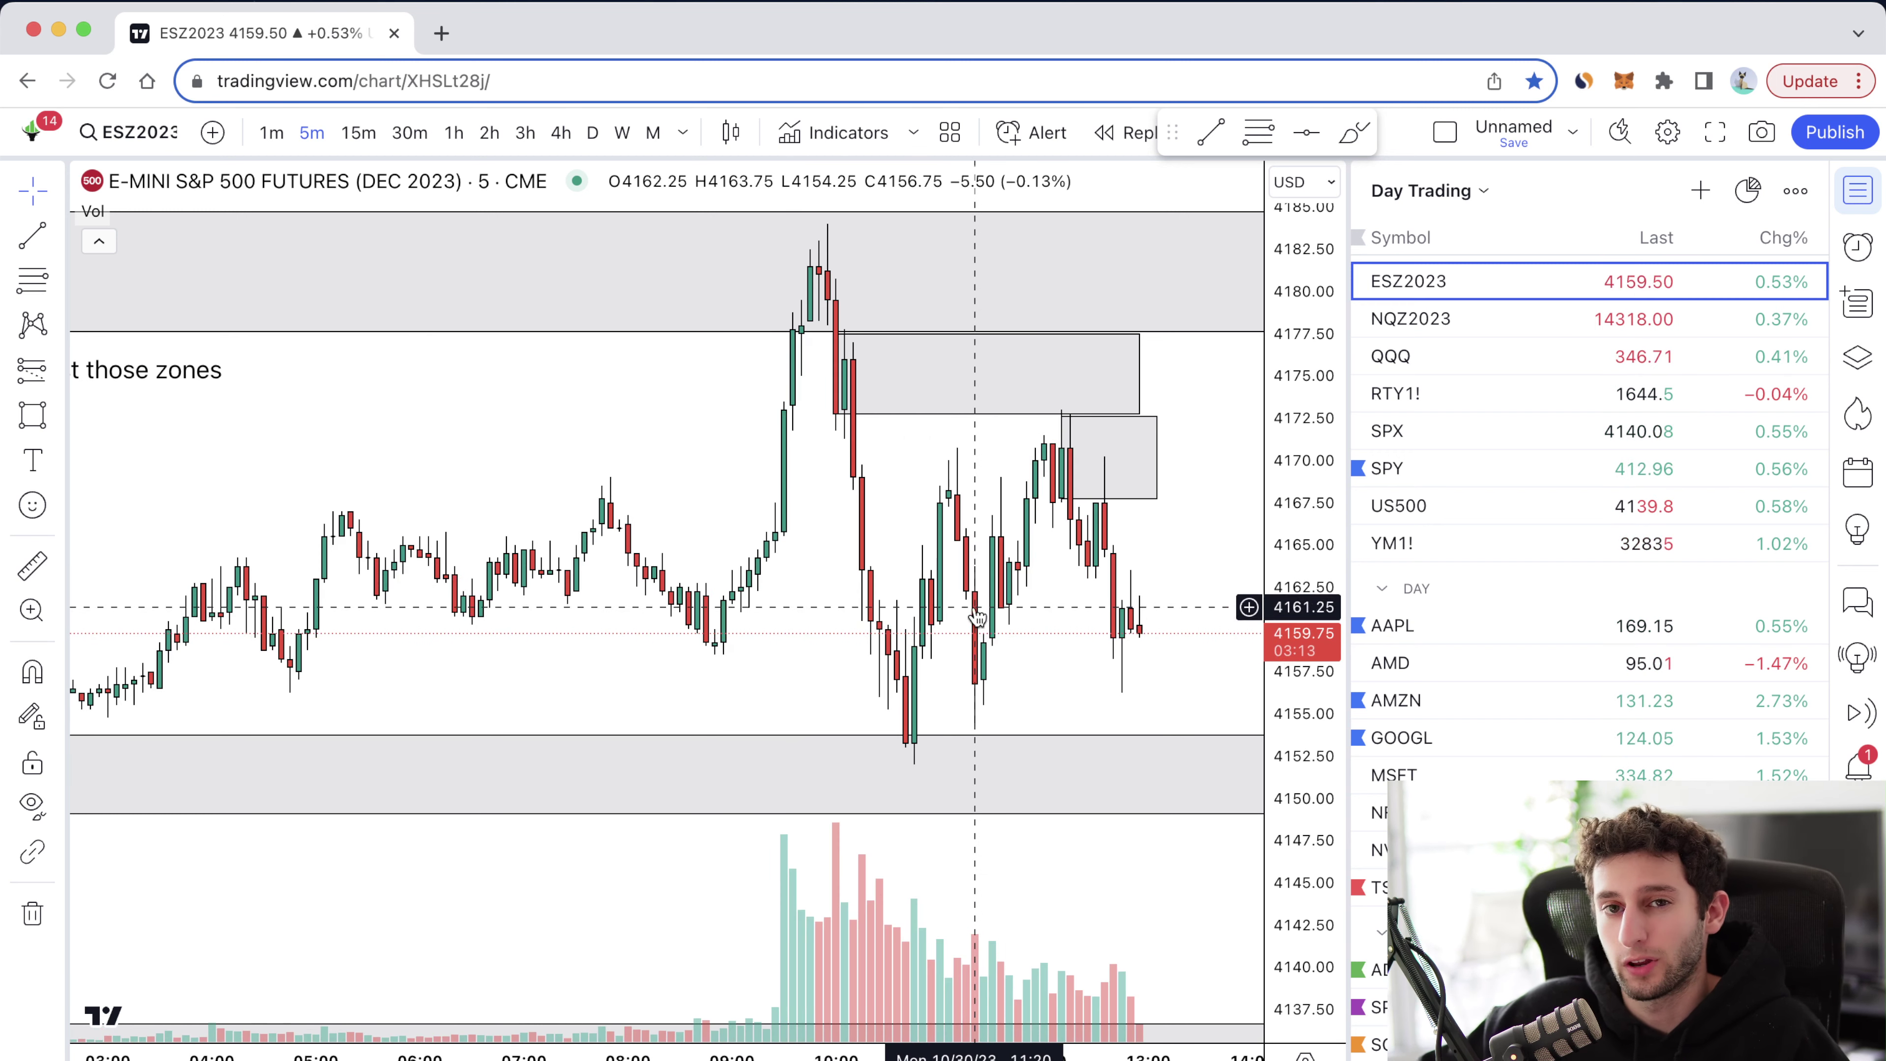
{"action": "scroll", "coordinate": [1194, 566], "scroll_direction": "up", "scroll_amount": 2}
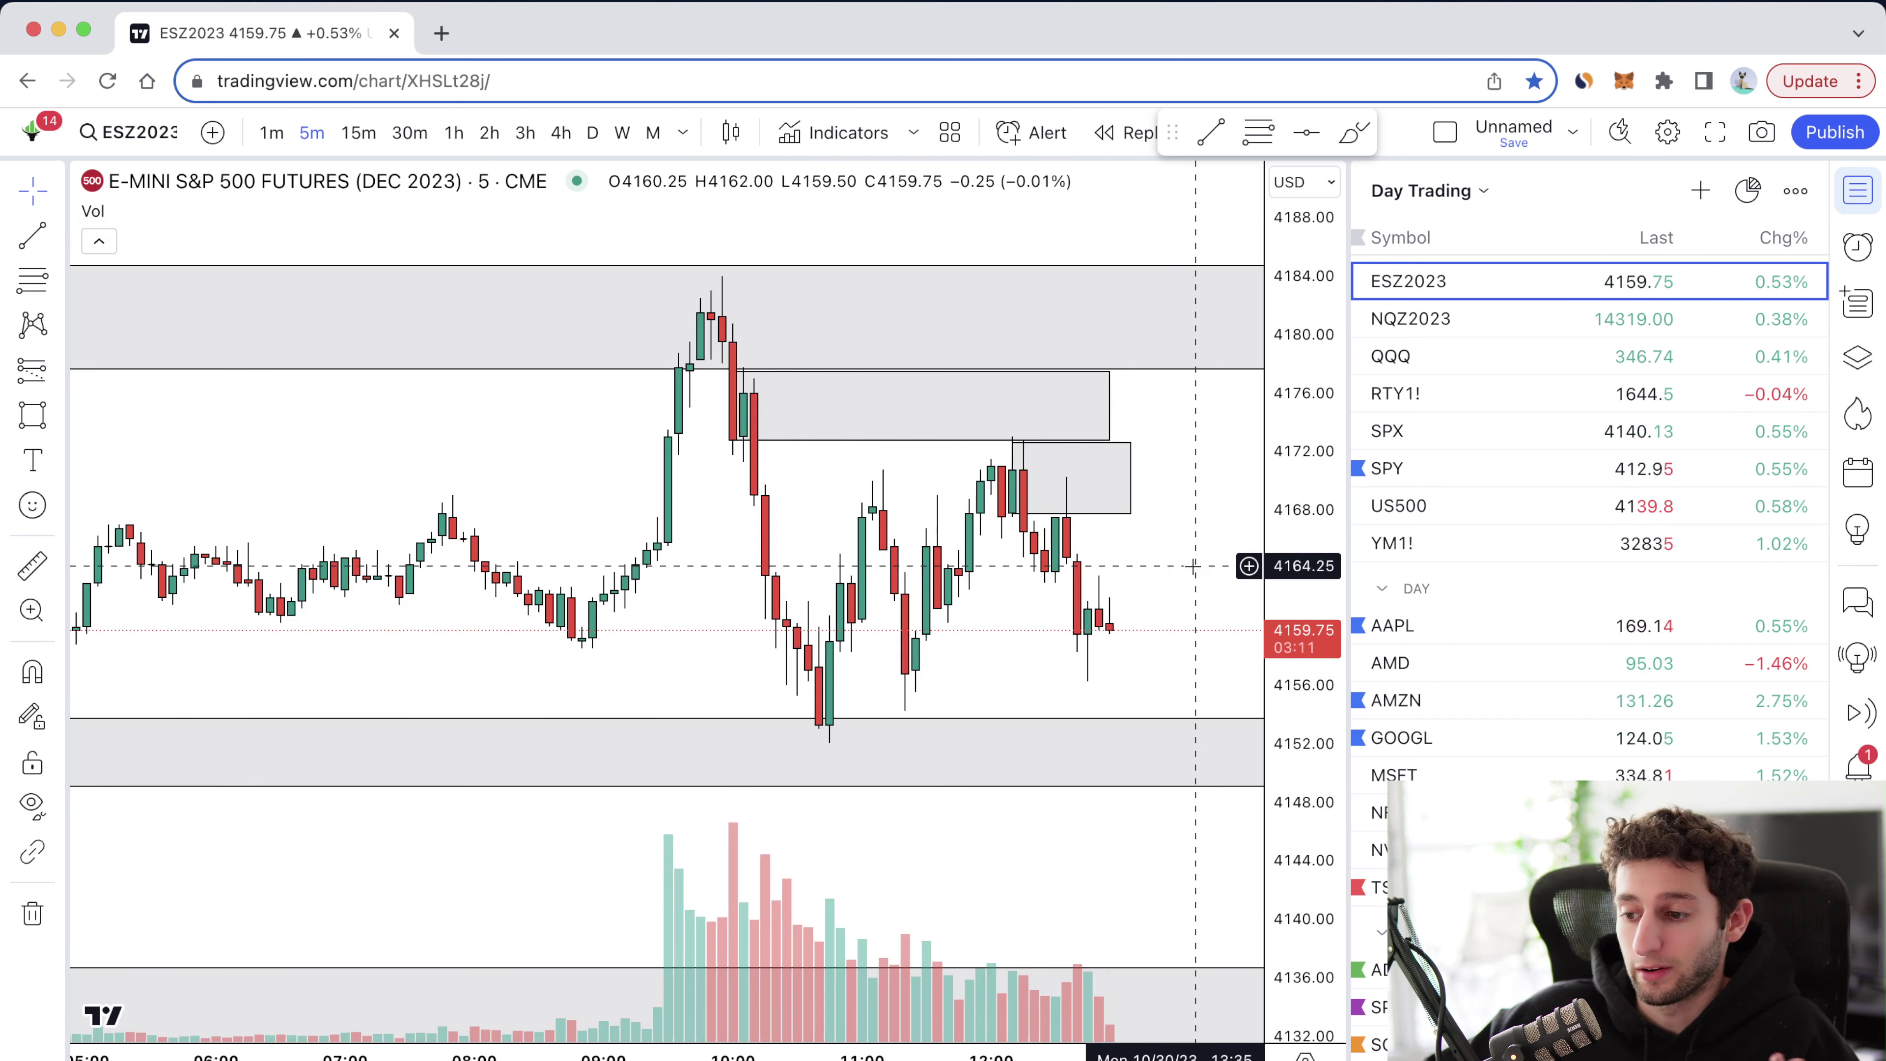
{"action": "scroll", "coordinate": [1194, 566], "scroll_direction": "right", "scroll_amount": 2}
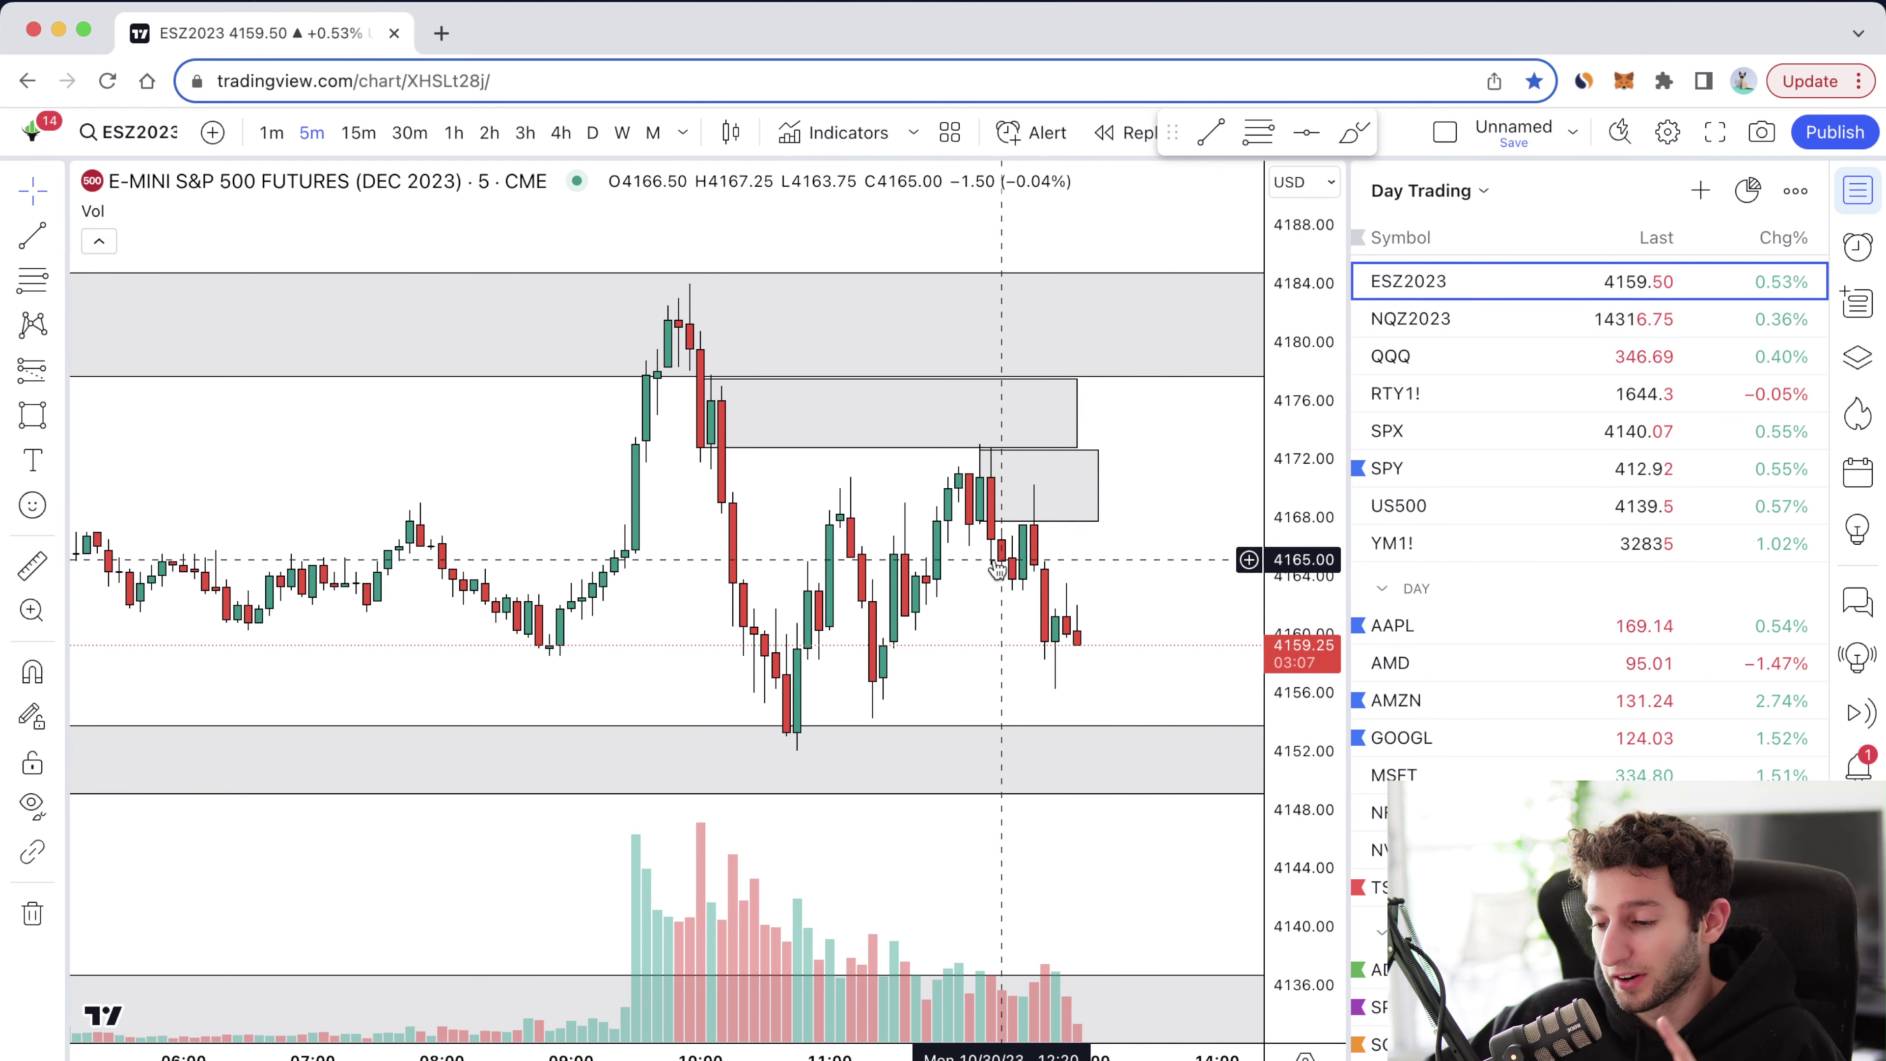
{"action": "scroll", "coordinate": [1002, 587], "scroll_direction": "down", "scroll_amount": 5}
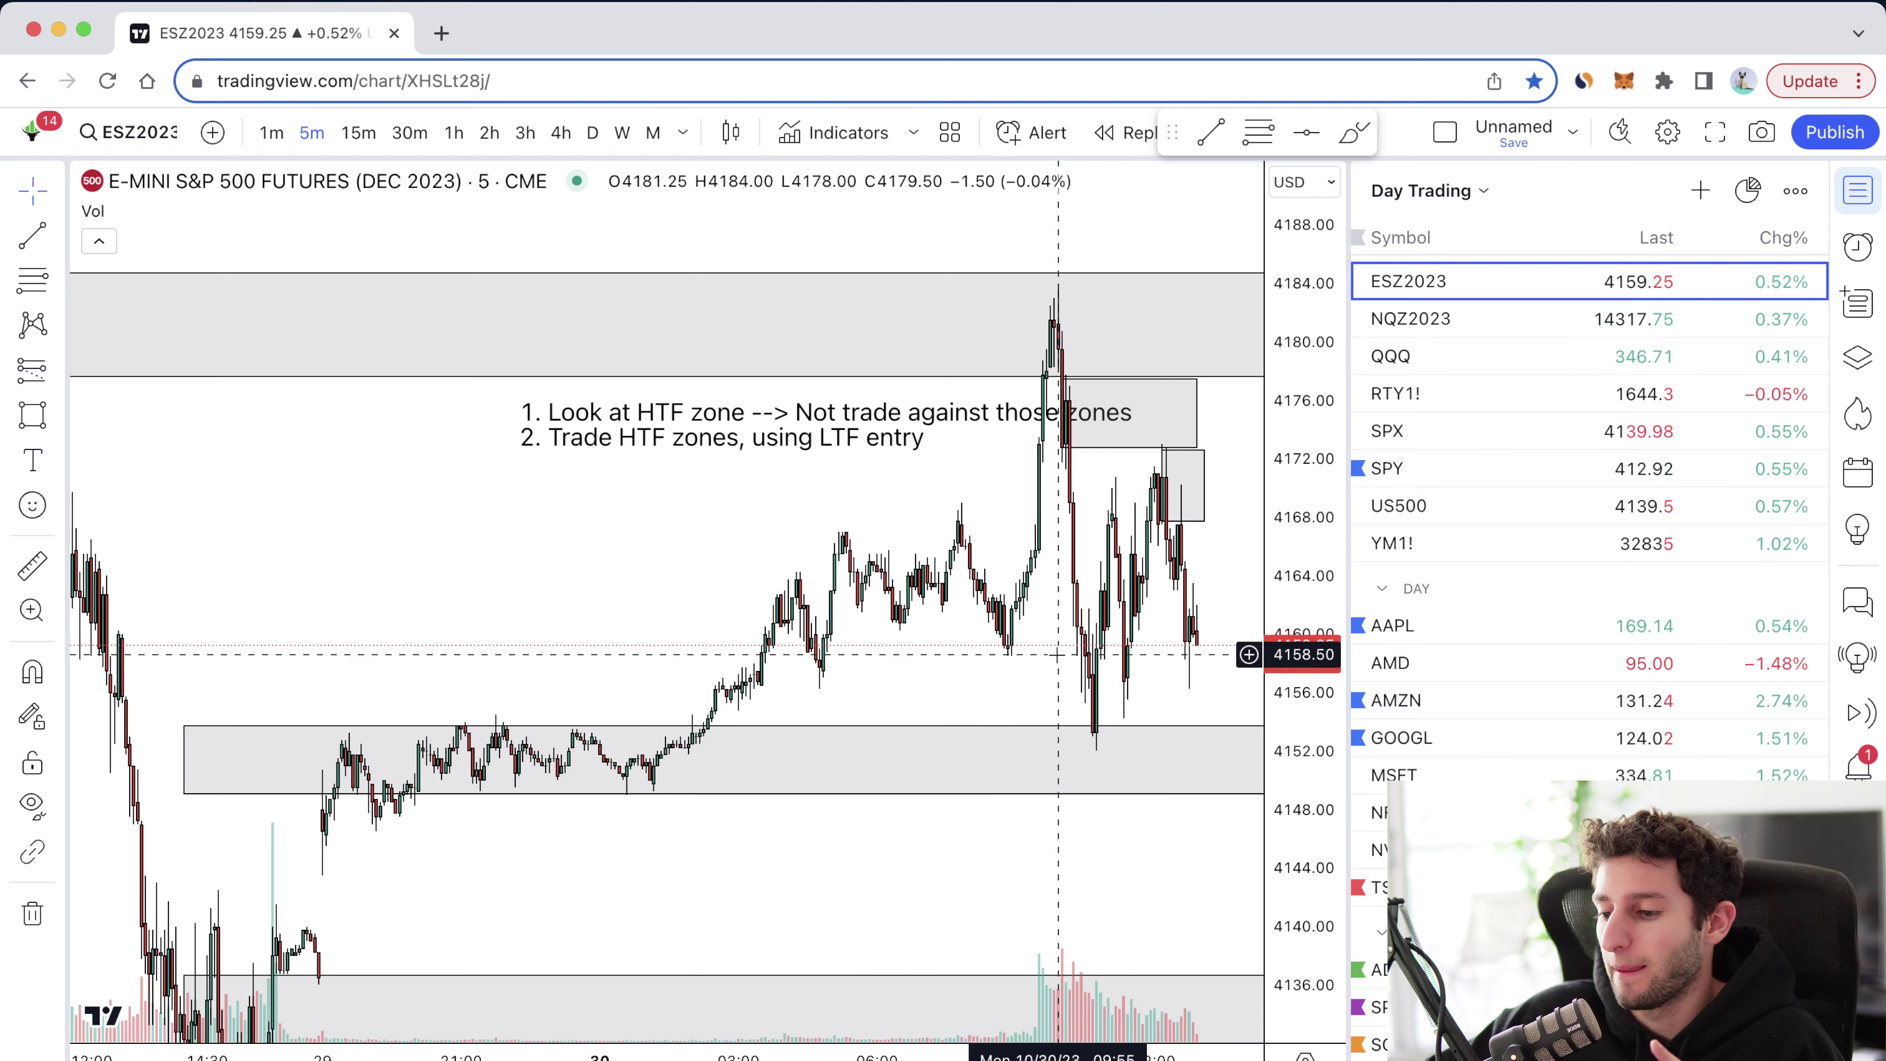
{"action": "left_click_drag", "start_coordinate": [1053, 633], "coordinate": [1013, 611]}
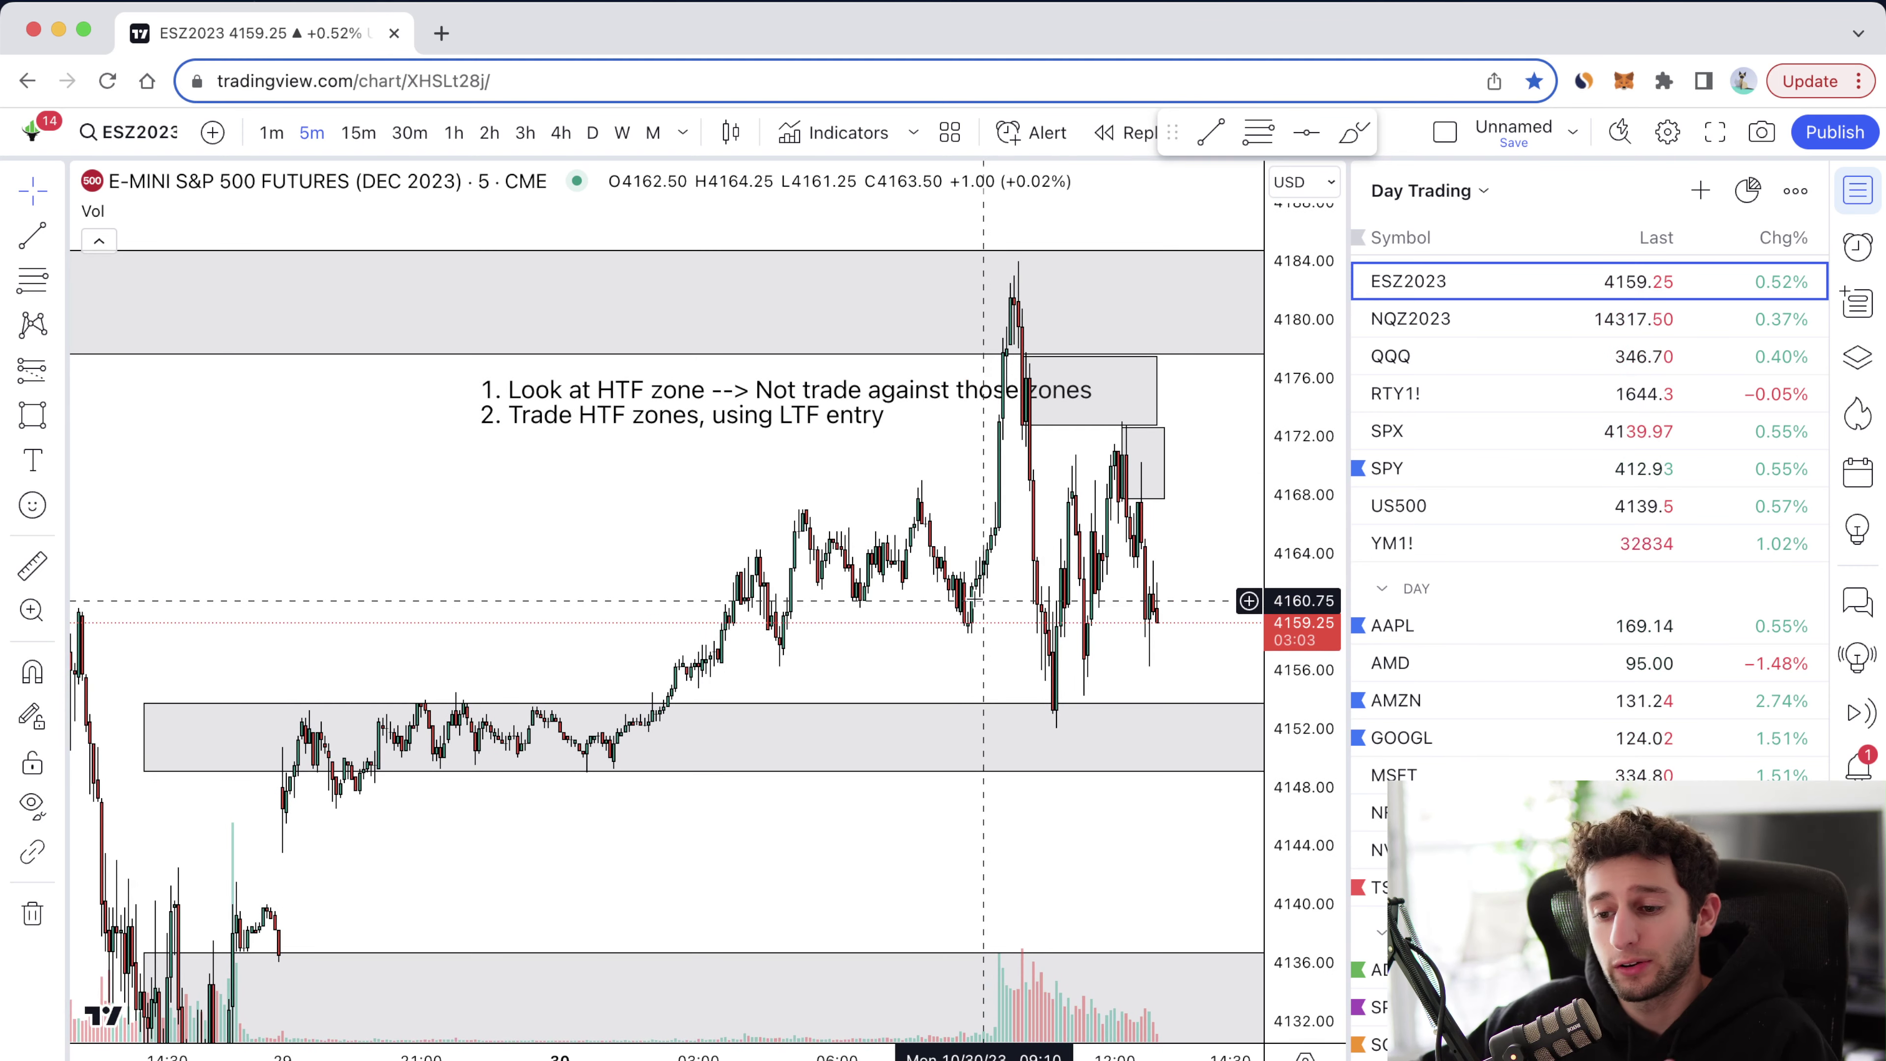
{"action": "left_click_drag", "start_coordinate": [743, 394], "coordinate": [530, 408]}
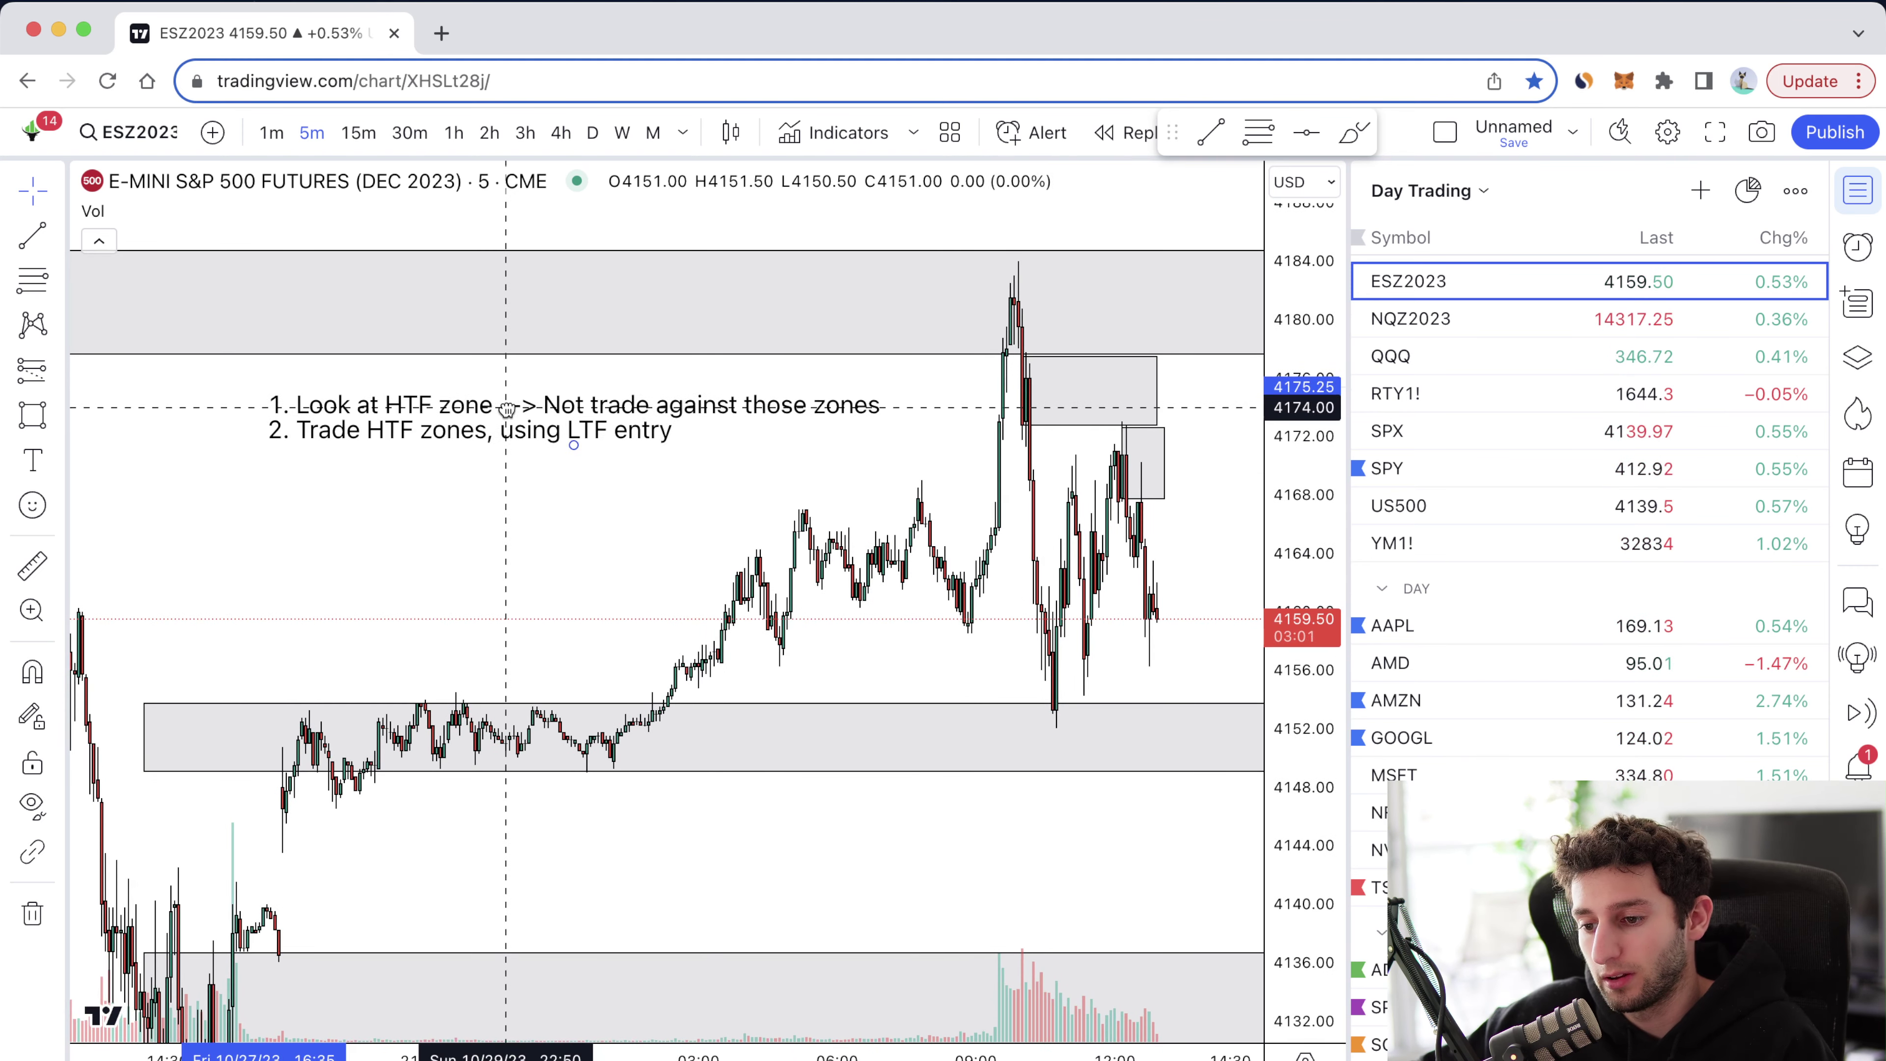
{"action": "left_click", "coordinate": [632, 522]}
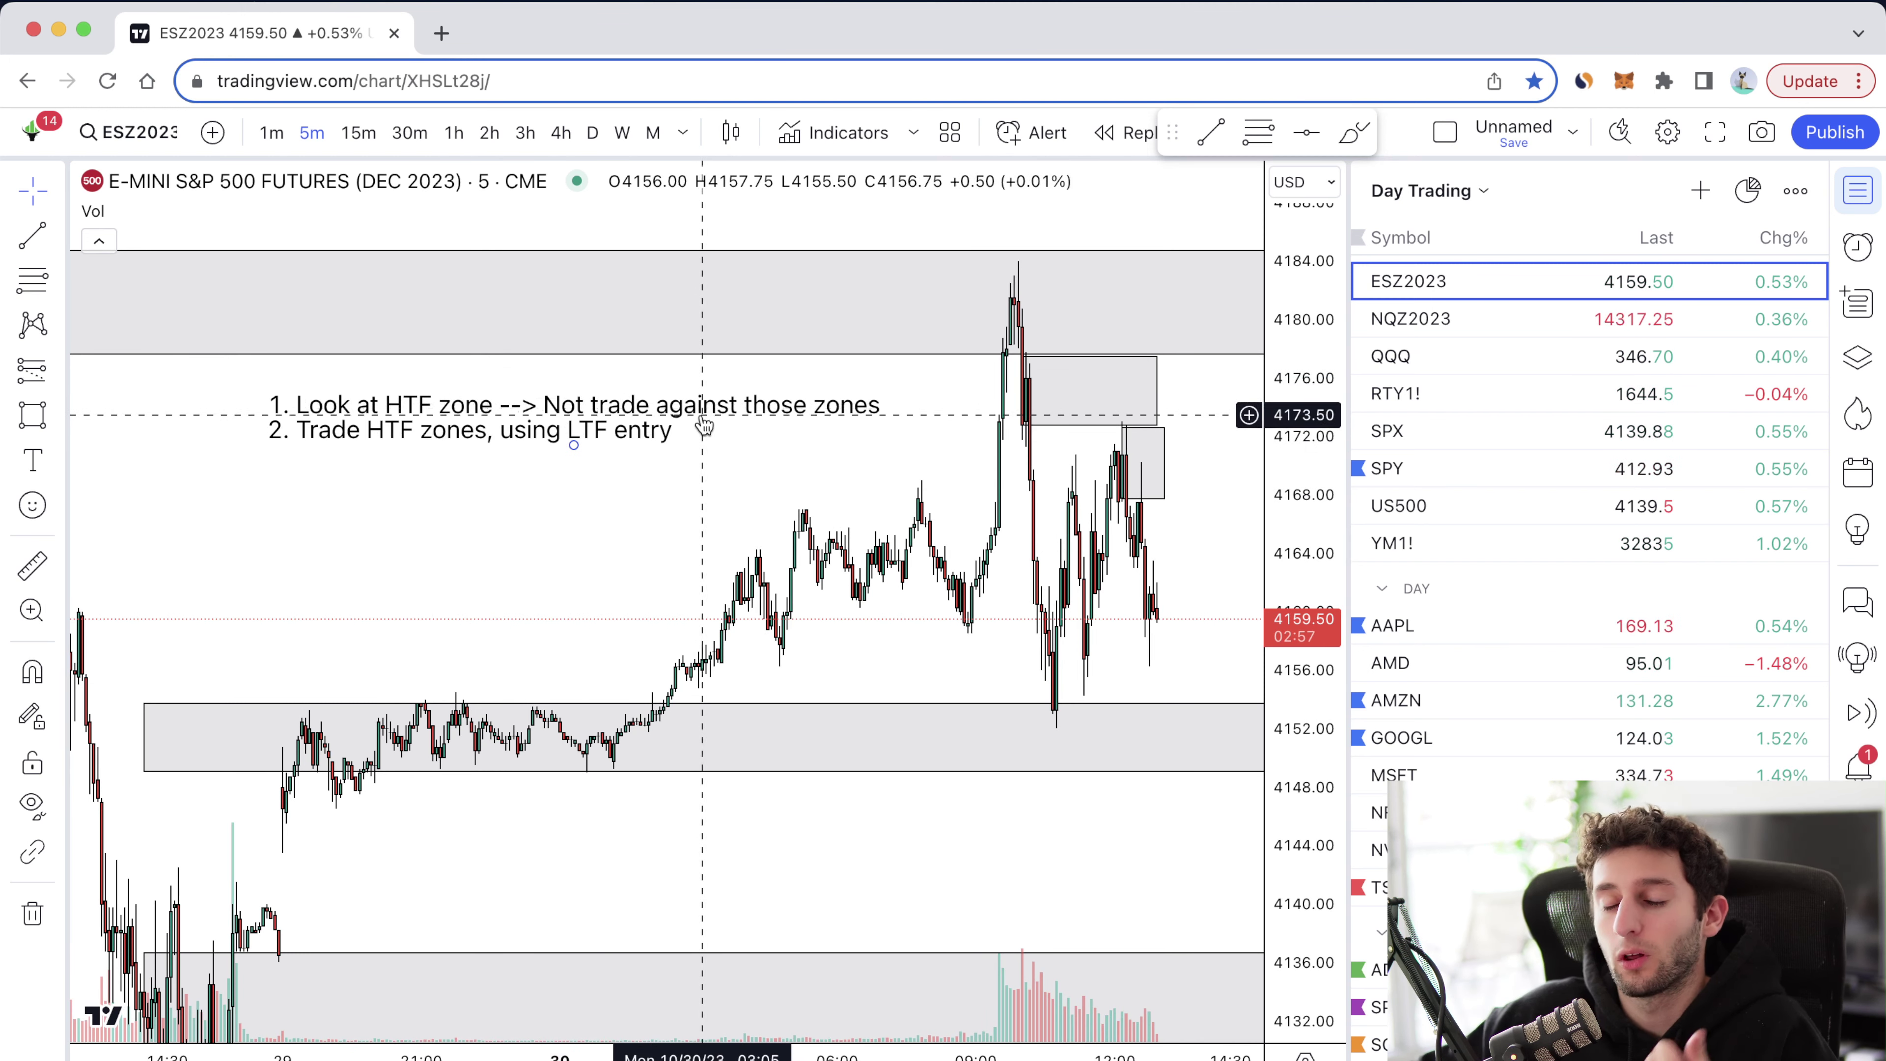
Step: Try a long position at the 12:20 candle with entry 4164.00, stop 4157.50 and target 4169.75, and delete it
{"action": "scroll", "coordinate": [691, 427], "scroll_direction": "up", "scroll_amount": 3}
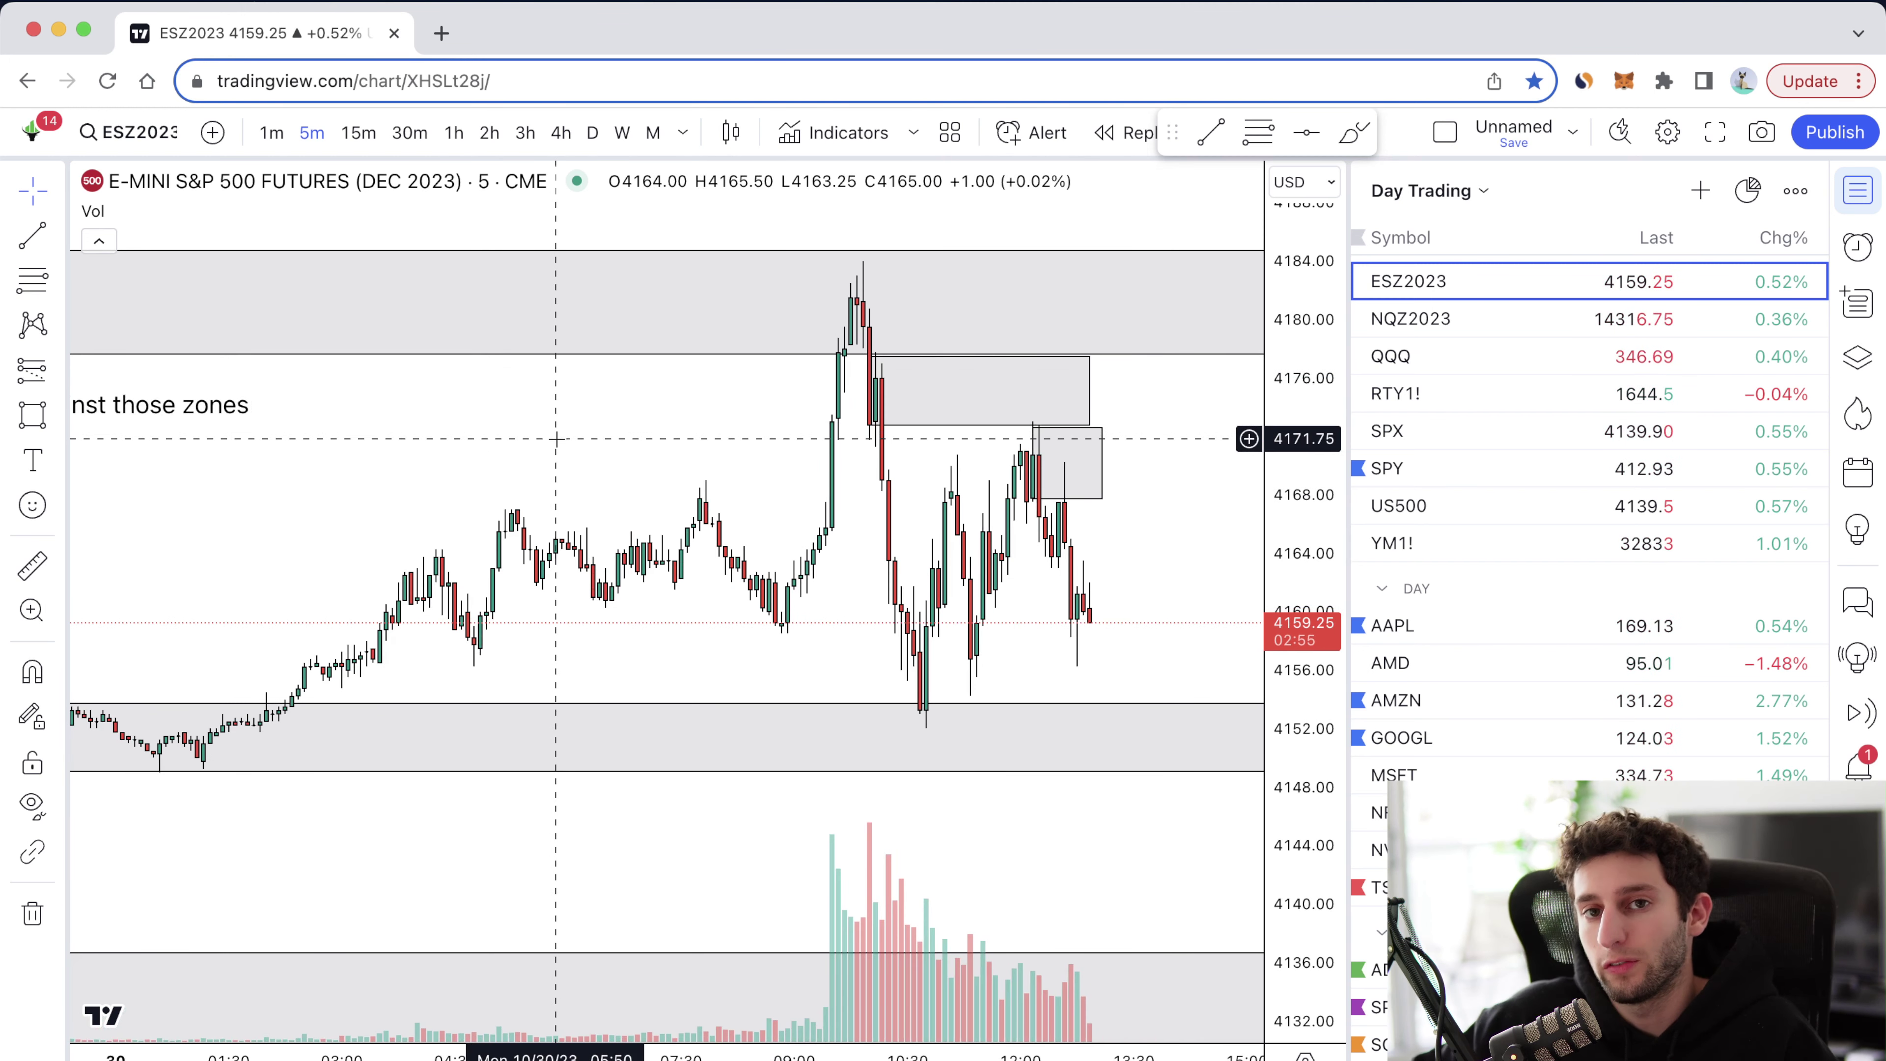
{"action": "scroll", "coordinate": [568, 437], "scroll_direction": "up", "scroll_amount": 4}
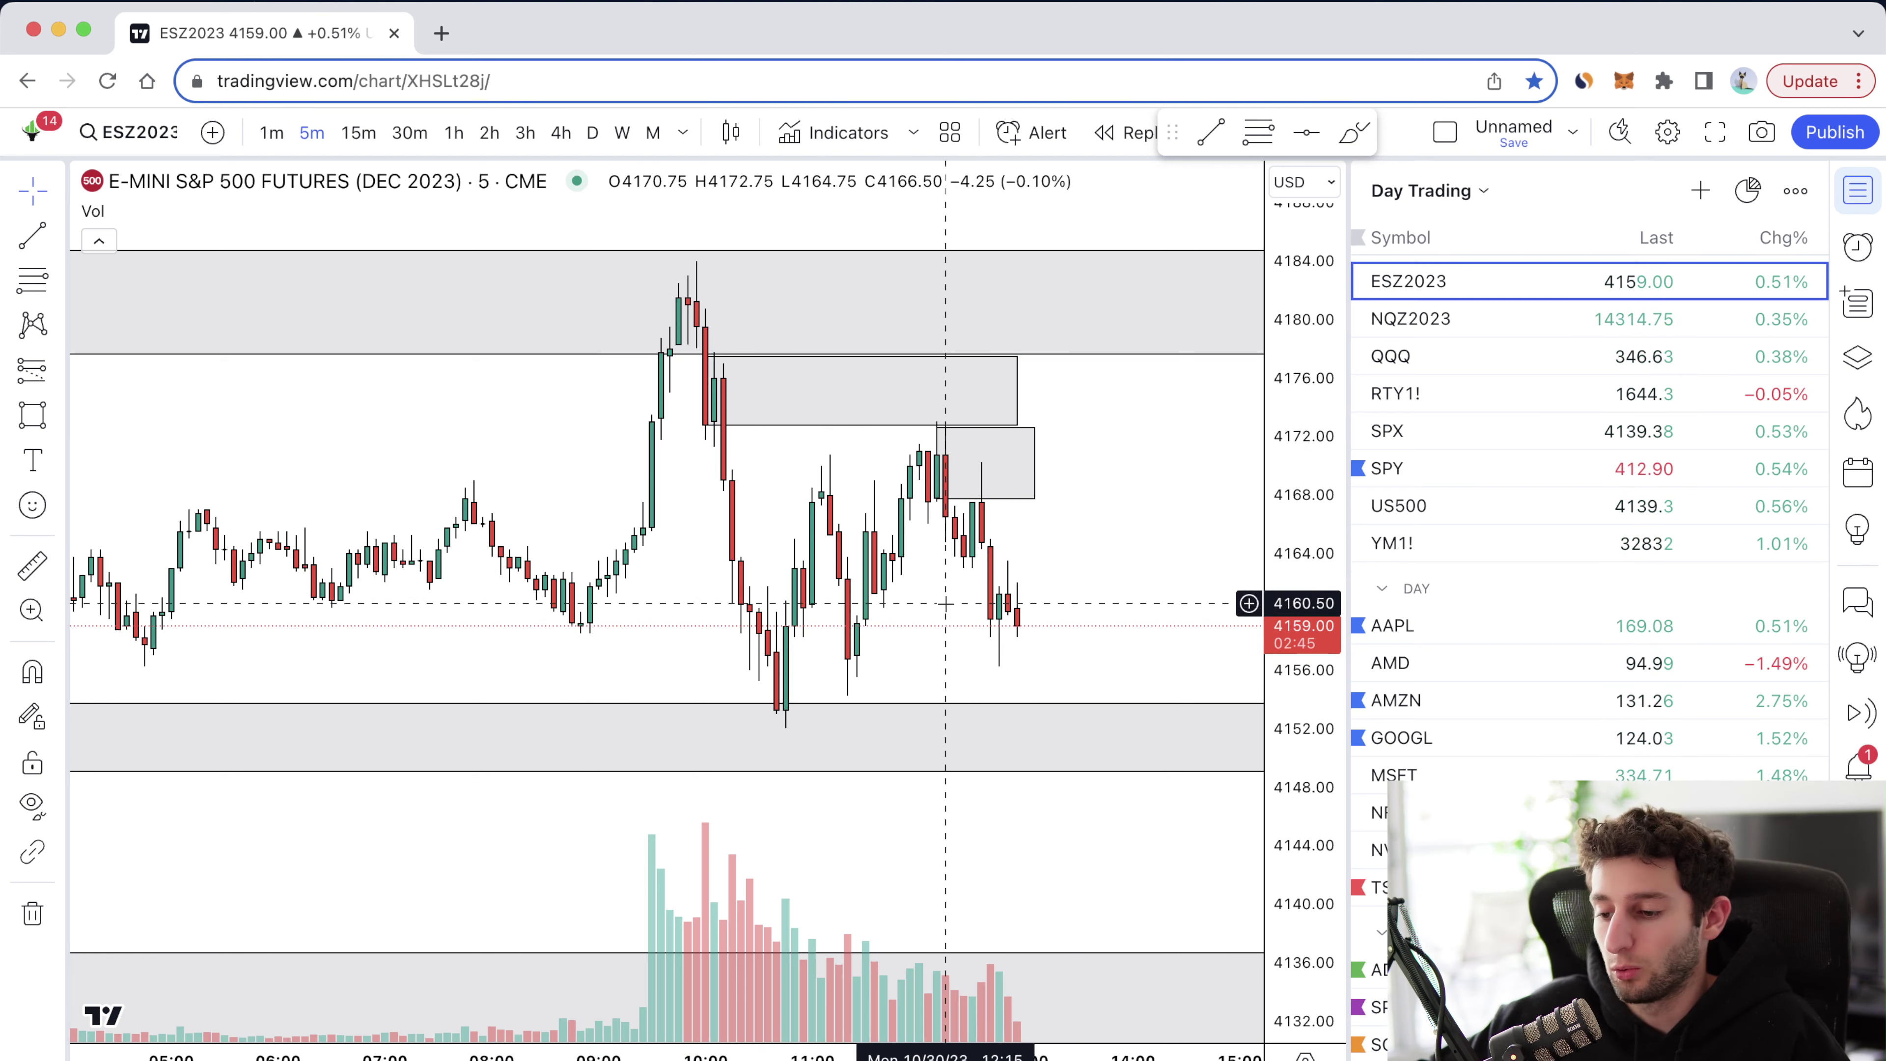
{"action": "scroll", "coordinate": [972, 554], "scroll_direction": "right", "scroll_amount": 3}
{"action": "left_click", "coordinate": [52, 369]}
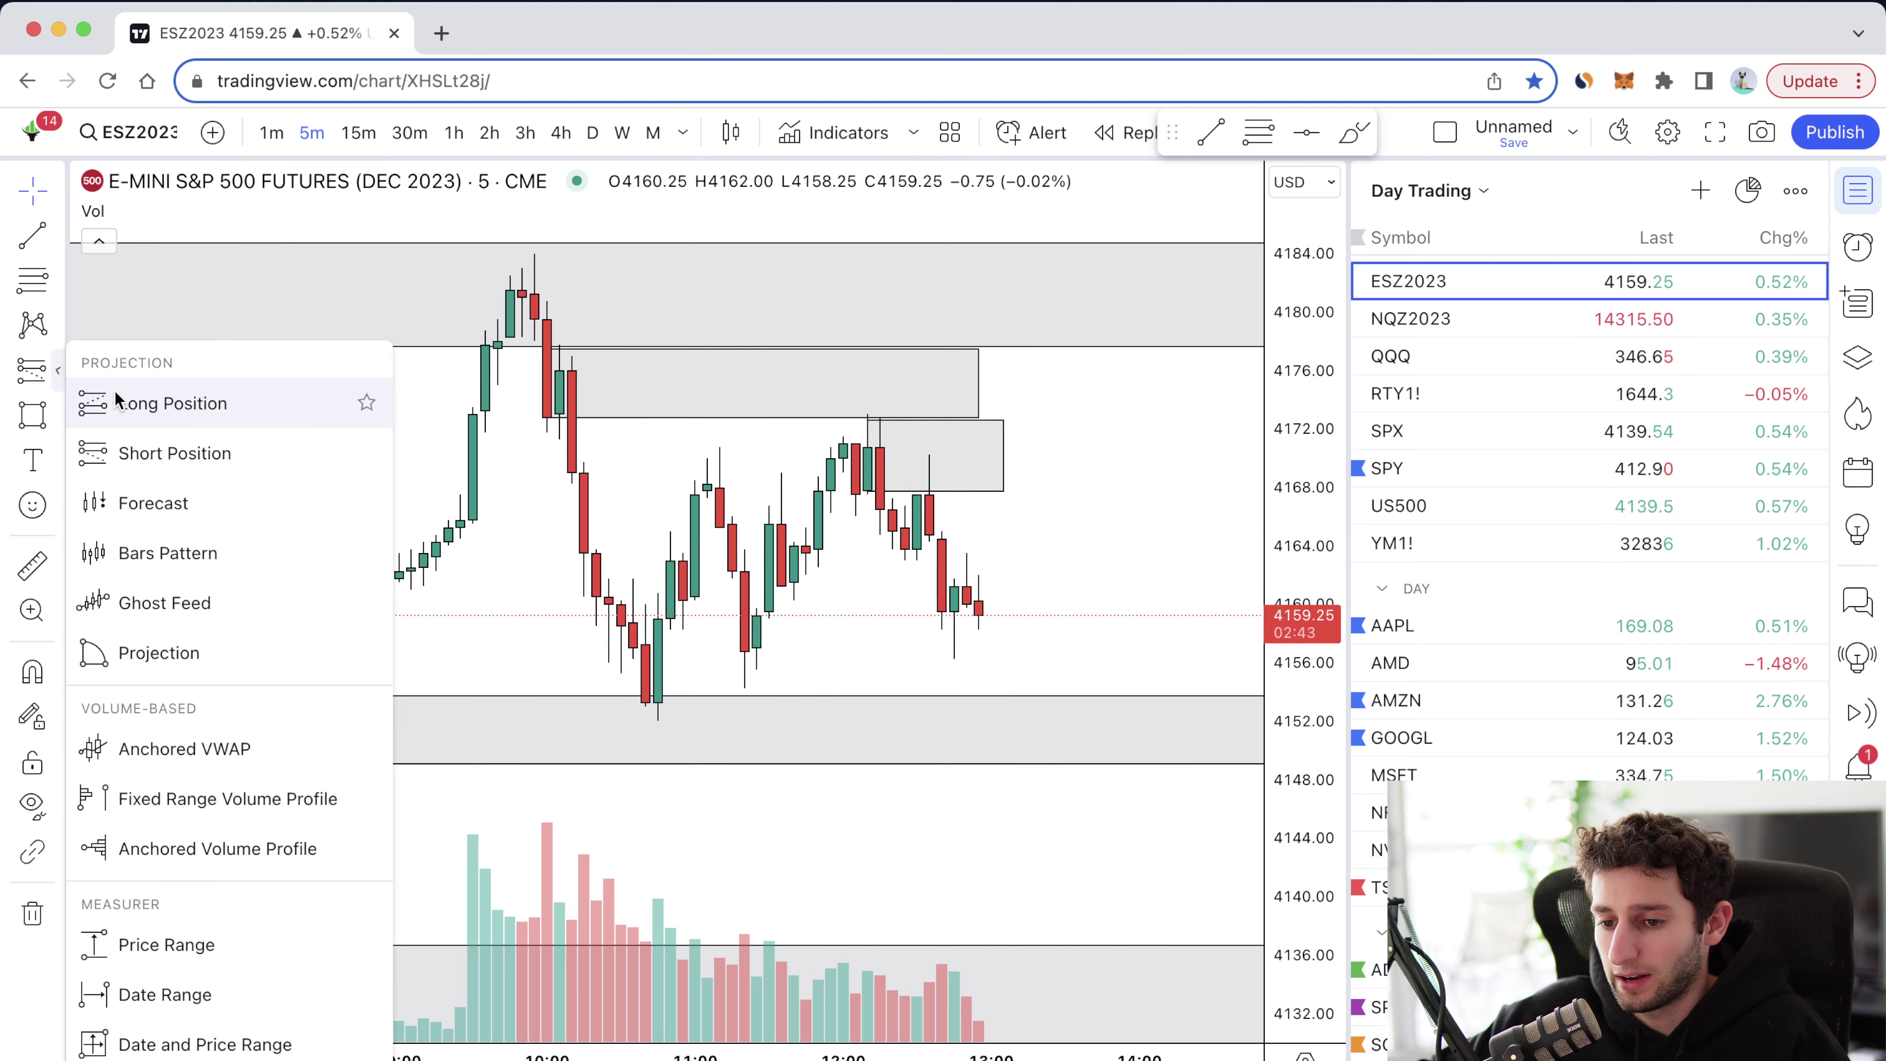
{"action": "left_click", "coordinate": [149, 401]}
{"action": "left_click", "coordinate": [893, 546]}
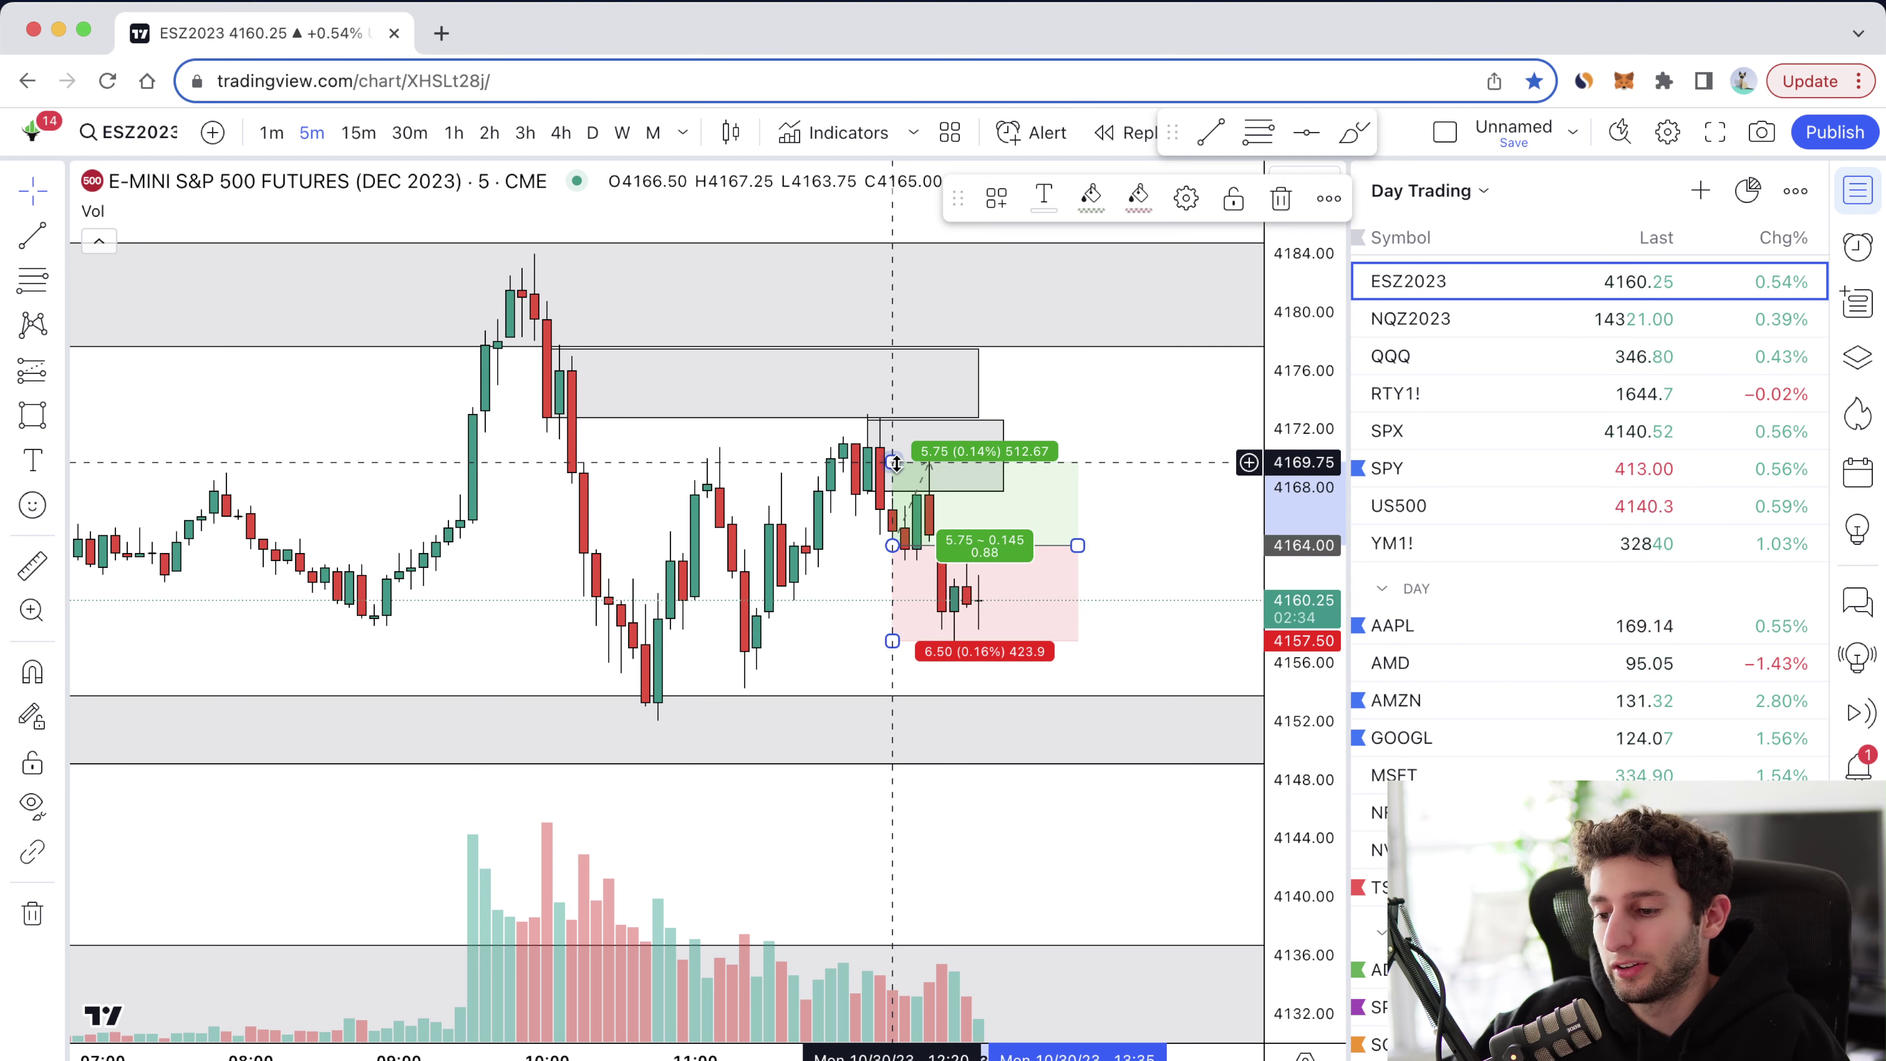
{"action": "key", "text": "Delete"}
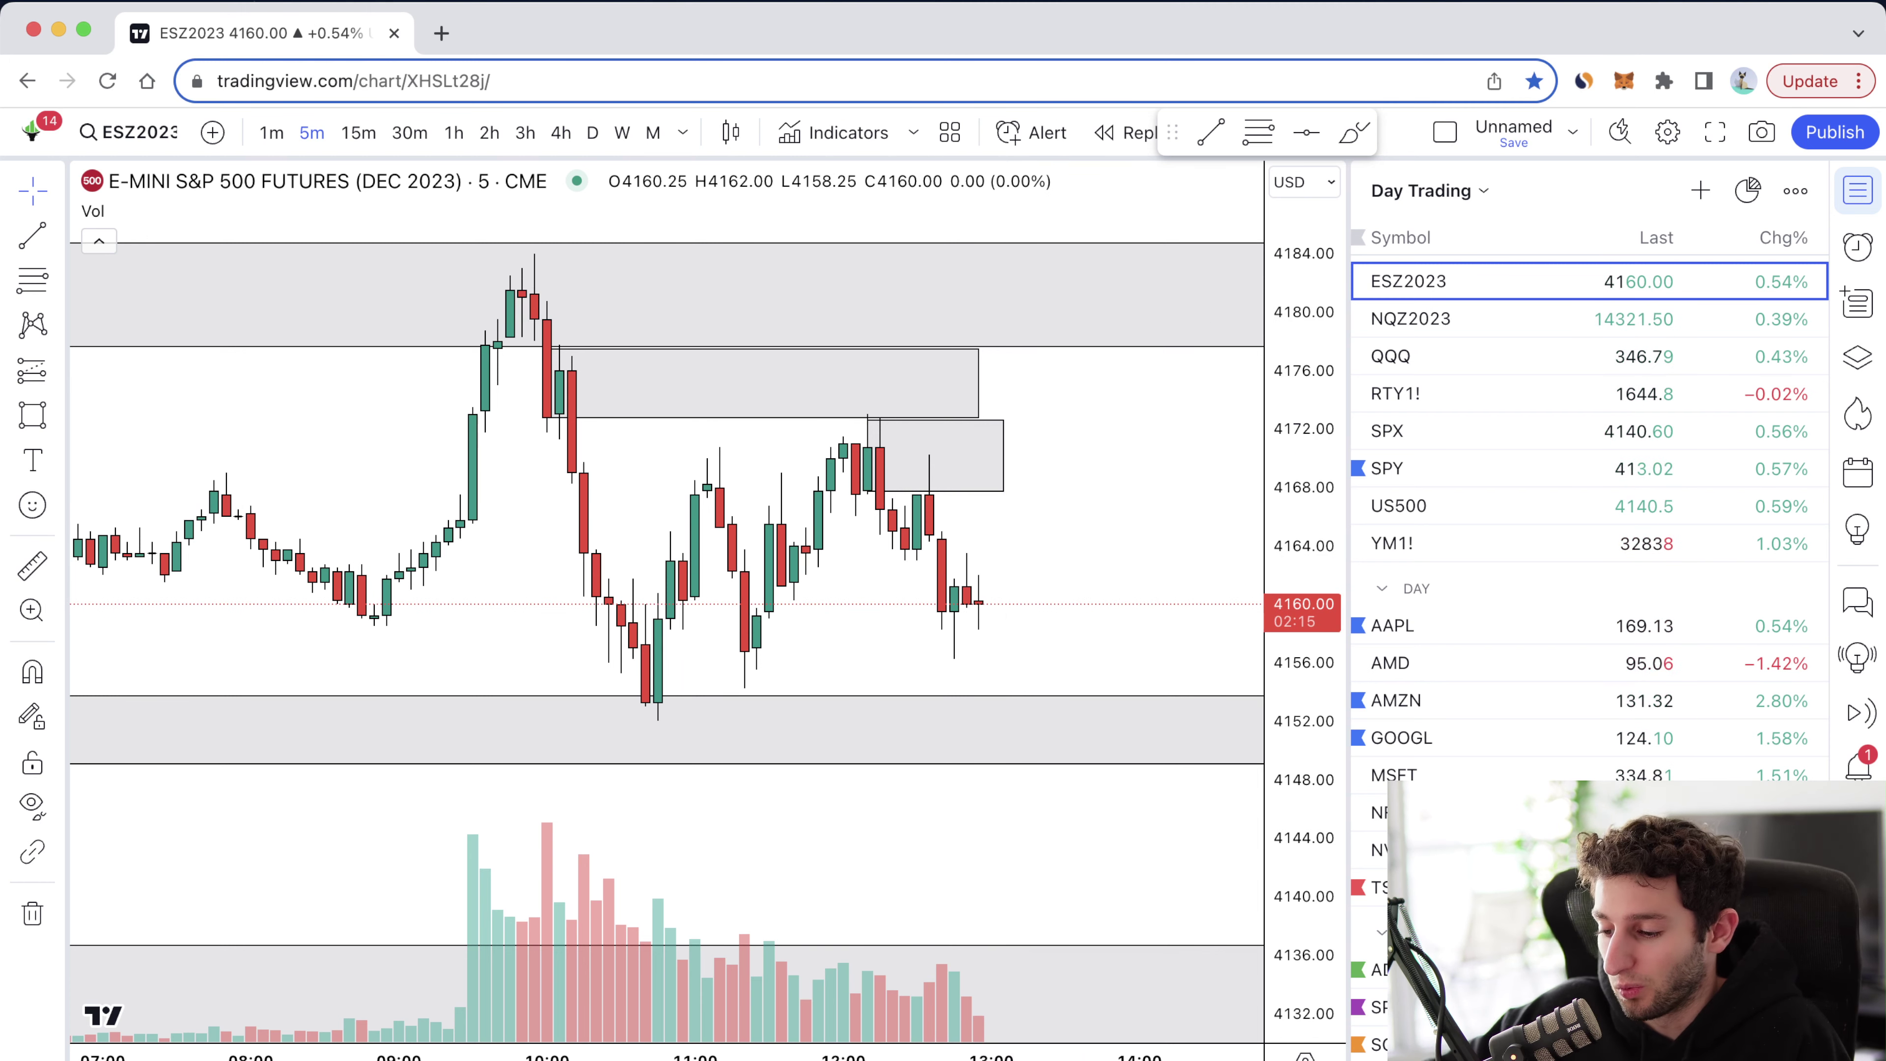
Step: Switch to thinkorswim to check today's trade activity and the SPX position statement, and return to the TradingView chart
{"action": "key", "text": "super+Tab"}
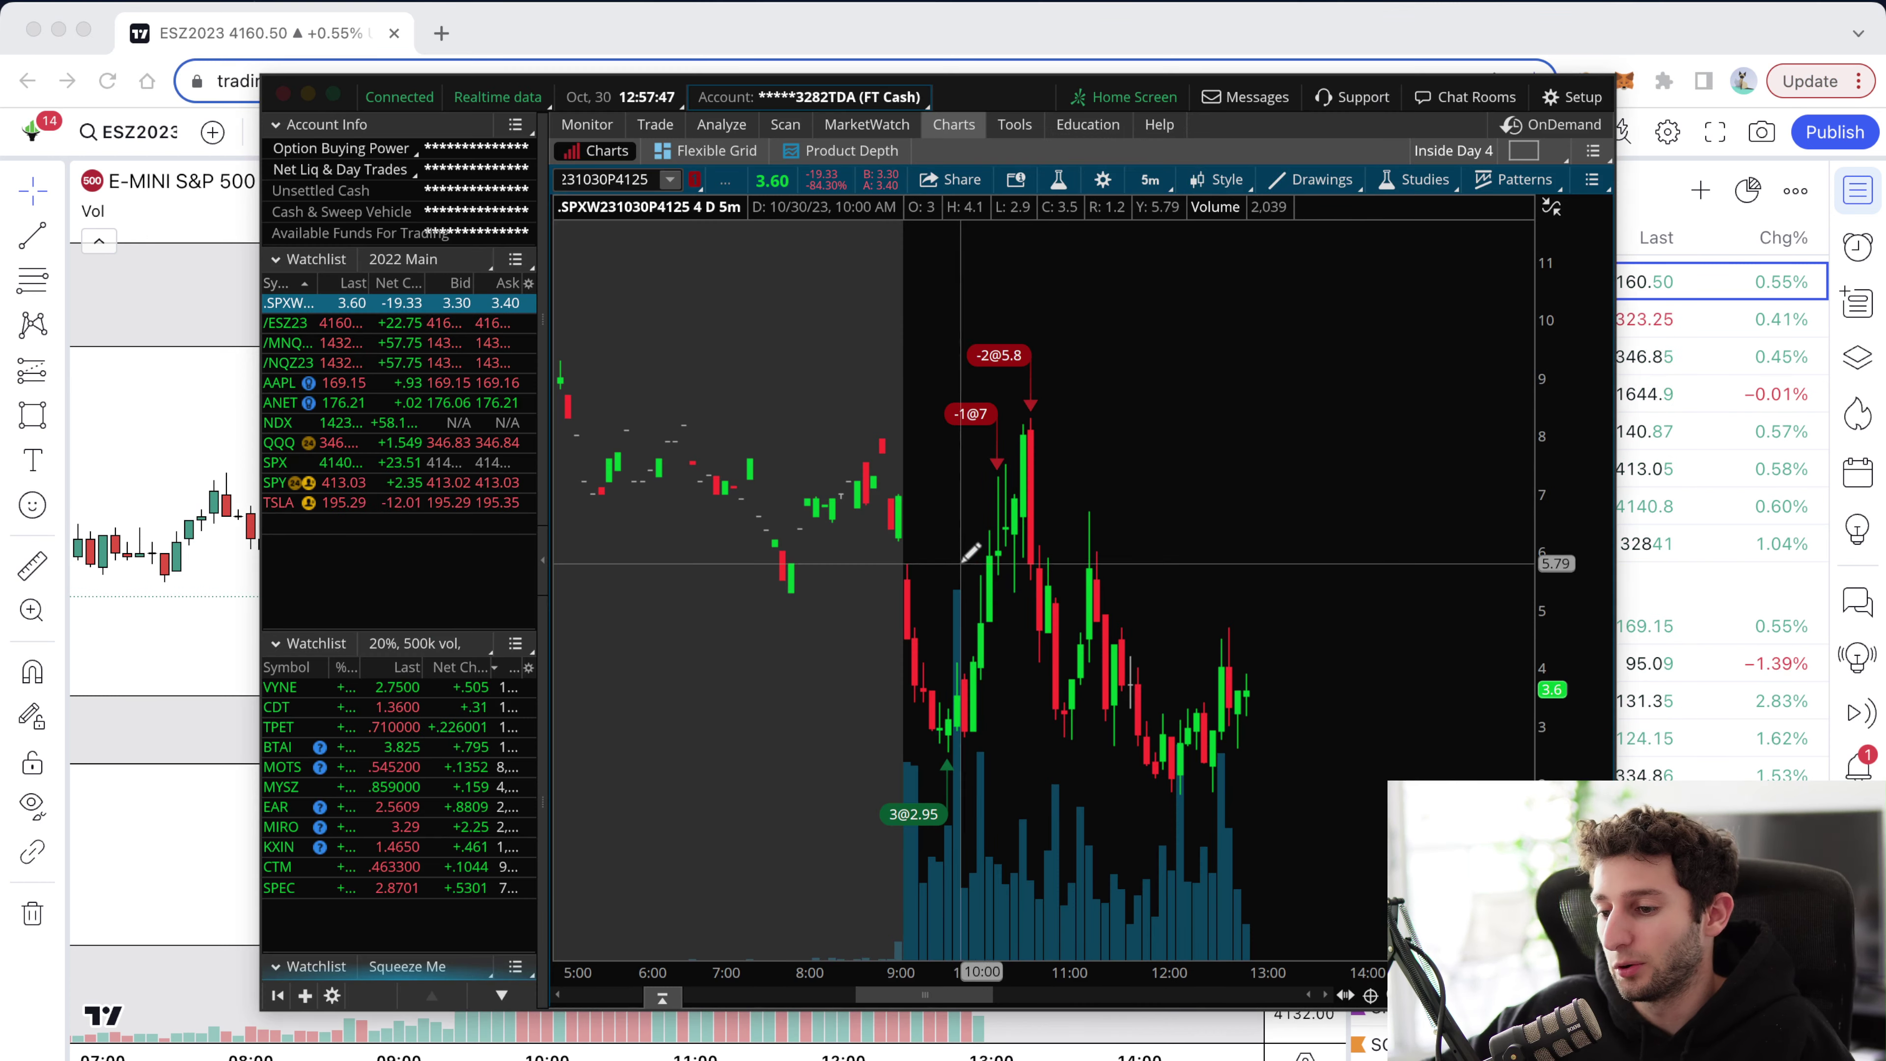
{"action": "left_click", "coordinate": [587, 124]}
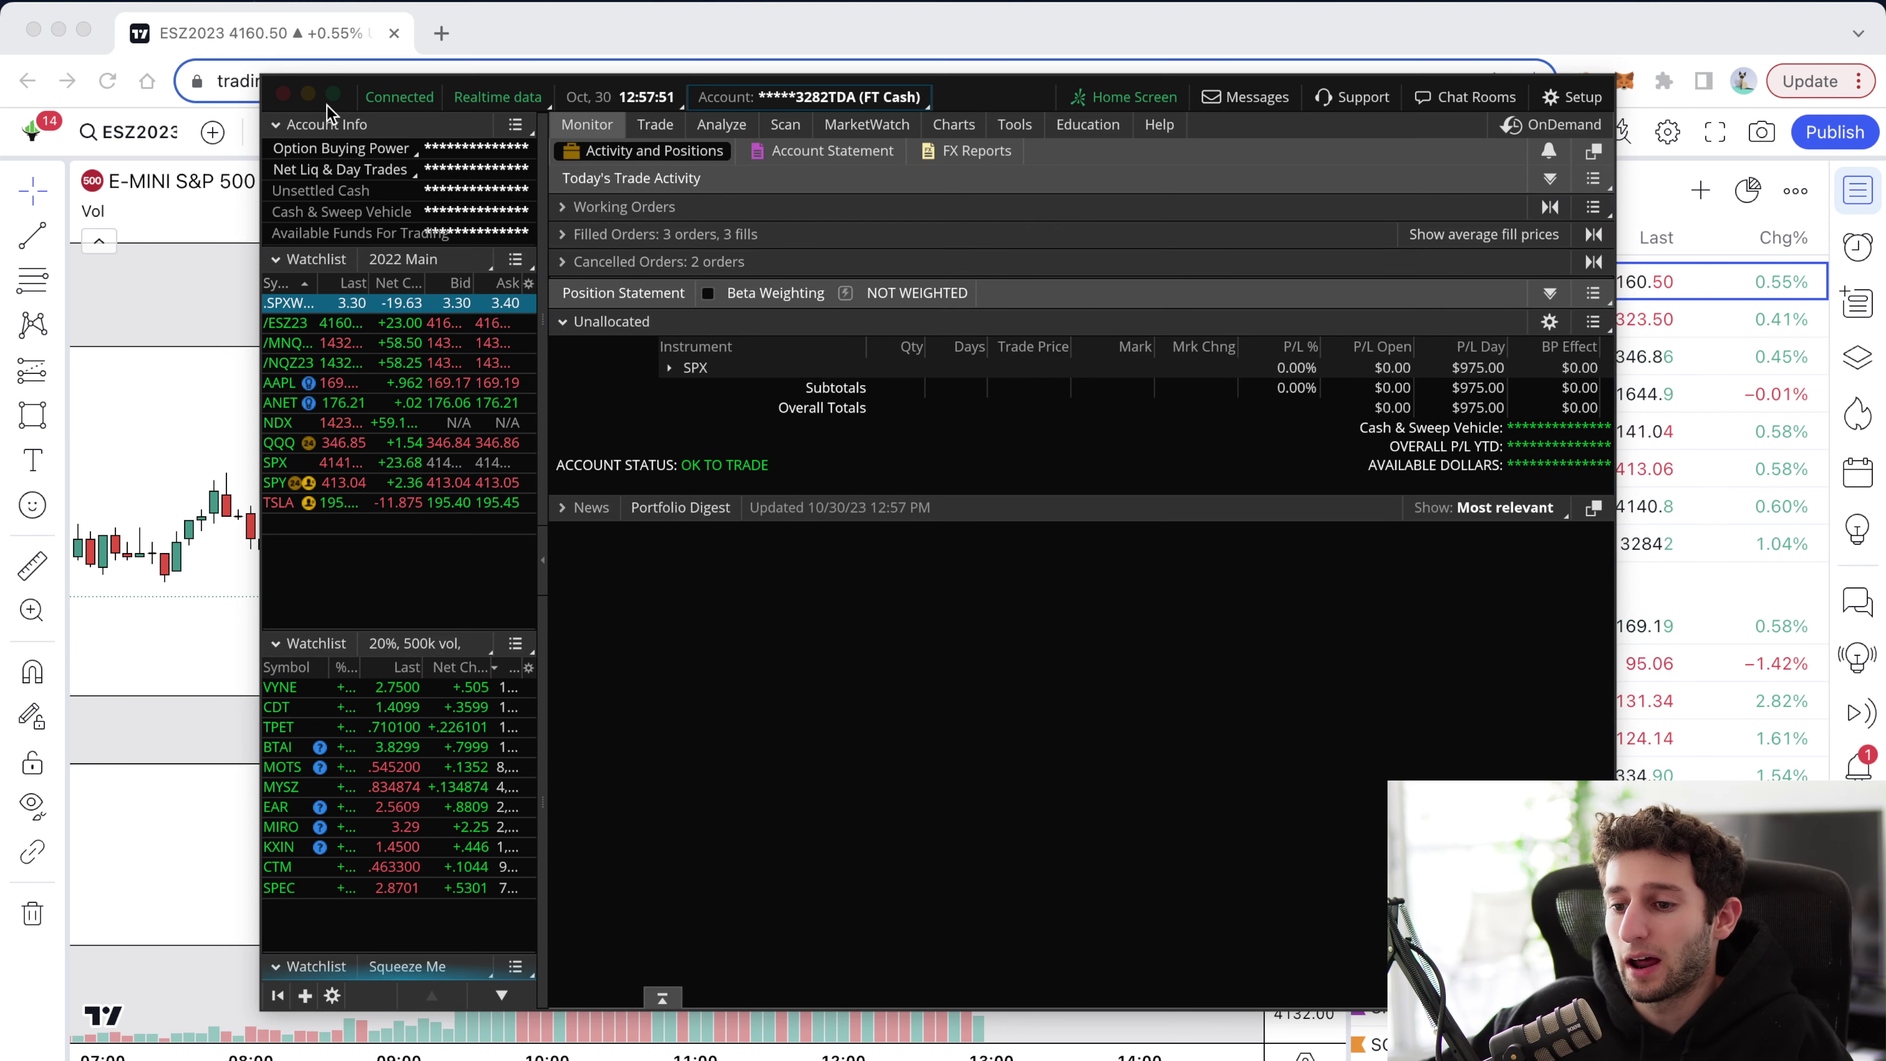
{"action": "key", "text": "super+Tab"}
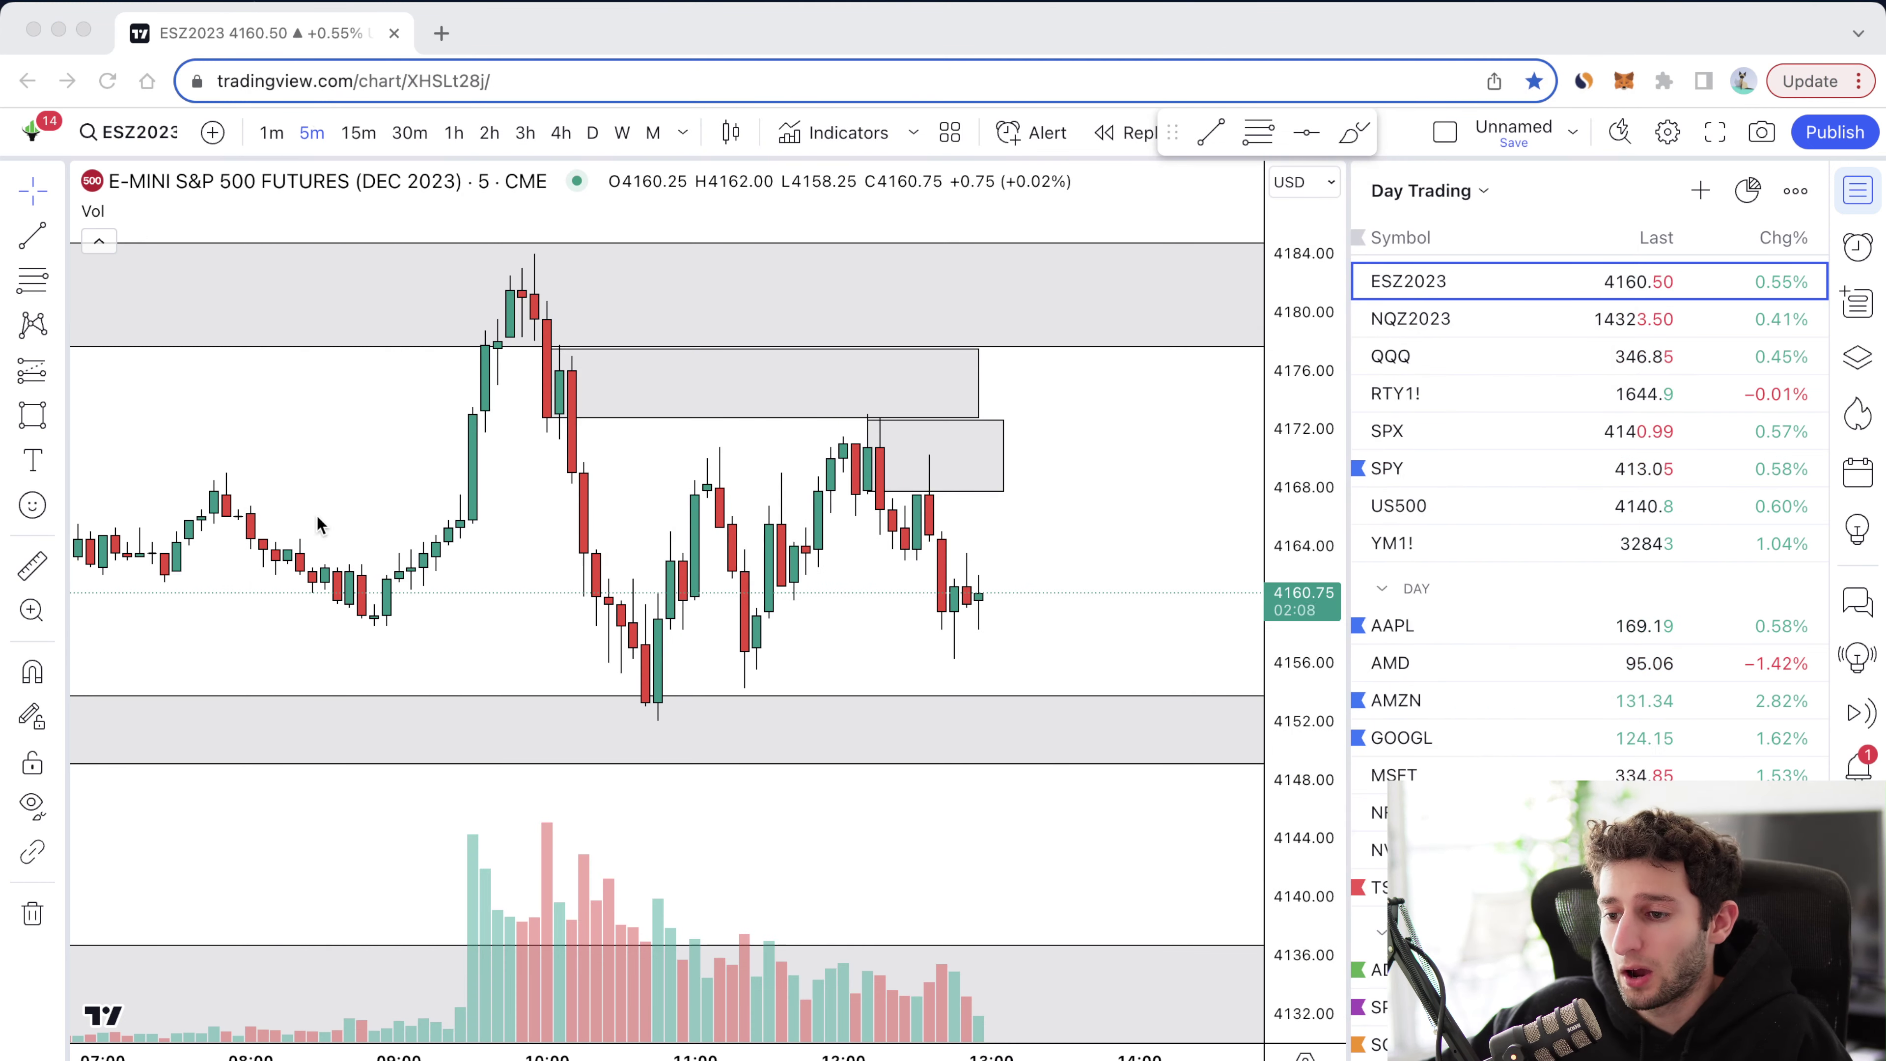
{"action": "left_click", "coordinate": [831, 582]}
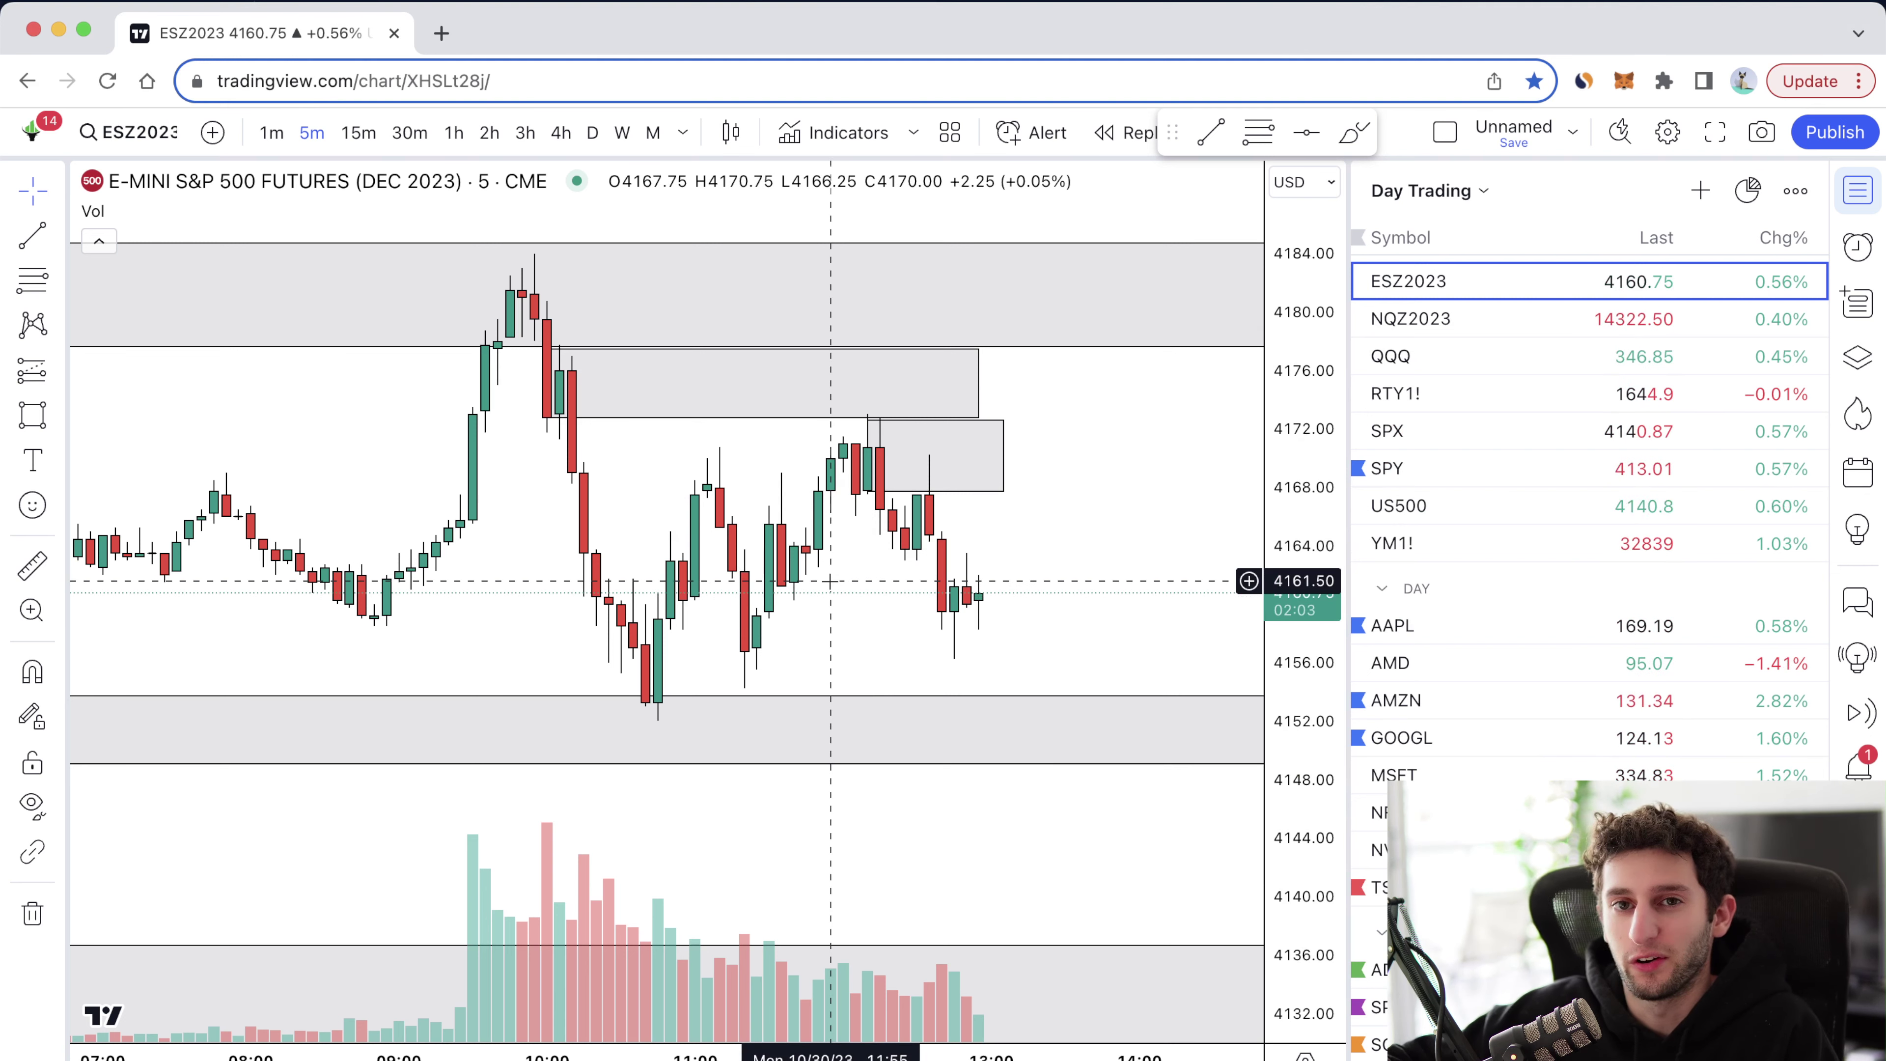
{"action": "scroll", "coordinate": [883, 609], "scroll_direction": "down", "scroll_amount": 5}
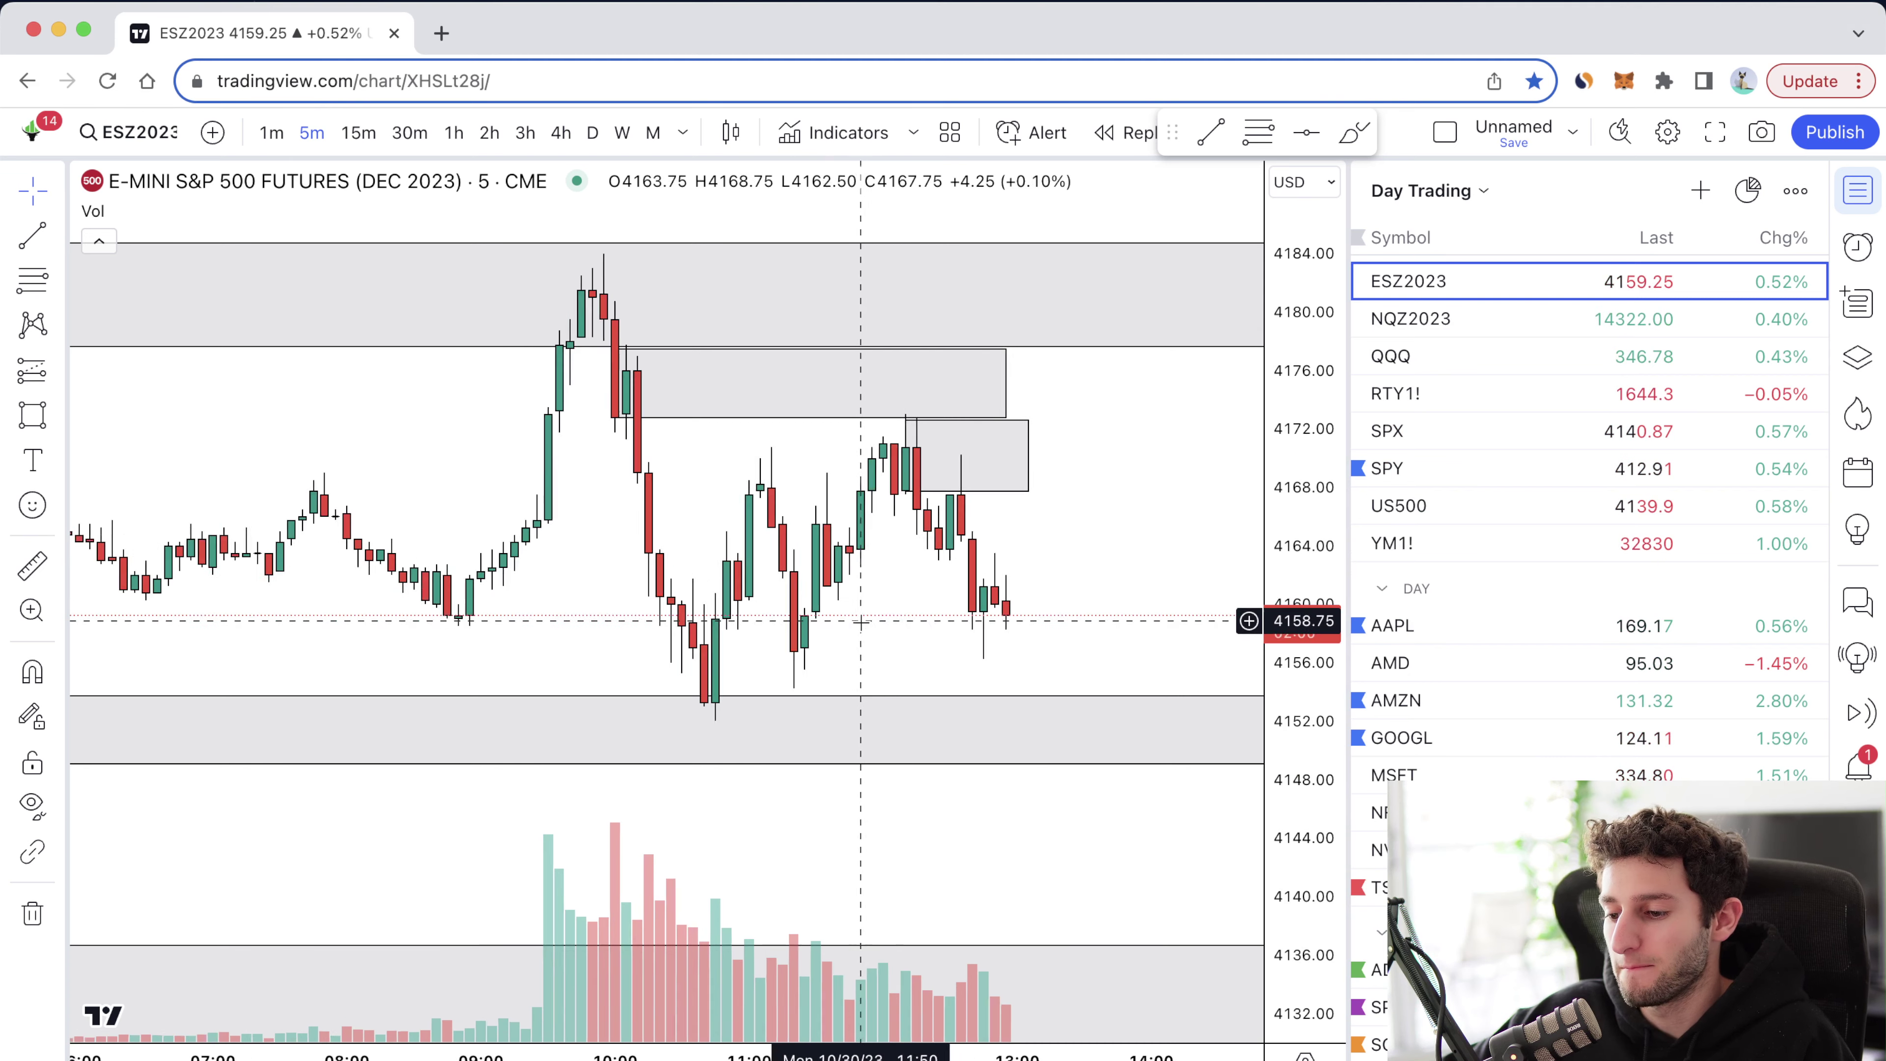
{"action": "scroll", "coordinate": [928, 638], "scroll_direction": "down", "scroll_amount": 3}
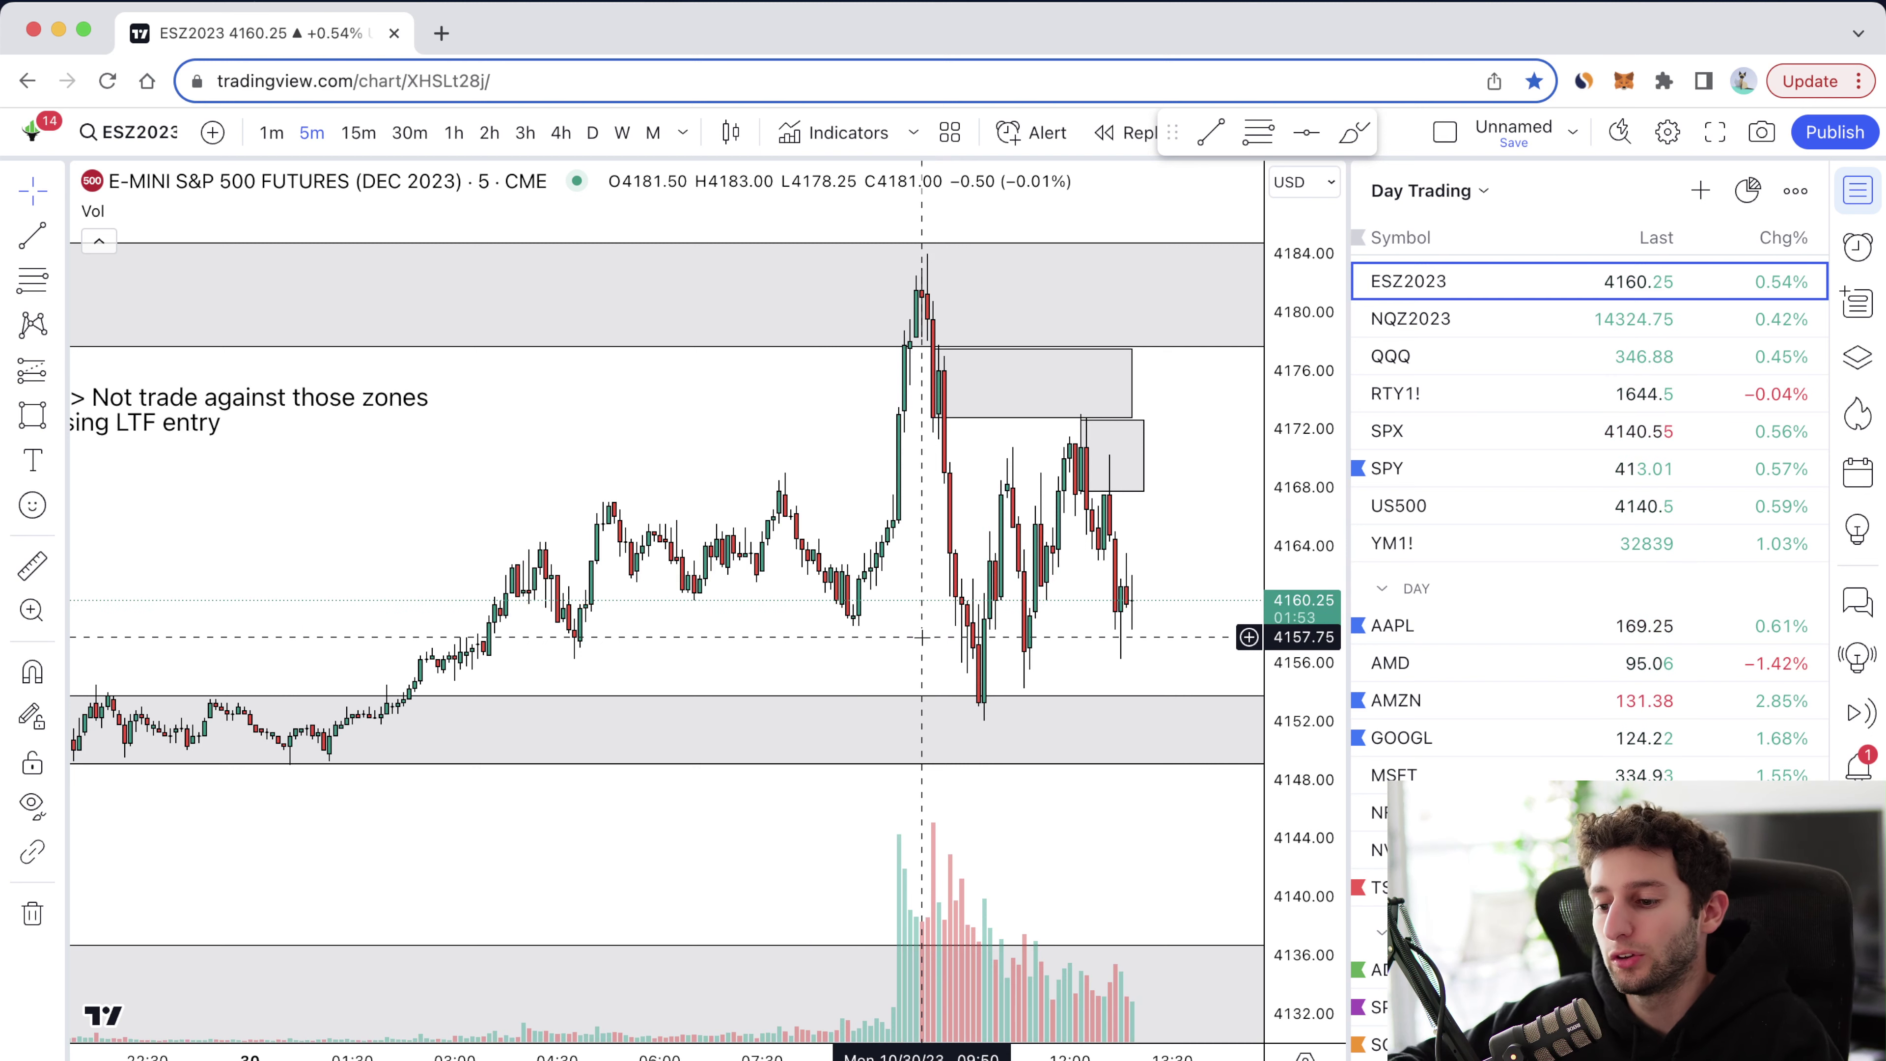
{"action": "scroll", "coordinate": [915, 637], "scroll_direction": "up", "scroll_amount": 5}
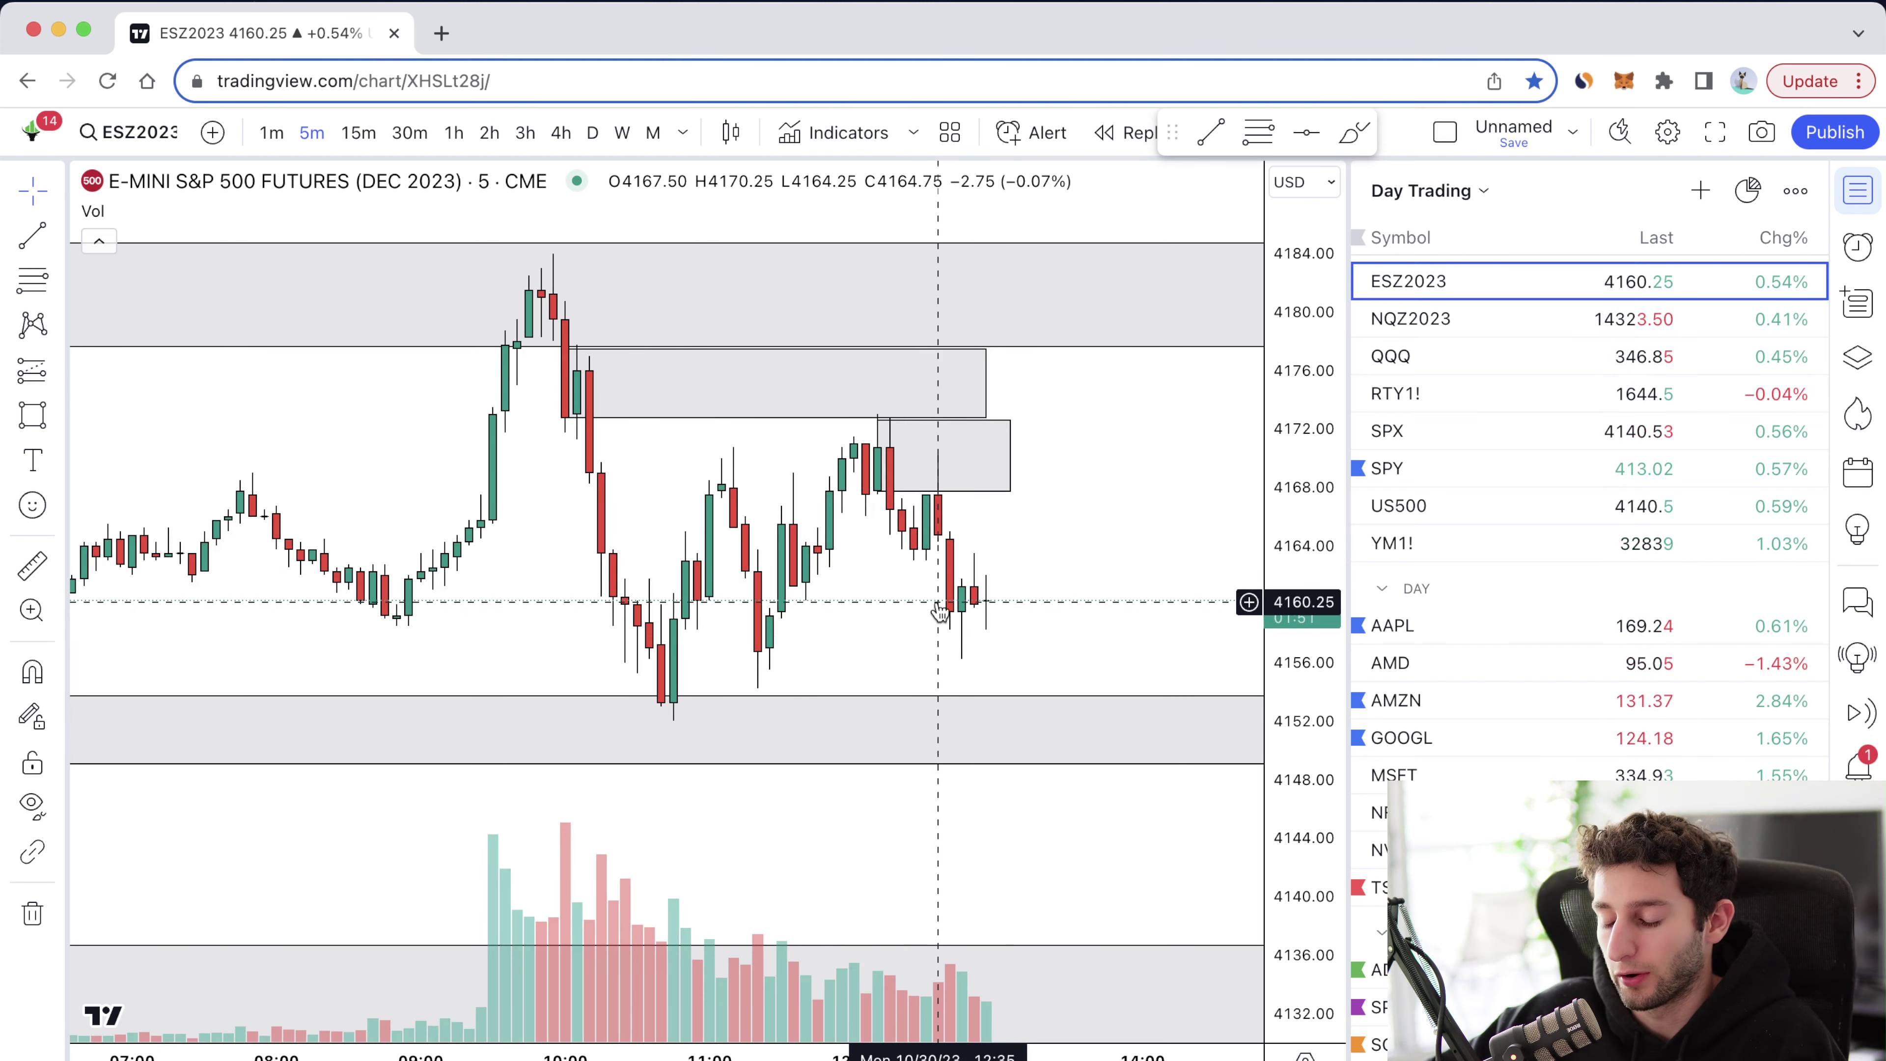
{"action": "scroll", "coordinate": [1100, 577], "scroll_direction": "down", "scroll_amount": 3}
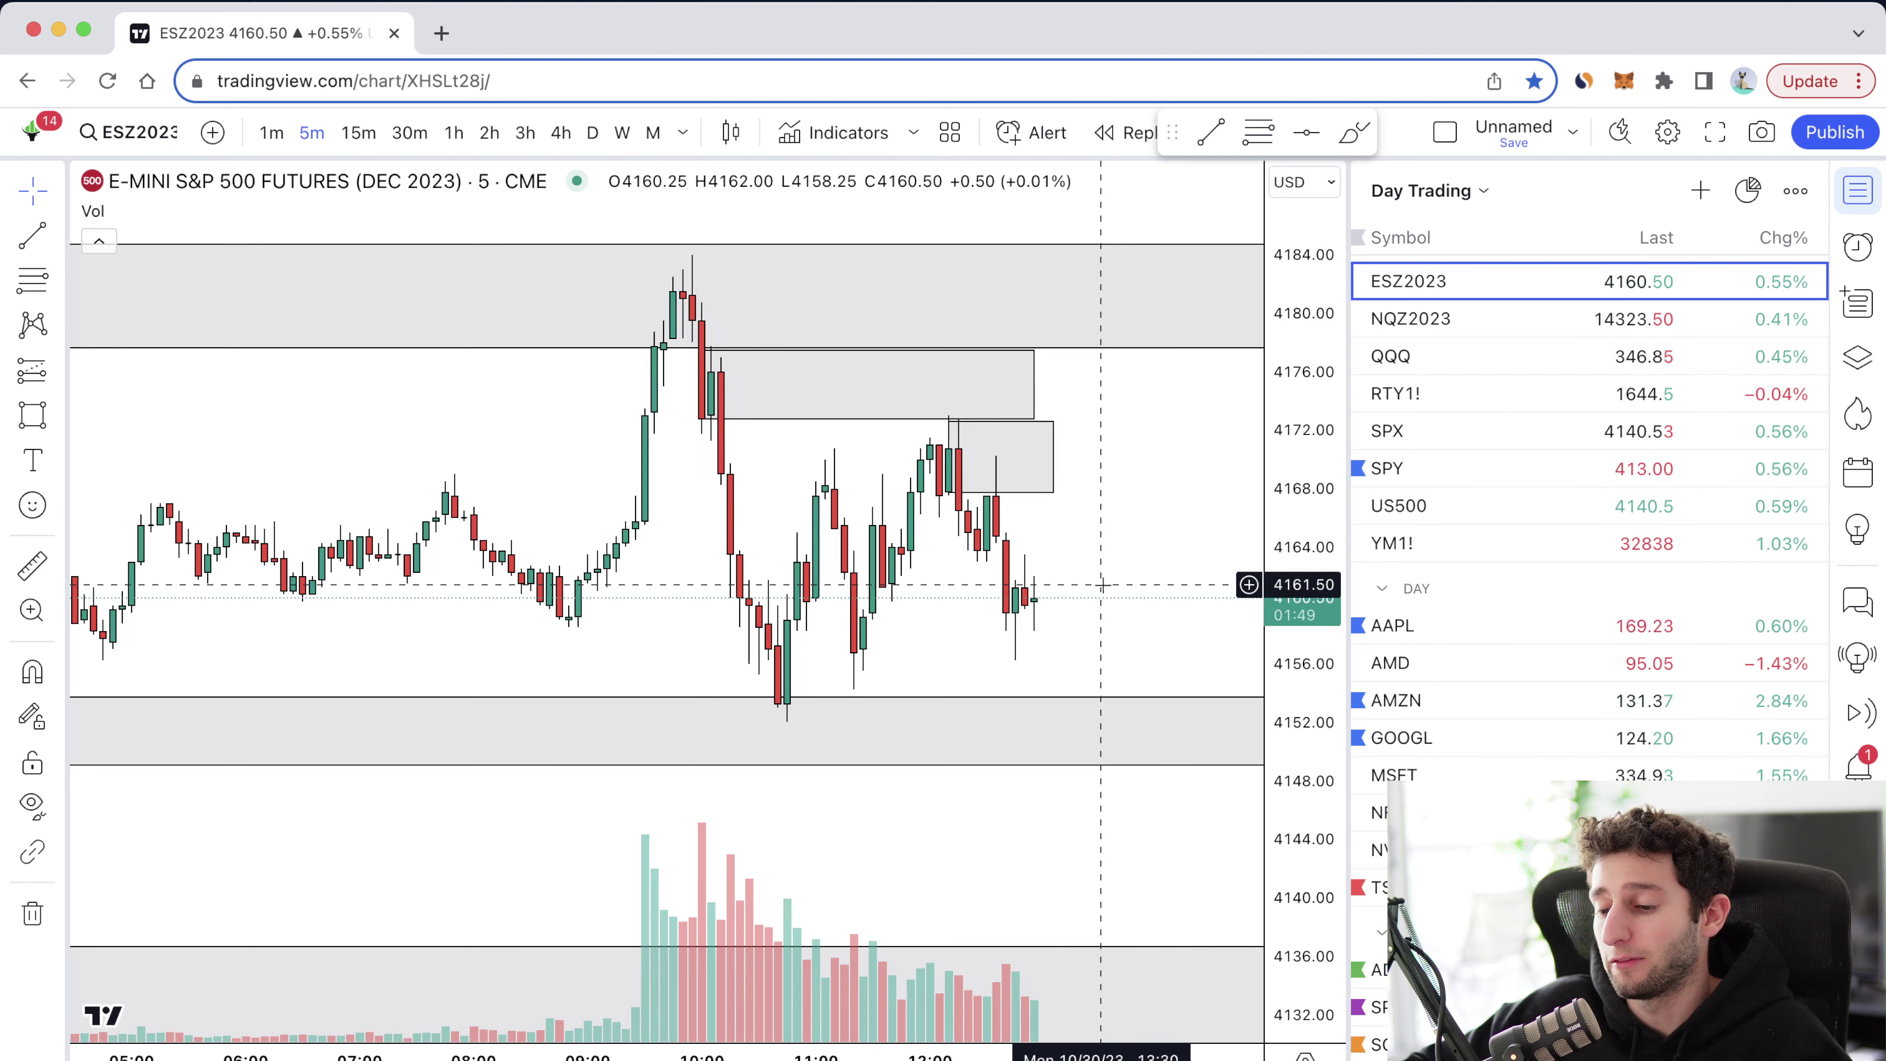